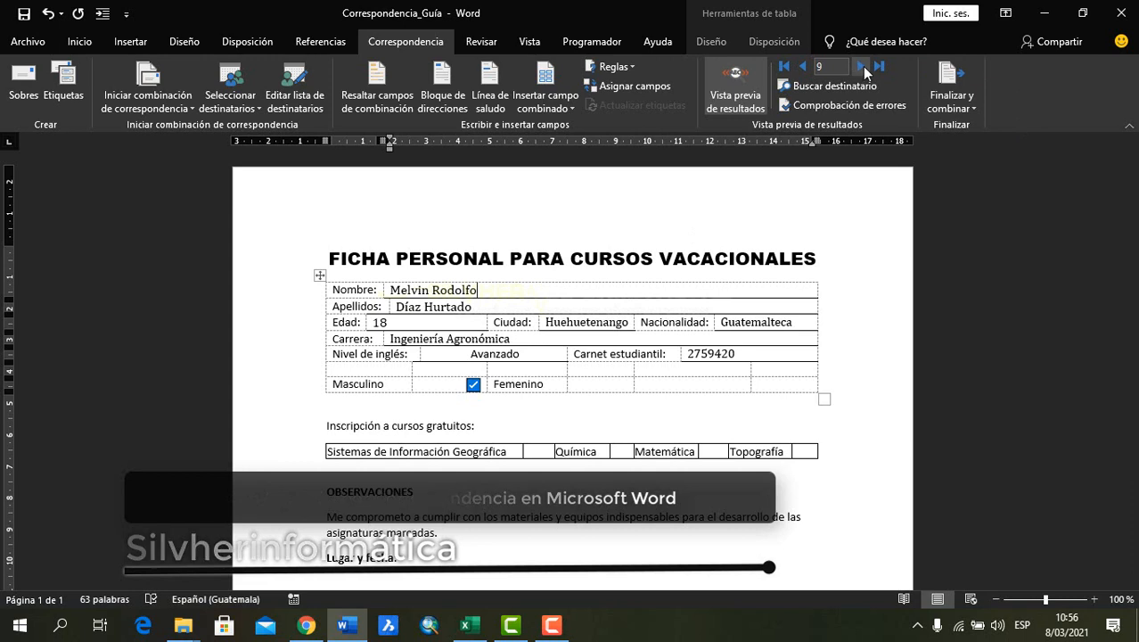
Browse forward through the recipient records in the mail merge results preview
click(861, 66)
click(862, 66)
click(862, 66)
click(861, 66)
click(861, 66)
click(861, 66)
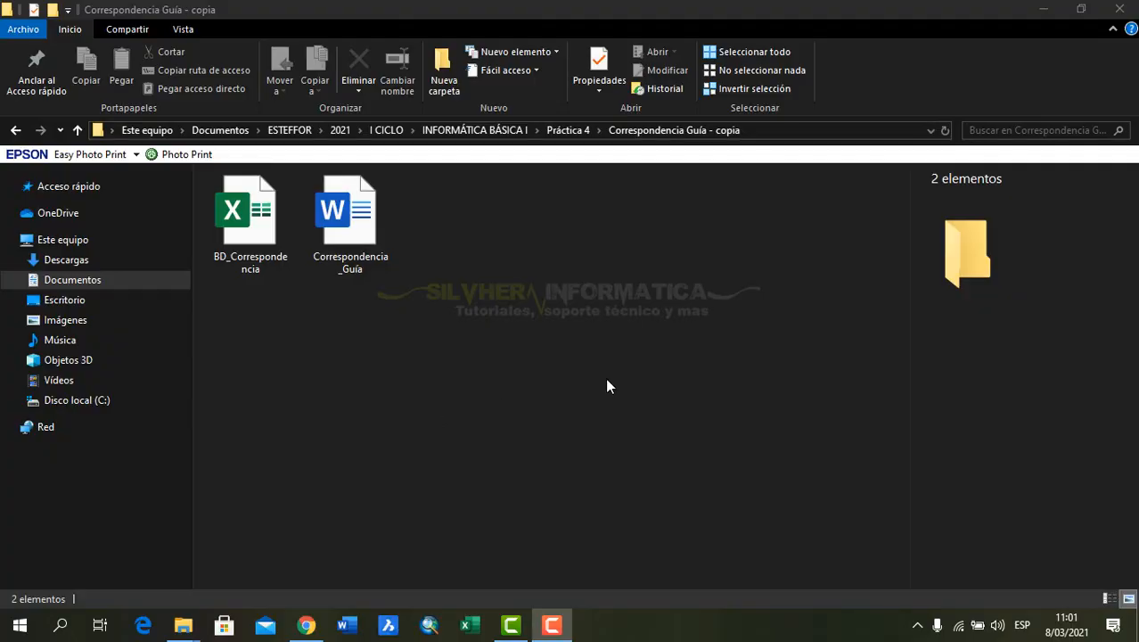
click(607, 381)
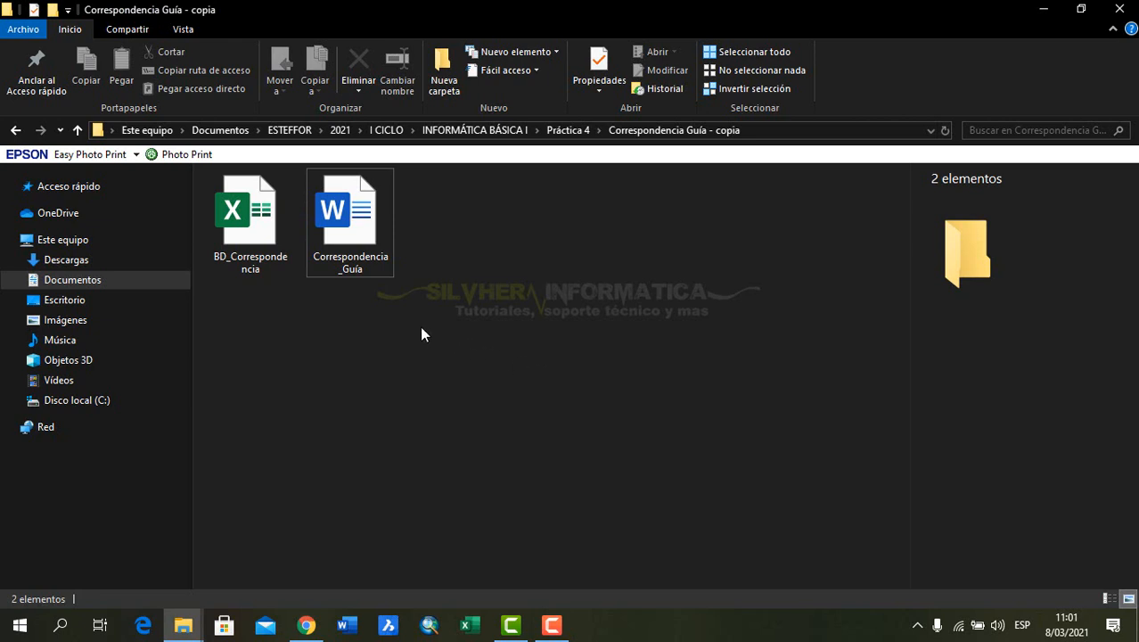
drag(482, 344, 214, 174)
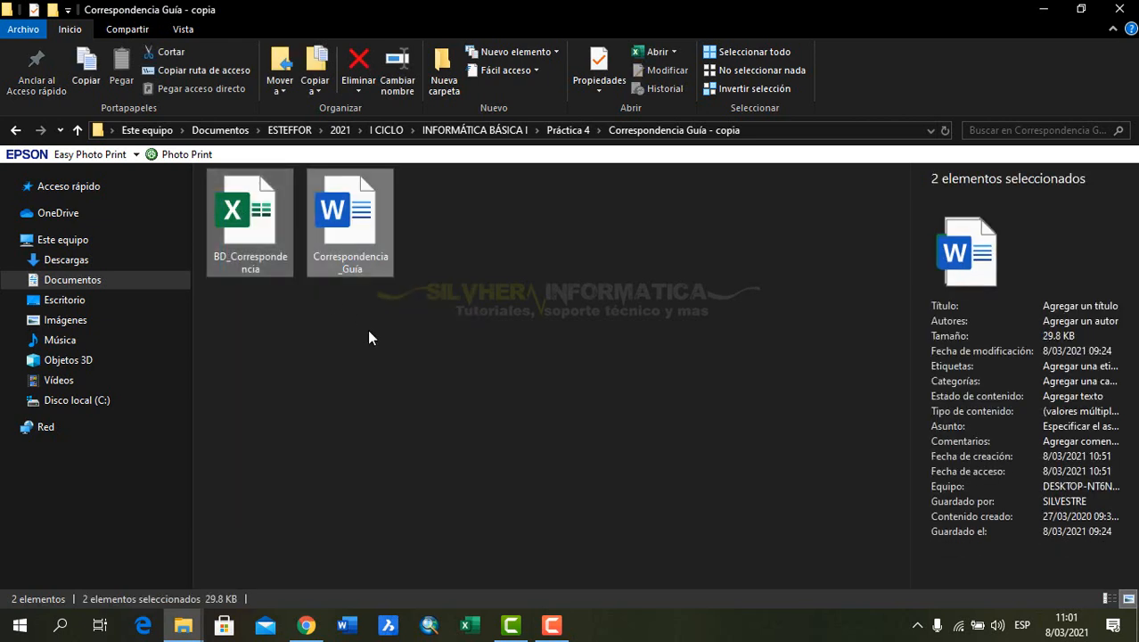
click(356, 328)
click(261, 248)
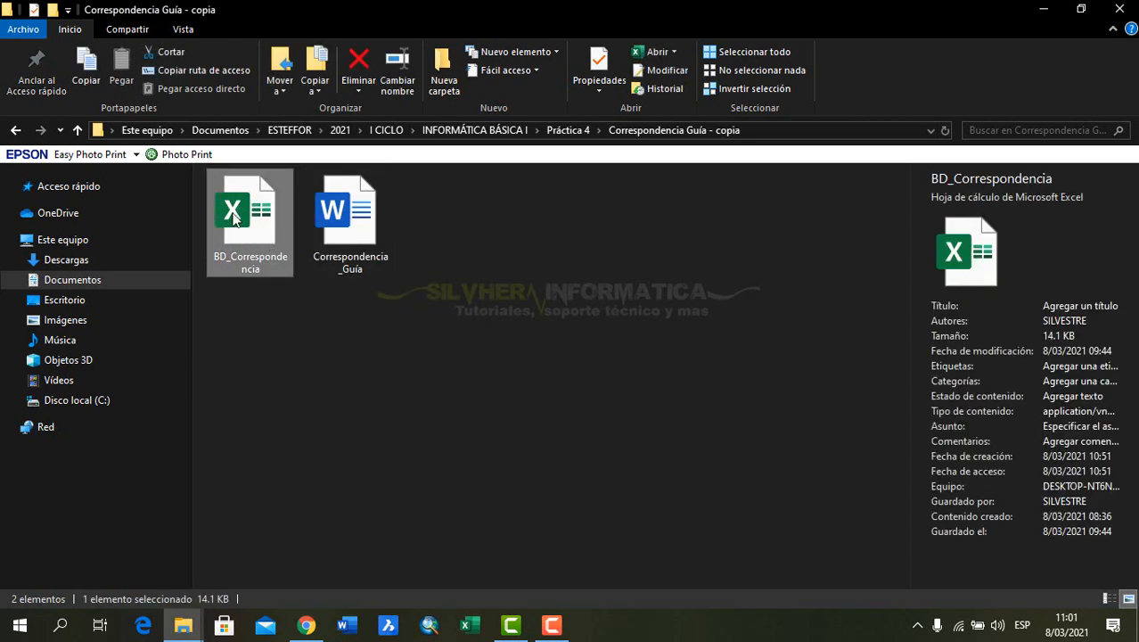
click(352, 224)
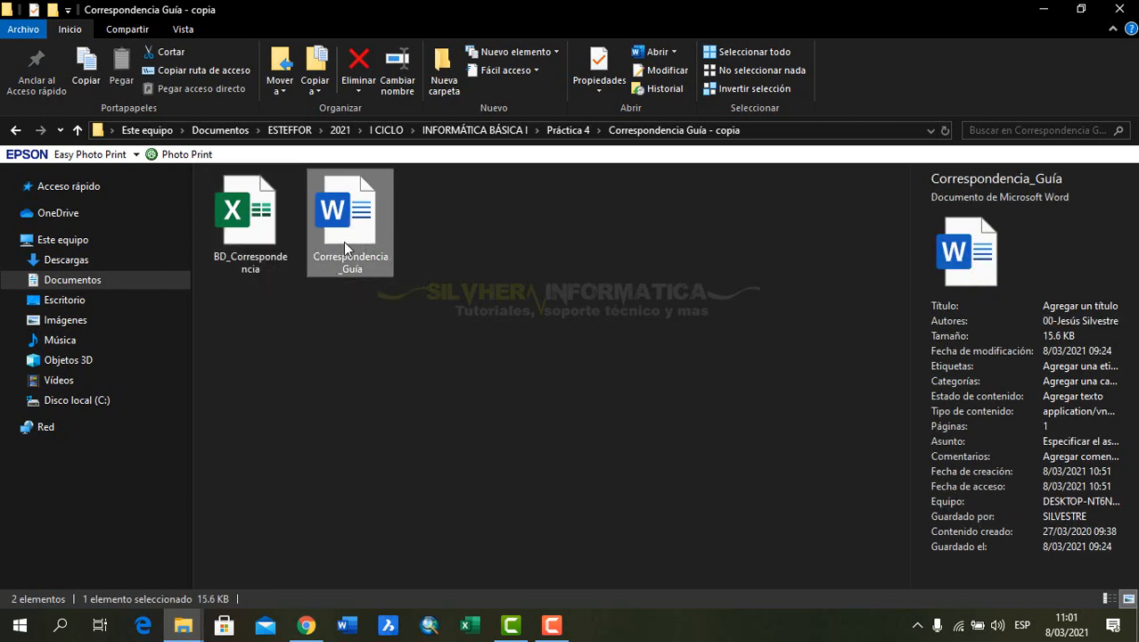
click(571, 323)
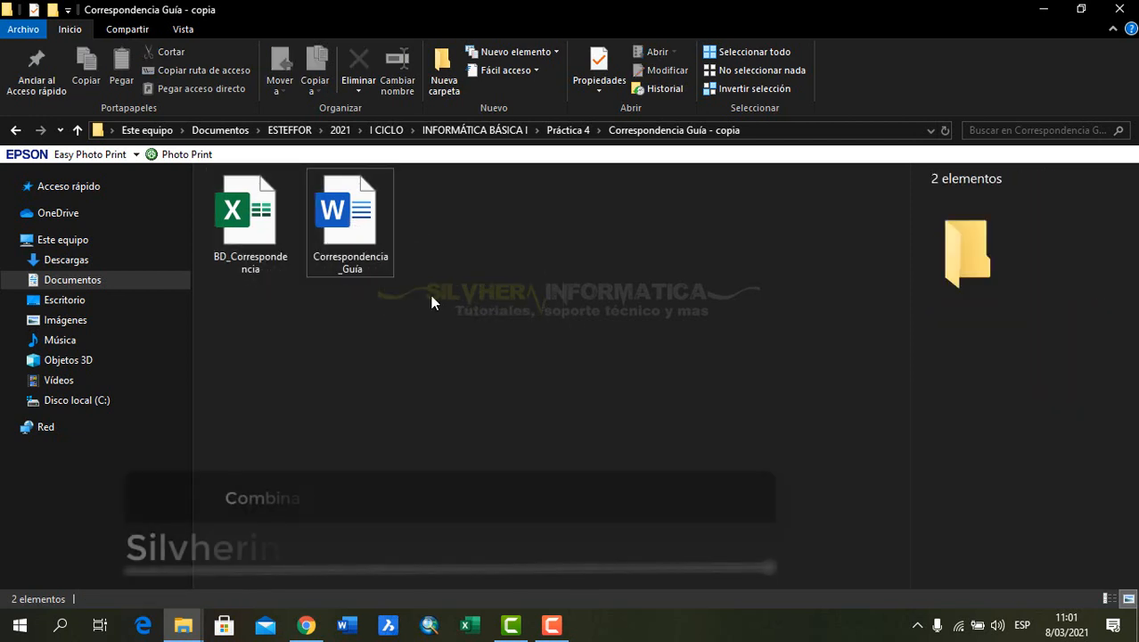
Open the Correspondencia_Guía document in Word from the Correspondencia Guía - copia folder
click(361, 230)
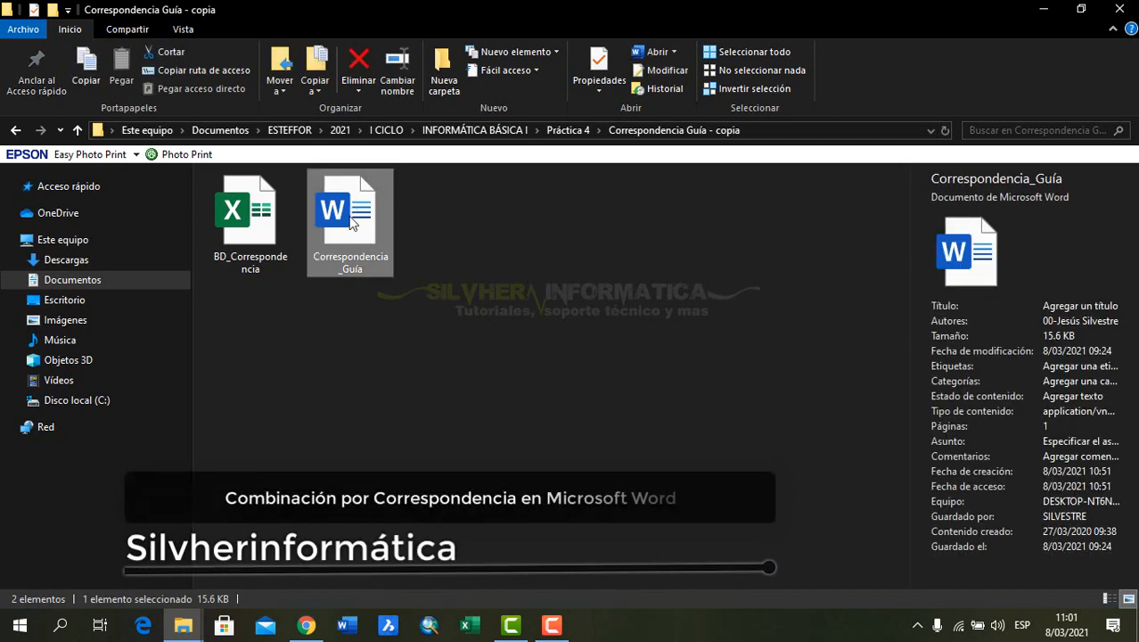
double_click(352, 225)
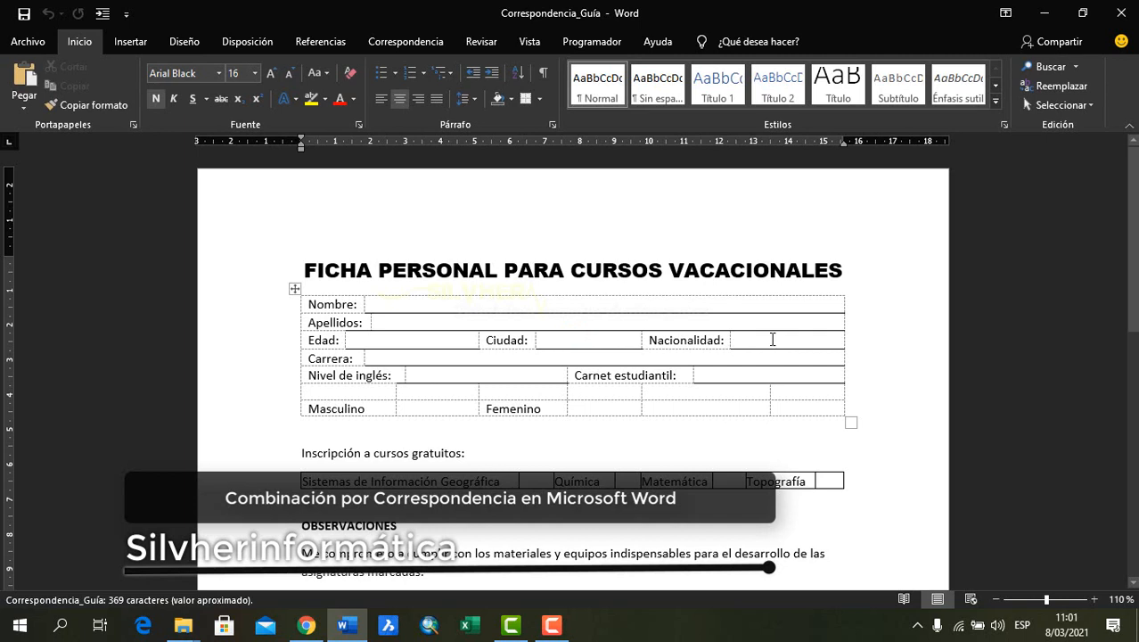
click(399, 307)
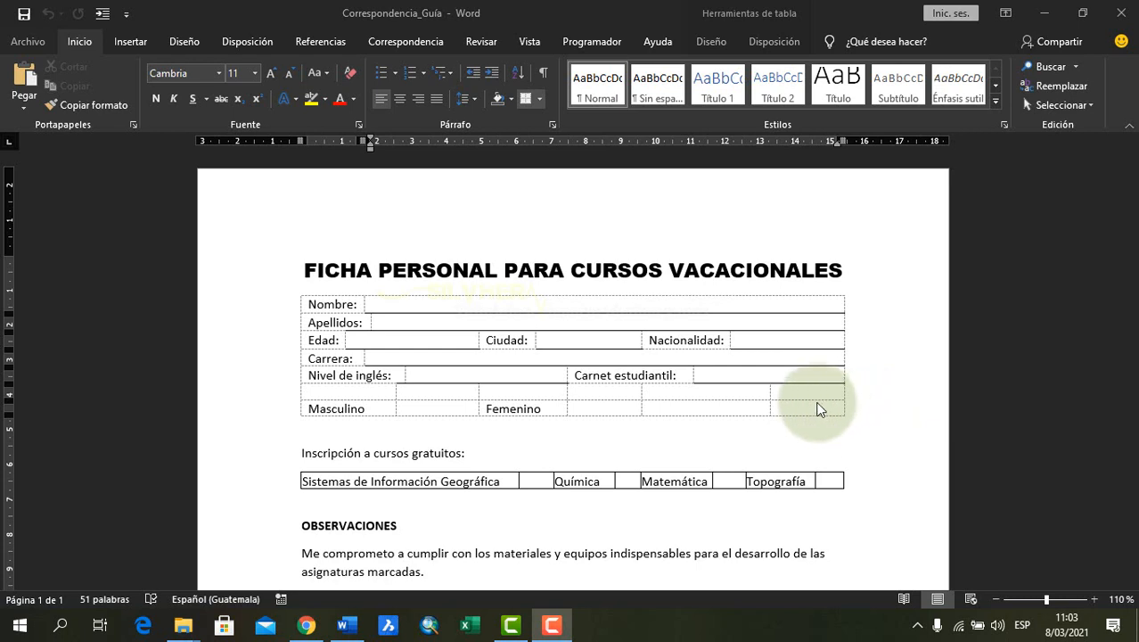
click(819, 406)
click(886, 388)
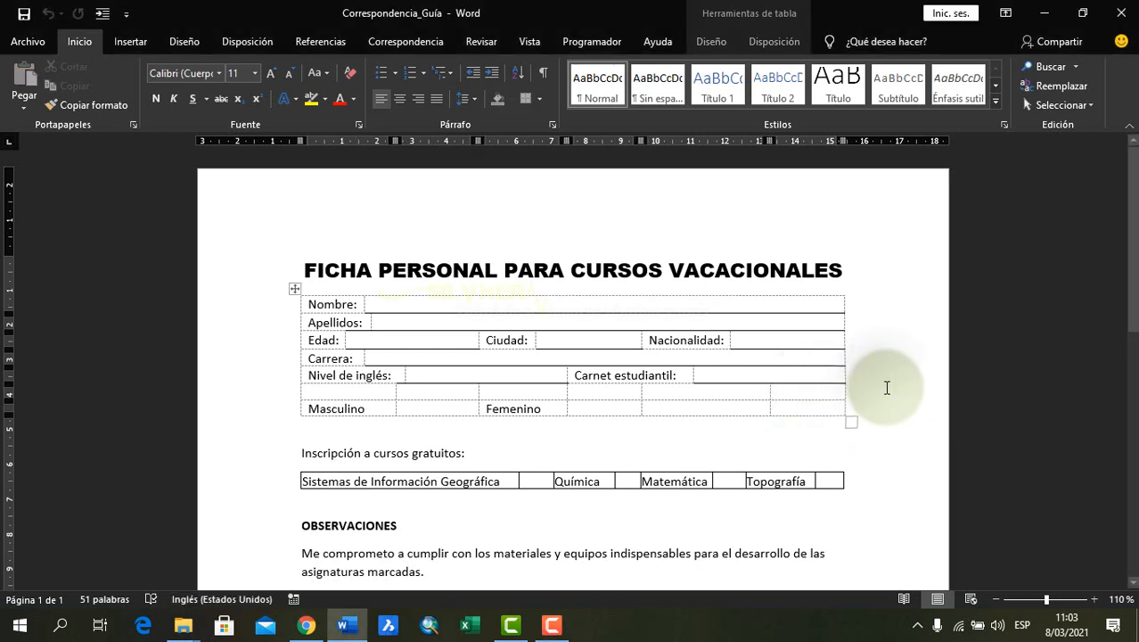
click(564, 267)
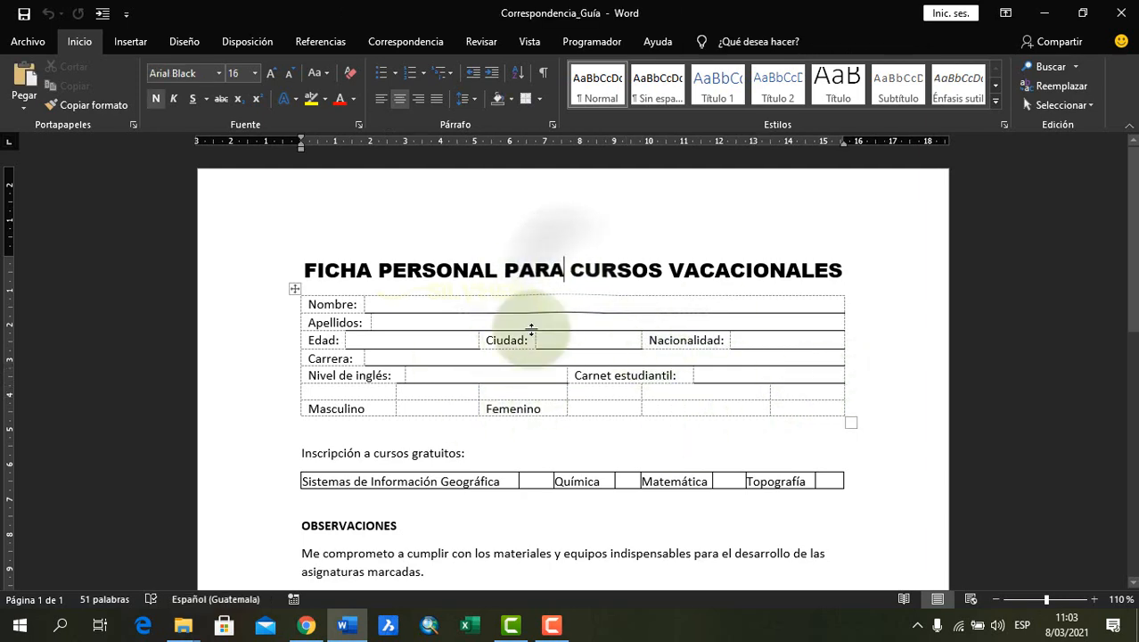
scroll(533, 441, down, 1)
scroll(533, 442, up, 1)
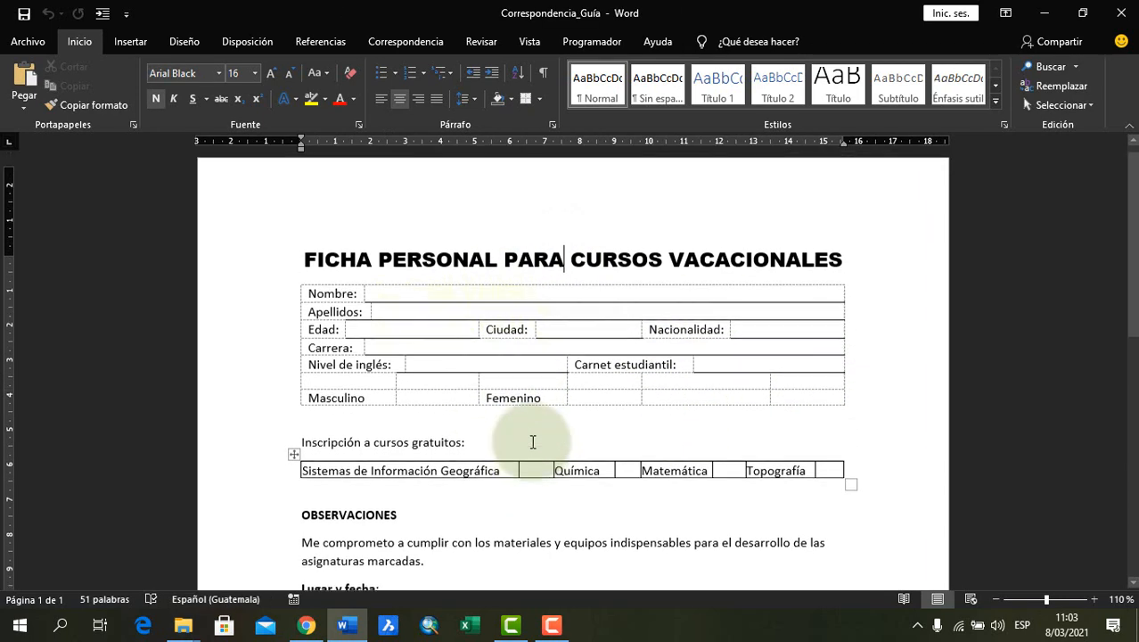
Try entering sample text by hand in the form's Nombre and Apellidos fields, and clear both fields again
click(591, 307)
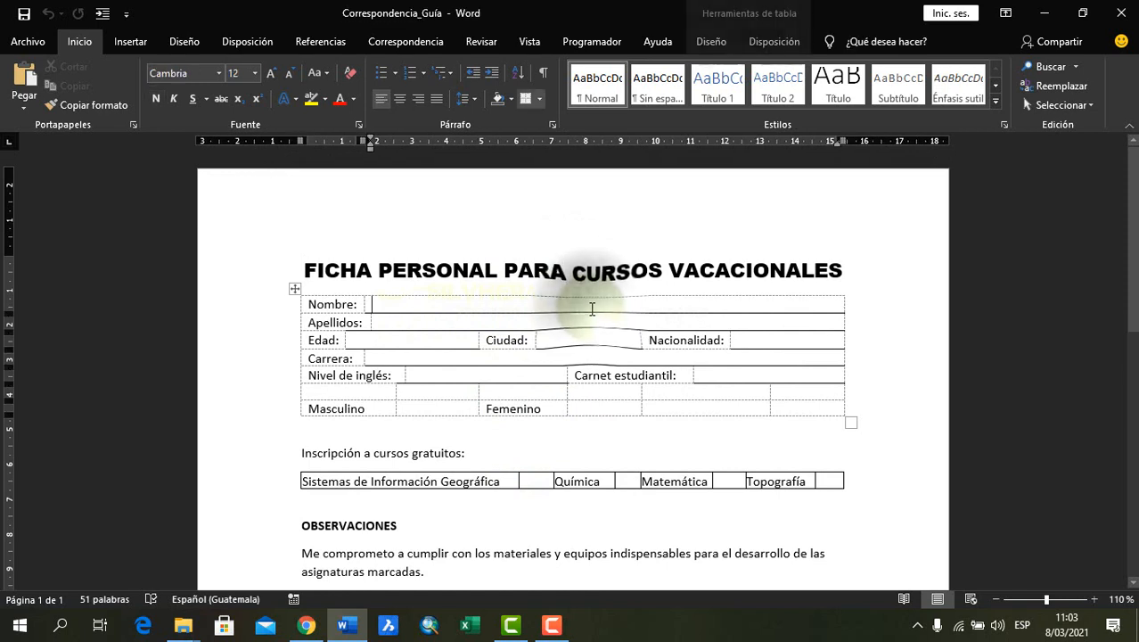
text(sdfa)
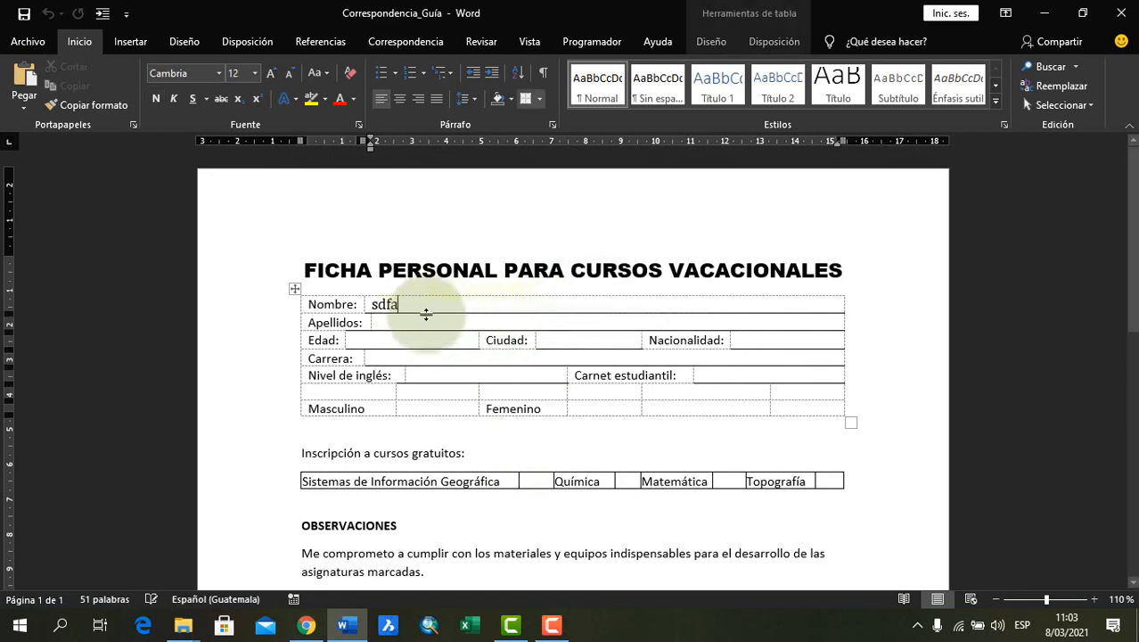
click(419, 323)
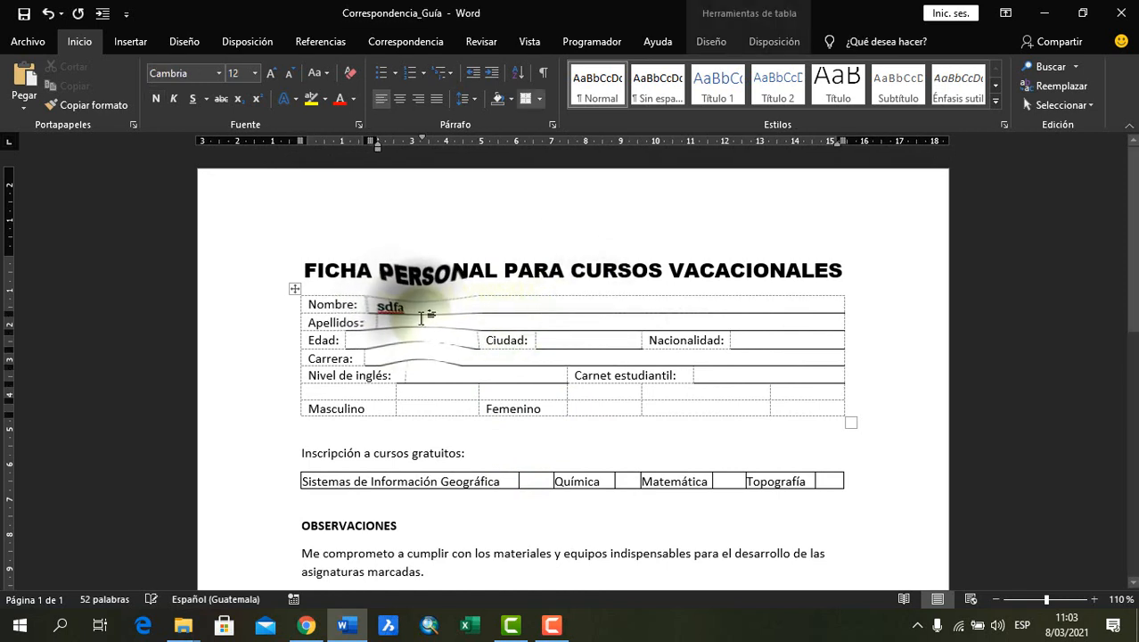
text(asdfsdaf)
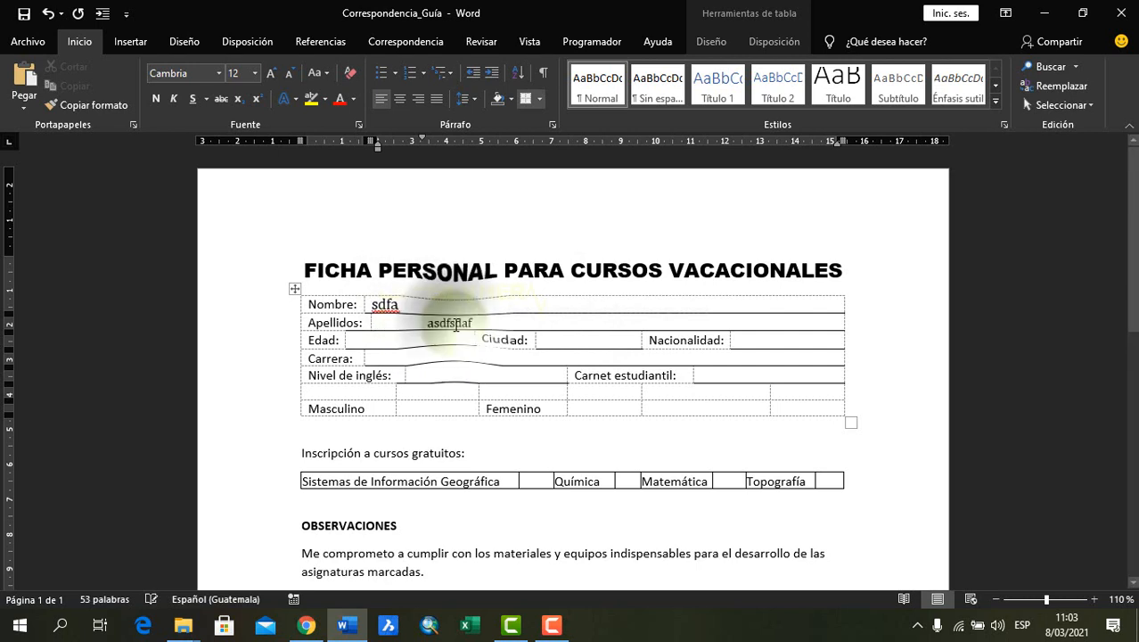
double_click(456, 324)
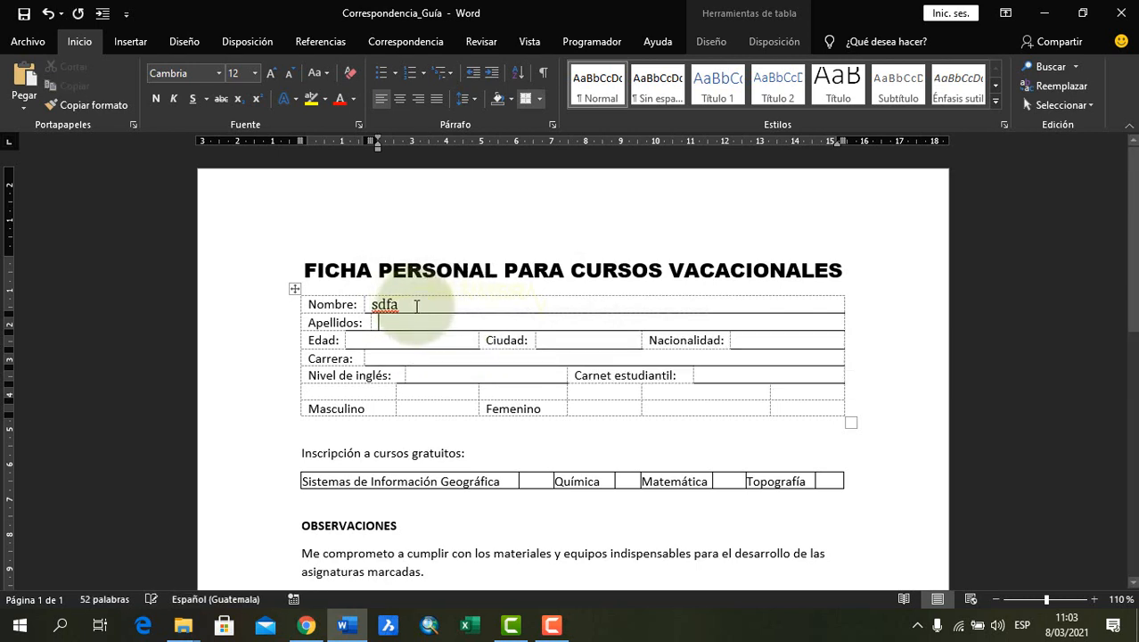
double_click(385, 305)
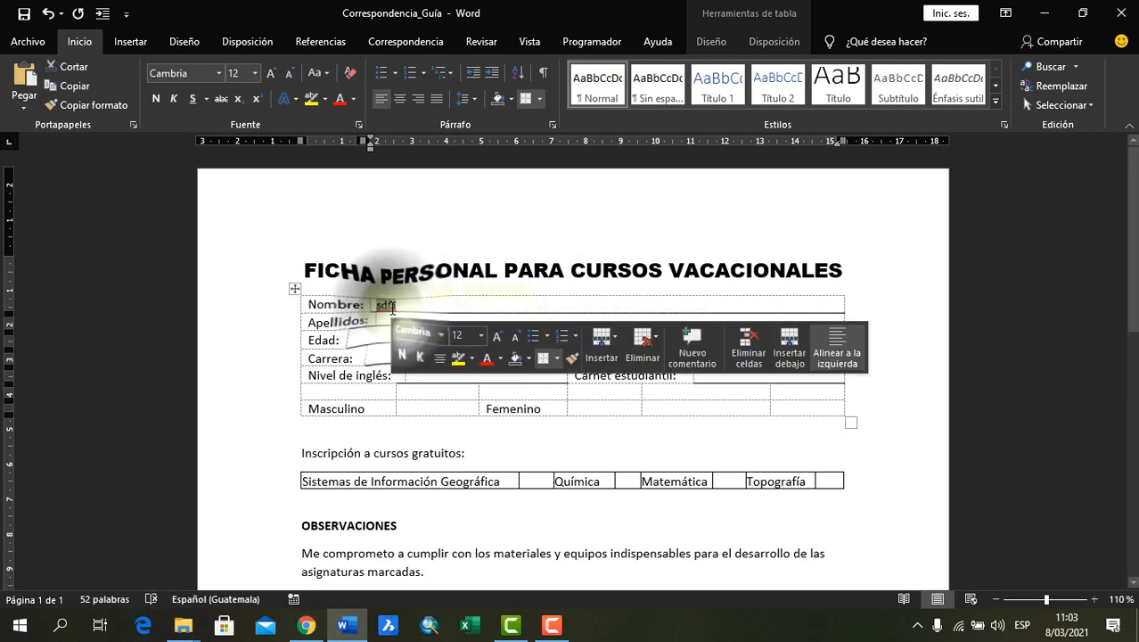
key(Delete)
click(428, 336)
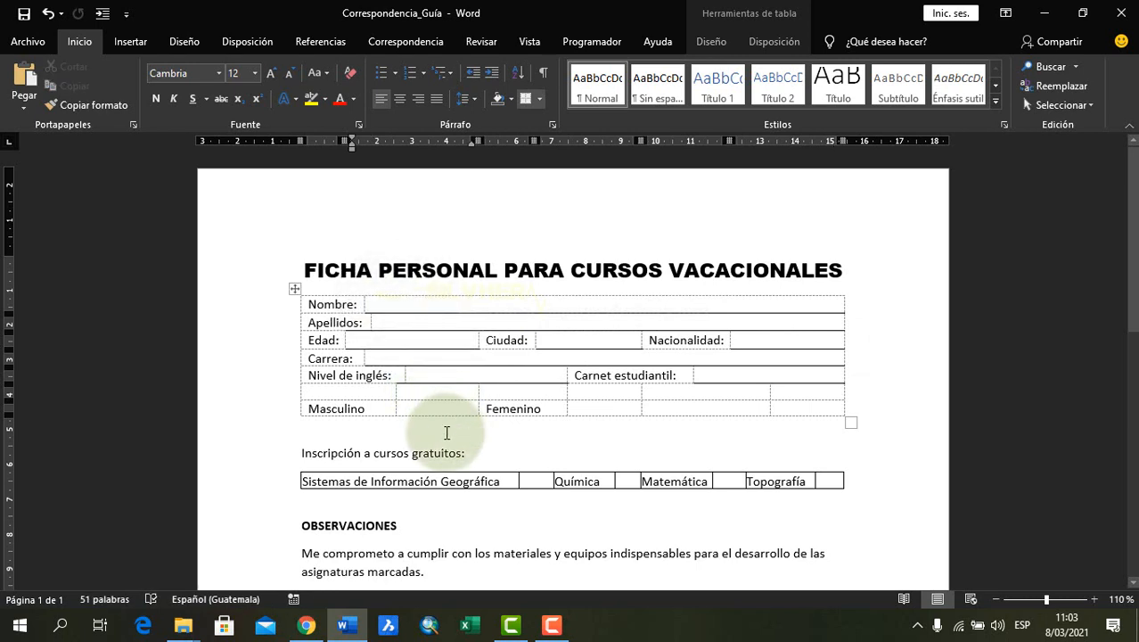
click(450, 394)
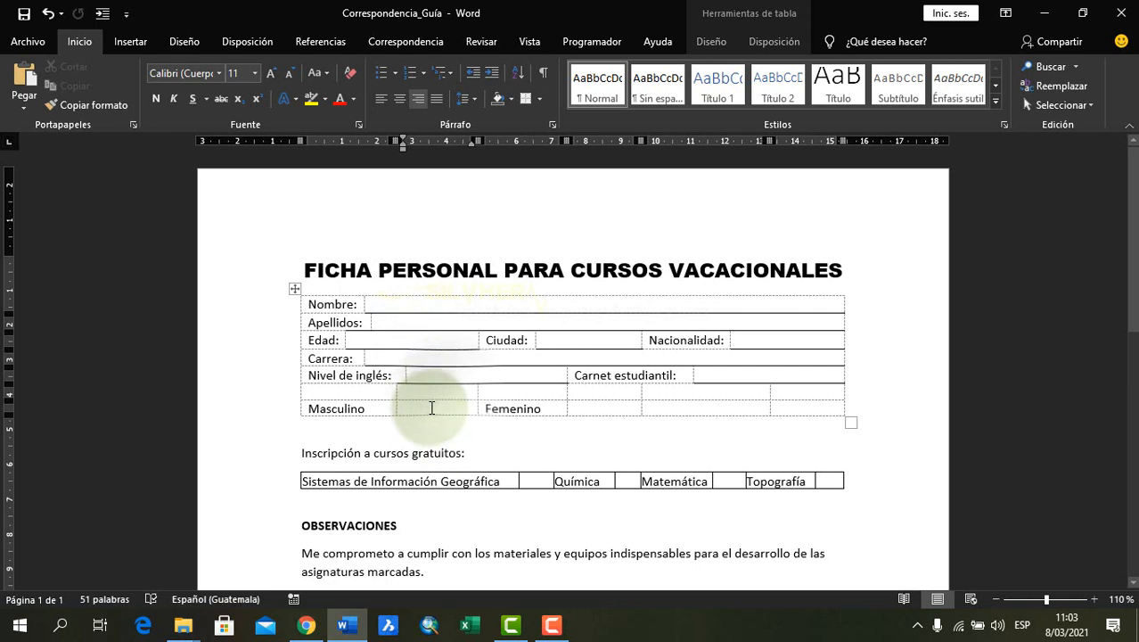
click(492, 454)
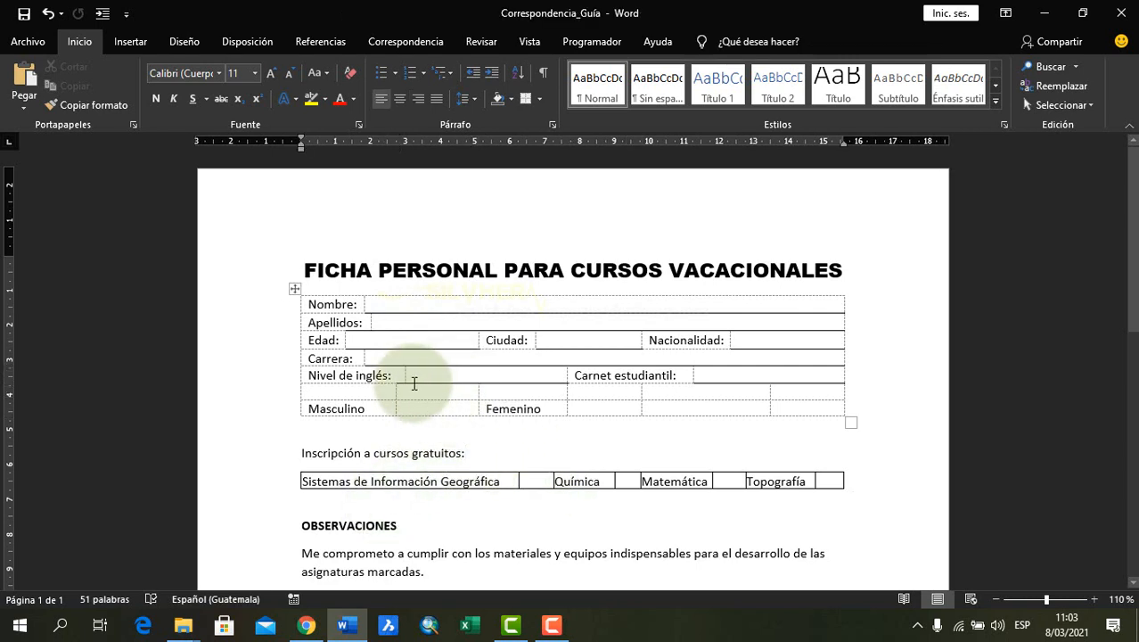
click(404, 306)
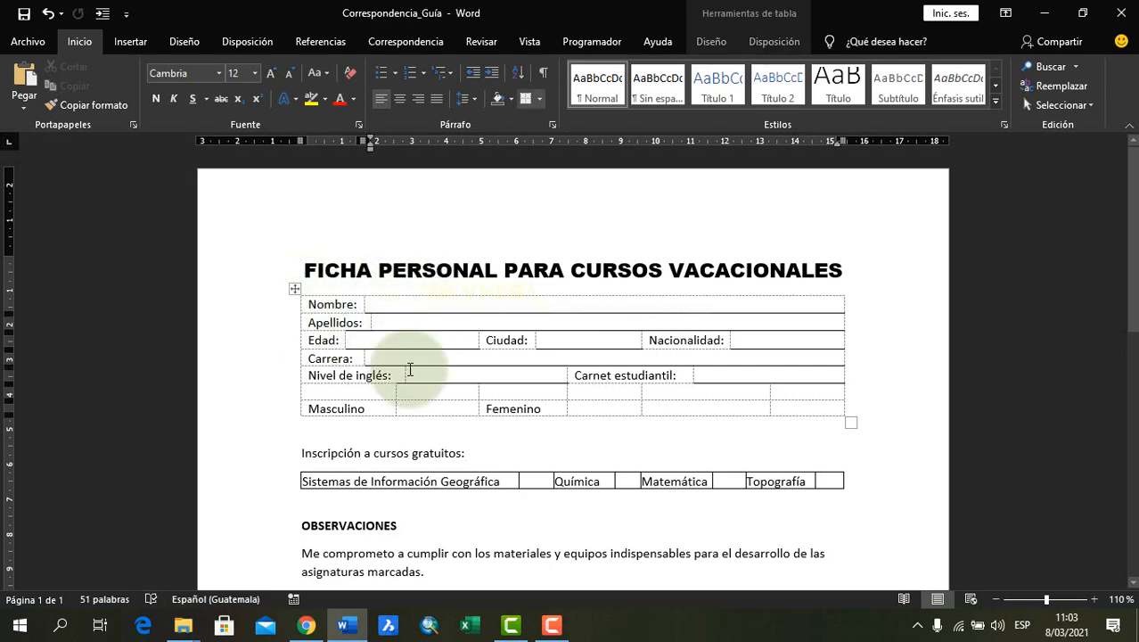
Switch to the Correspondencia Guía - copia folder and open the BD_Correspondencia workbook in Excel at the Nombres heading
click(182, 625)
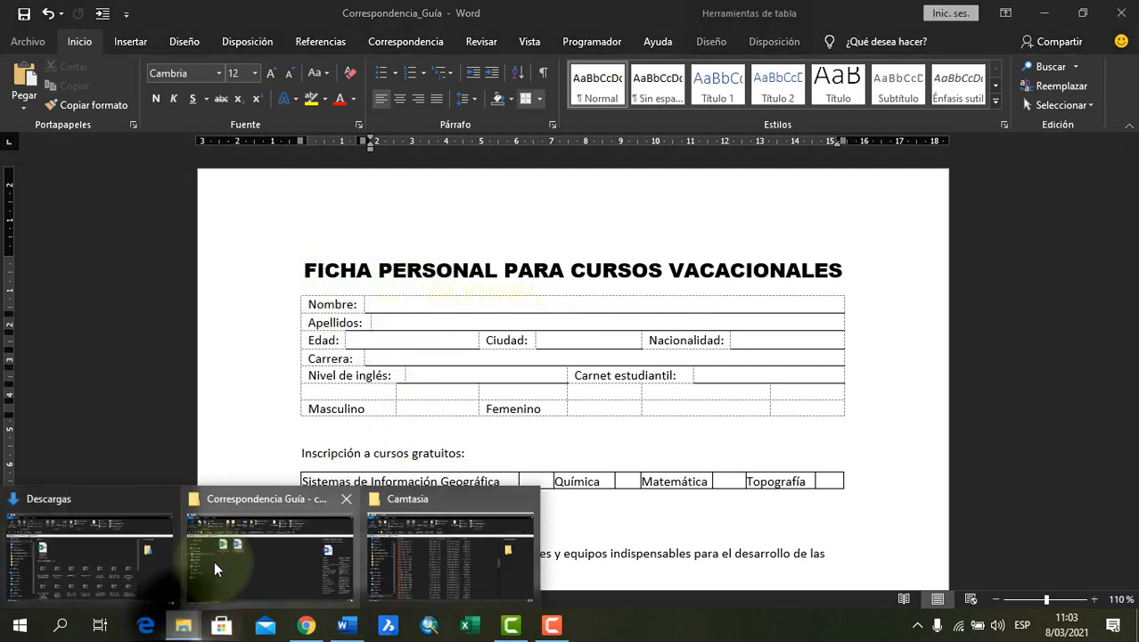
click(278, 539)
click(355, 334)
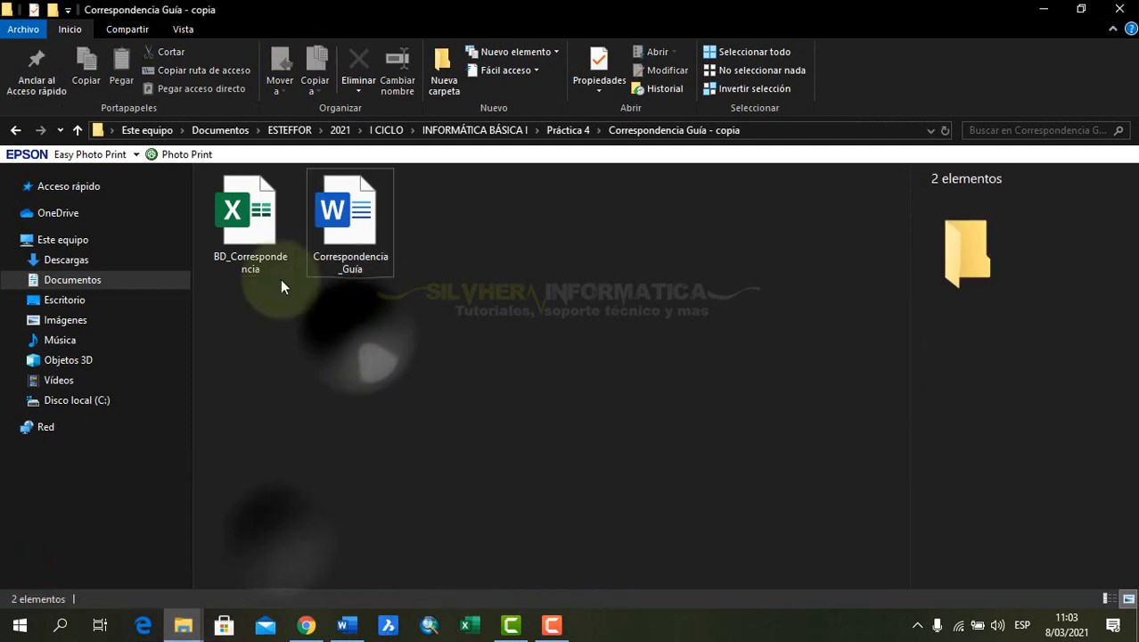
double_click(261, 230)
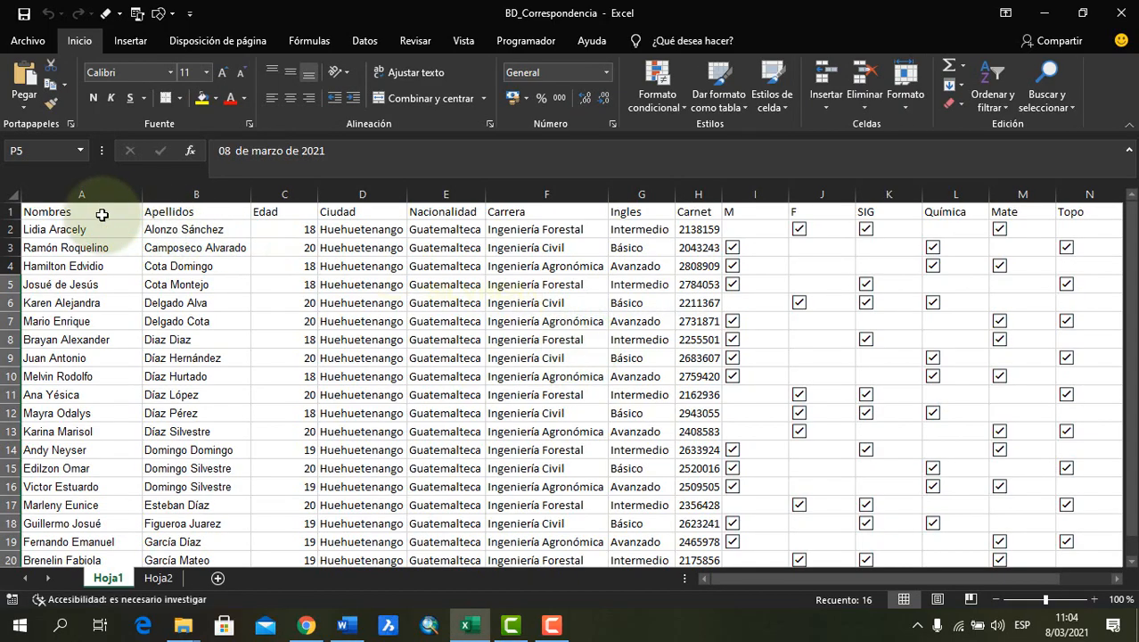
click(99, 214)
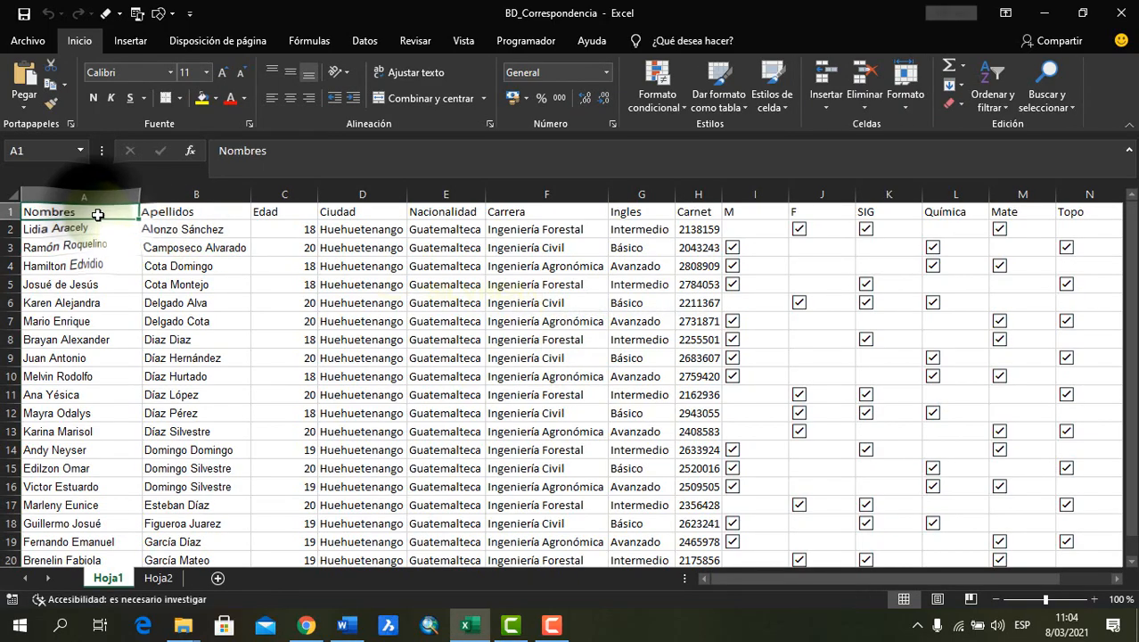
Compare the Nombre and Apellidos fields of the Word form with the Nombres and Apellidos headings in the BD_Correspondencia workbook in Excel
key(alt+Tab)
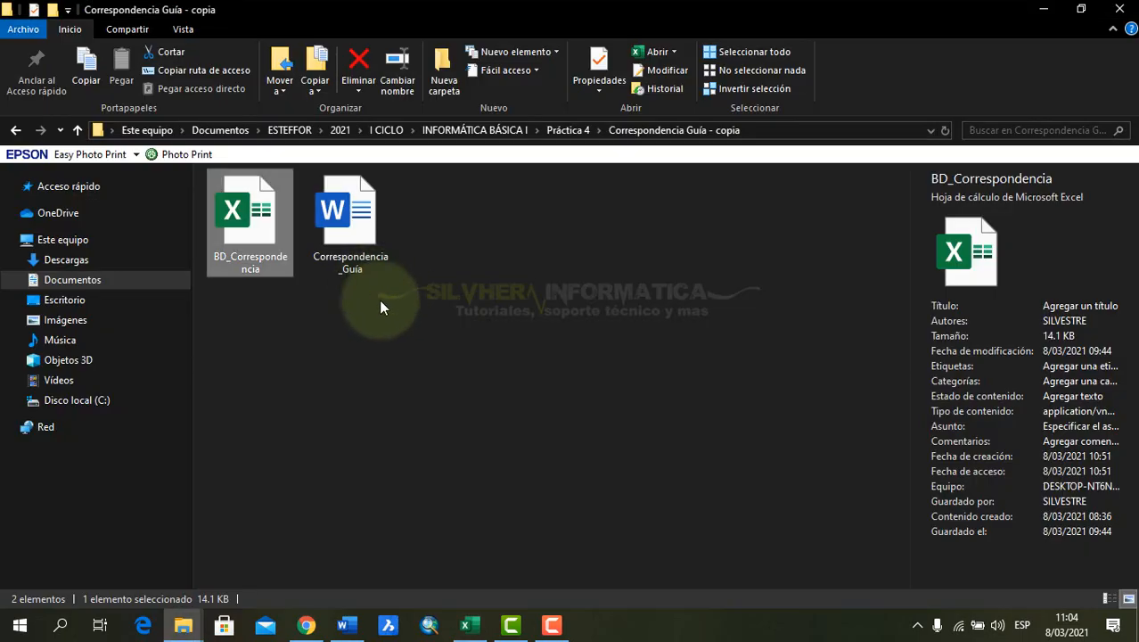
key(alt+Tab)
click(346, 625)
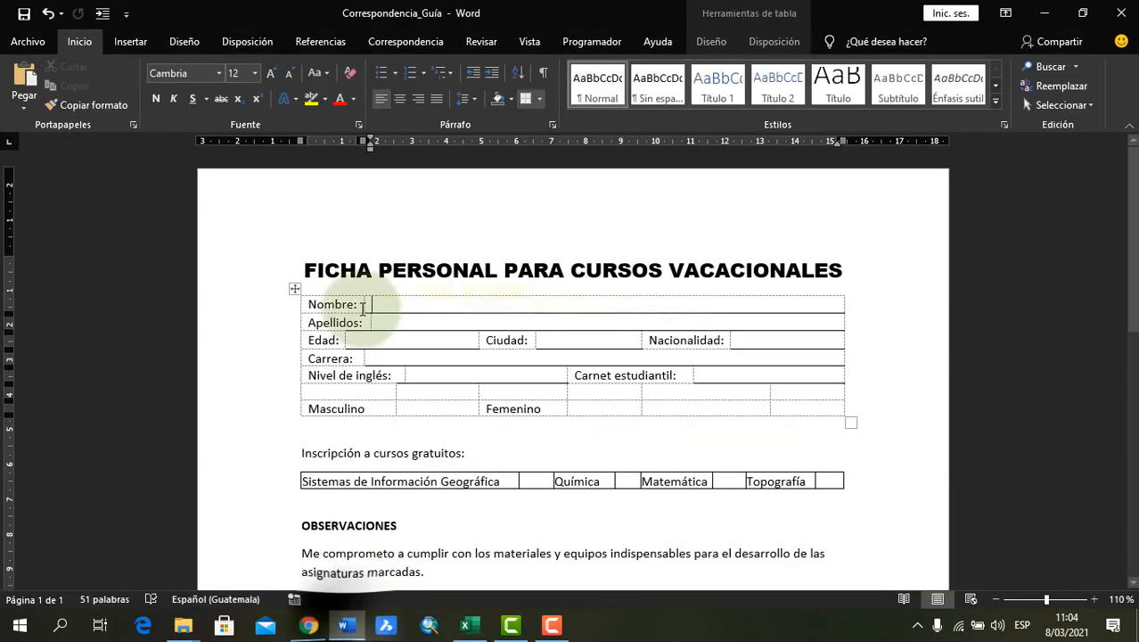
click(355, 303)
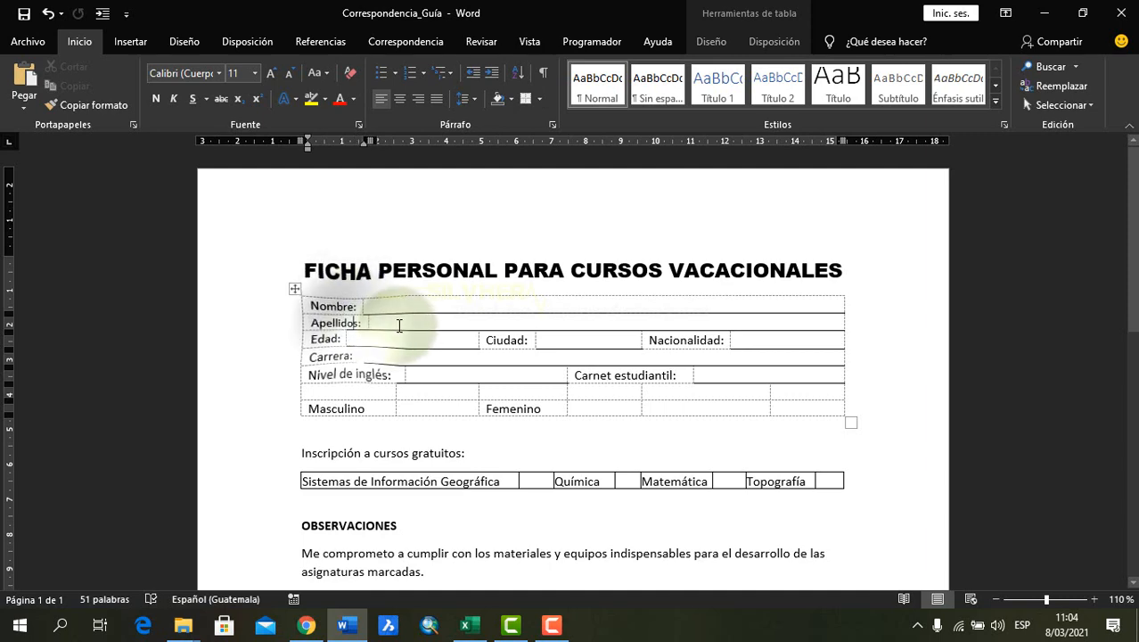
key(alt+Tab)
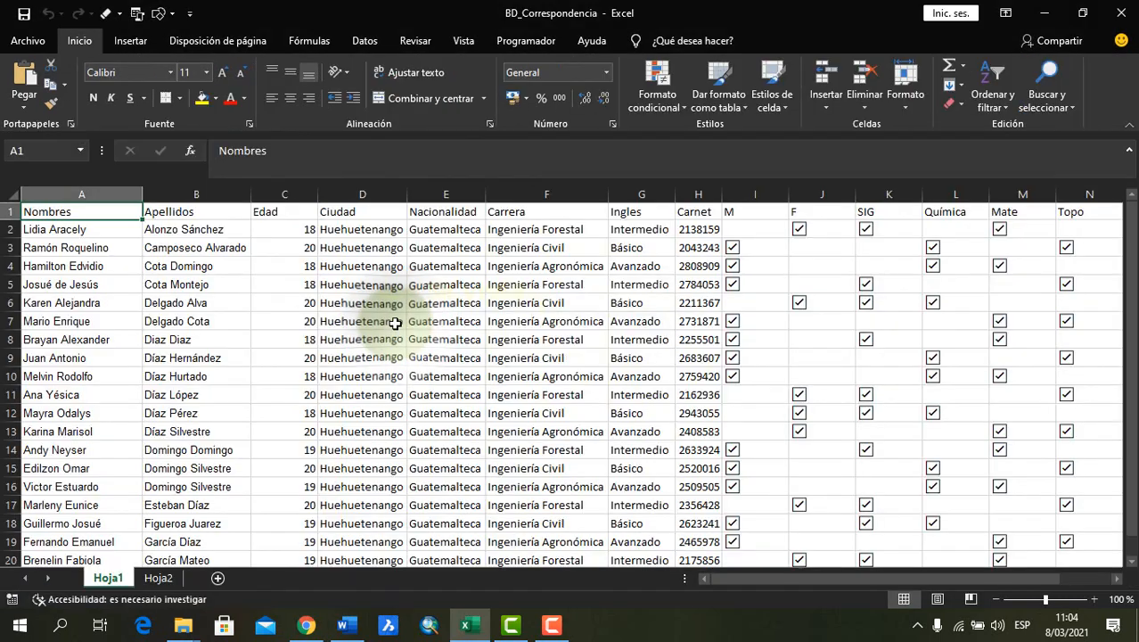
click(62, 249)
click(33, 208)
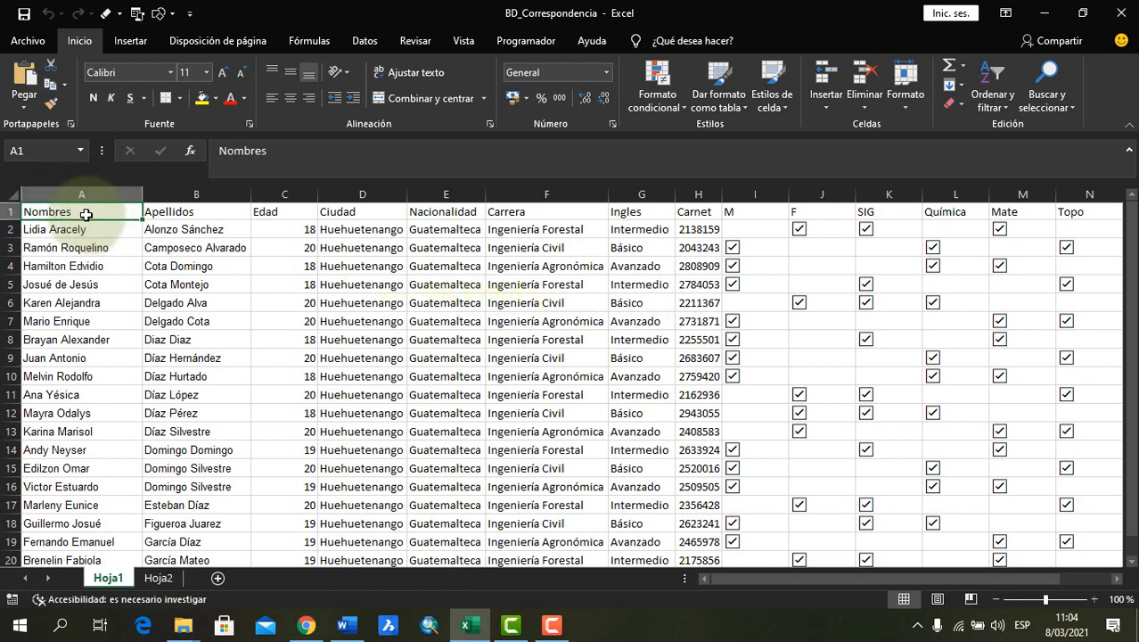
click(167, 211)
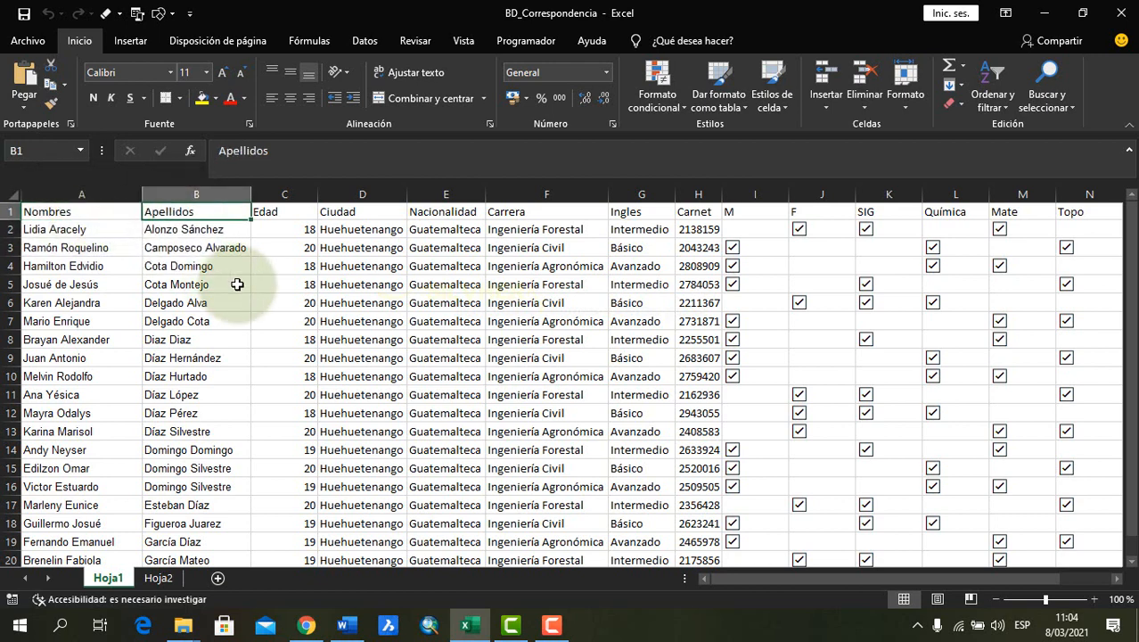
Switch to the Word form and review its Edad, Ciudad, Nacionalidad and Carrera fields
key(alt+Tab)
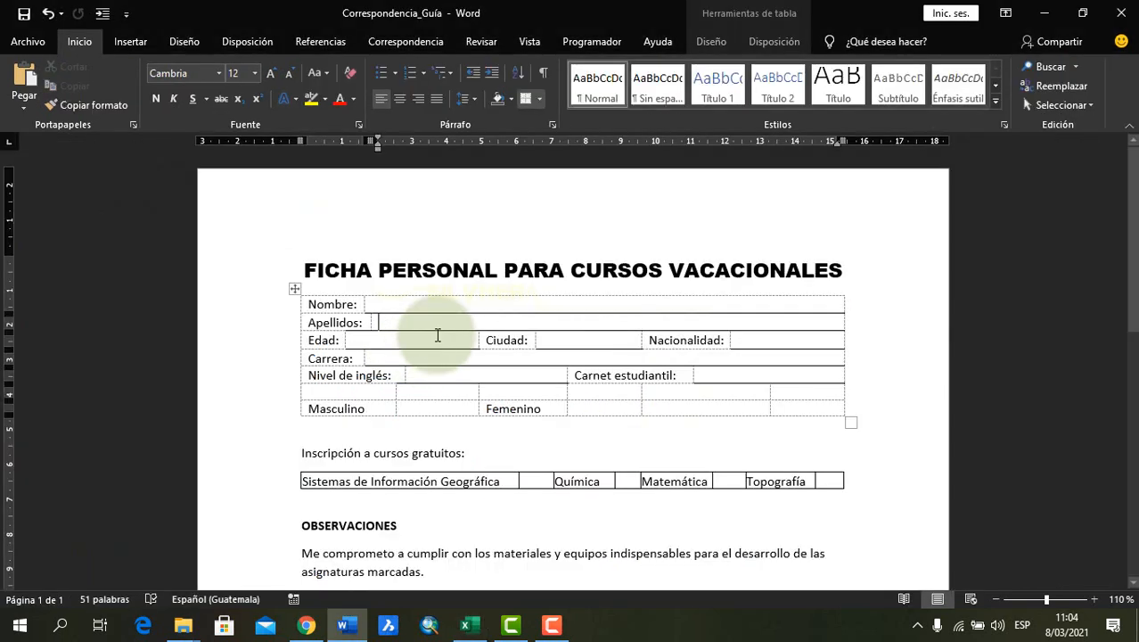
click(336, 341)
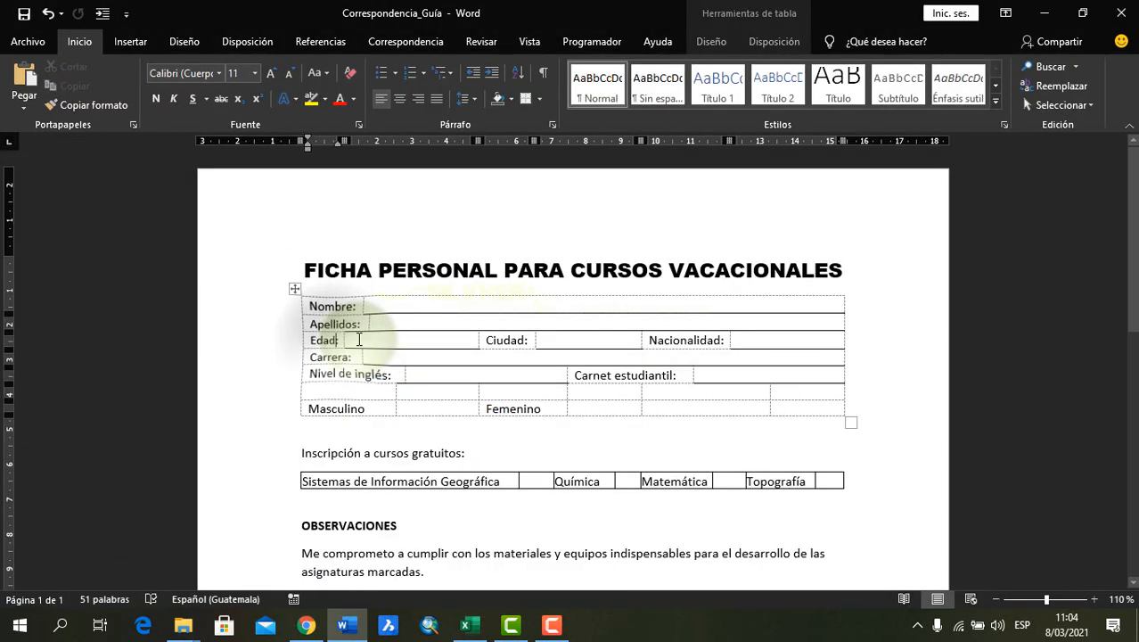
click(358, 339)
click(337, 341)
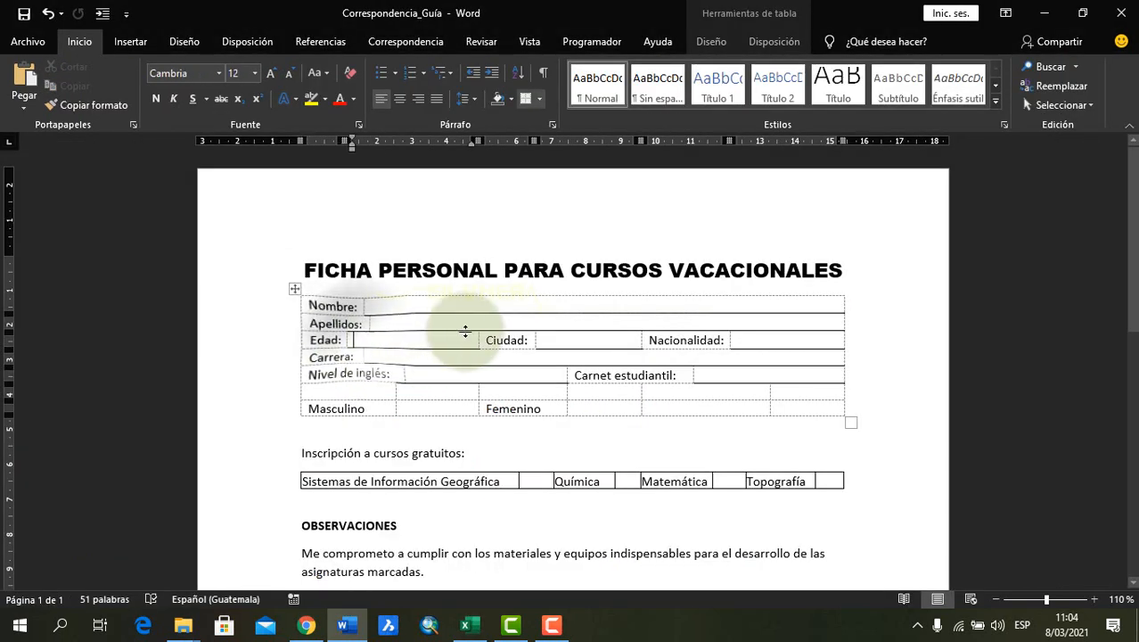
click(524, 339)
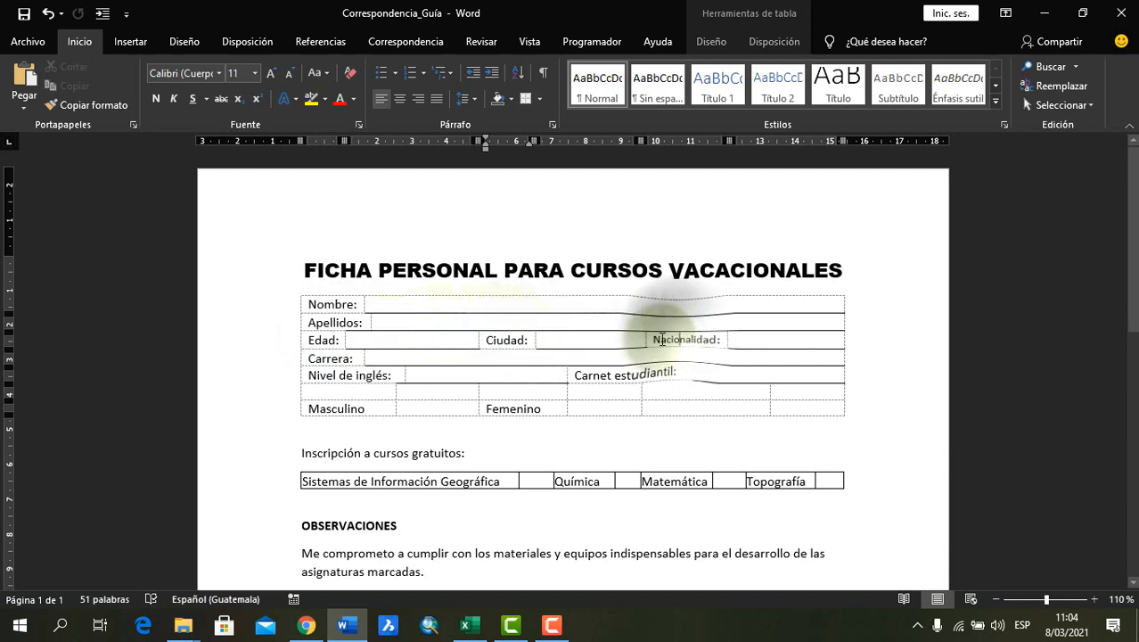
click(338, 359)
Switch to the BD_Correspondencia workbook in Excel and check the Edad, Ciudad, Nacionalidad and Carrera column headings
key(alt+Tab)
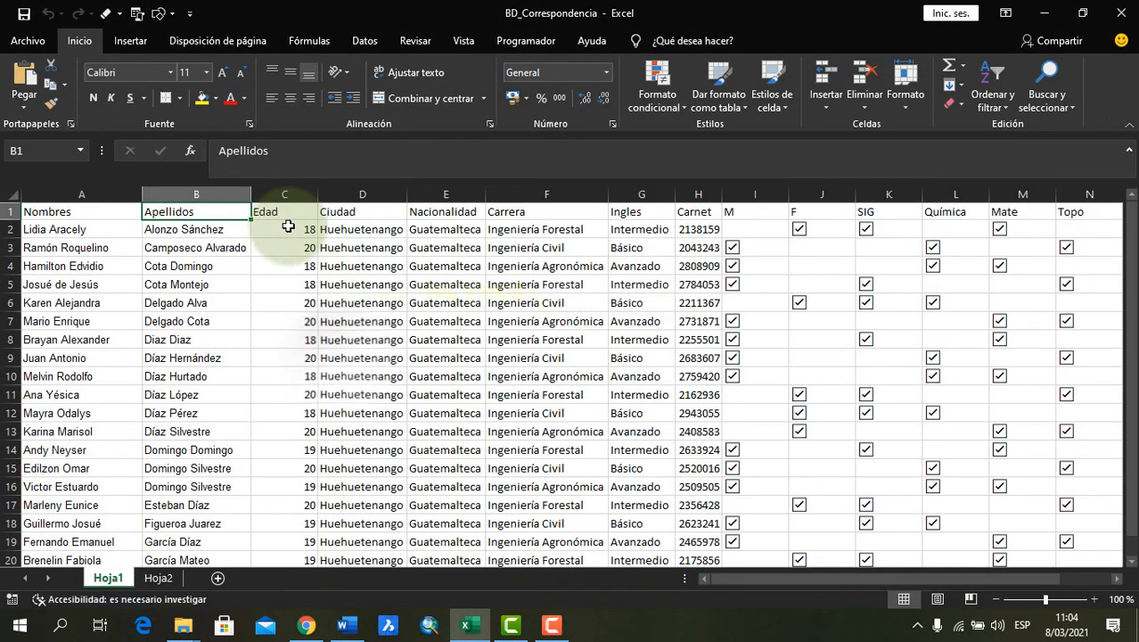
click(273, 212)
click(347, 209)
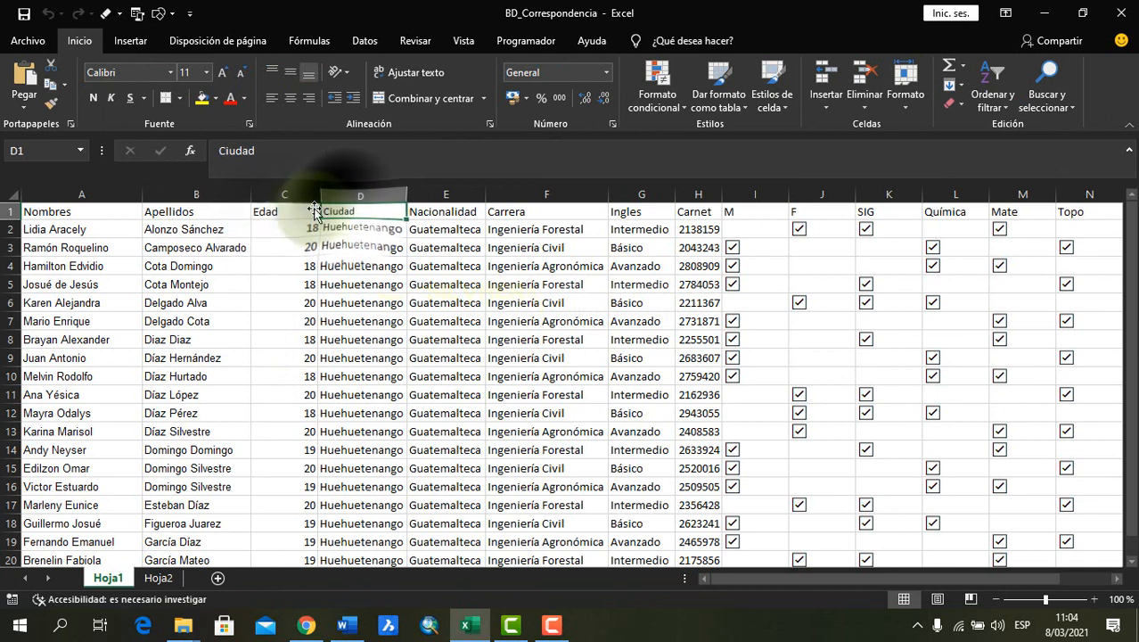
click(288, 208)
click(349, 211)
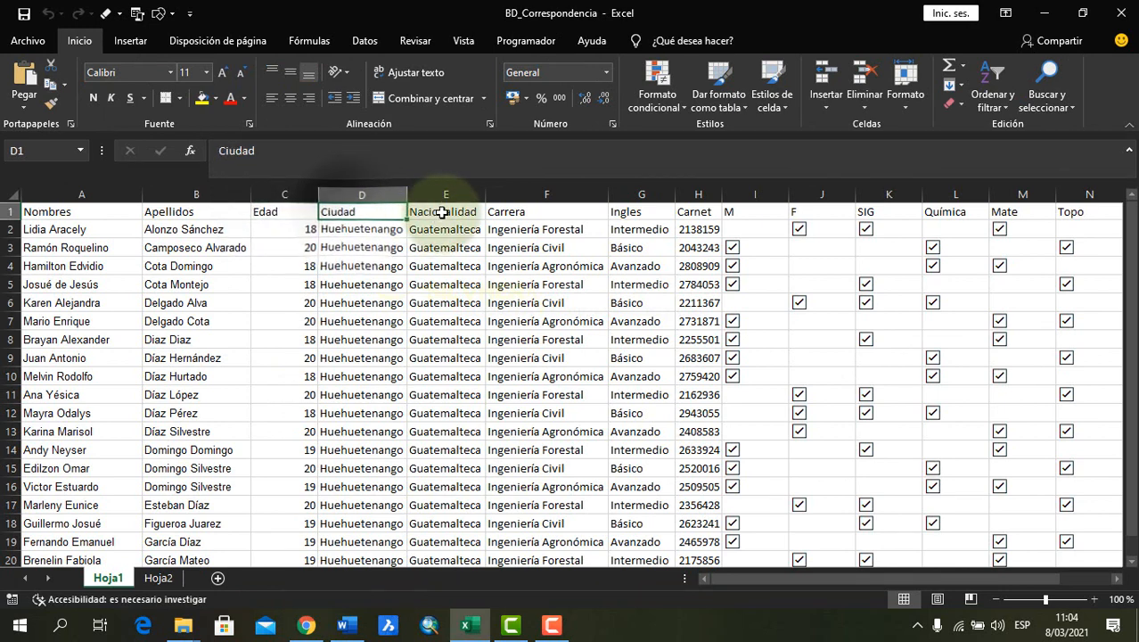
click(437, 211)
click(352, 211)
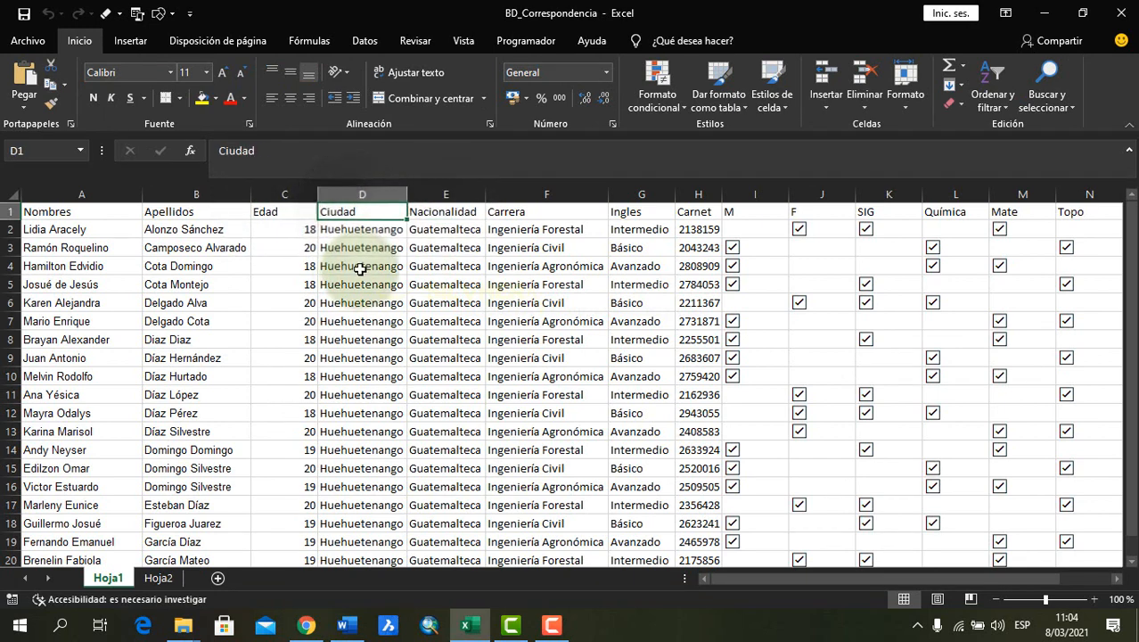
click(434, 211)
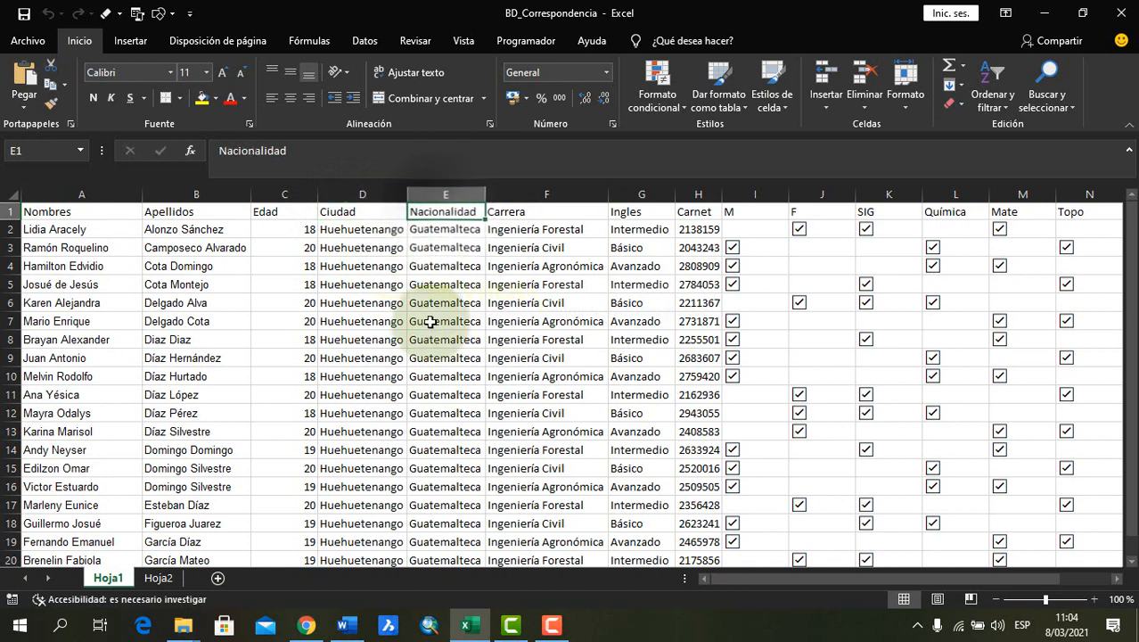
click(515, 212)
Switch to the Word form and examine the Sistemas de Información Geográfica entry in the free course enrolment table
key(alt+Tab)
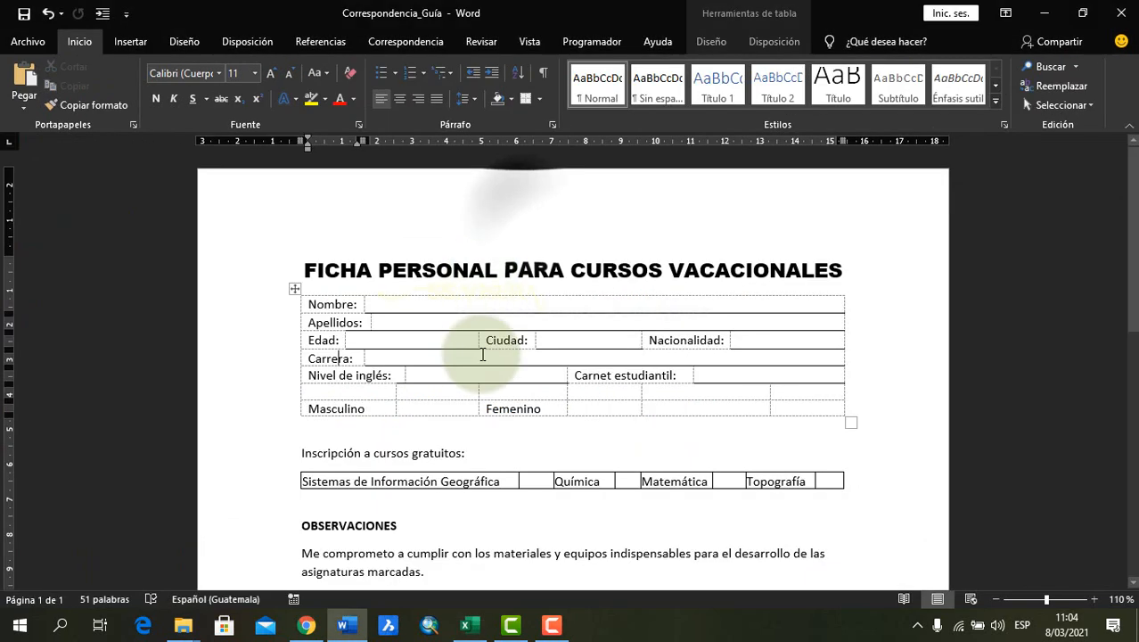
scroll(463, 395, down, 2)
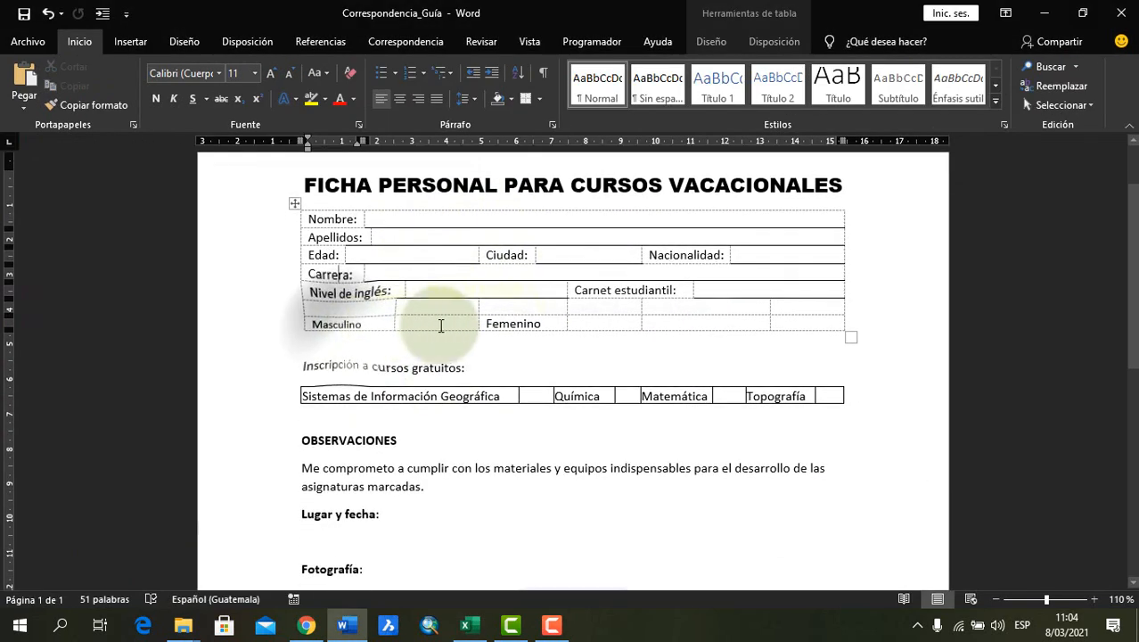
click(473, 393)
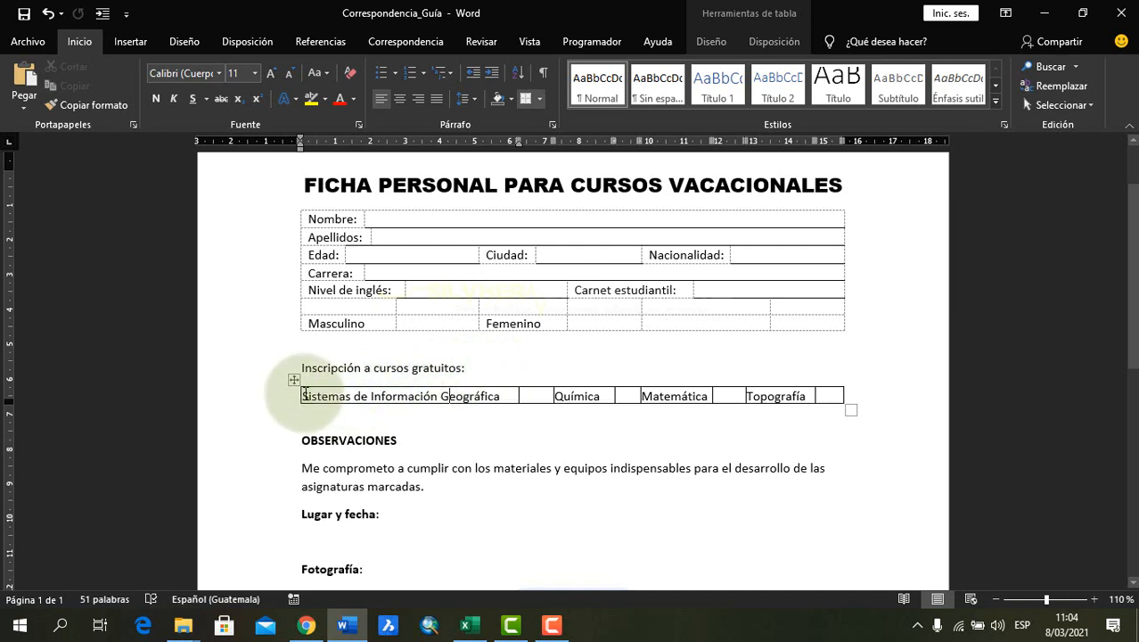
drag(304, 395, 452, 399)
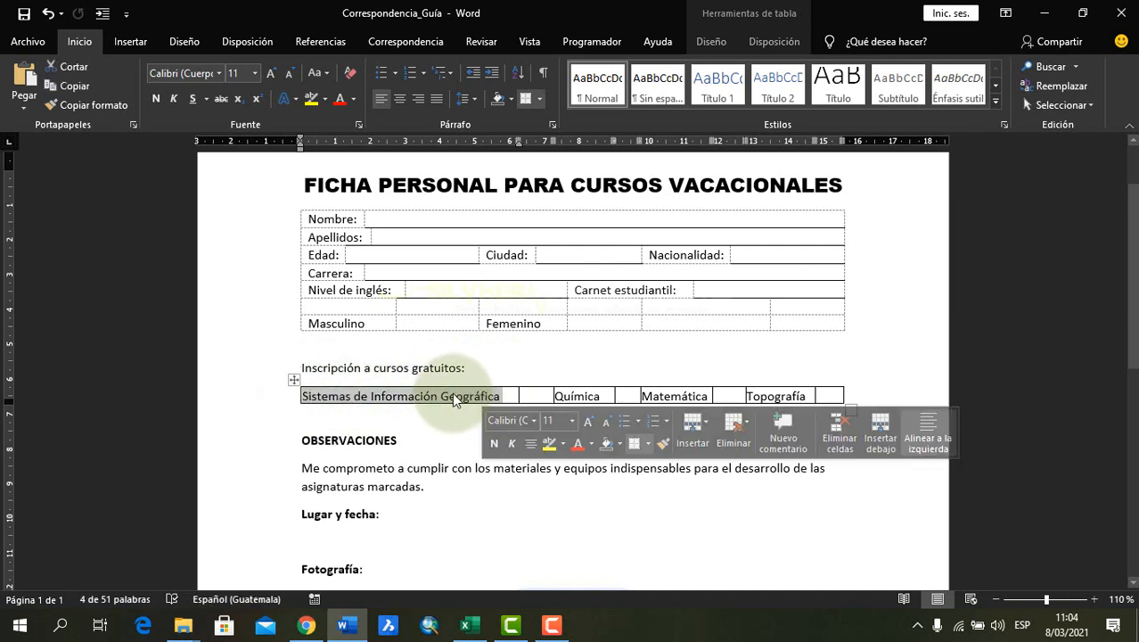
click(448, 397)
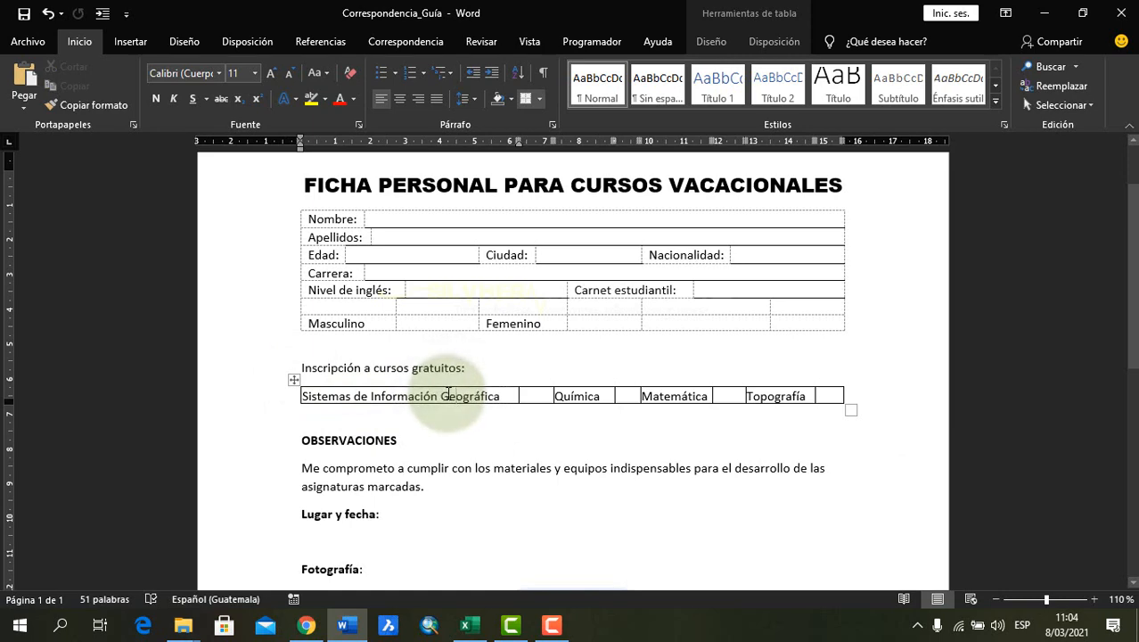
Switch to the Excel workbook and check the headings of the SIG, M and F columns and the remaining columns through Fecha
key(alt+Tab)
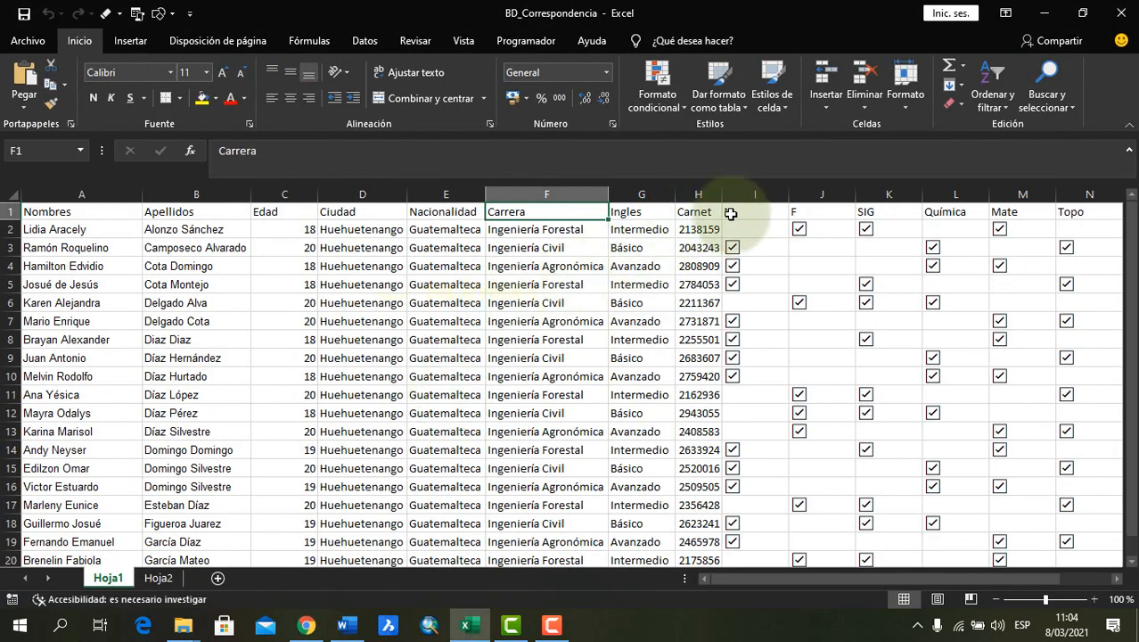
click(883, 211)
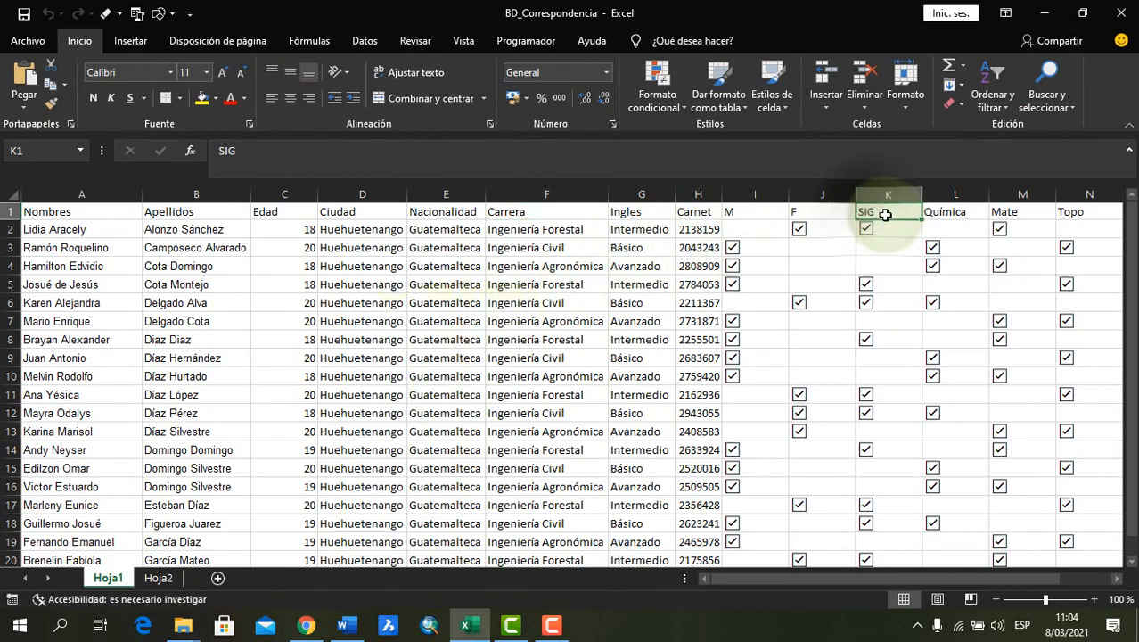
click(759, 214)
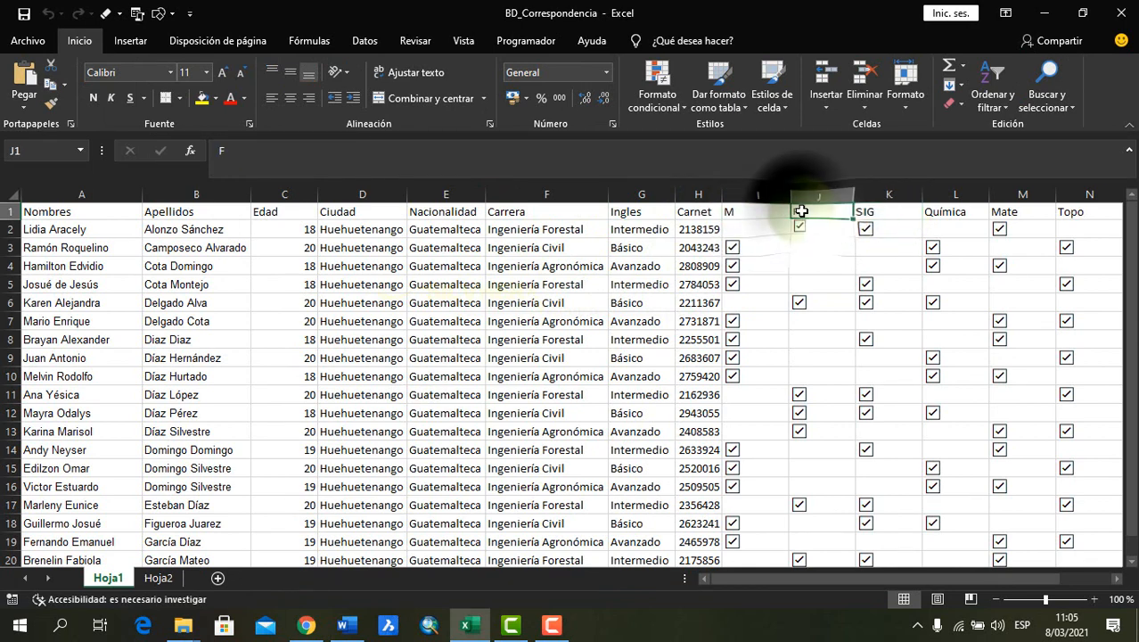
click(806, 215)
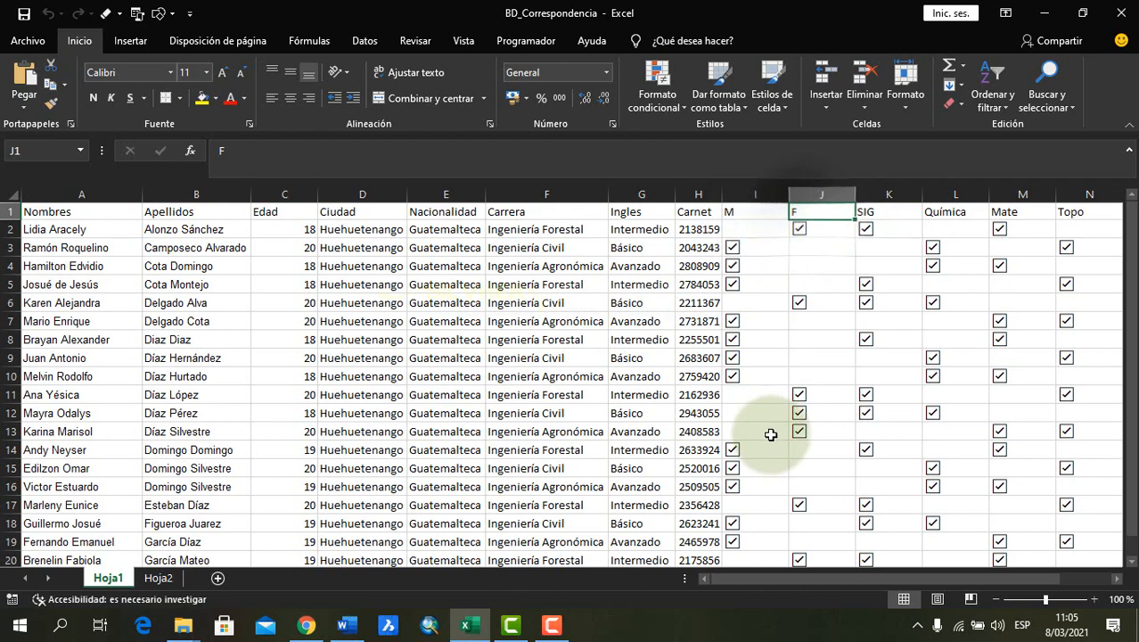
drag(850, 577, 912, 577)
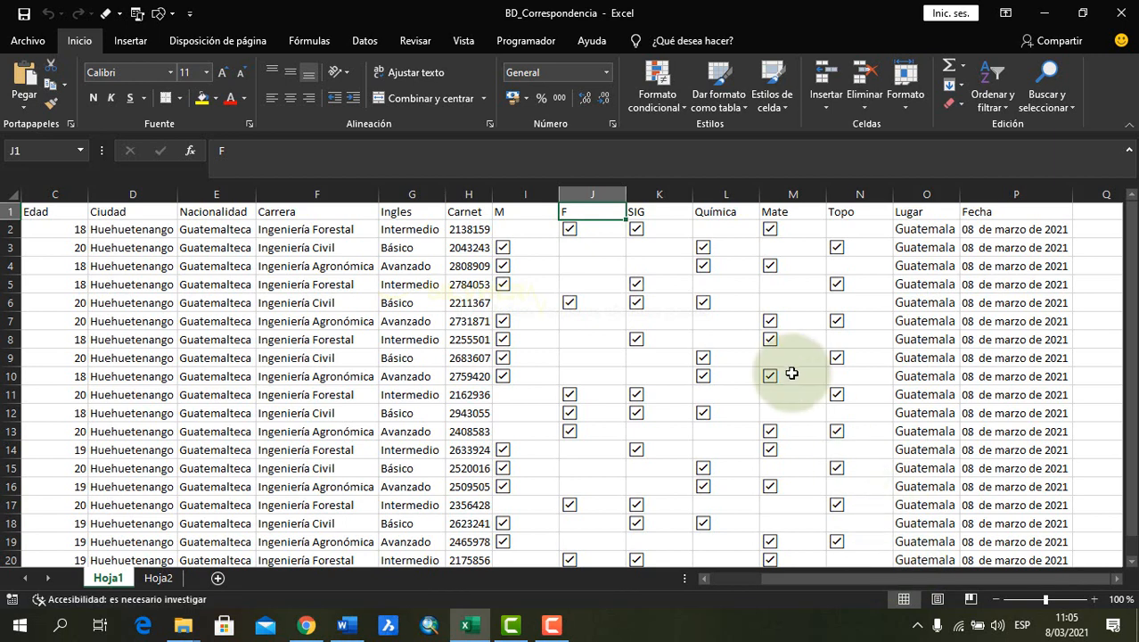
click(663, 212)
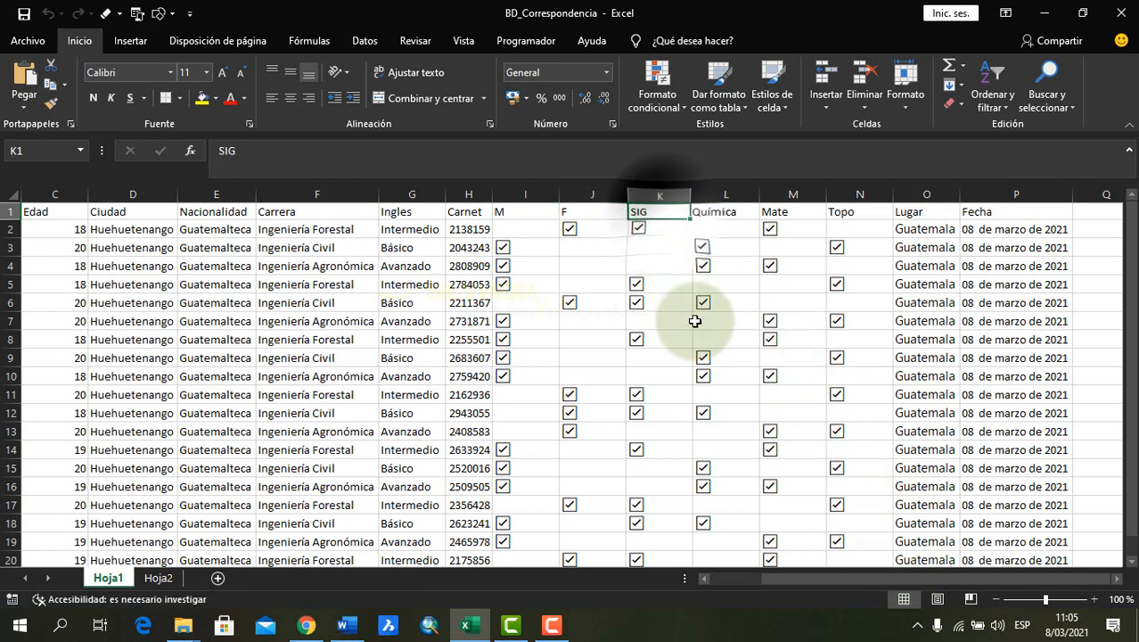
drag(938, 572, 863, 571)
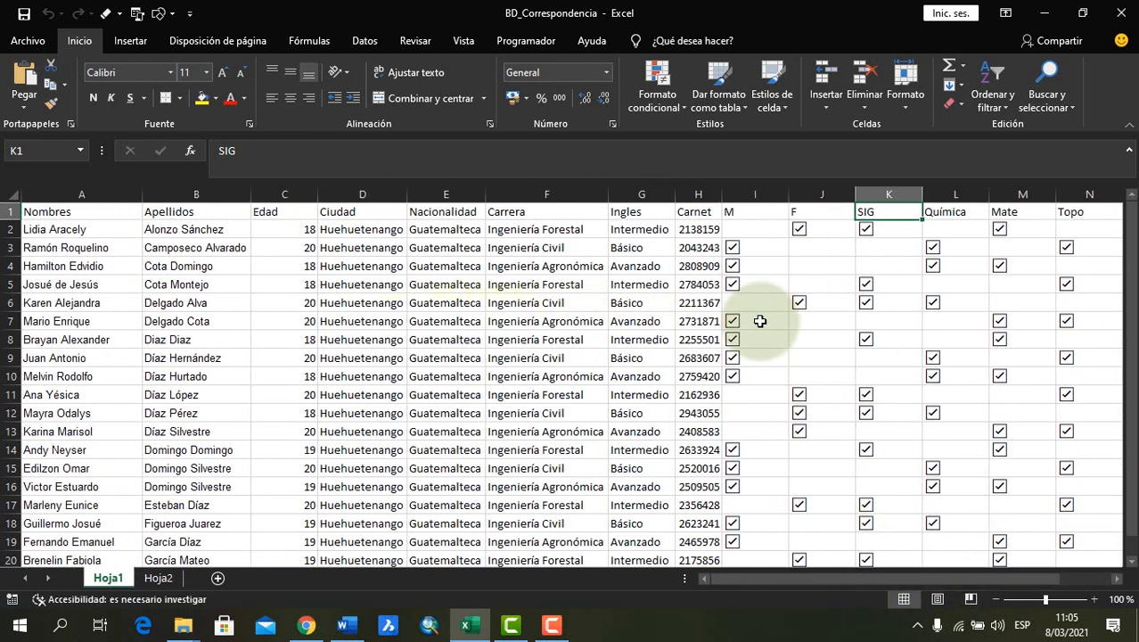
Examine how the check marks in the M and F columns record each student's gender, and view the course columns
click(754, 230)
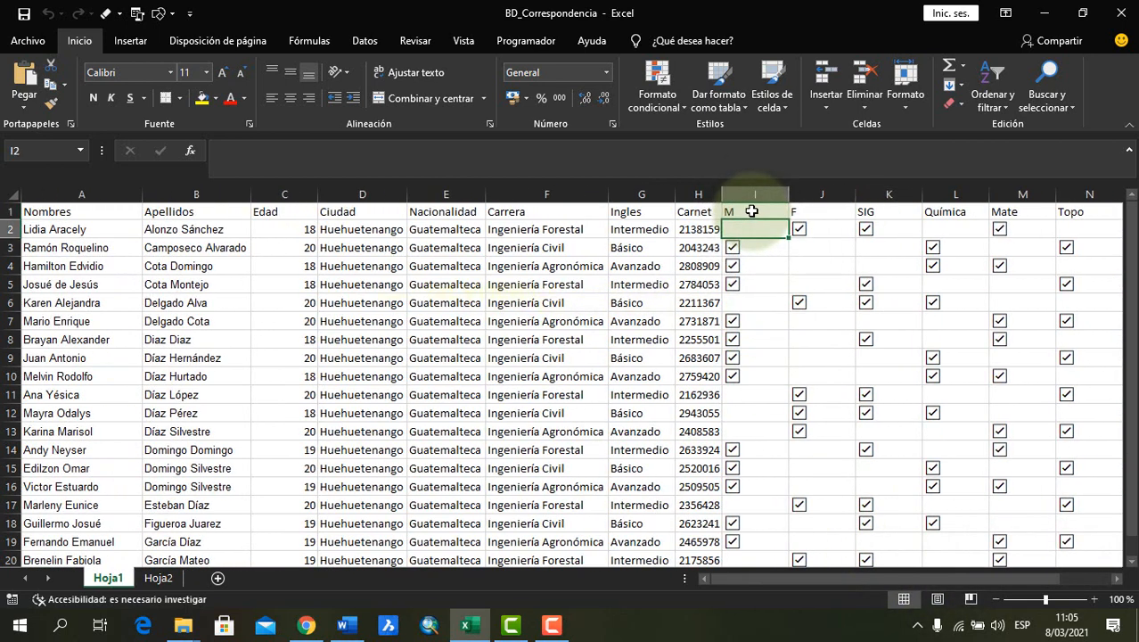
click(751, 212)
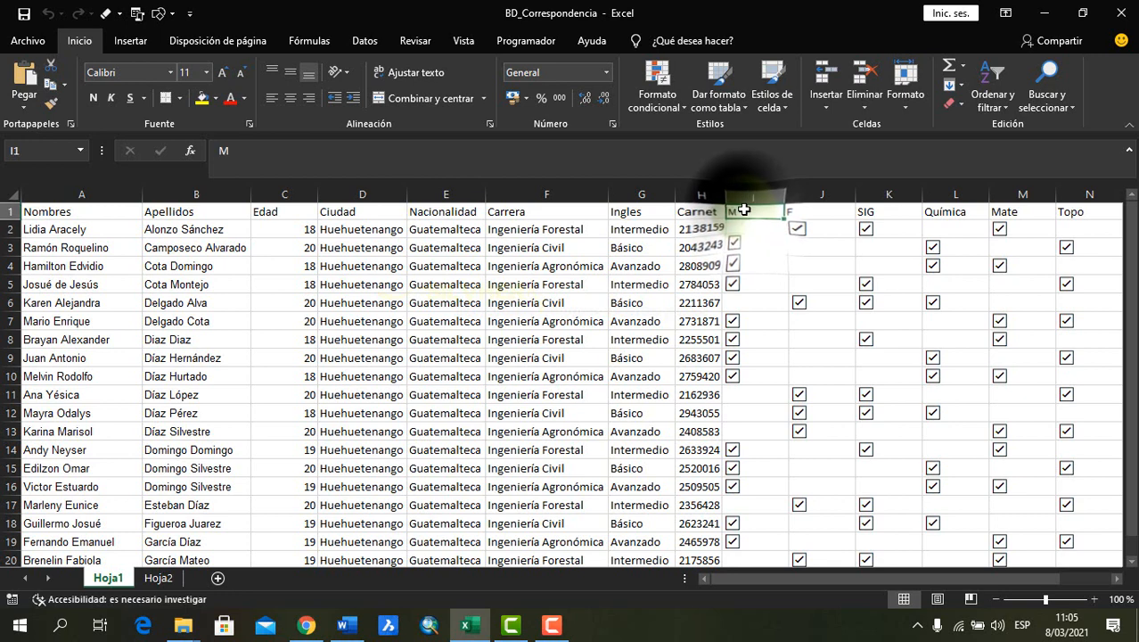
click(806, 246)
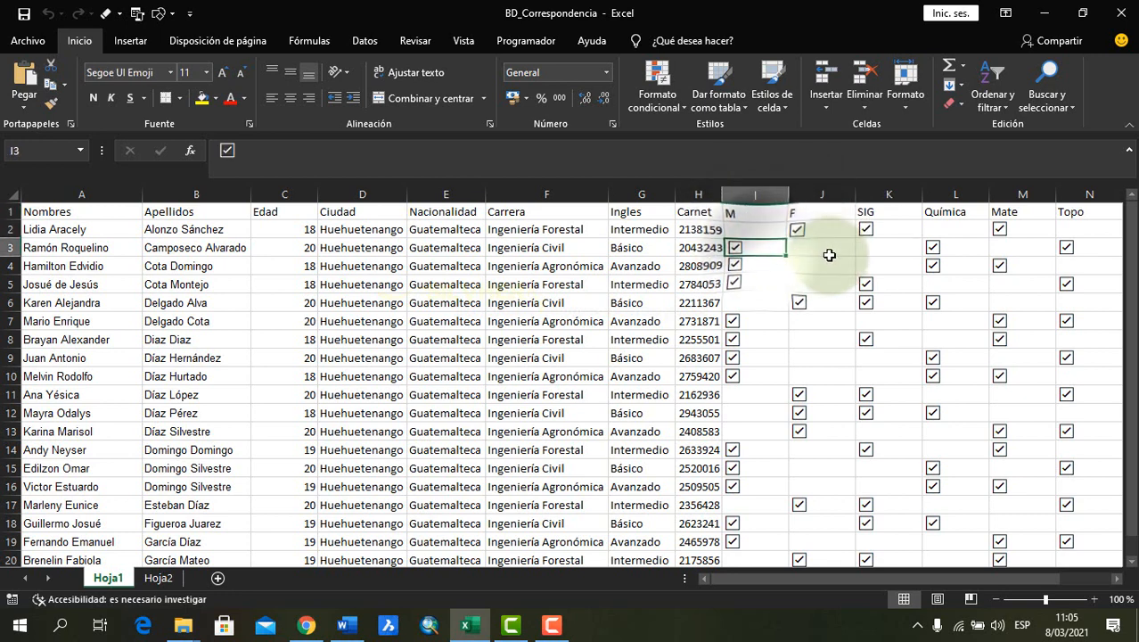
click(763, 301)
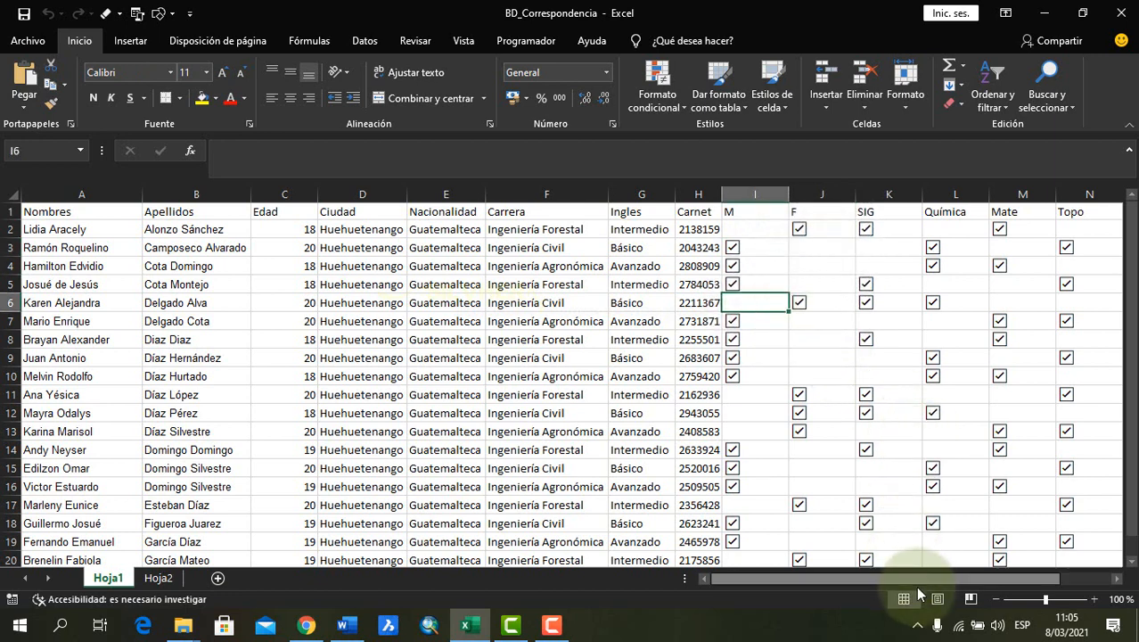
drag(919, 576, 980, 581)
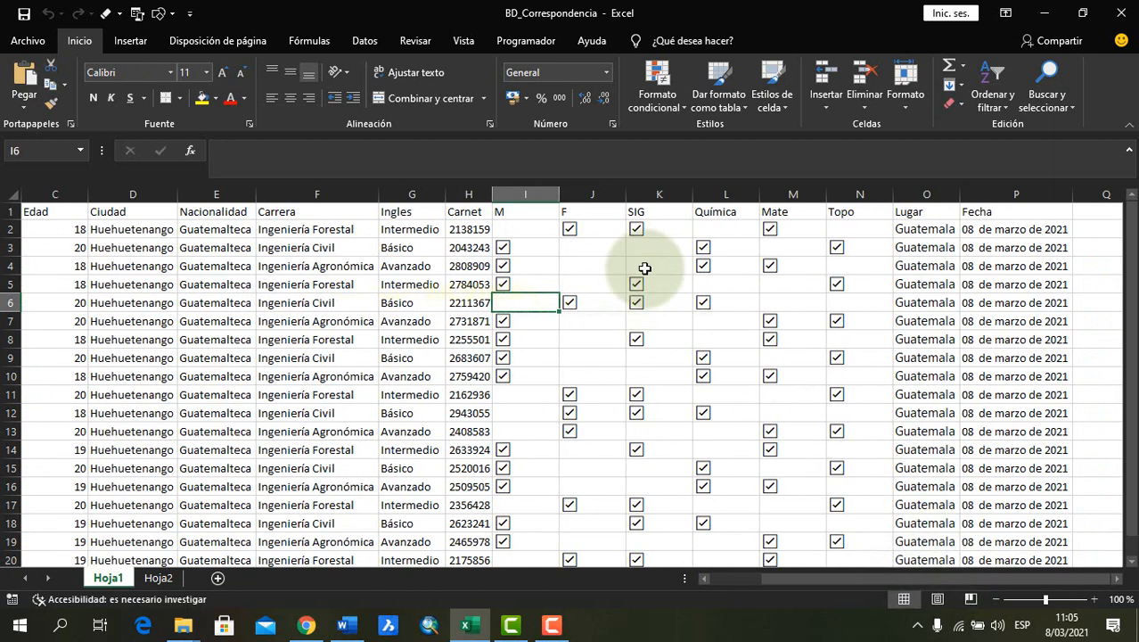
Switch to the Word form and examine the empty check cells beside Sistemas de Información Geográfica, Química, Matemática and Topografía
key(alt+Tab)
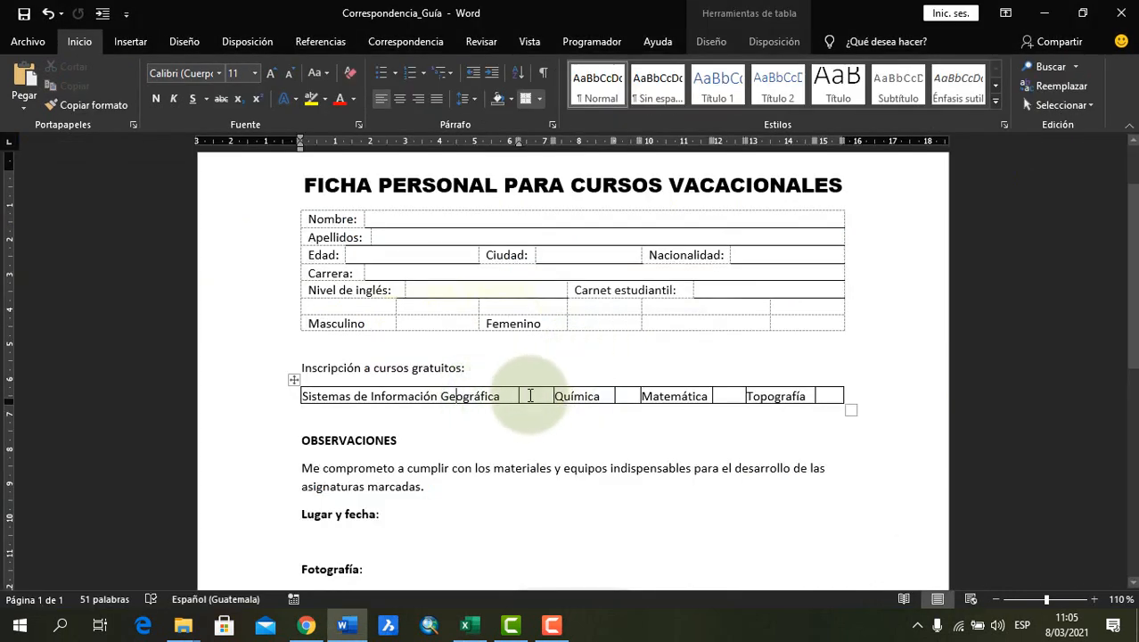
click(499, 395)
drag(523, 394, 530, 395)
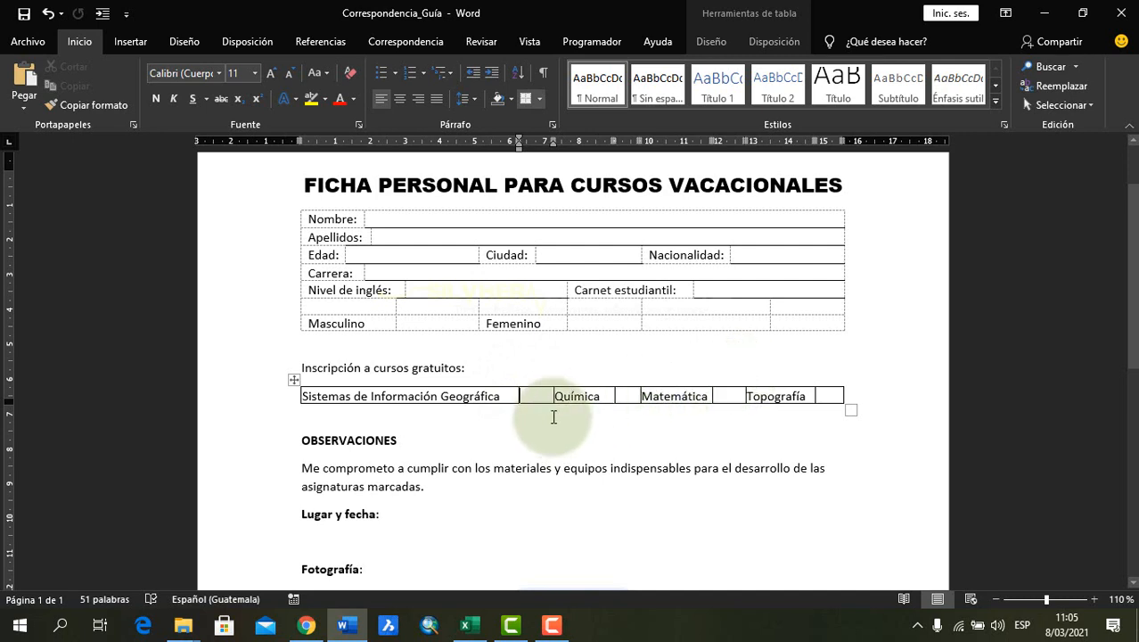
click(631, 393)
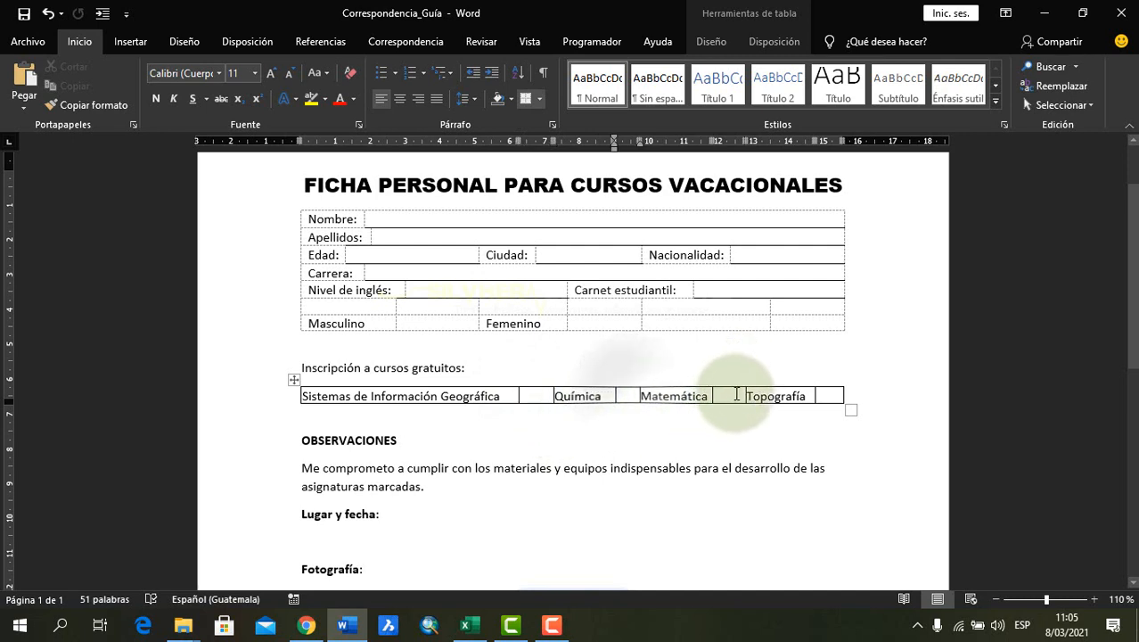
click(821, 395)
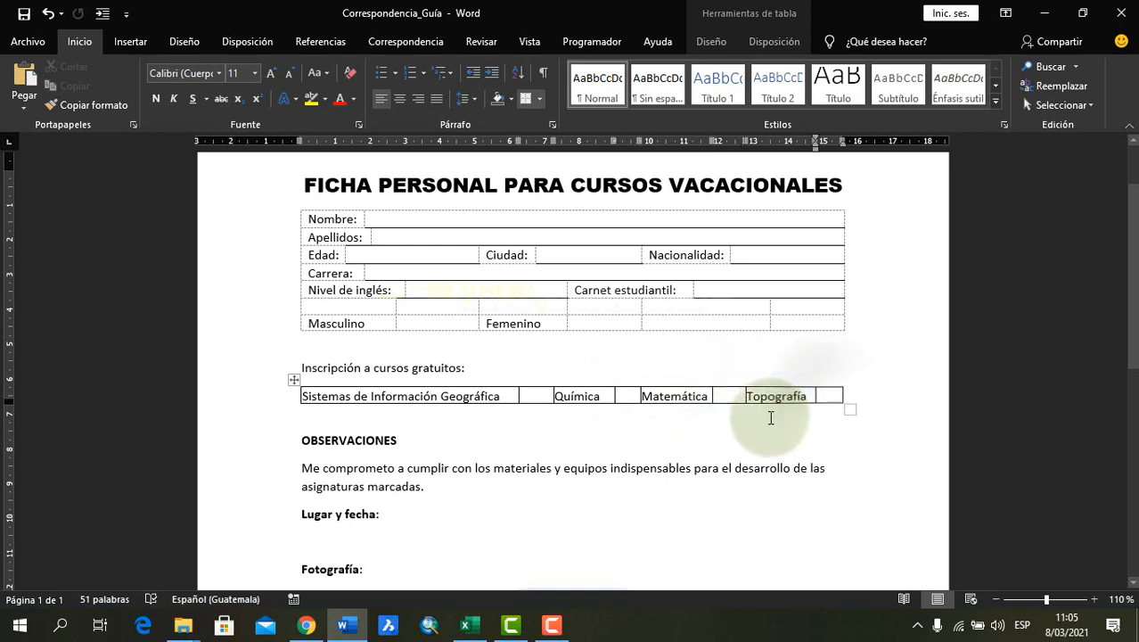
Switch to the BD_Correspondencia workbook and check the first record's Química and Mate cells and the Nombres heading
key(alt+Tab)
click(796, 232)
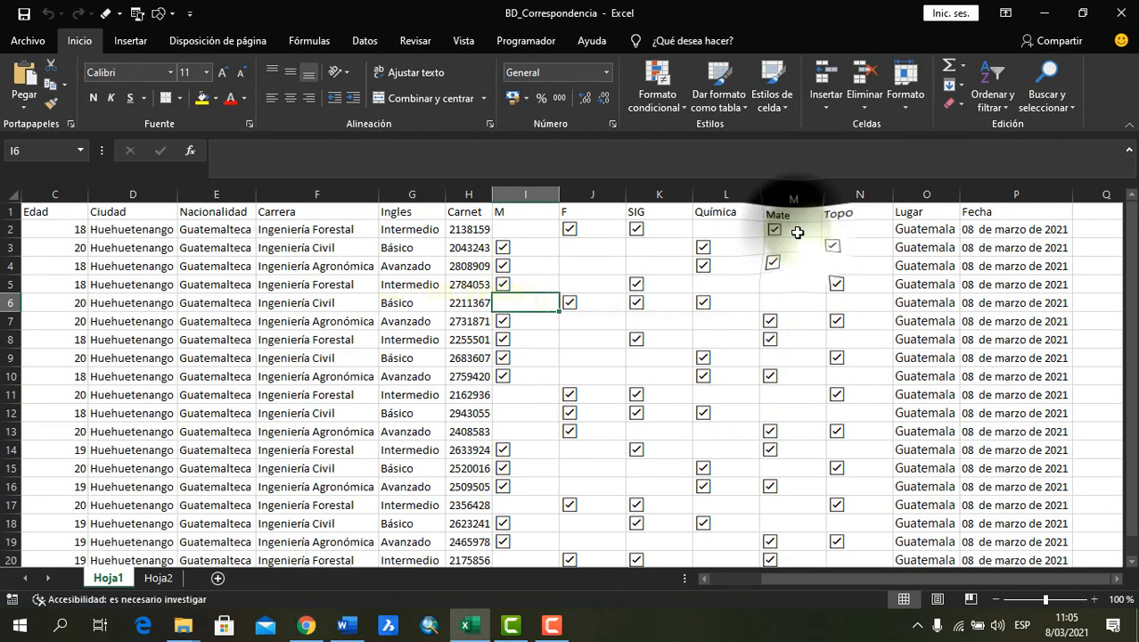
click(743, 228)
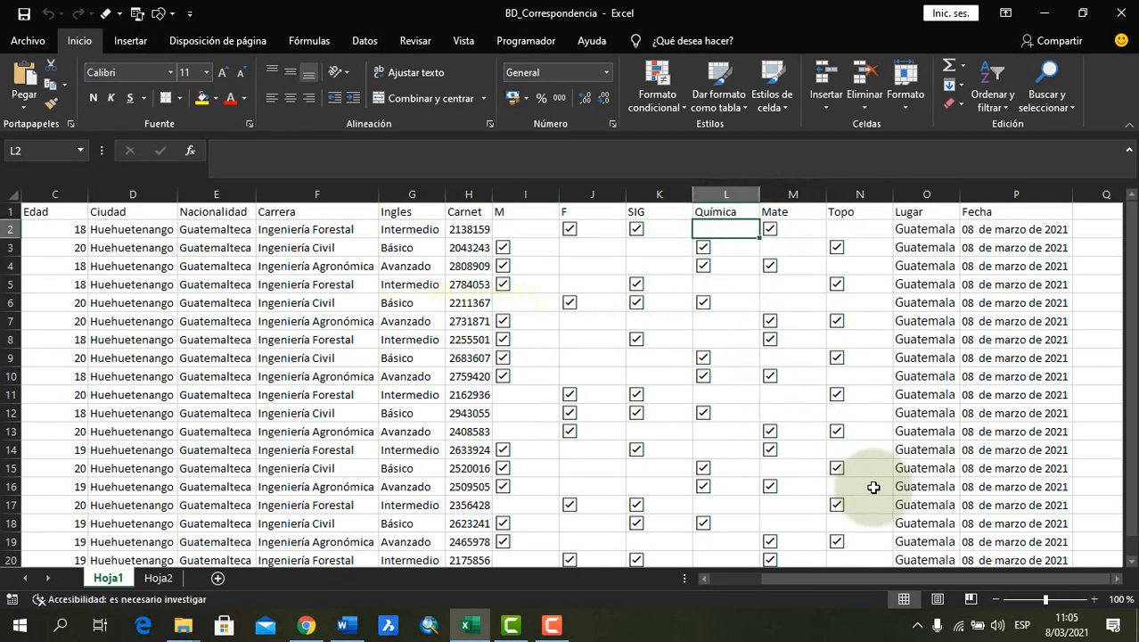
drag(803, 579, 739, 578)
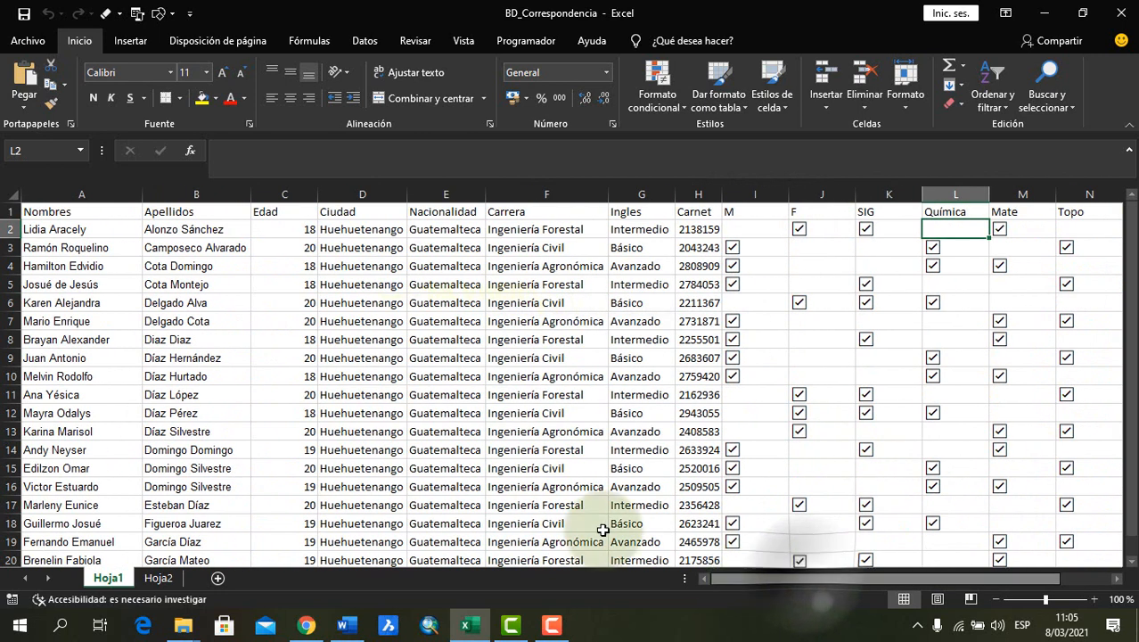
click(94, 211)
Switch to the Word form and review its personal data fields and the empty cell for the Química course
key(alt+Tab)
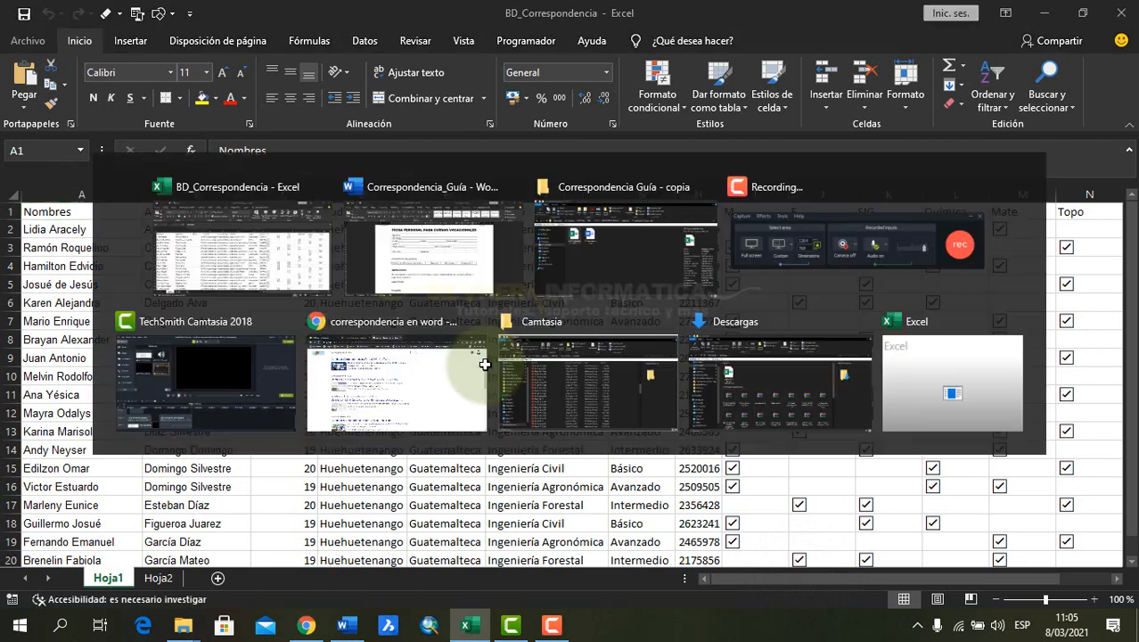
click(463, 254)
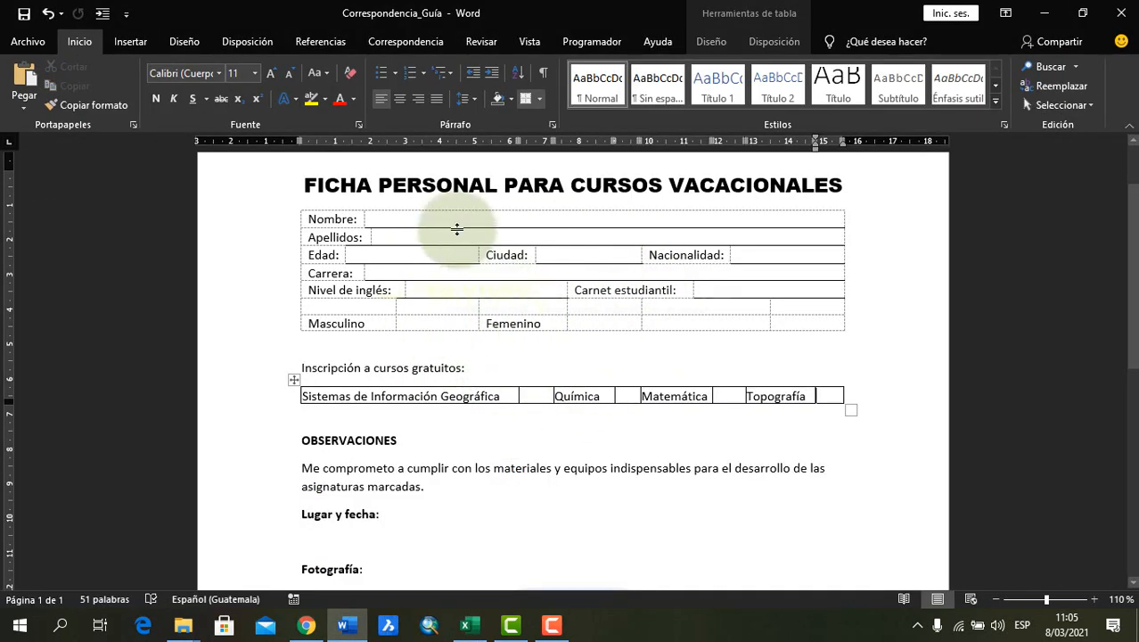
click(564, 395)
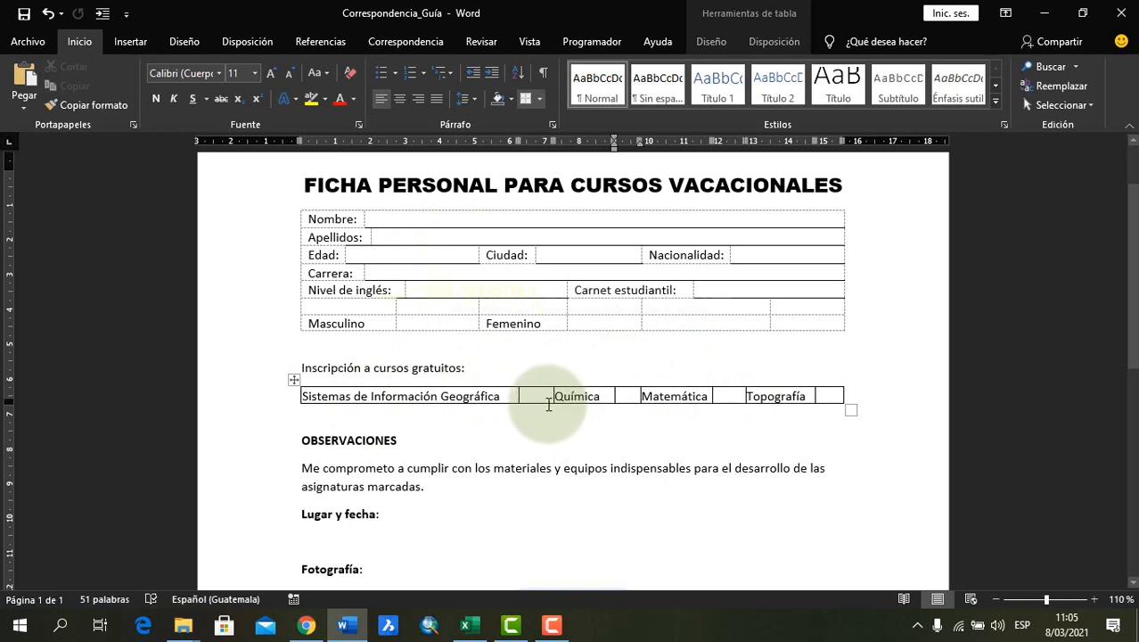
Switch to the Excel workbook and check that the Apellidos, Edad, Ciudad and Nombres headings sit in row 1
key(alt+Tab)
click(195, 215)
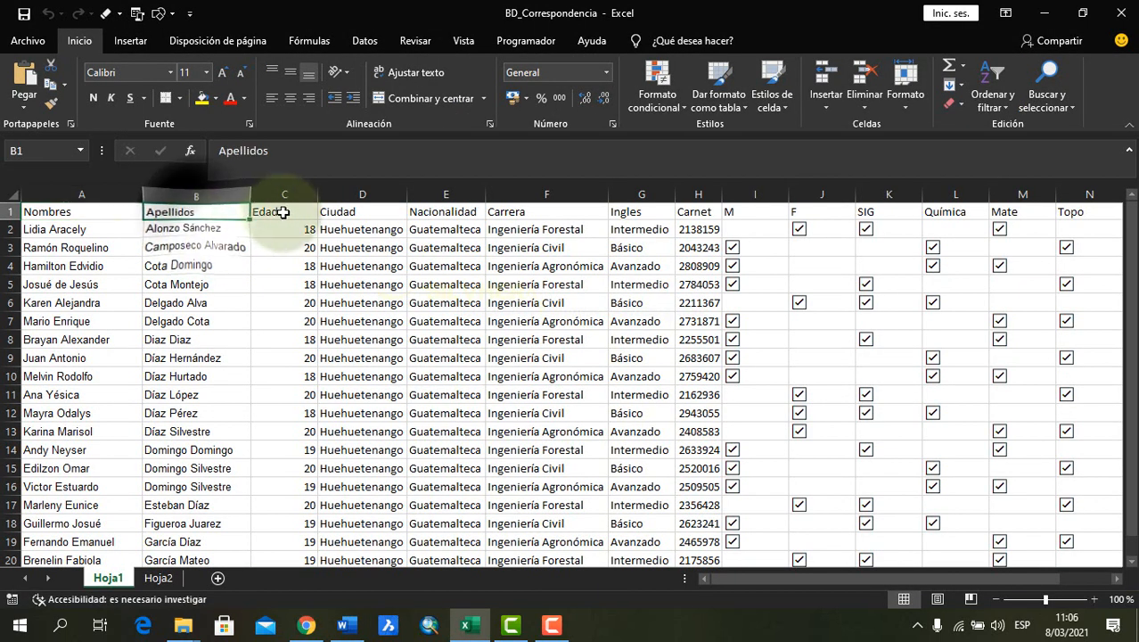
click(283, 214)
click(360, 214)
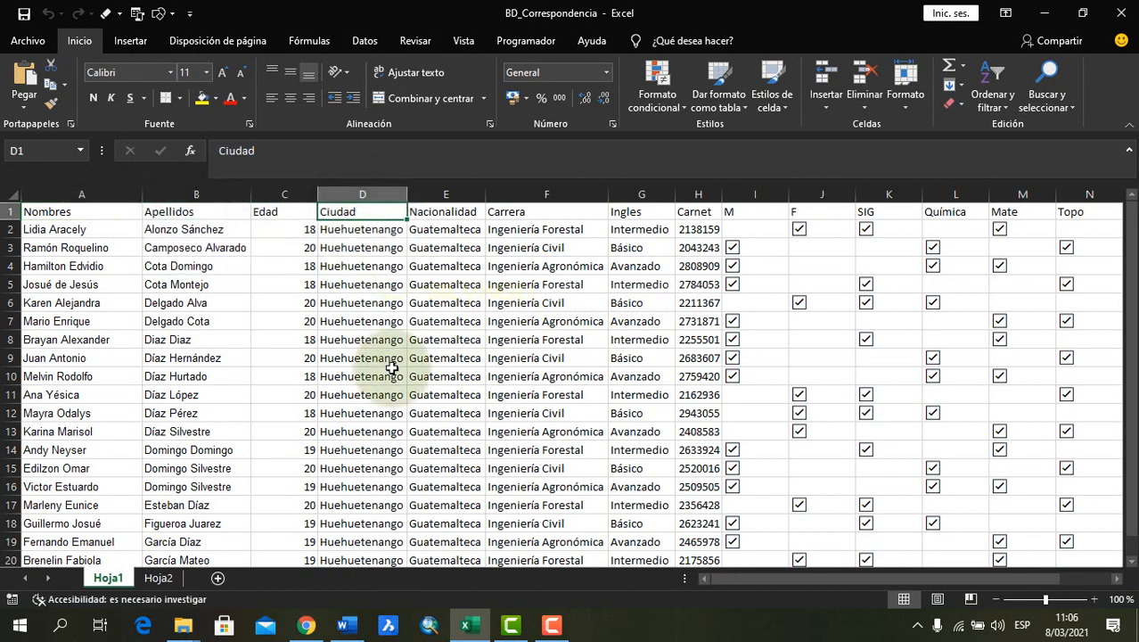
click(93, 216)
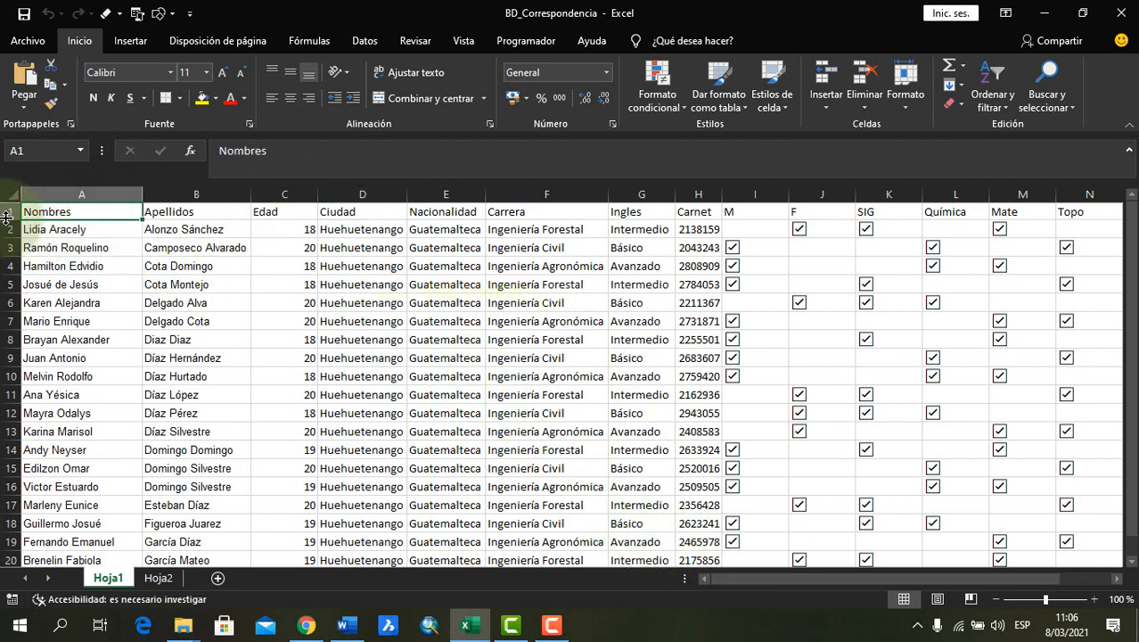
Insert an empty row above the column headings on Hoja1 and examine its blank cells
click(77, 242)
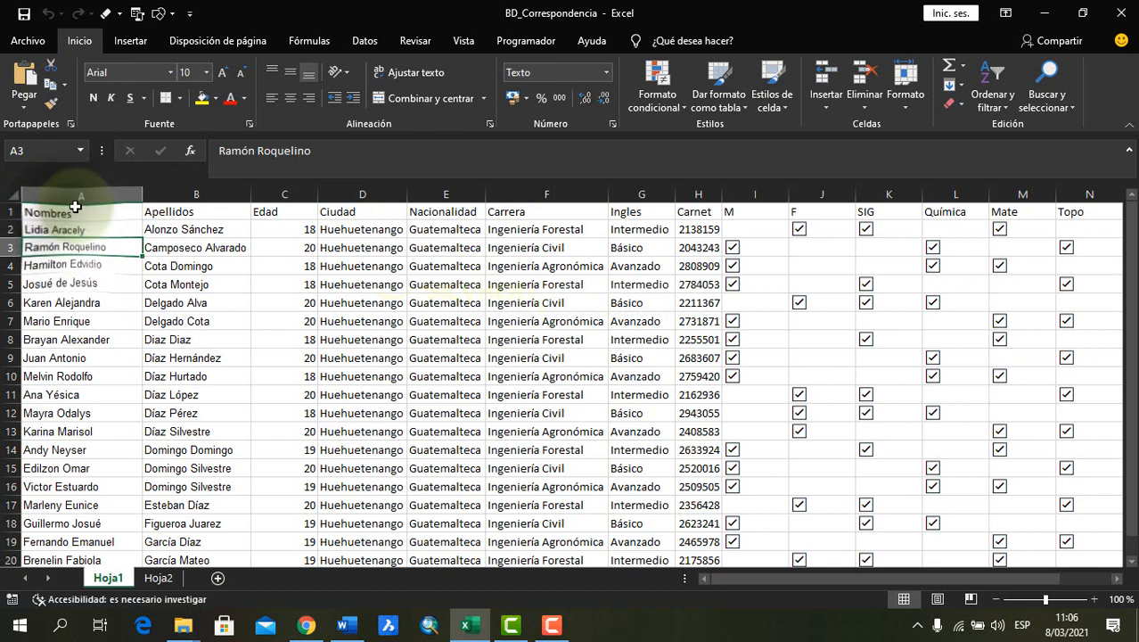
click(8, 211)
right_click(8, 211)
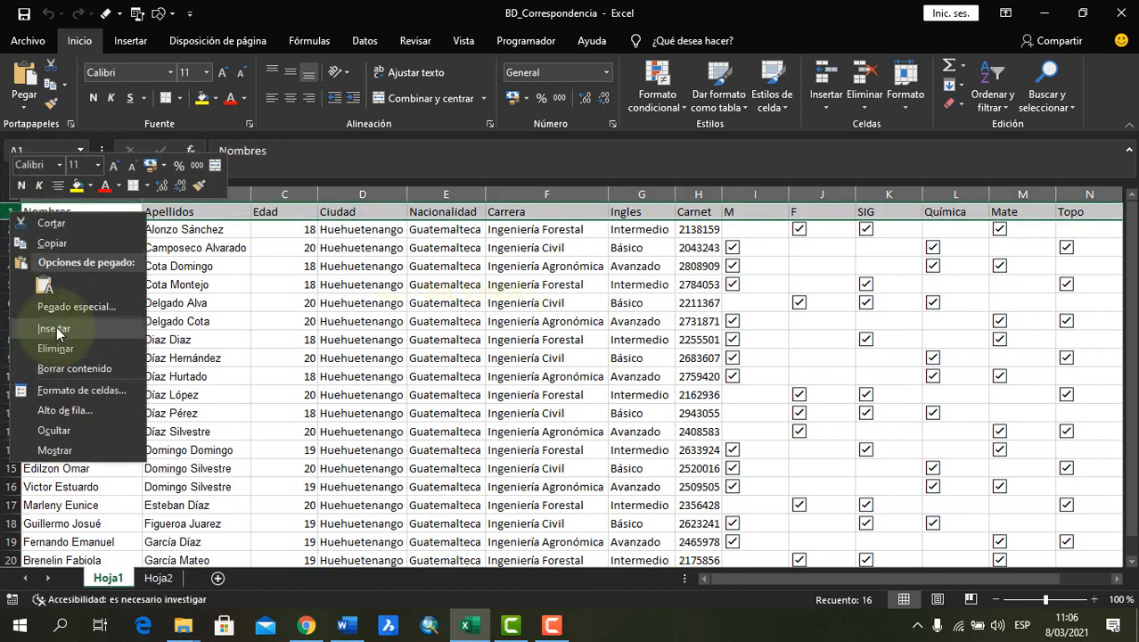
click(56, 326)
click(89, 260)
click(31, 214)
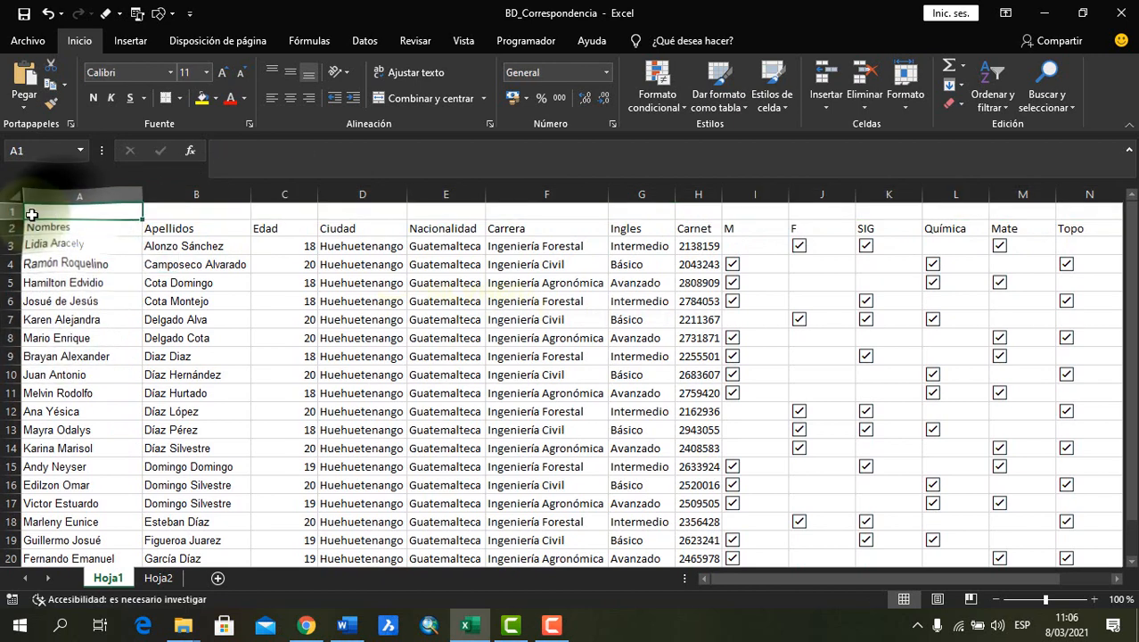
click(5, 211)
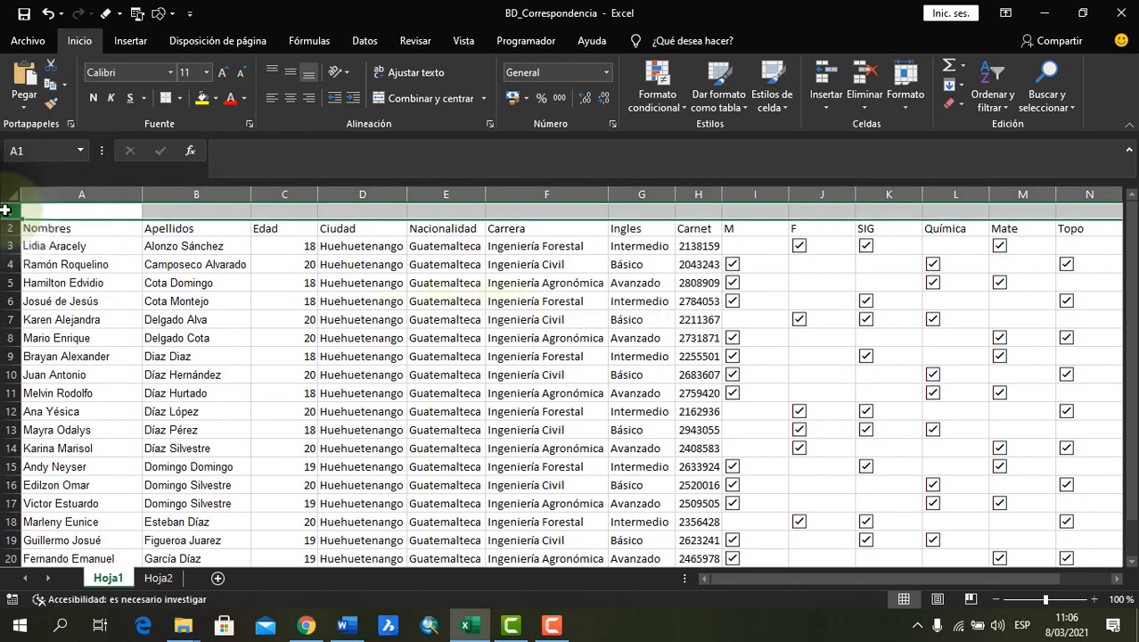
click(117, 249)
click(179, 211)
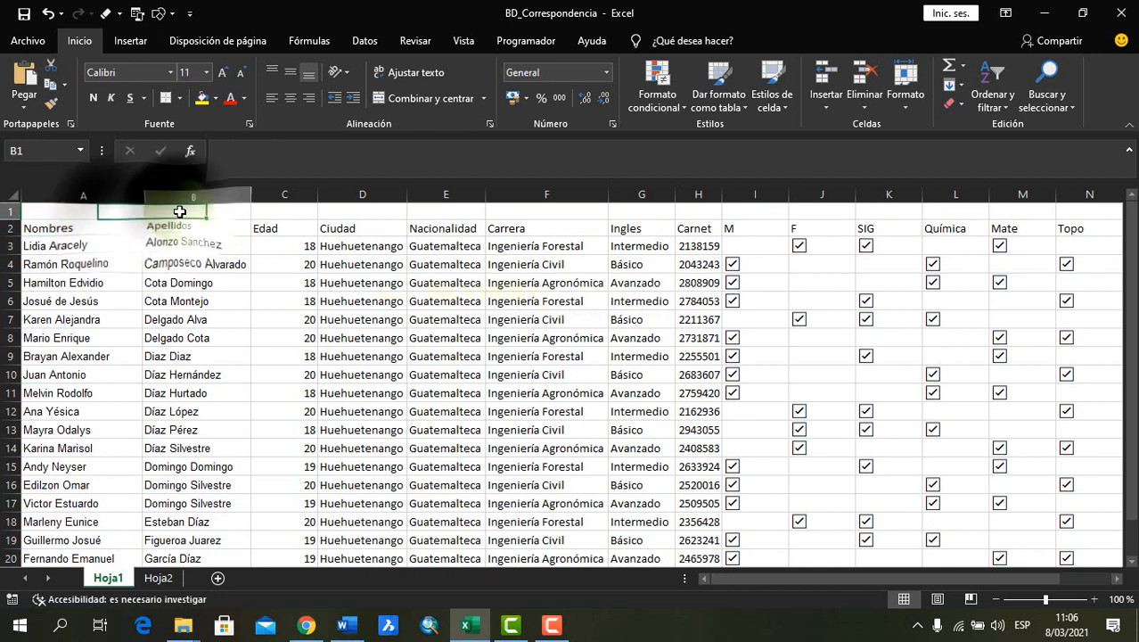
click(93, 227)
click(176, 213)
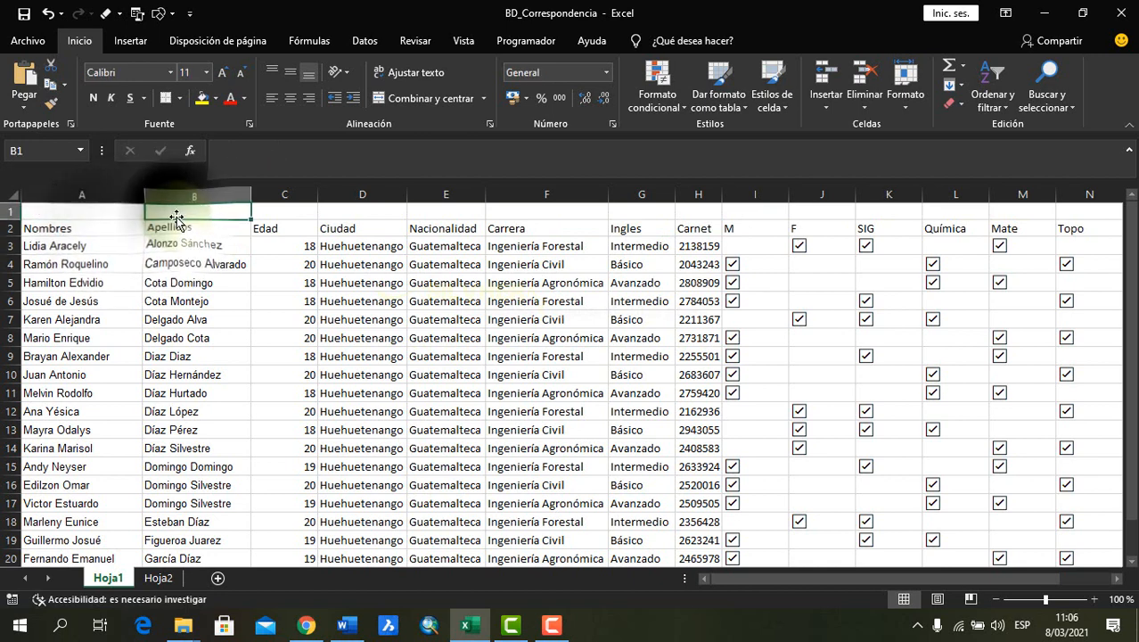
Delete the empty row above the column headings
click(9, 210)
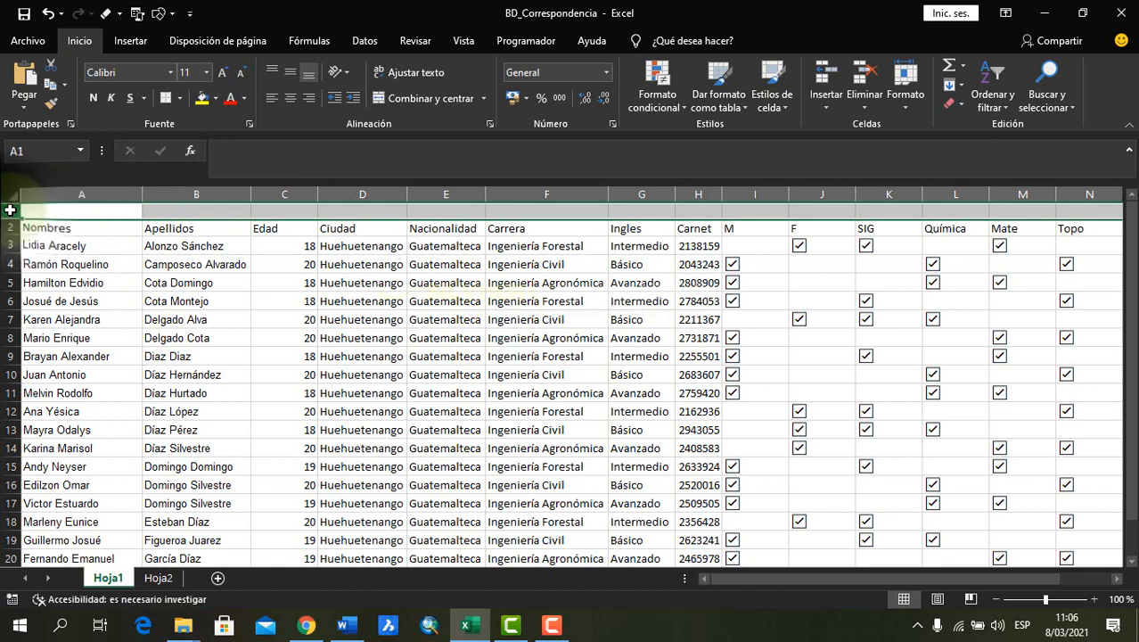
right_click(9, 210)
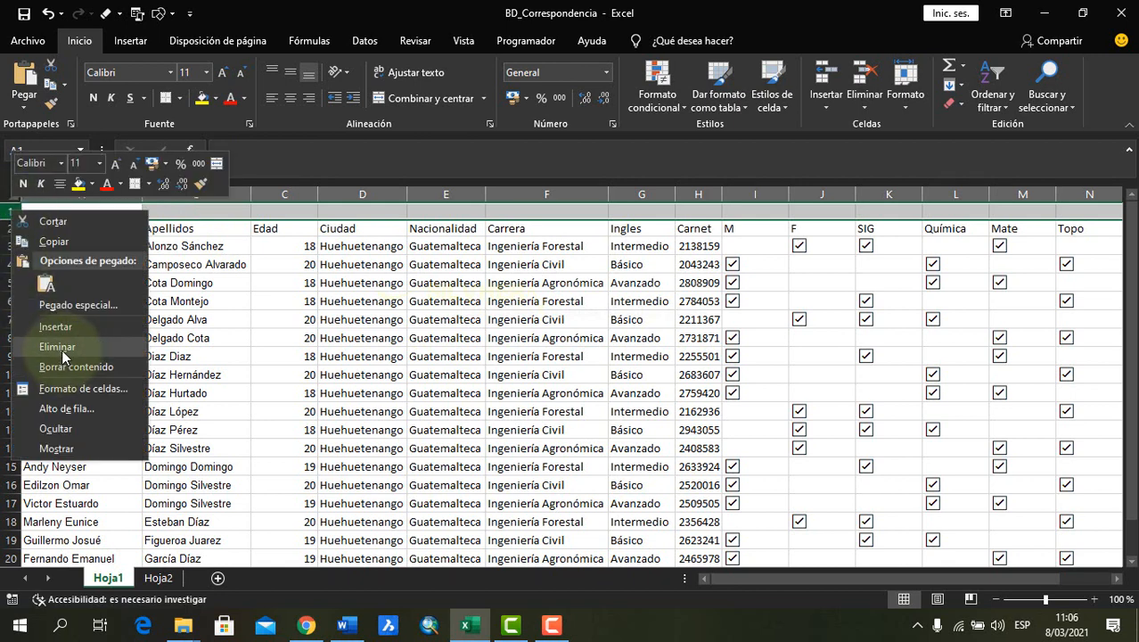
click(58, 348)
click(212, 260)
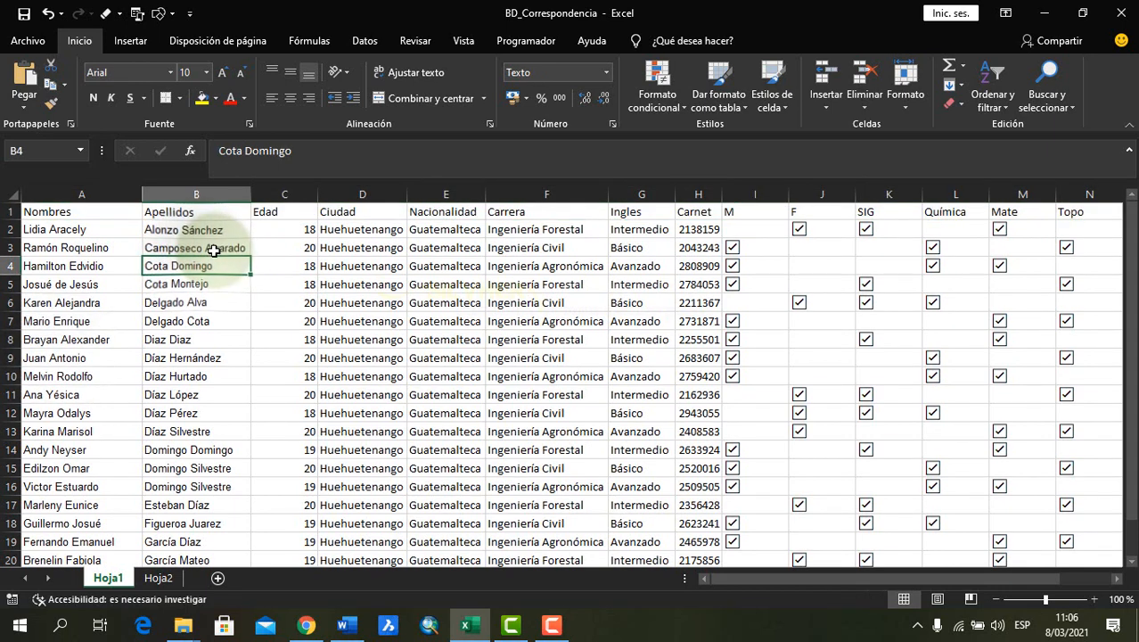
Delete the heading row from Hoja1 and inspect the name, surname, age and city cells of the first row
click(152, 211)
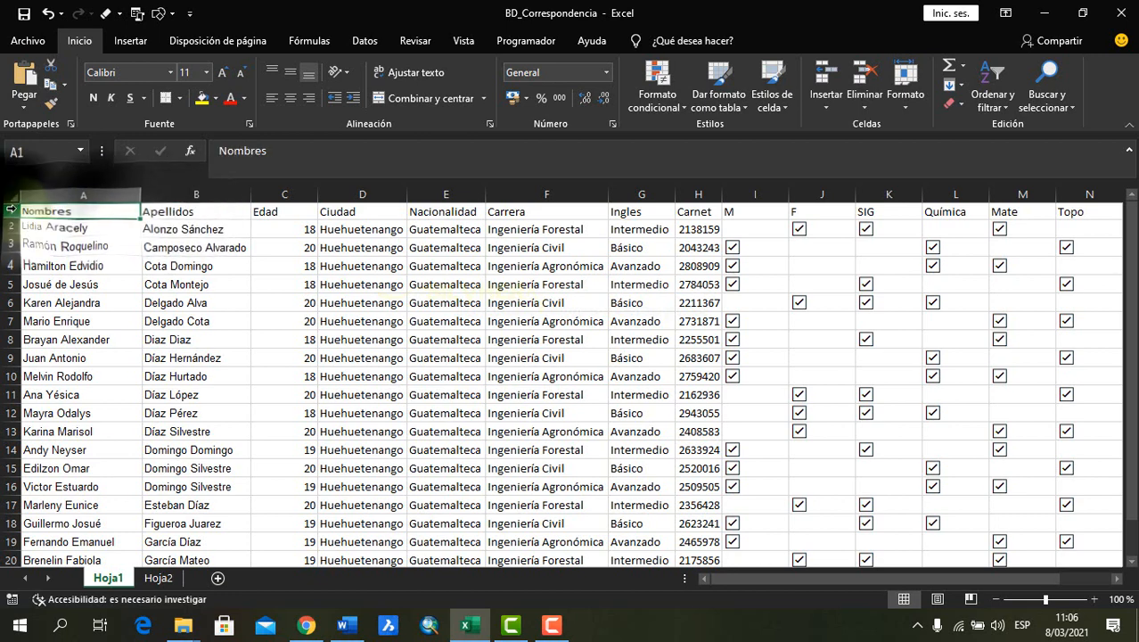
click(11, 211)
right_click(11, 211)
click(64, 350)
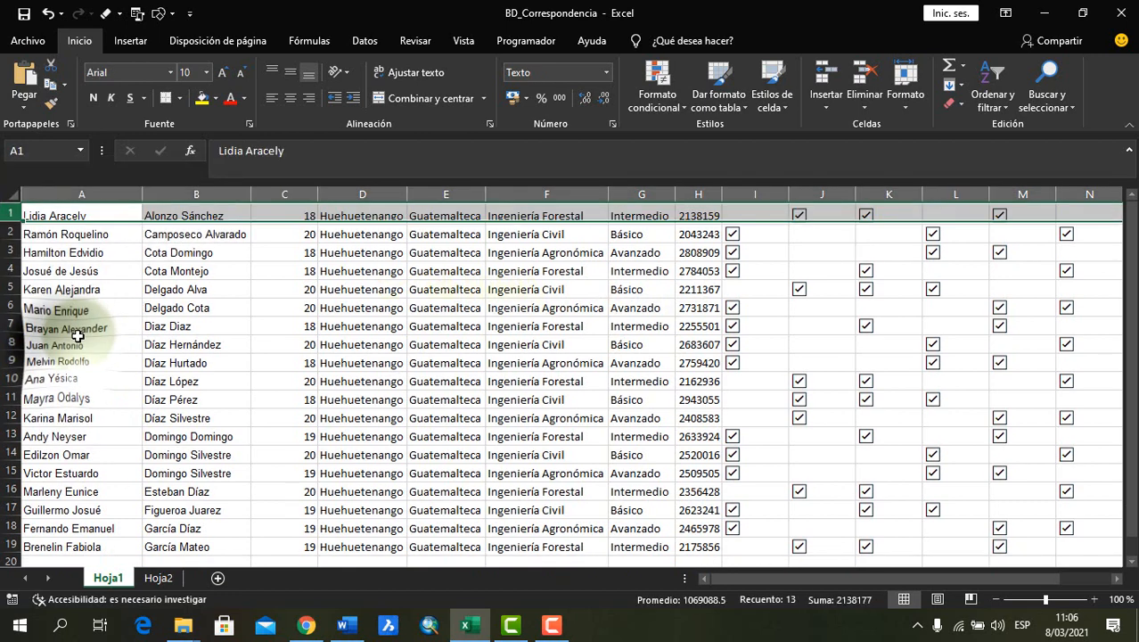
click(107, 261)
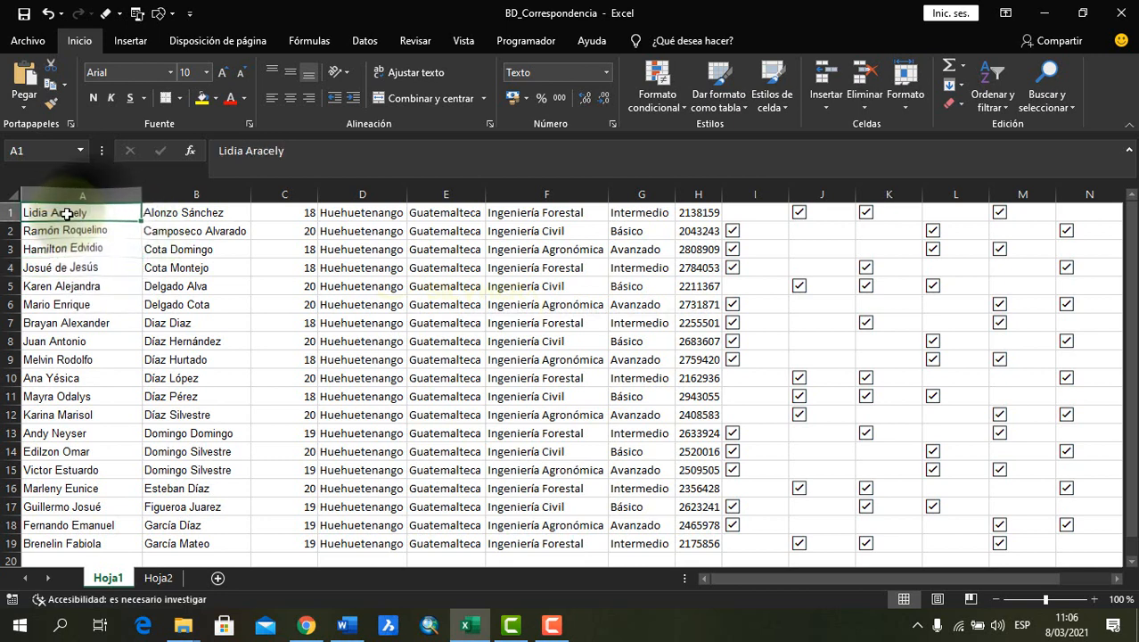
click(178, 212)
click(277, 212)
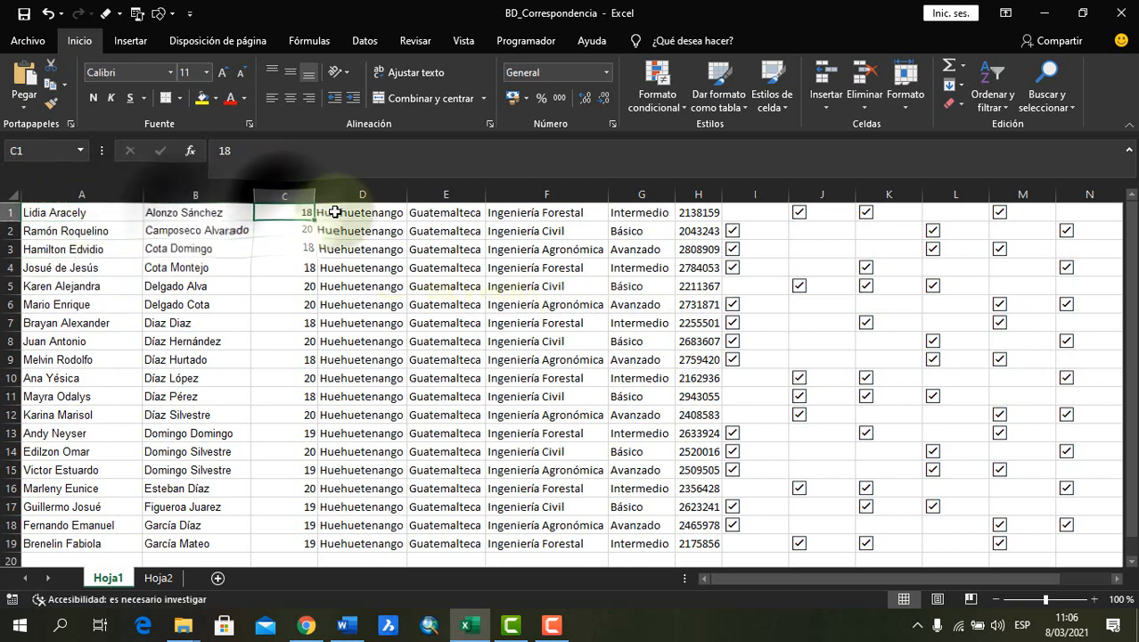
click(333, 212)
Undo the deletion of the heading row
key(ctrl+z)
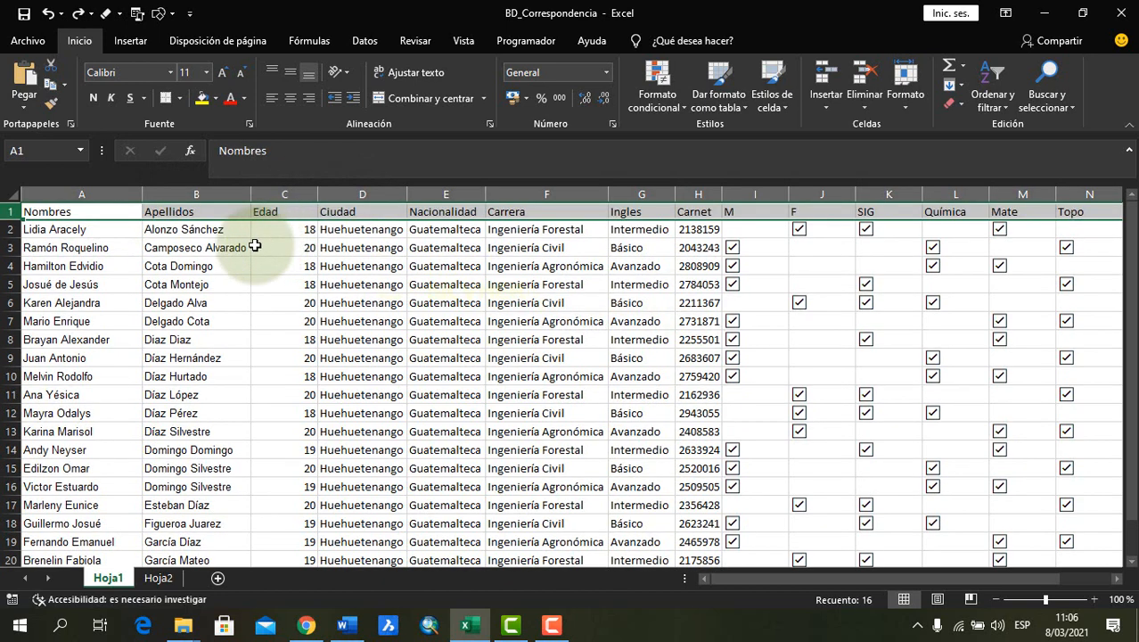
click(222, 264)
click(27, 229)
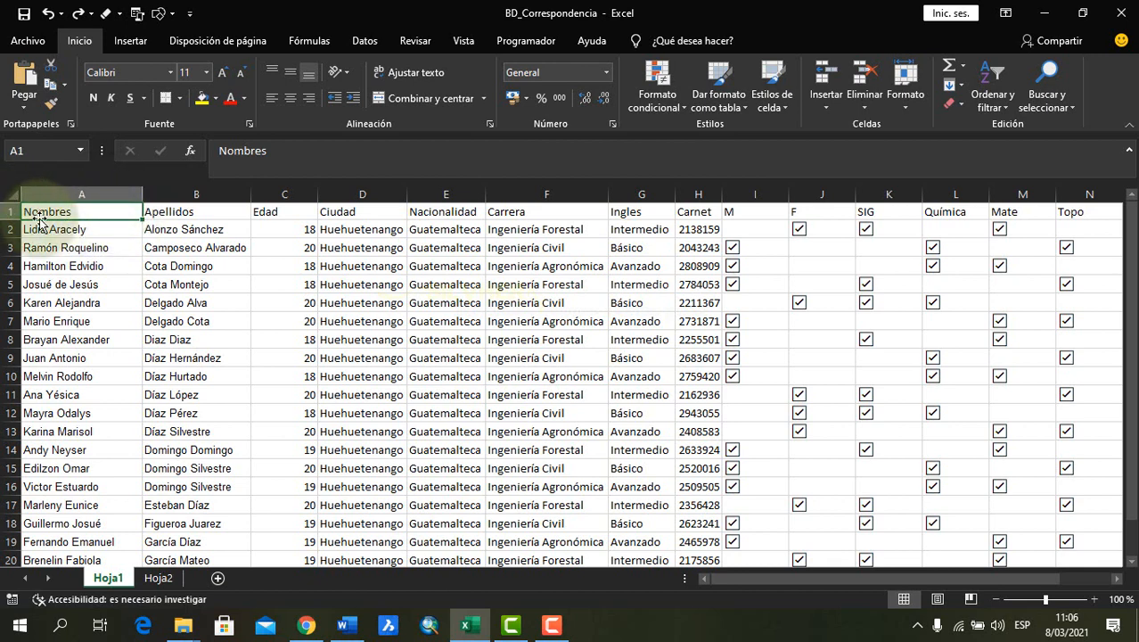
click(241, 259)
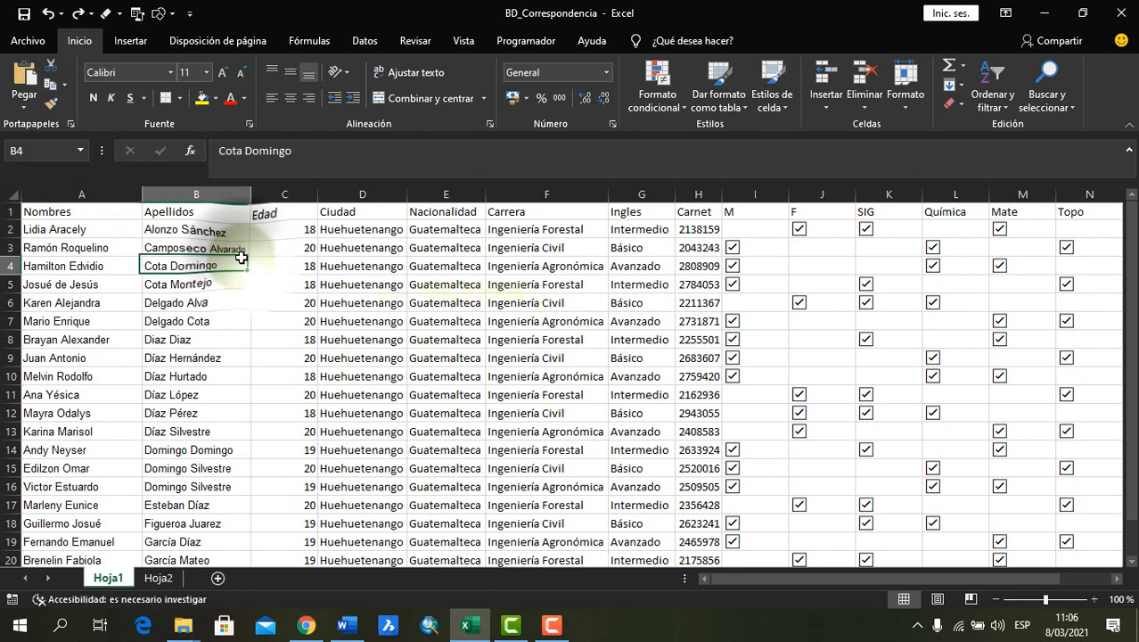
Copy the entire Hoja1 sheet and paste it as a table into the Word document Documento1
click(9, 194)
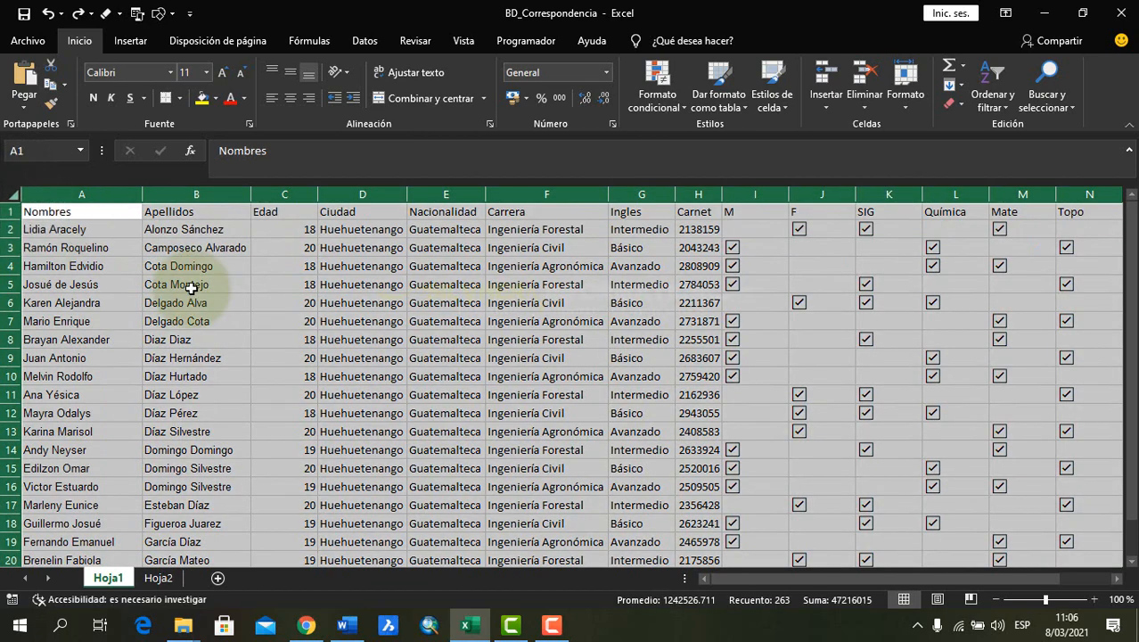
key(ctrl+c)
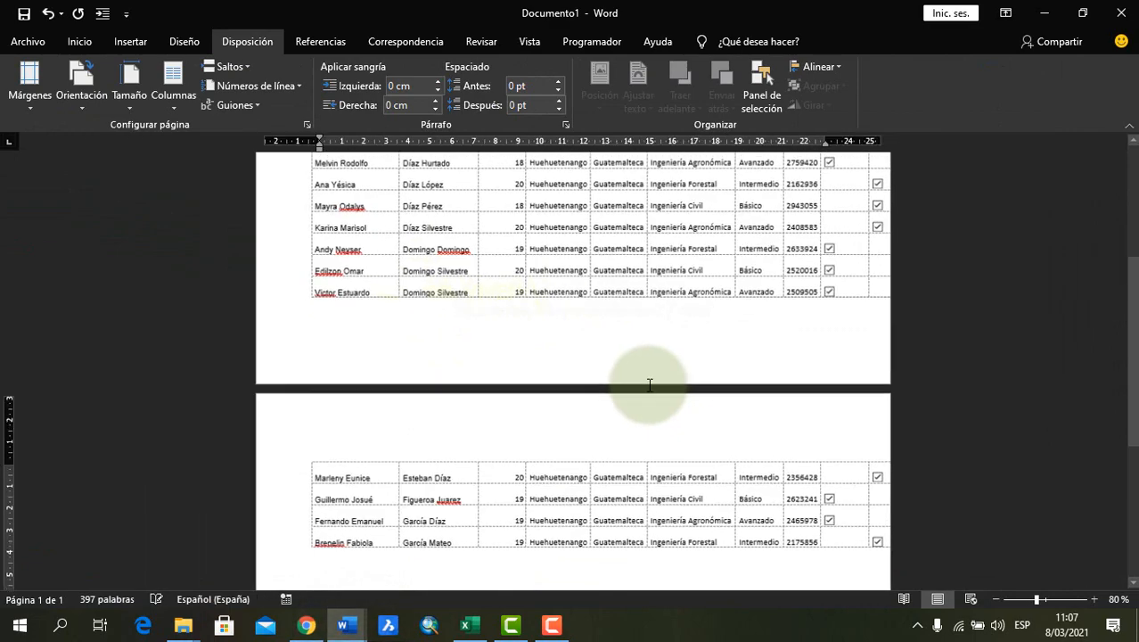
scroll(650, 384, up, 3)
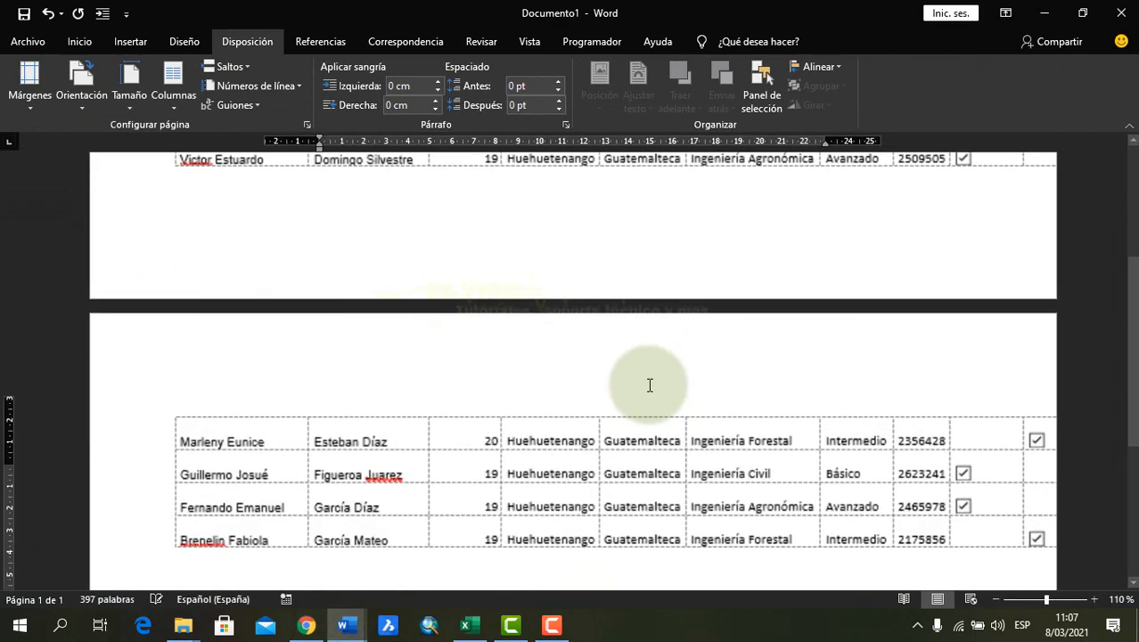
scroll(650, 384, up, 8)
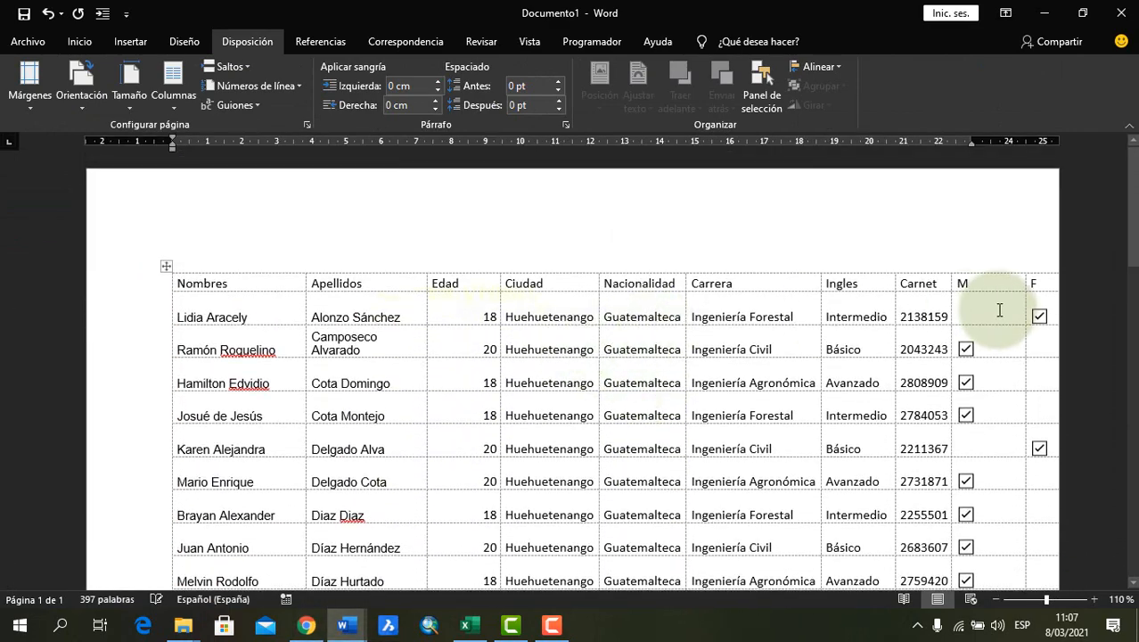
Autofit the whole pasted table to the window width
click(161, 264)
right_click(162, 264)
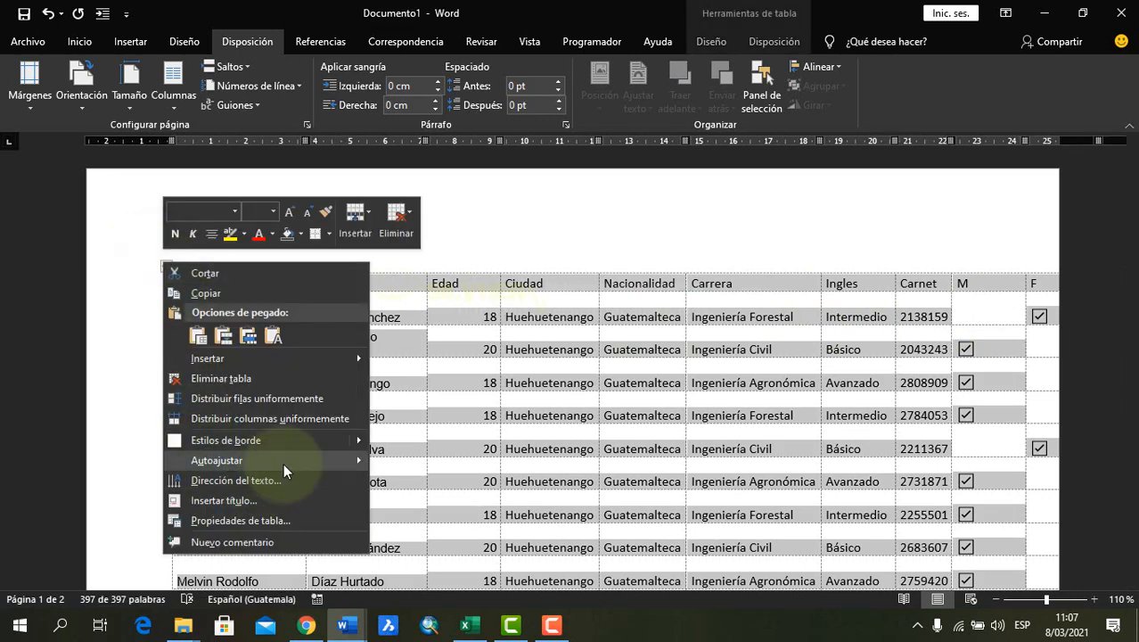
mouse_move(316, 462)
click(438, 489)
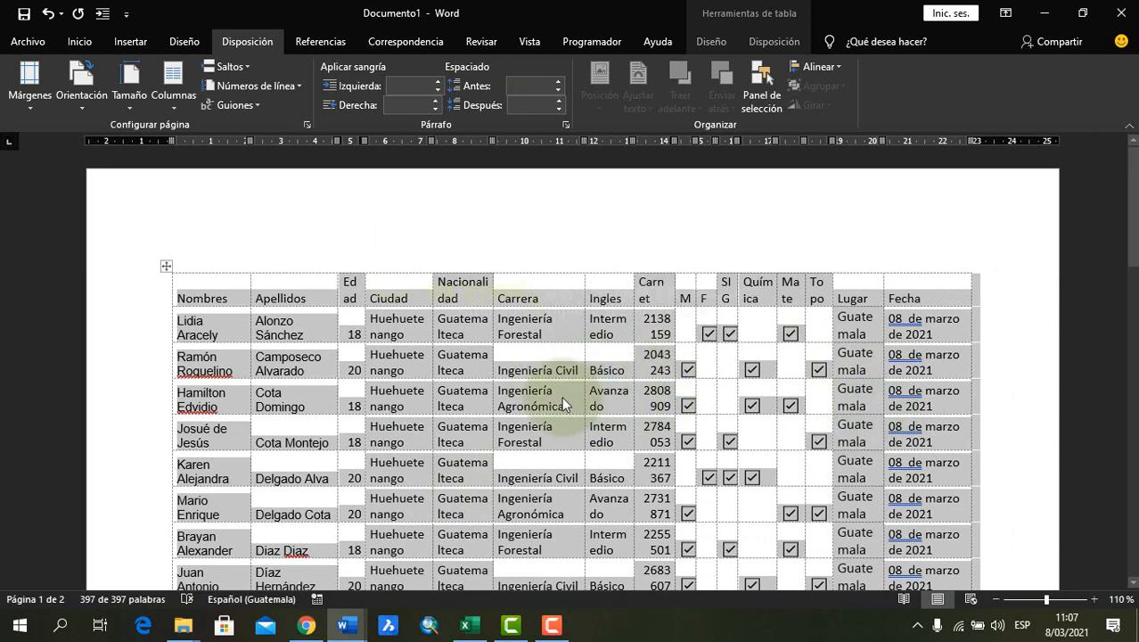
Insert a blank line above the pasted student table in Documento1
click(619, 325)
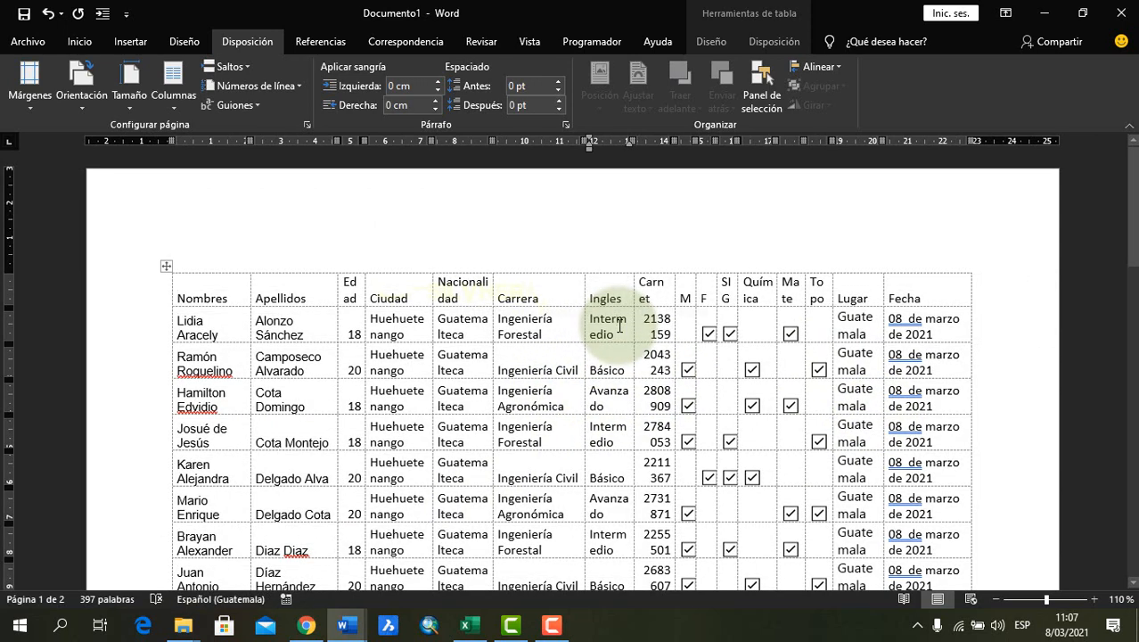
click(311, 323)
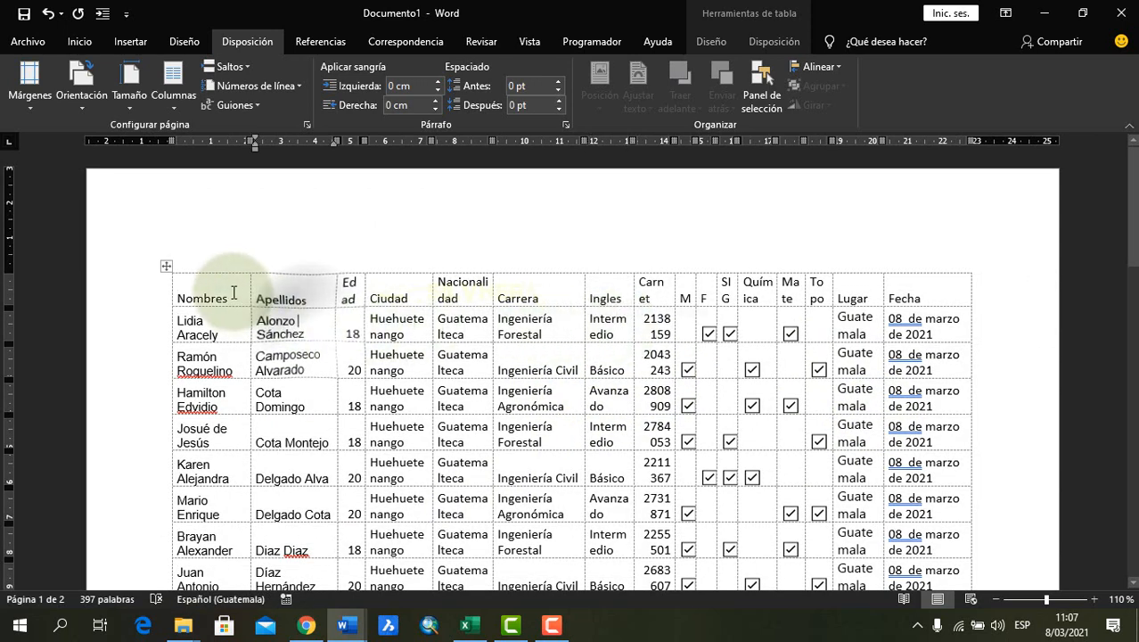
click(230, 291)
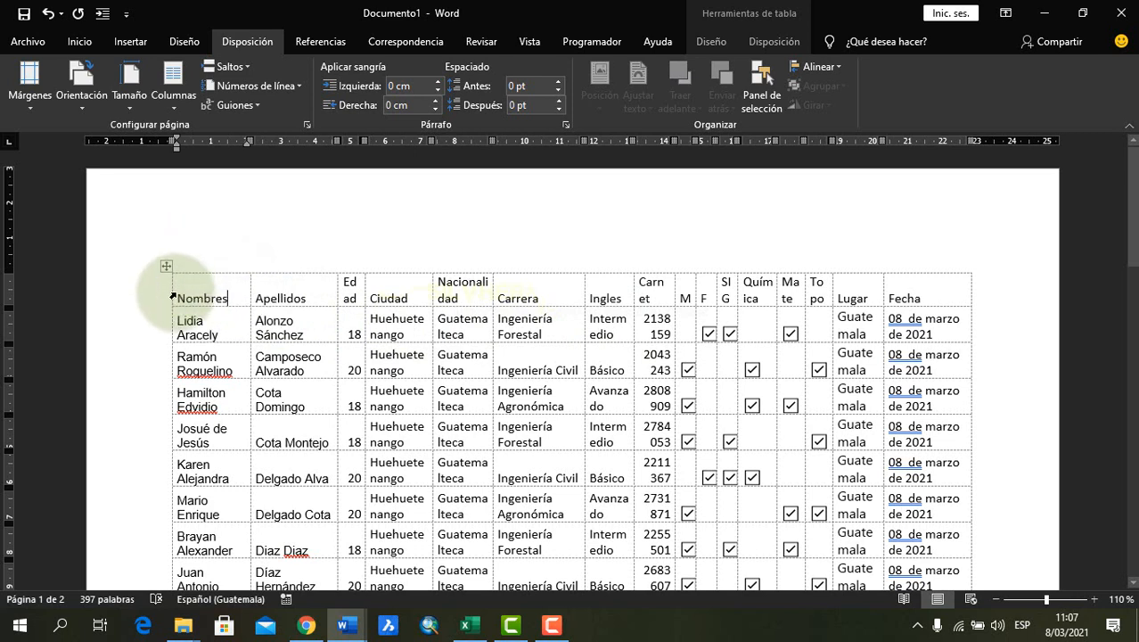
click(175, 298)
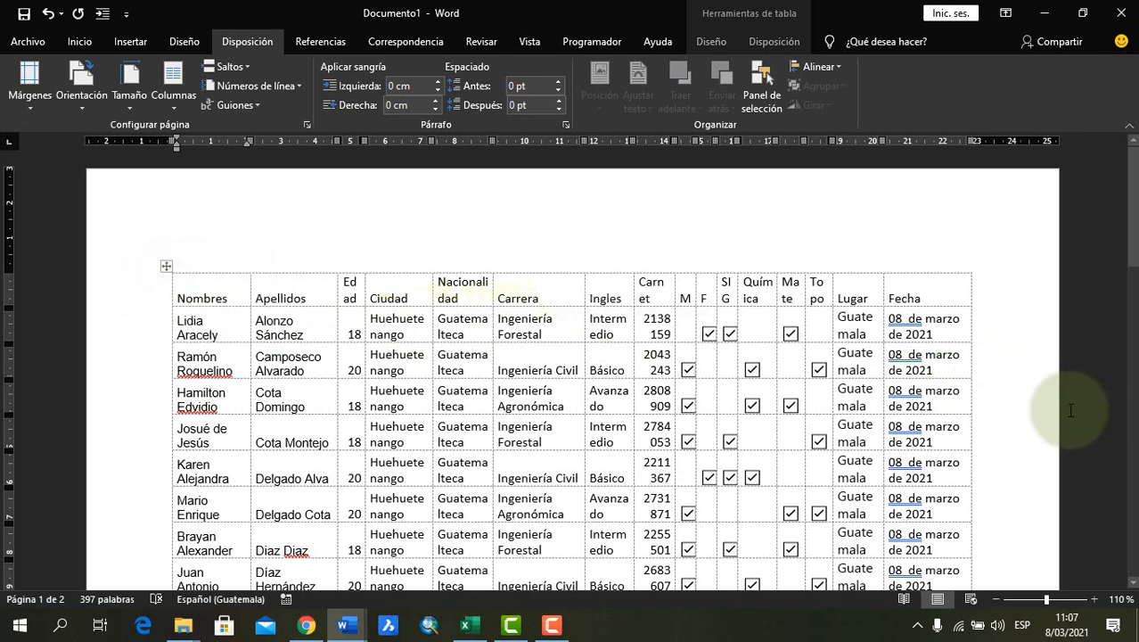
key(Return)
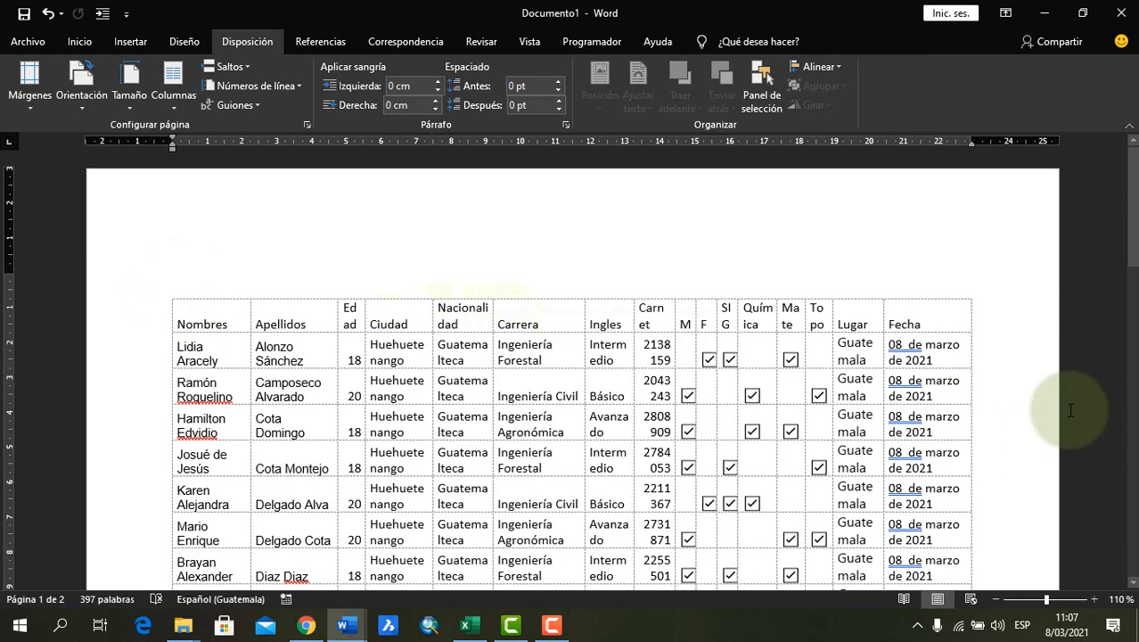
click(98, 297)
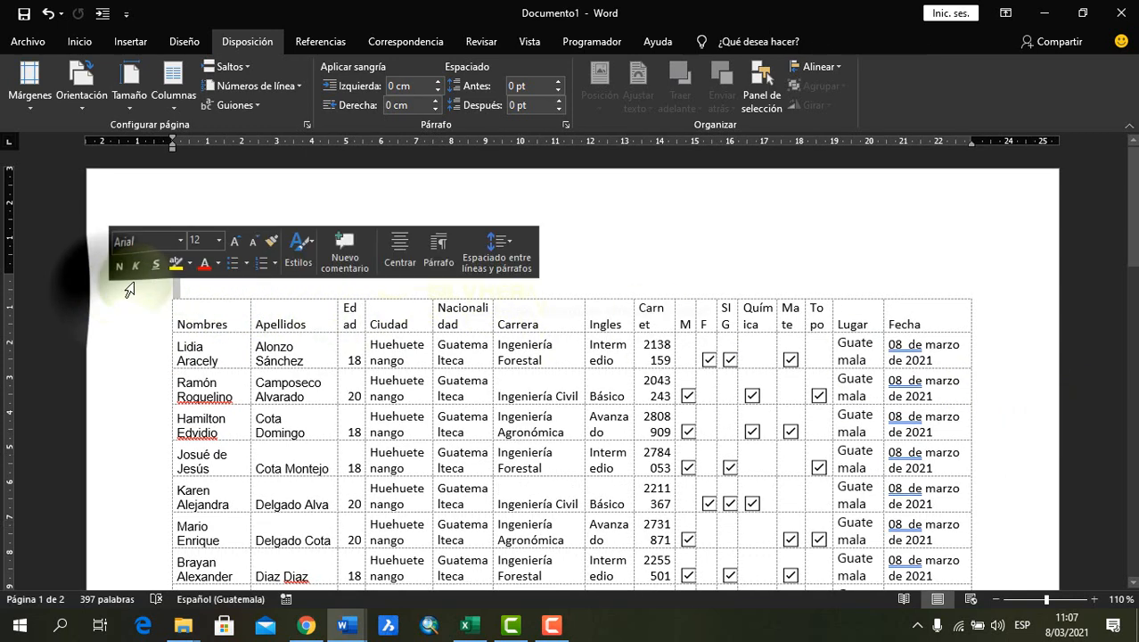
click(193, 283)
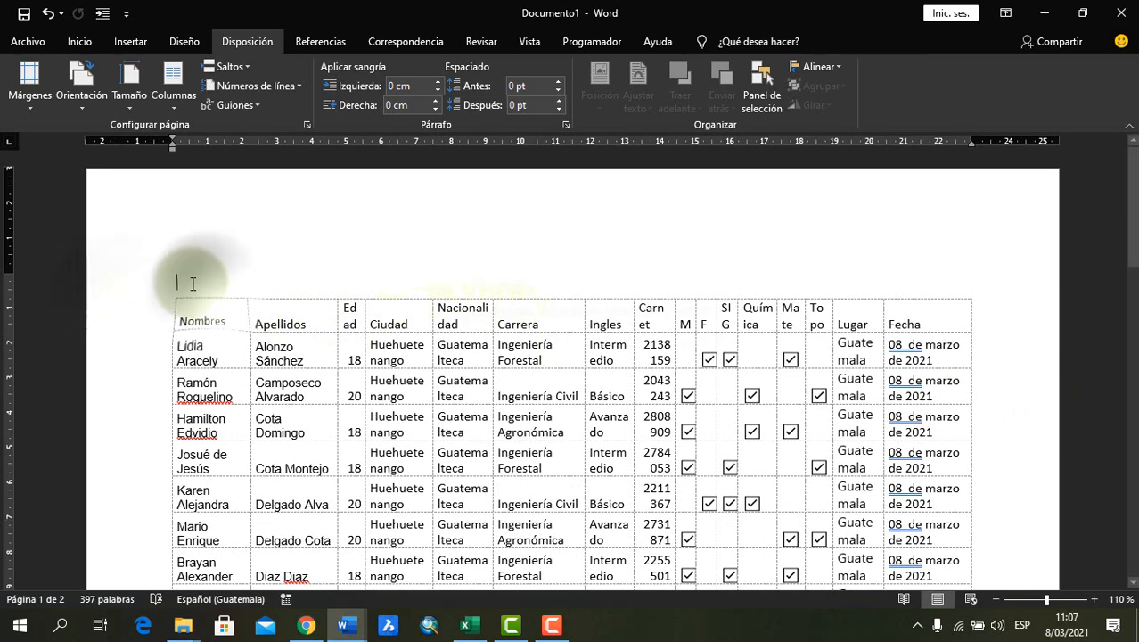
click(233, 318)
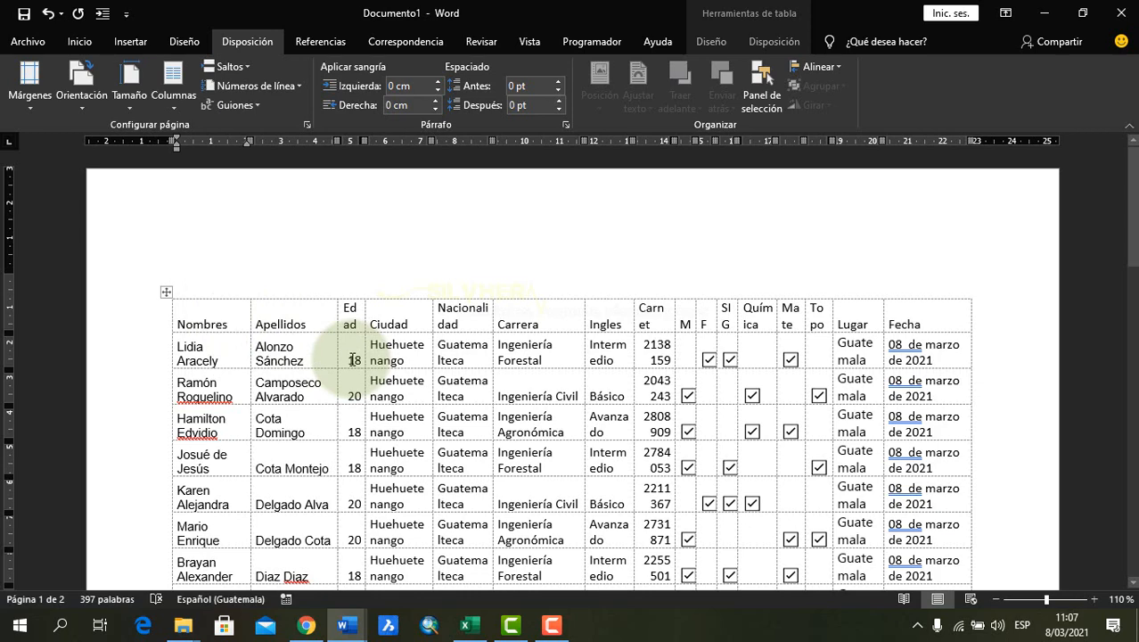
Switch to the BD_Correspondencia workbook in Excel and close it, saving the changes
key(alt+Tab)
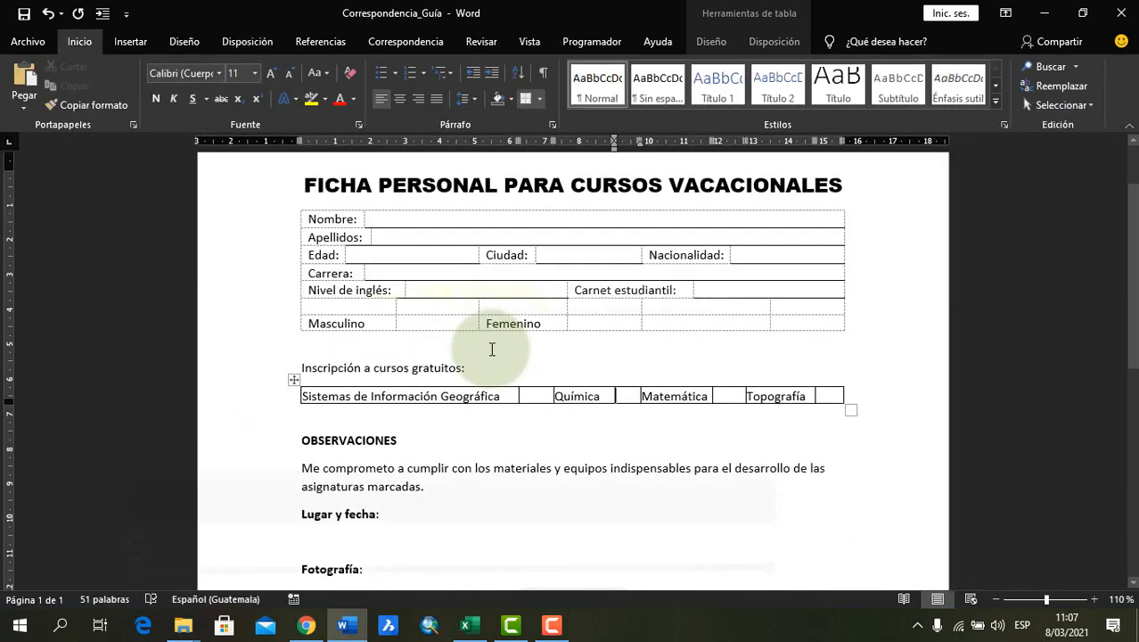
key(alt+Tab)
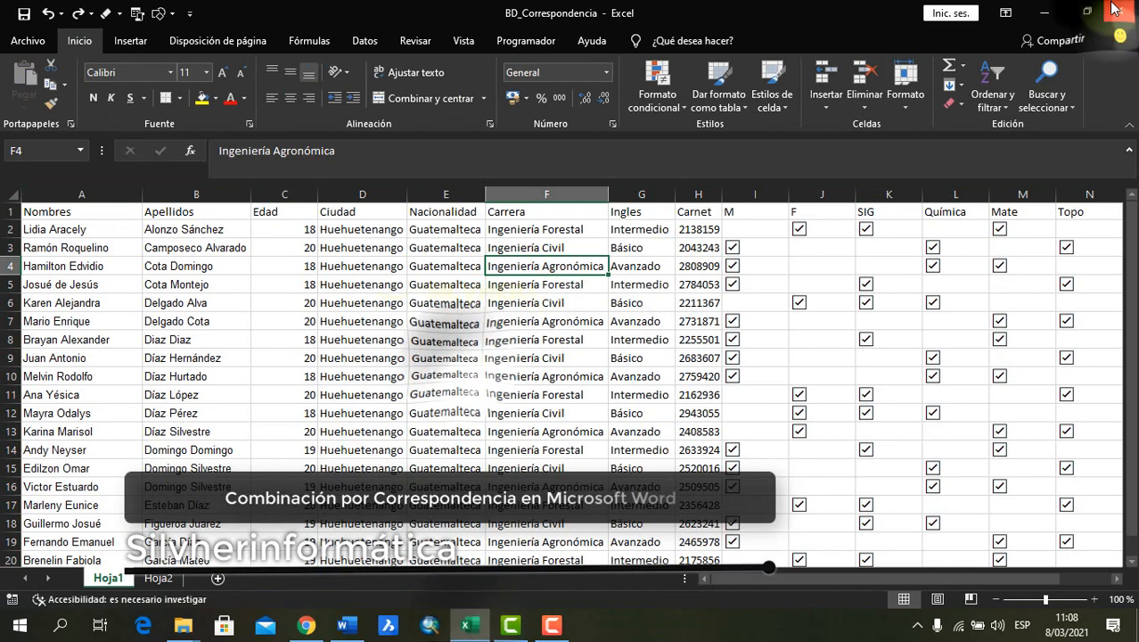
click(1121, 13)
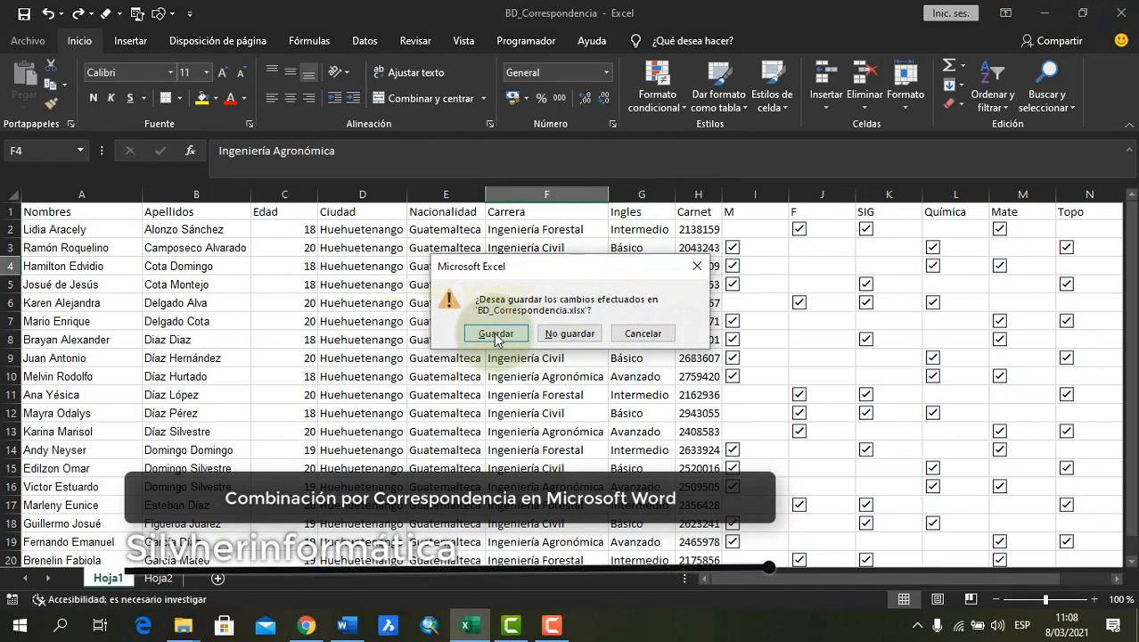
click(496, 334)
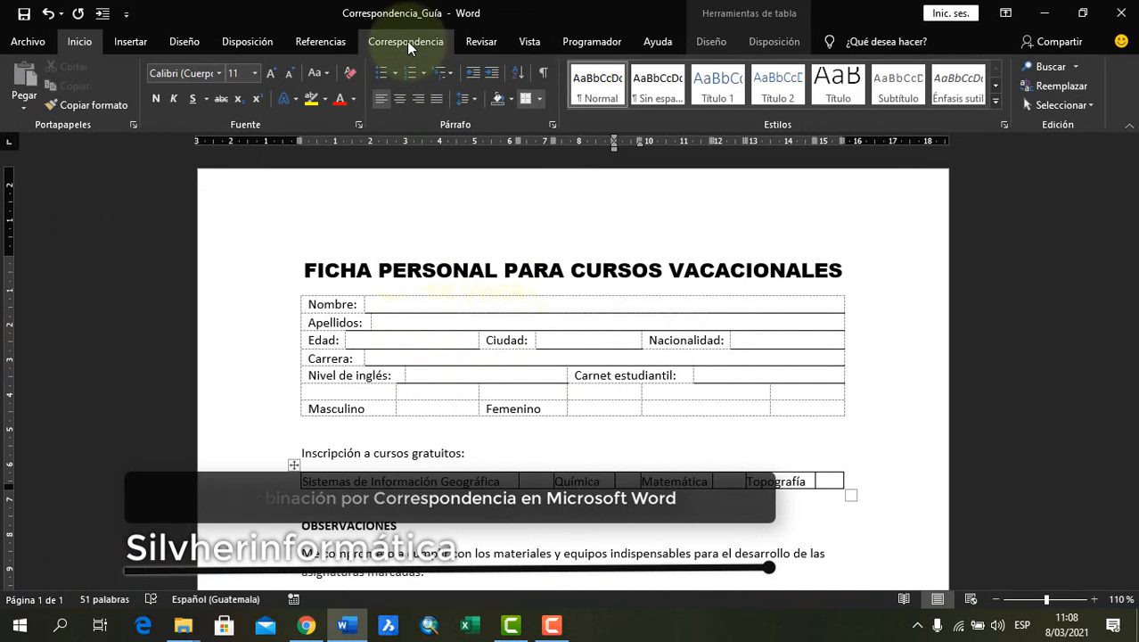
In the Correspondencia_Guía form, use BD_Correspondencia from Práctica 4's Correspondencia Guía - copia folder as the existing mail merge recipient list
click(406, 41)
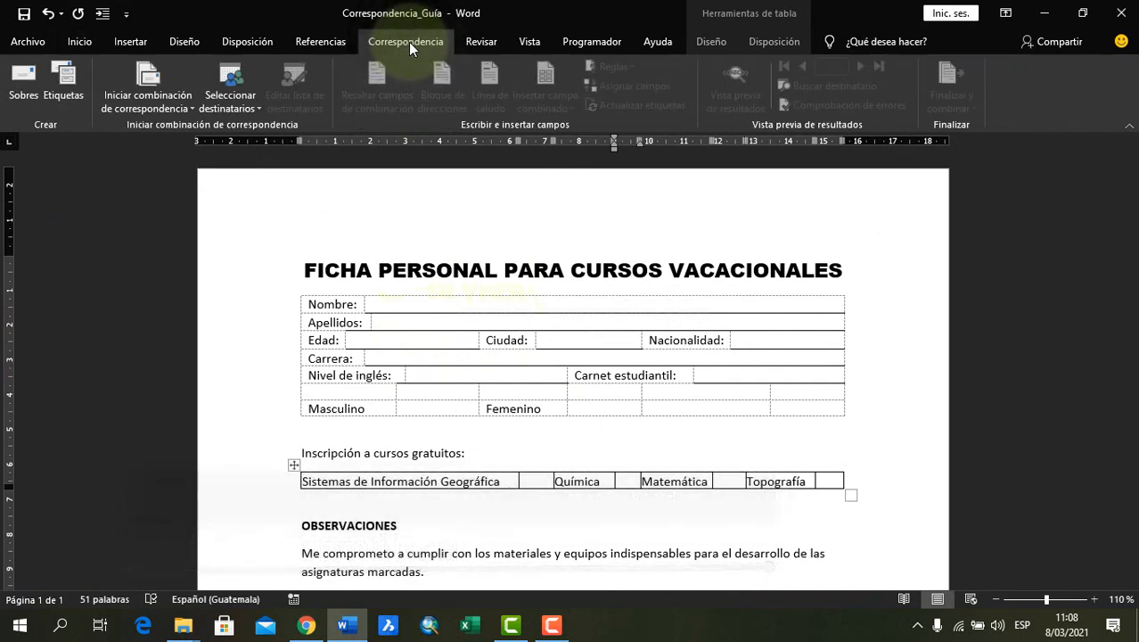
click(225, 105)
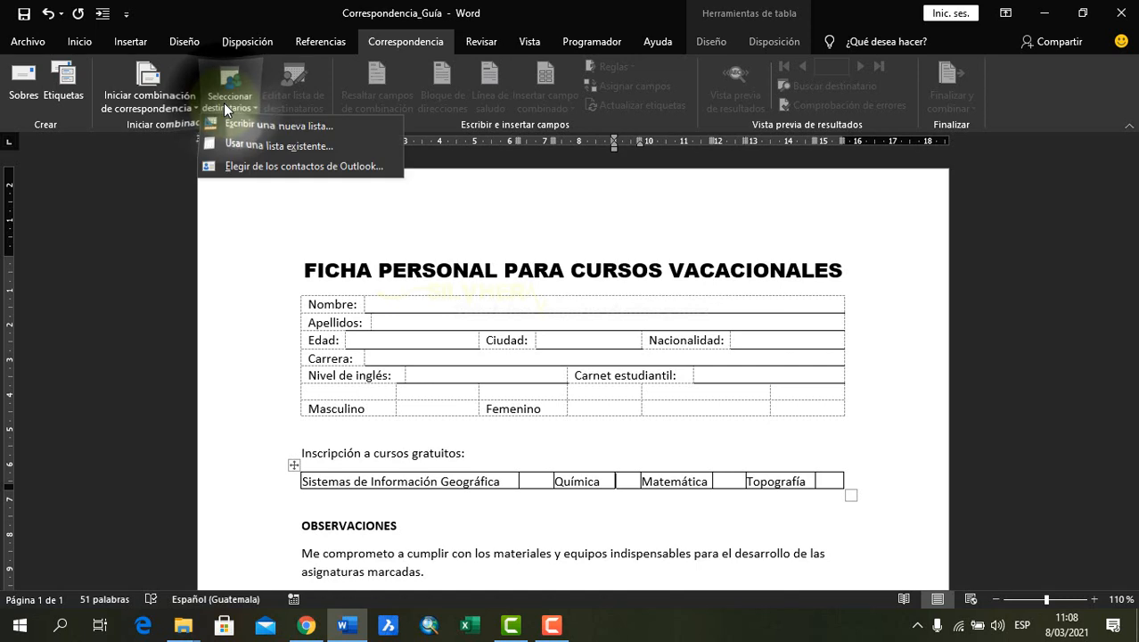
click(282, 148)
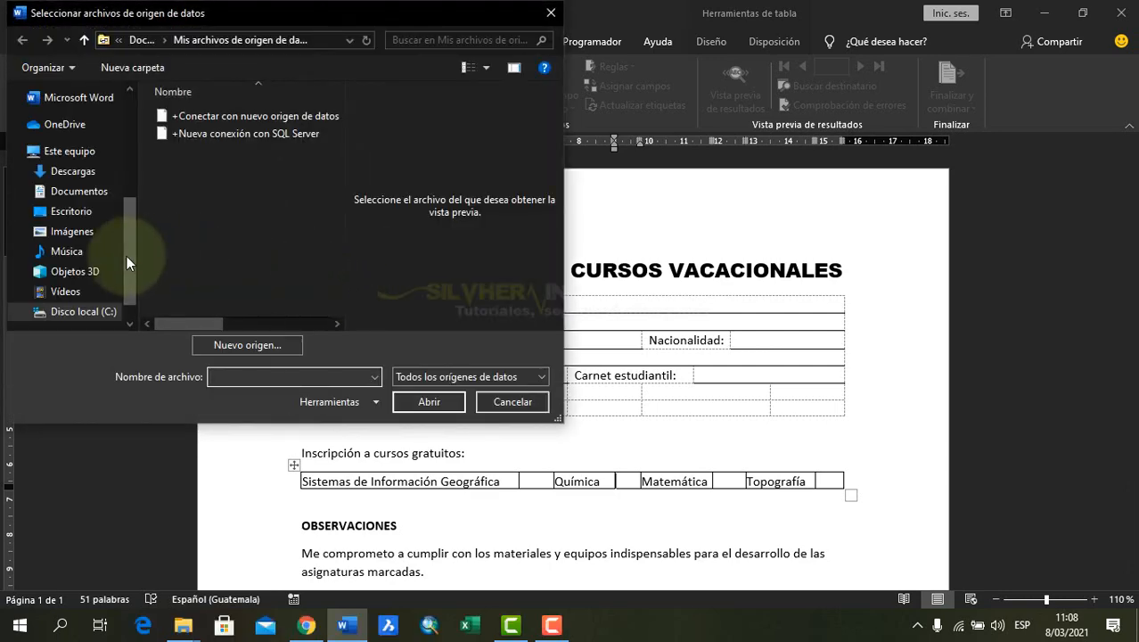
drag(123, 255, 136, 171)
click(71, 210)
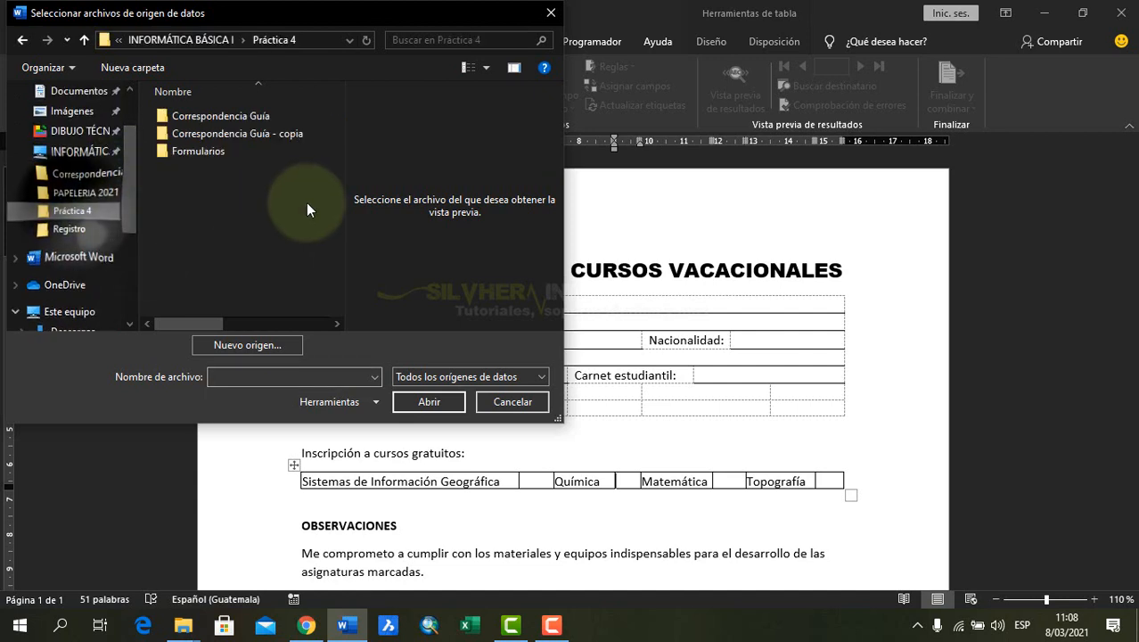
double_click(246, 139)
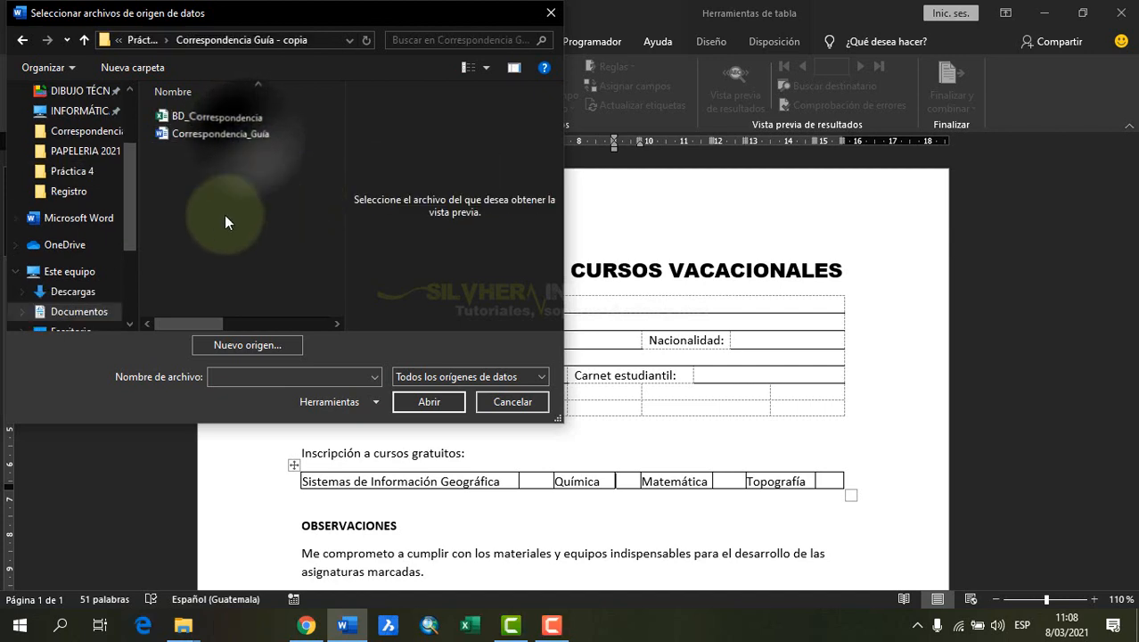
click(219, 115)
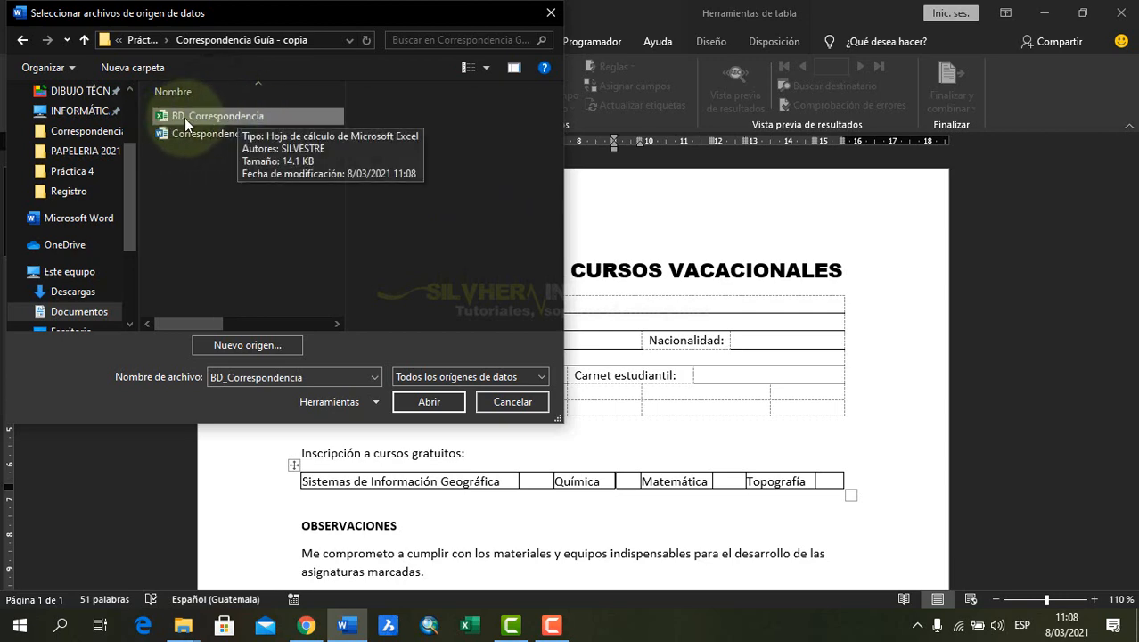
double_click(213, 118)
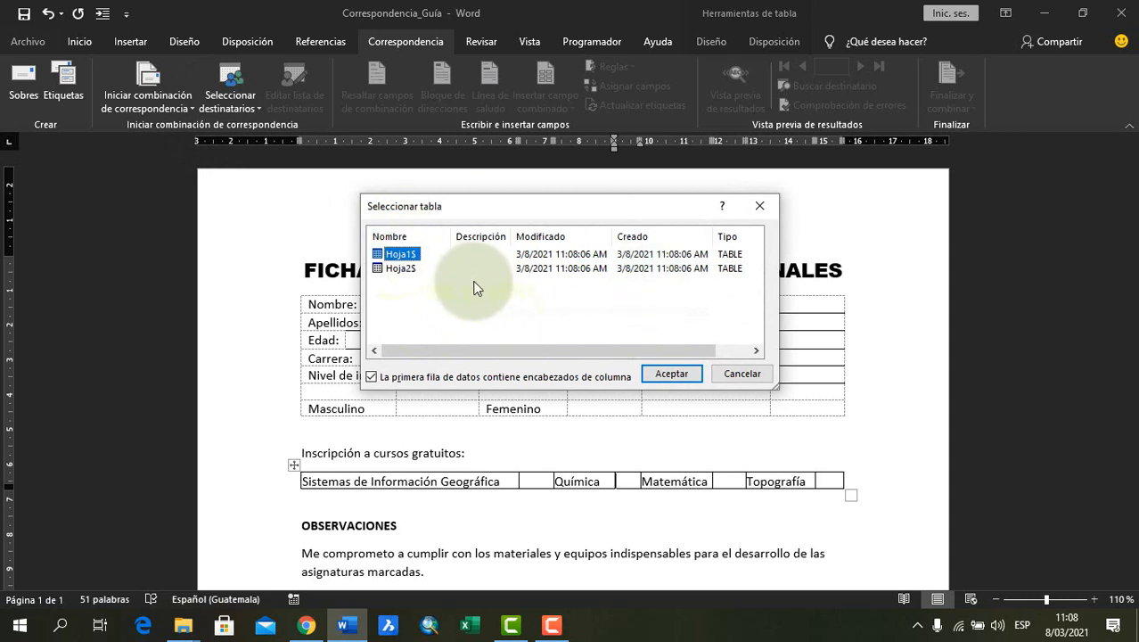
Choose the Hoja1$ table as the recipient data, keeping its first row as column headers
click(423, 270)
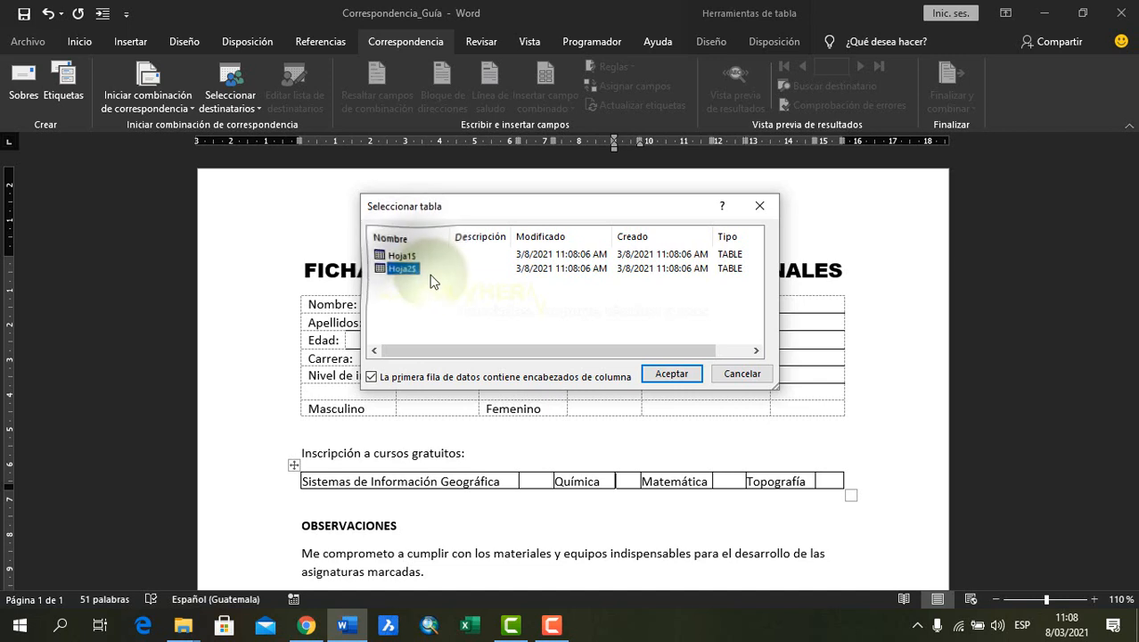
click(415, 255)
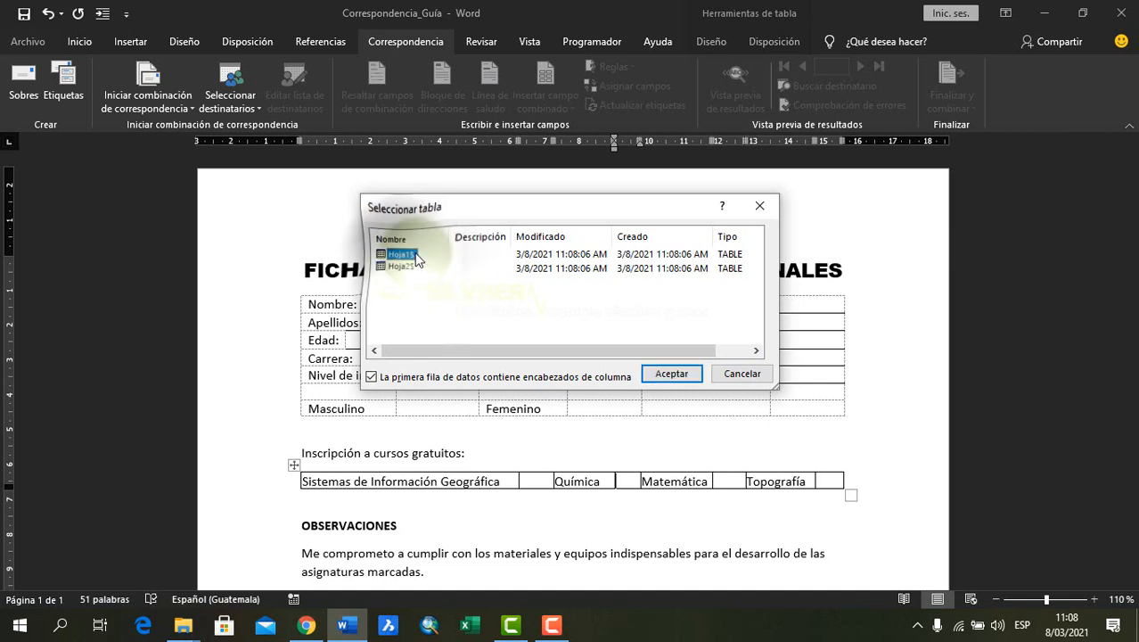
click(676, 374)
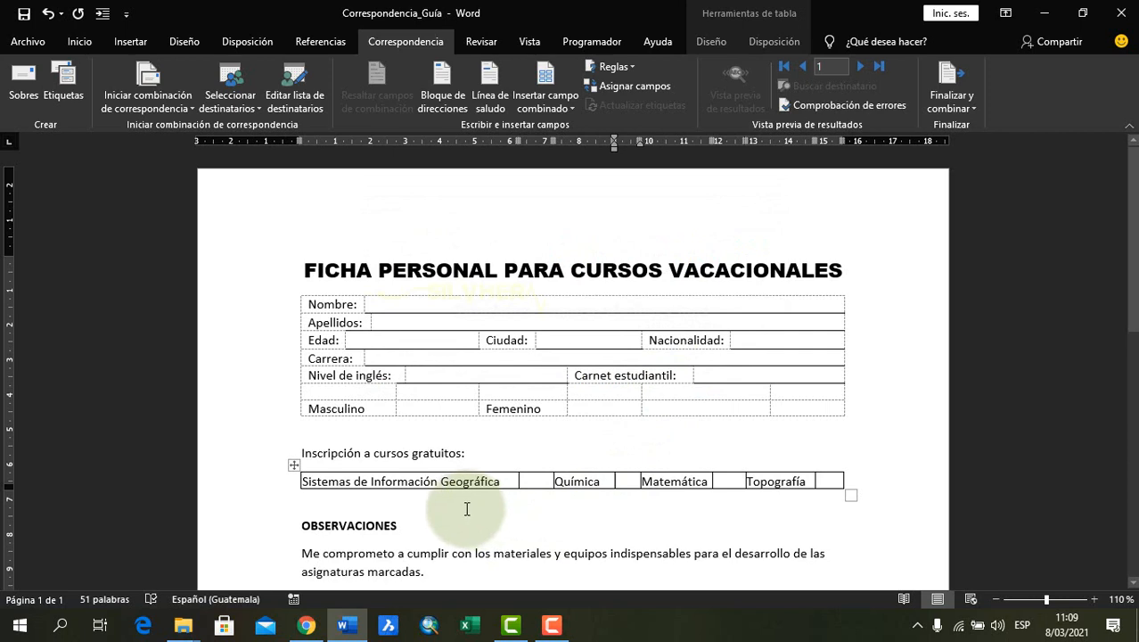
Insert the Nombres merge field in the blank cell beside Nombre
click(486, 458)
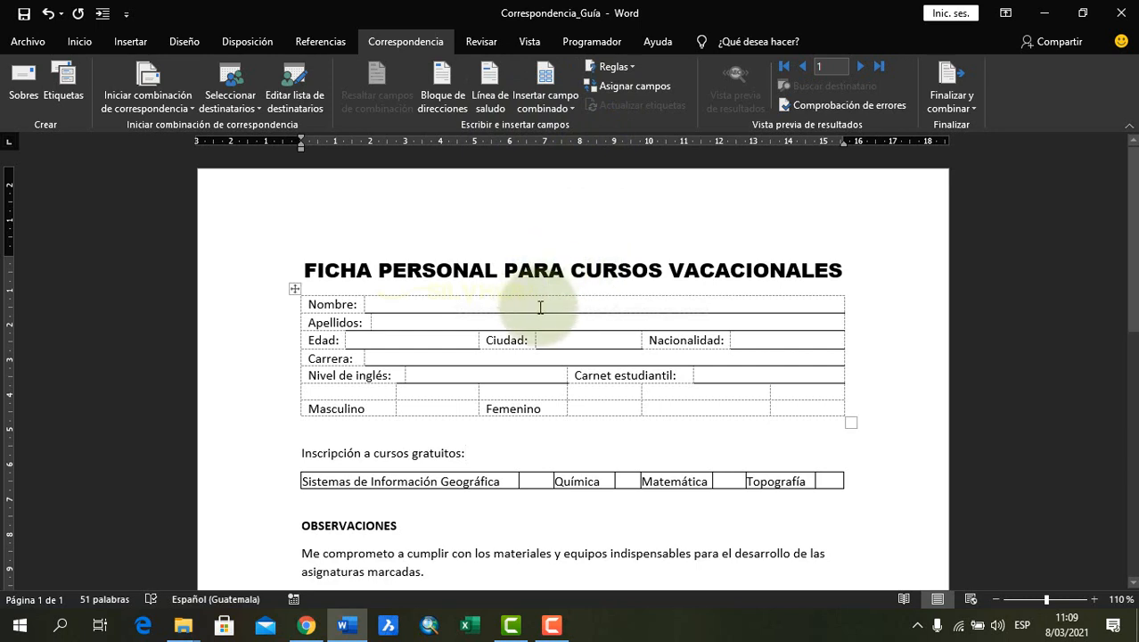
click(540, 306)
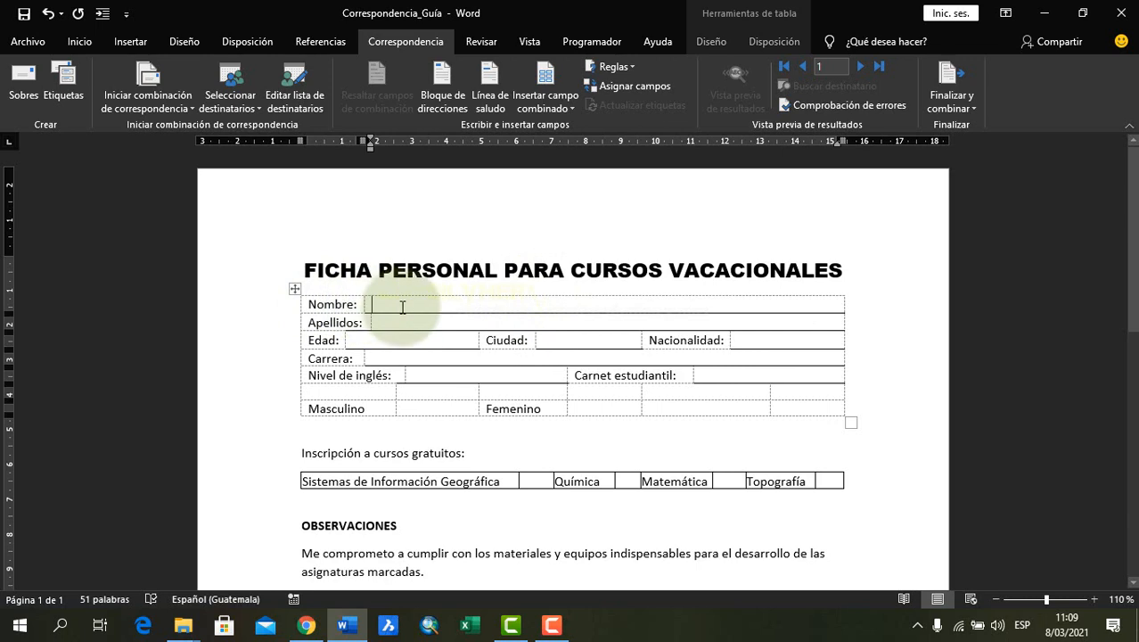
click(562, 109)
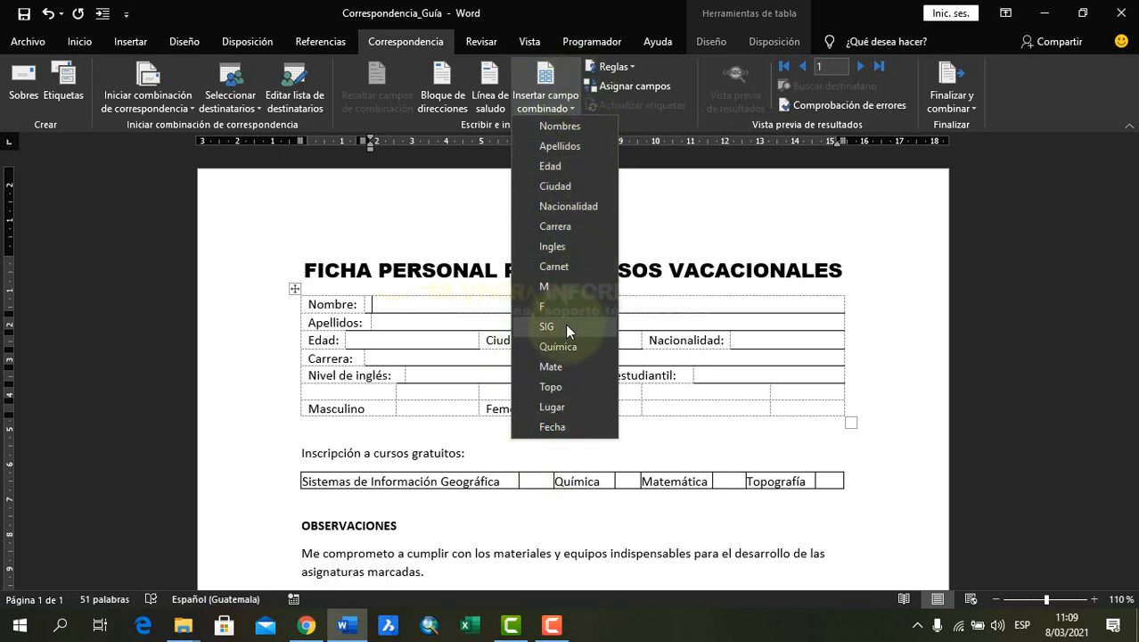
click(561, 127)
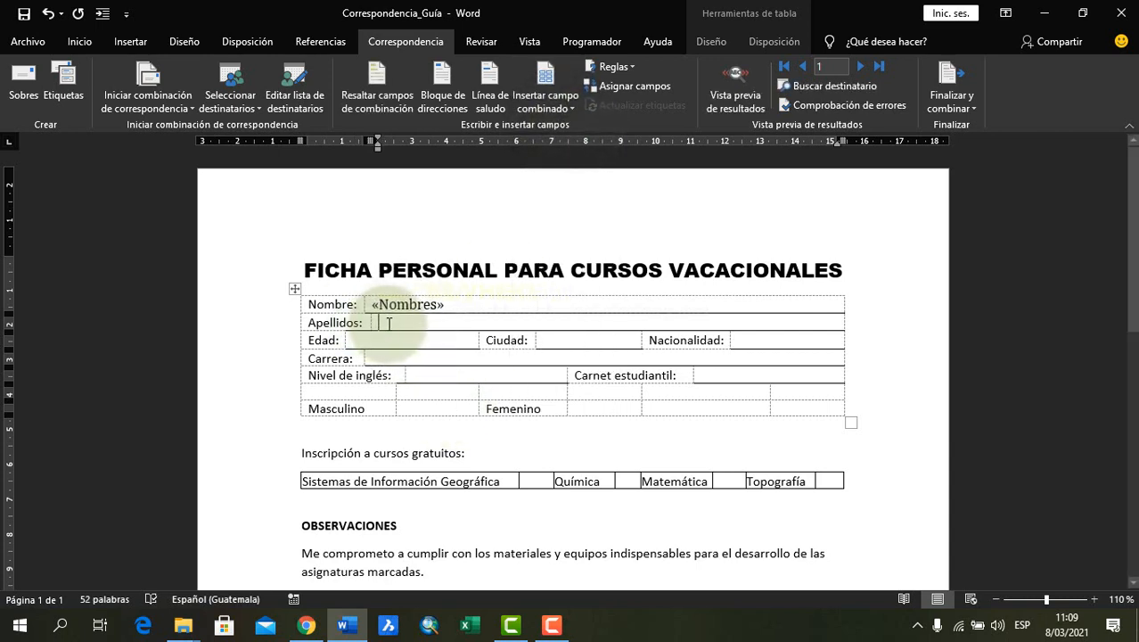
Insert the Apellidos merge field beside Apellidos and the Edad merge field beside Edad
click(295, 289)
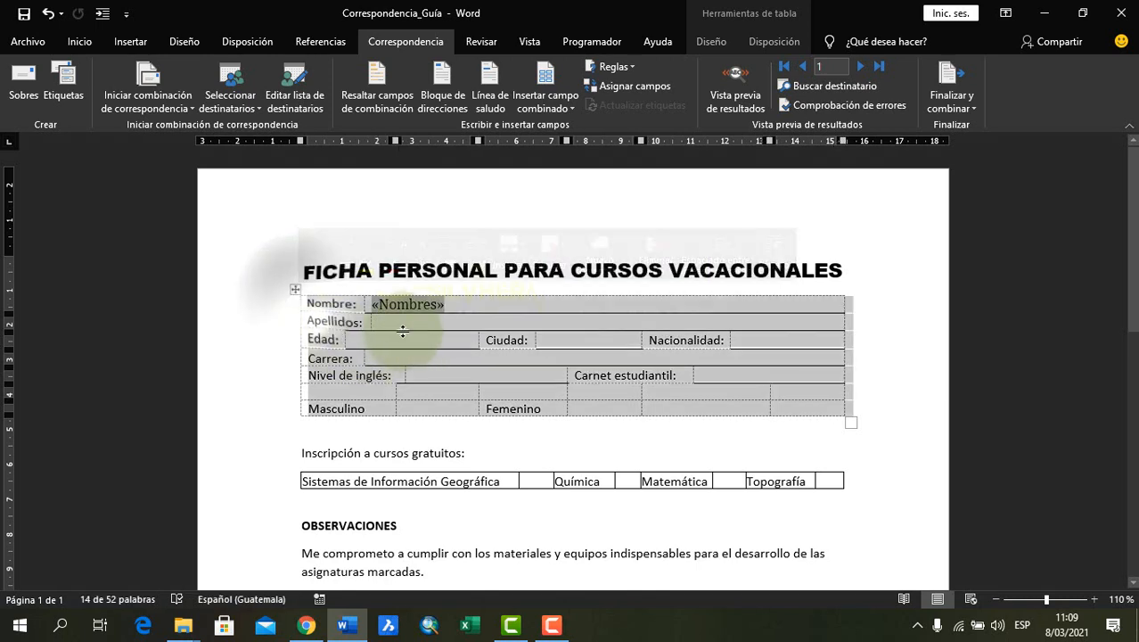
click(395, 321)
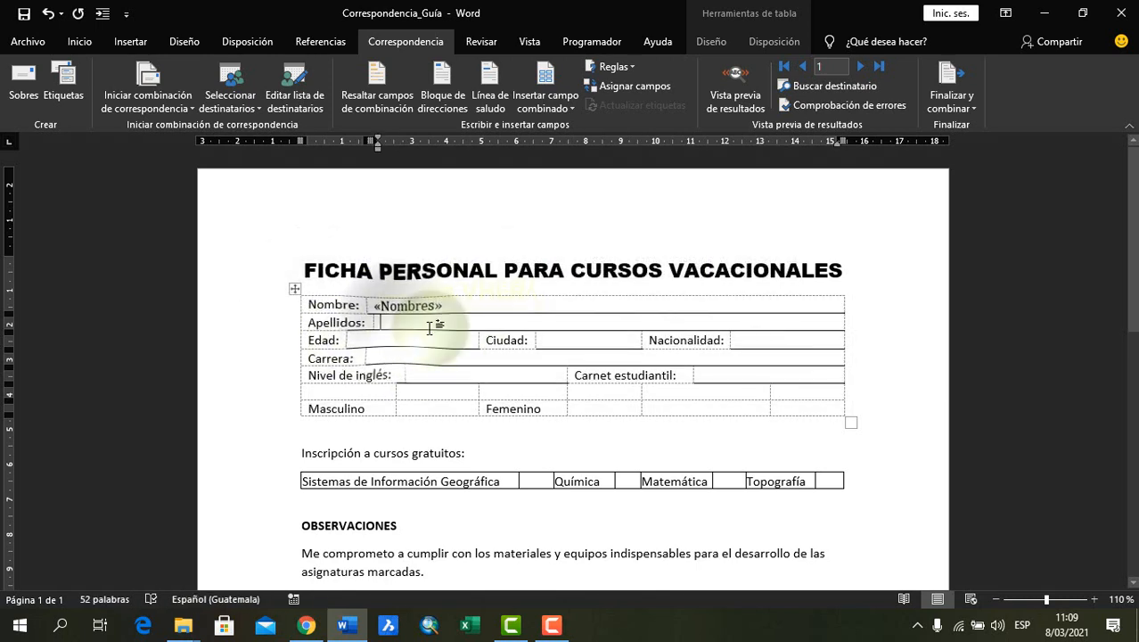
click(568, 108)
click(559, 143)
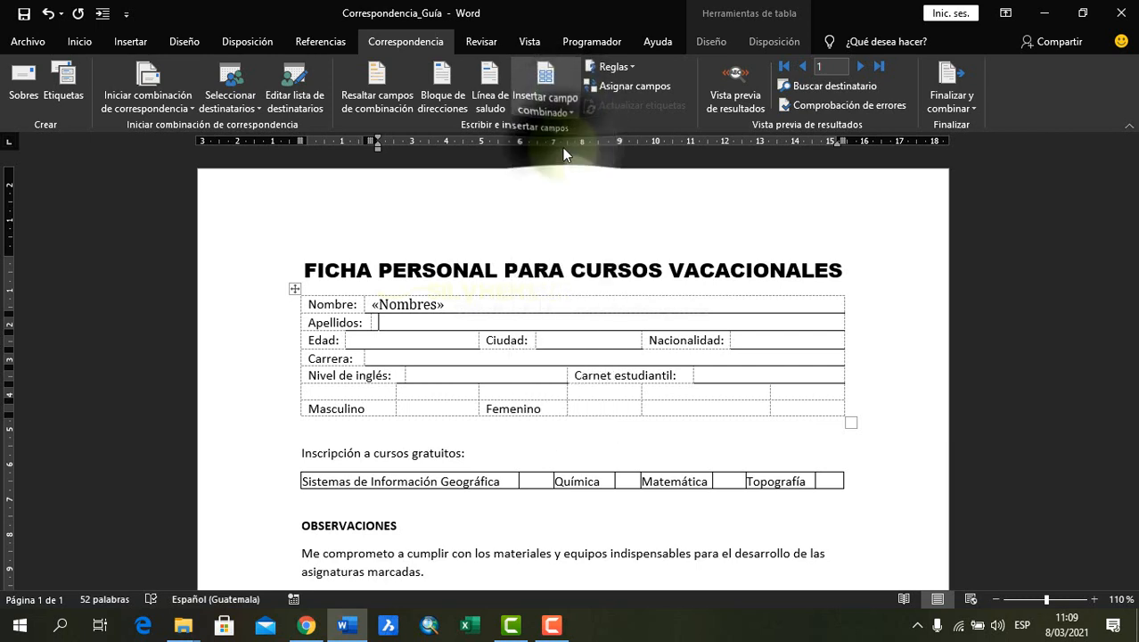
click(414, 342)
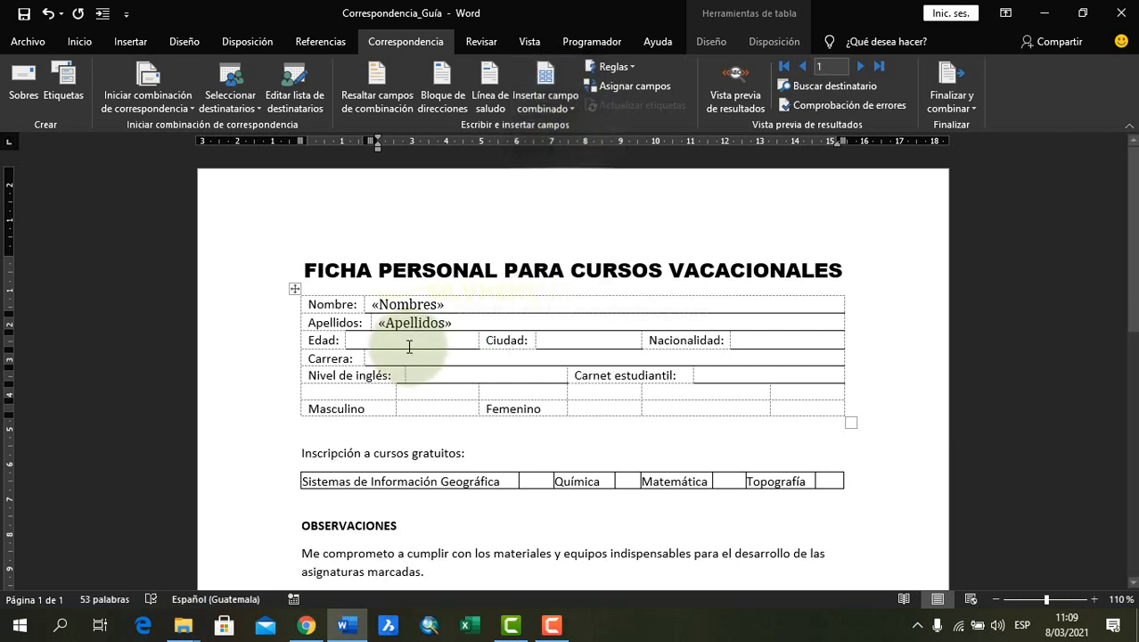
click(554, 108)
click(554, 167)
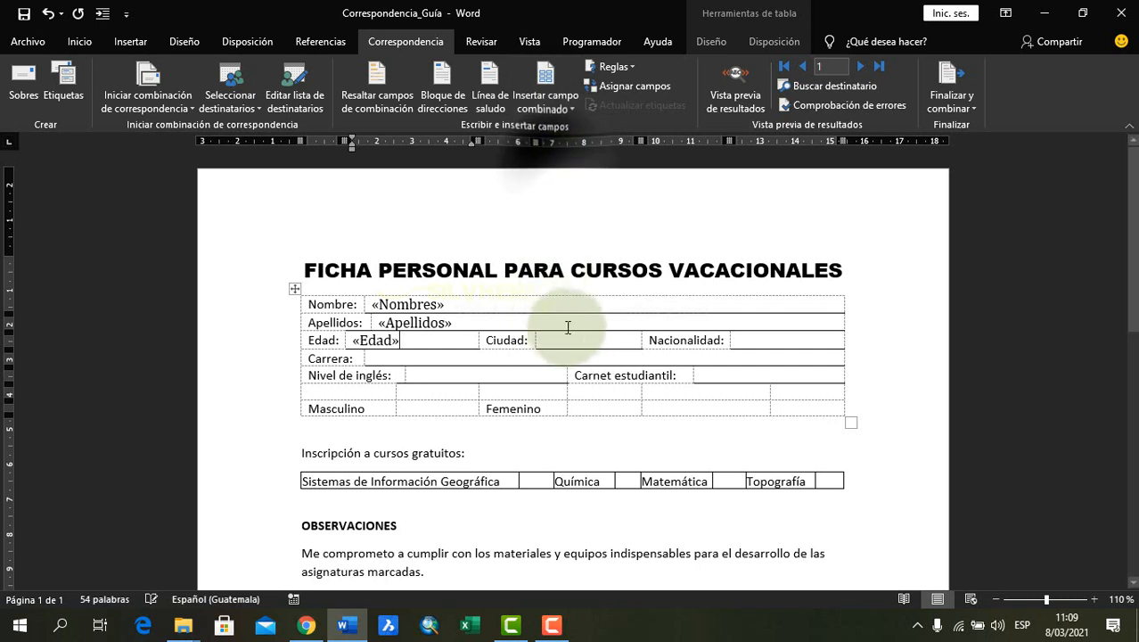
Insert the Ciudad merge field beside Ciudad and the Nacionalidad merge field beside Nacionalidad
click(587, 339)
click(562, 109)
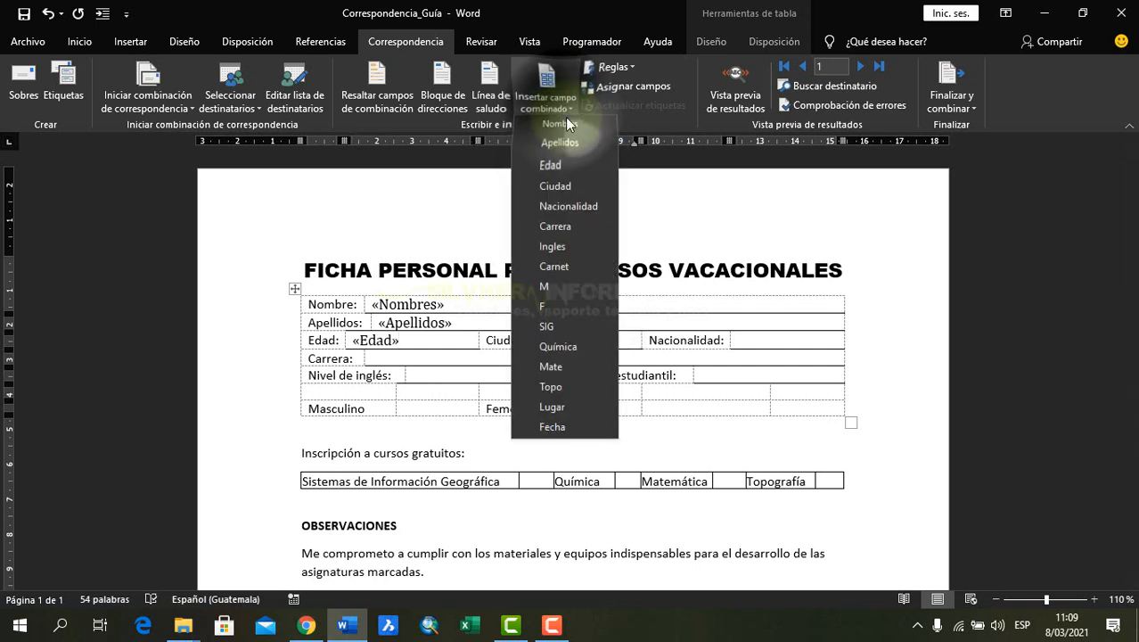
click(554, 185)
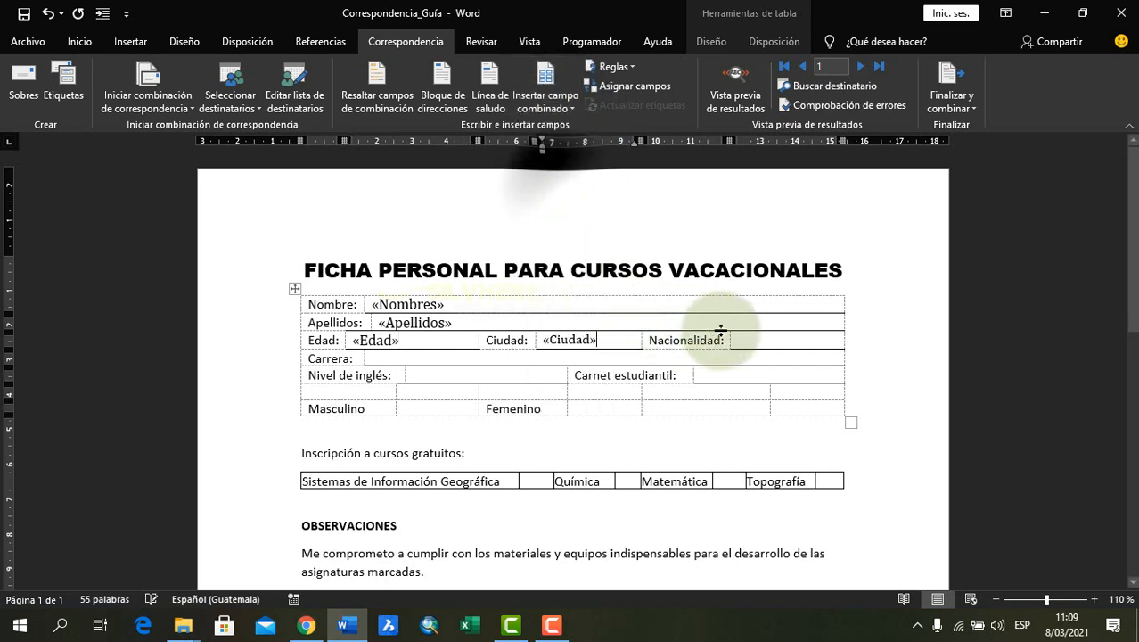
click(764, 342)
click(562, 107)
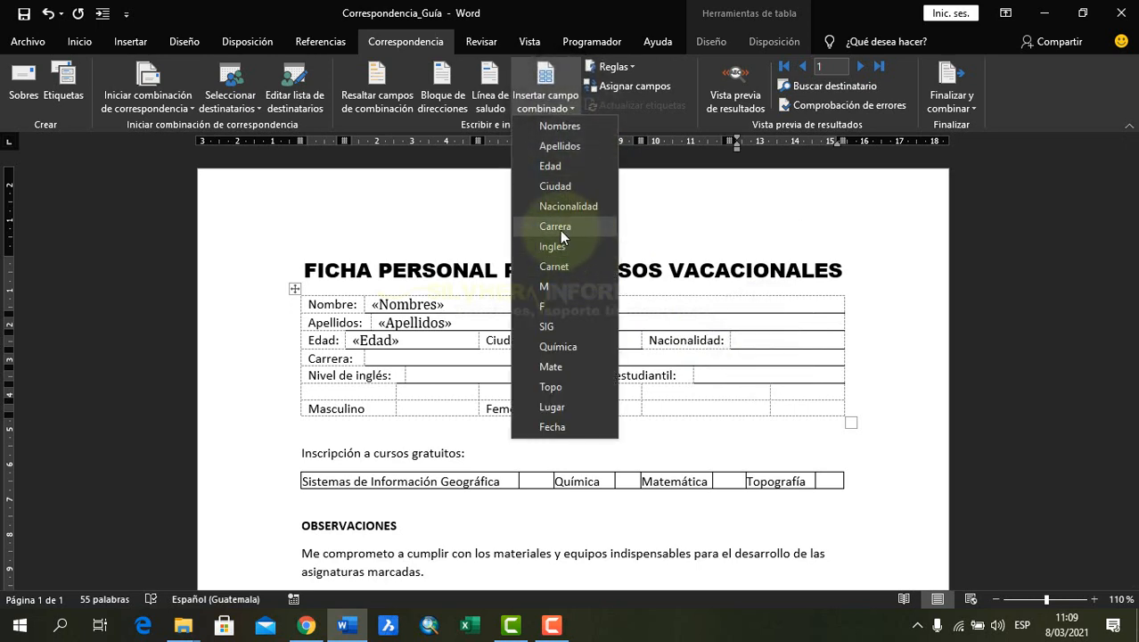
click(568, 206)
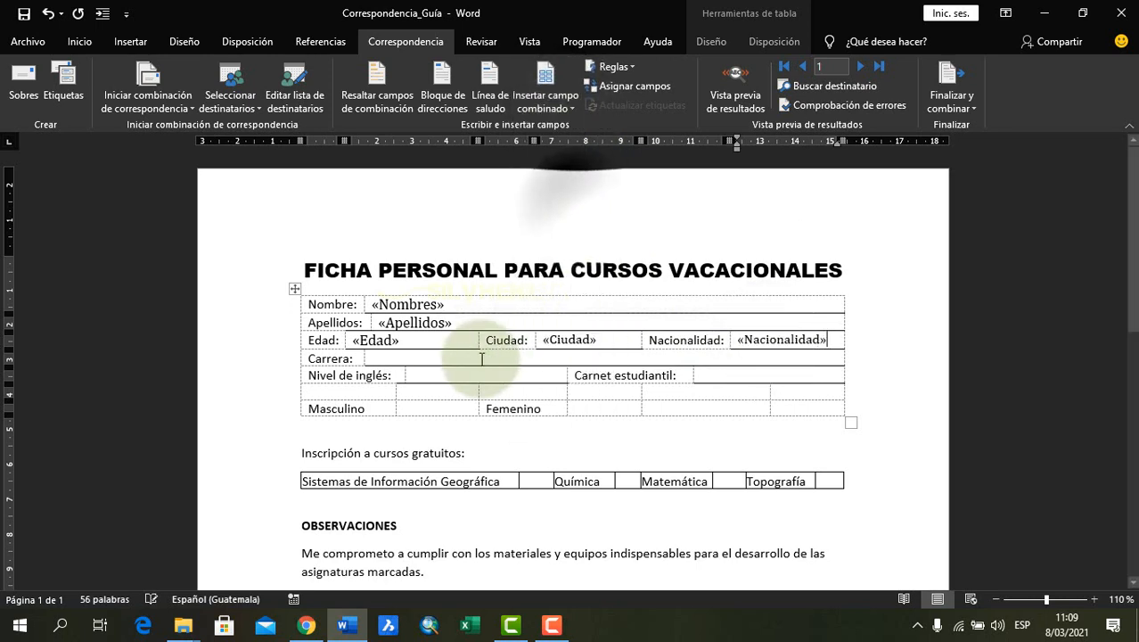
Insert the Carrera merge field beside Carrera and the Ingles merge field beside Nivel de inglés
click(454, 361)
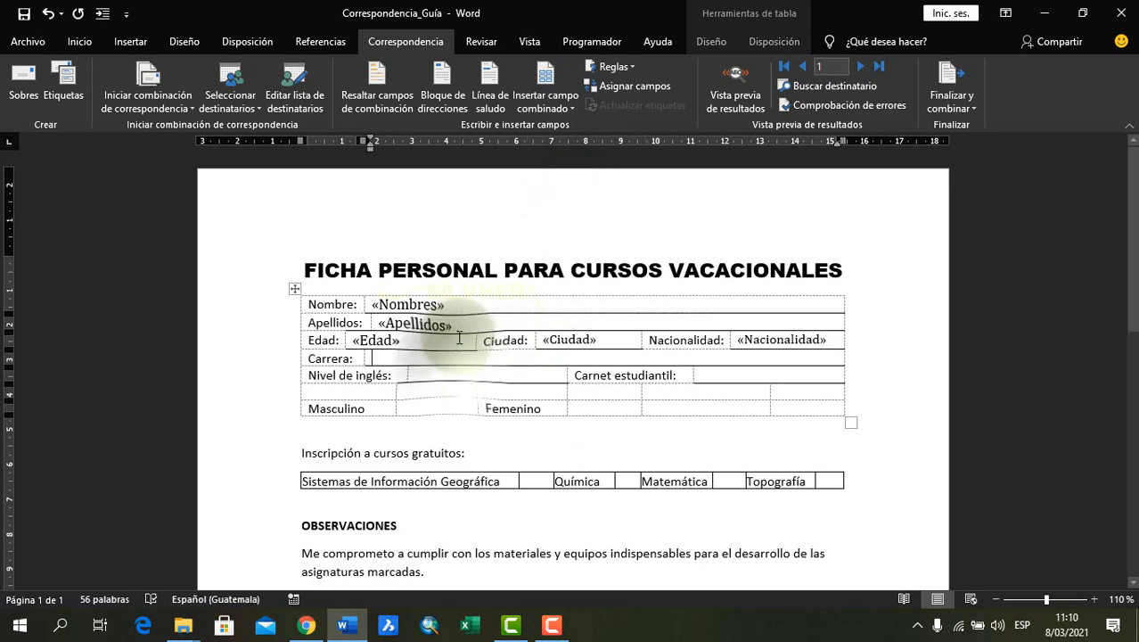
click(544, 100)
click(550, 227)
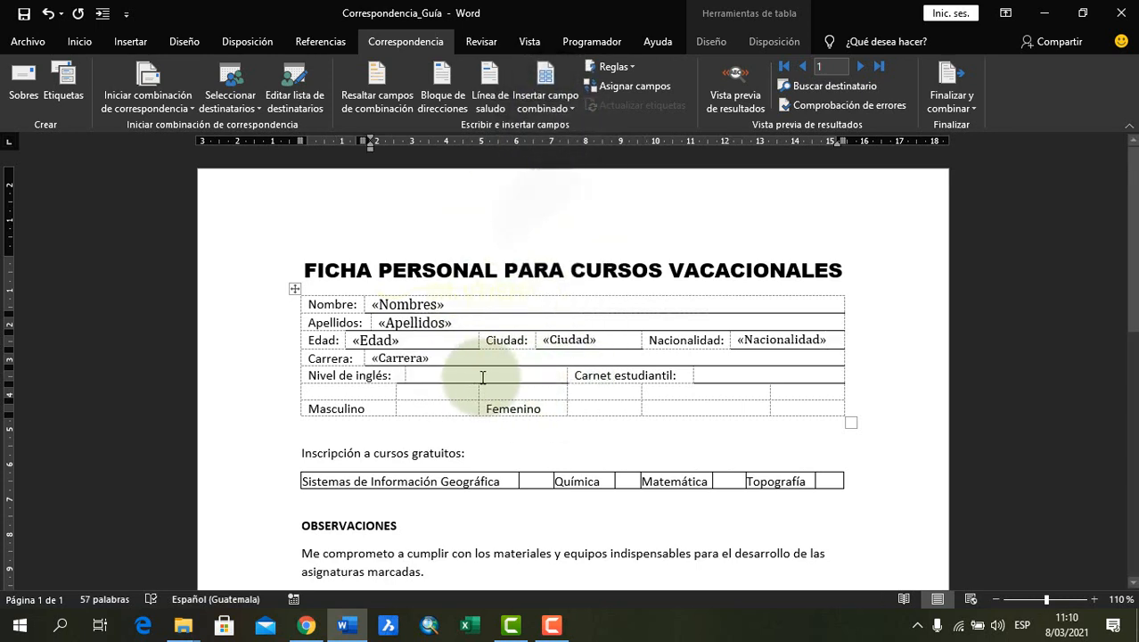
click(564, 109)
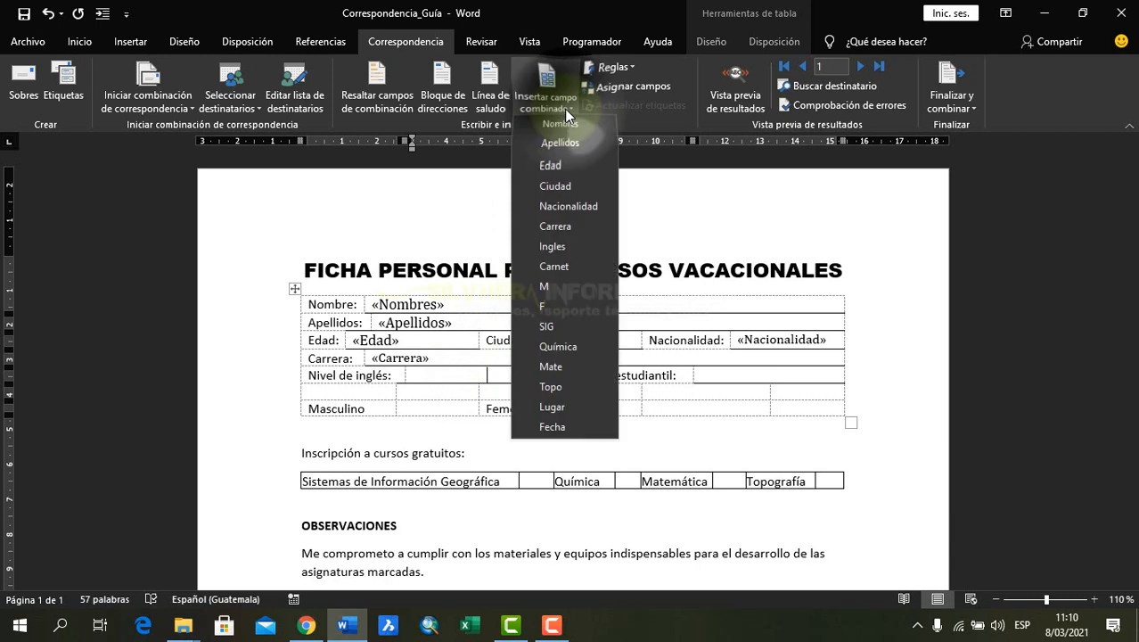
click(551, 246)
Insert the Carnet merge field in the blank cell beside Carnet estudiantil
click(735, 375)
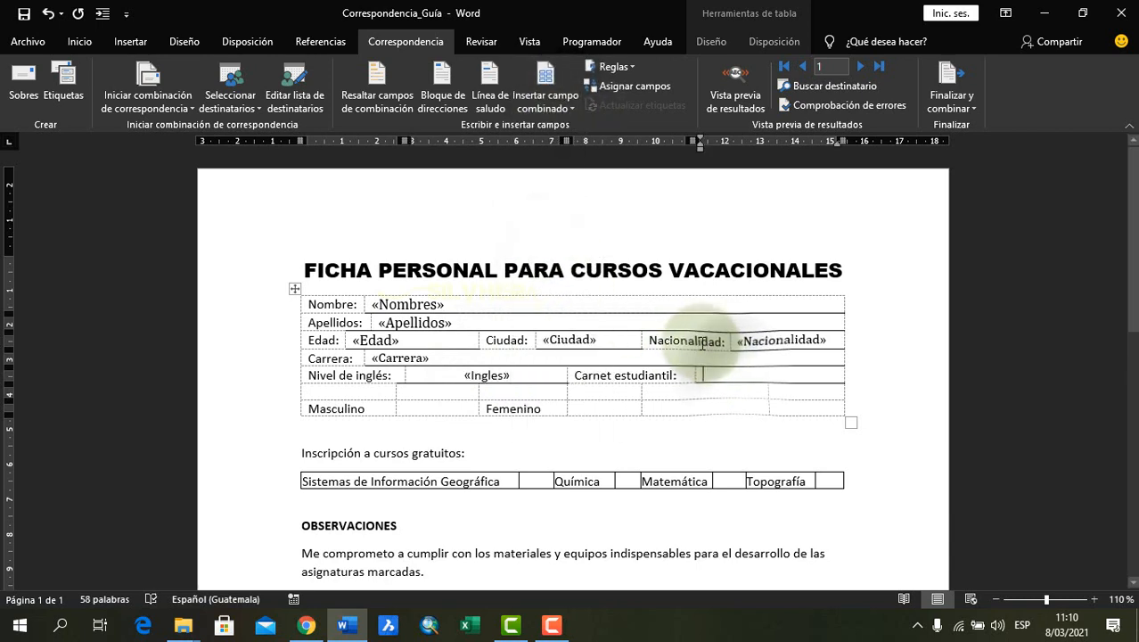
click(568, 109)
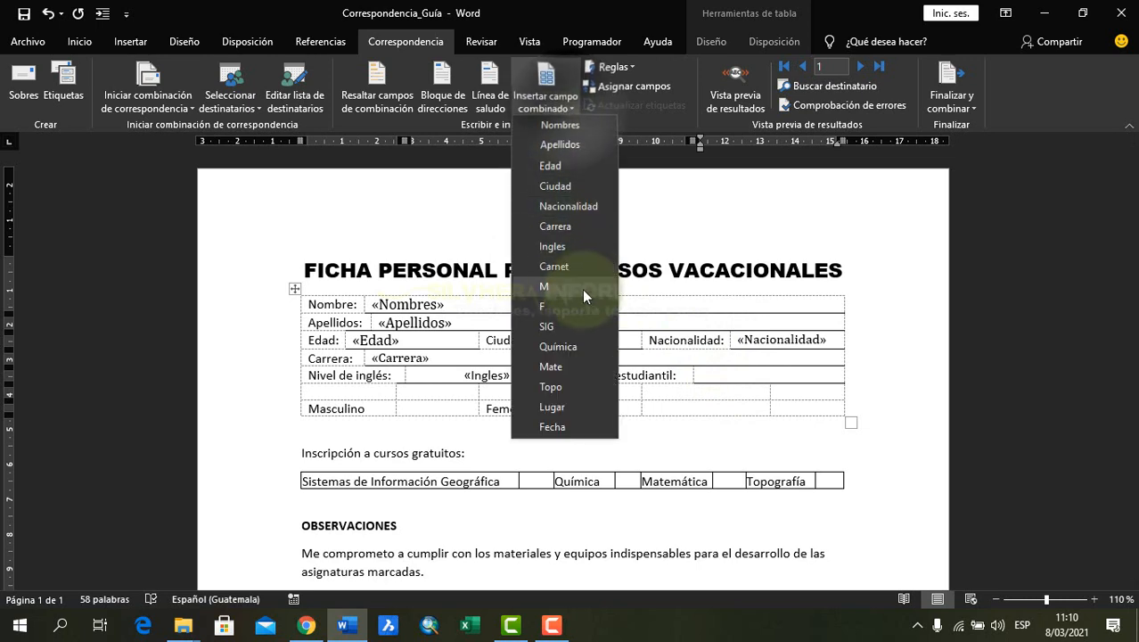
click(553, 265)
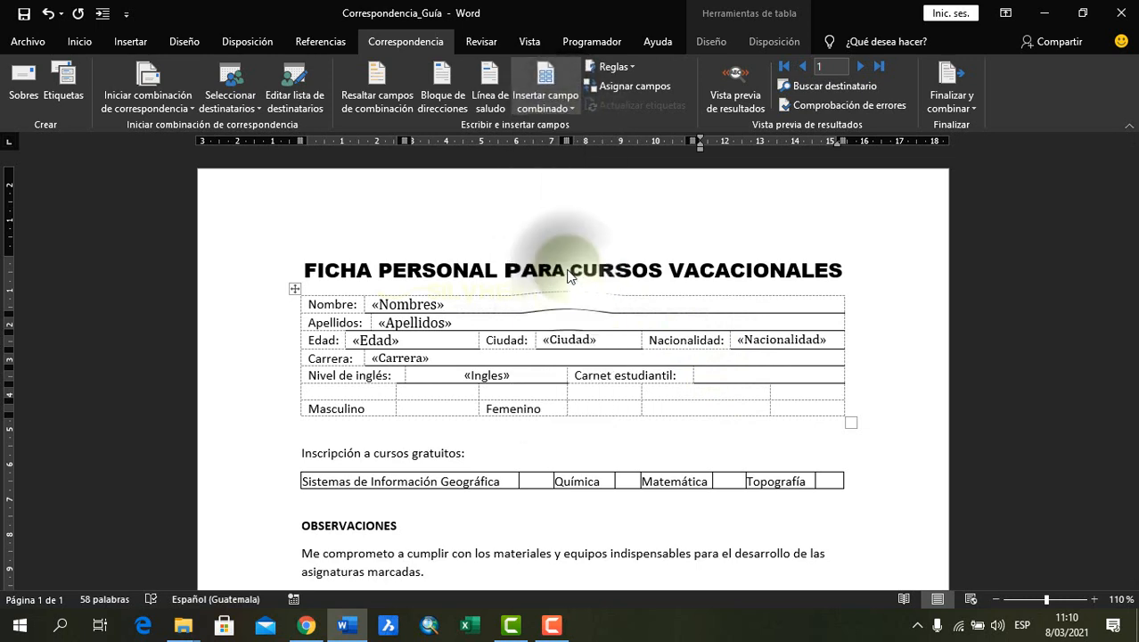
Insert the M merge field beside Masculino and the F merge field beside Femenino
click(430, 409)
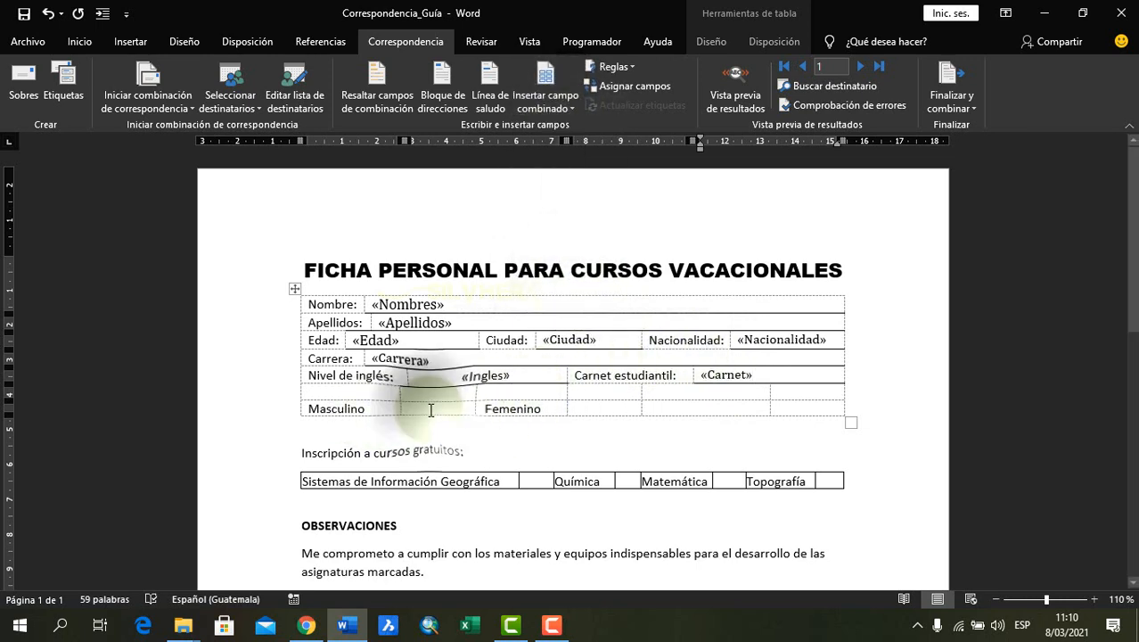
click(567, 106)
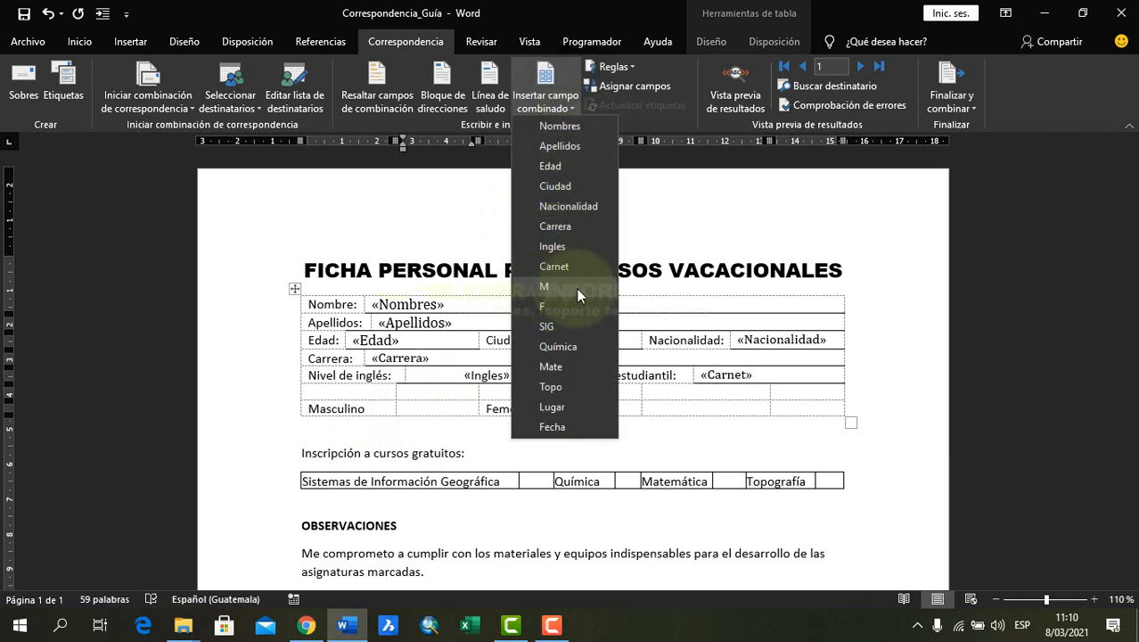
click(562, 287)
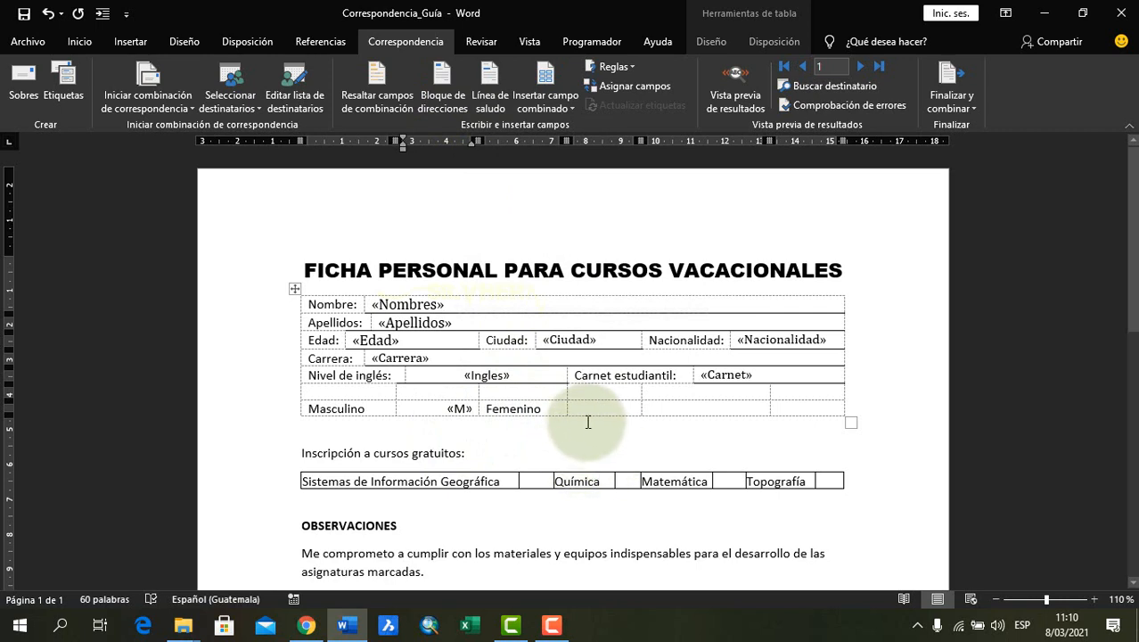
click(566, 110)
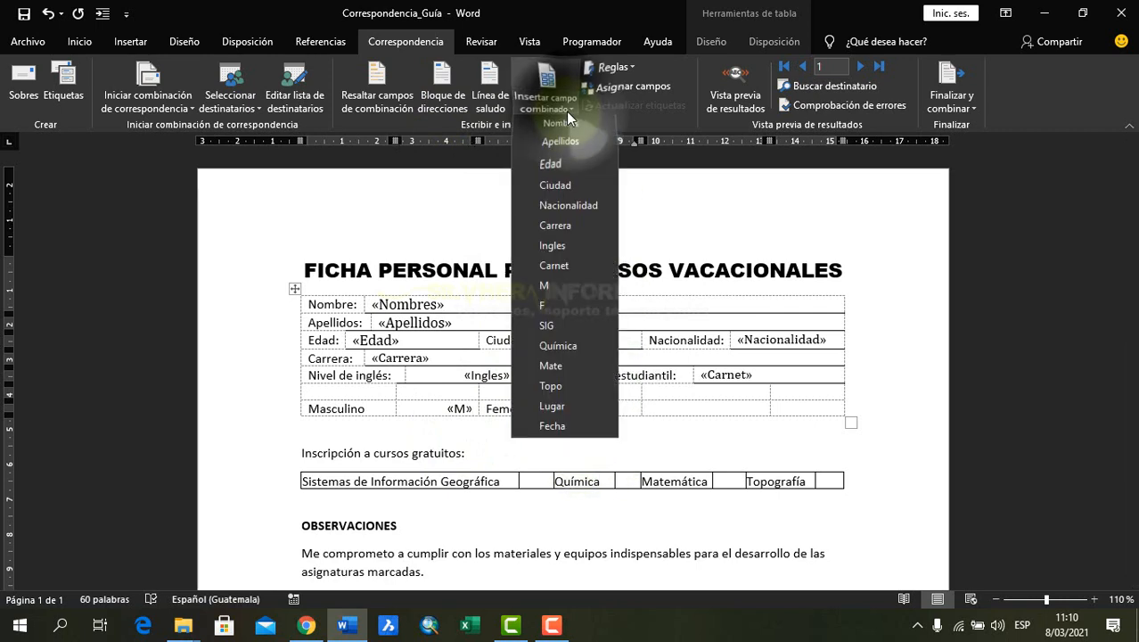
click(553, 305)
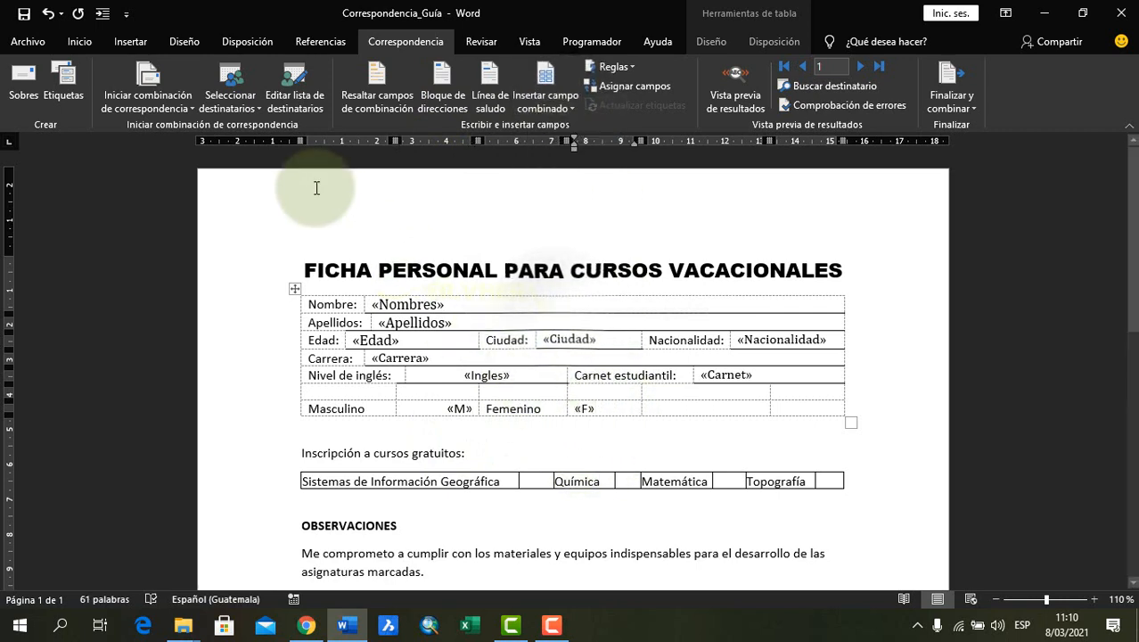
Center the M and F merge fields within their cells in the Masculino and Femenino row
click(79, 41)
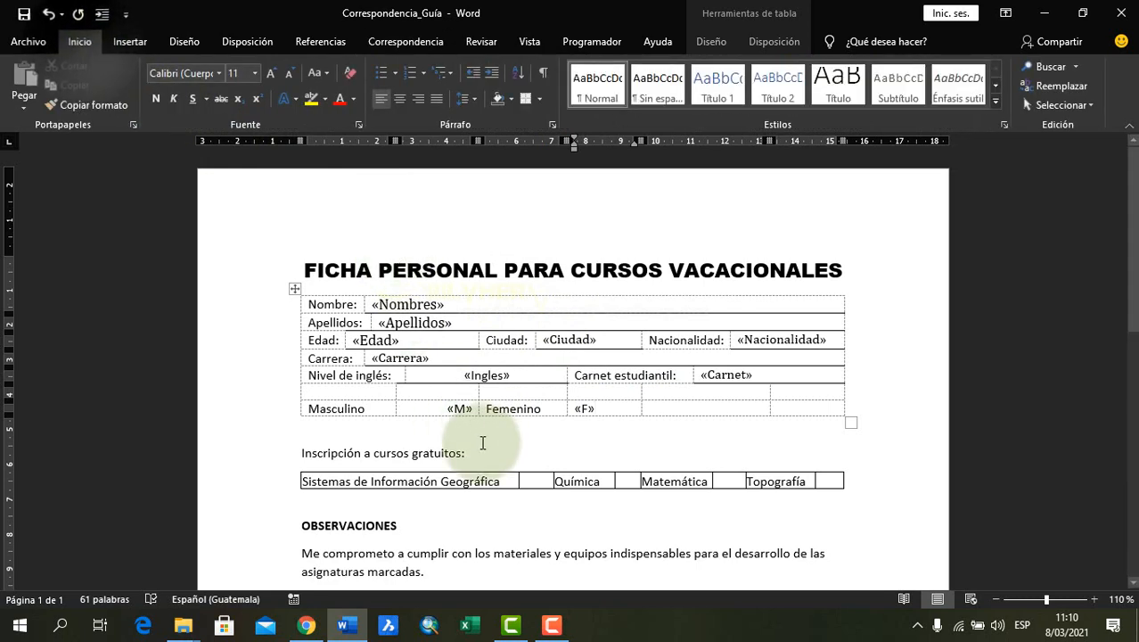
click(441, 409)
click(400, 98)
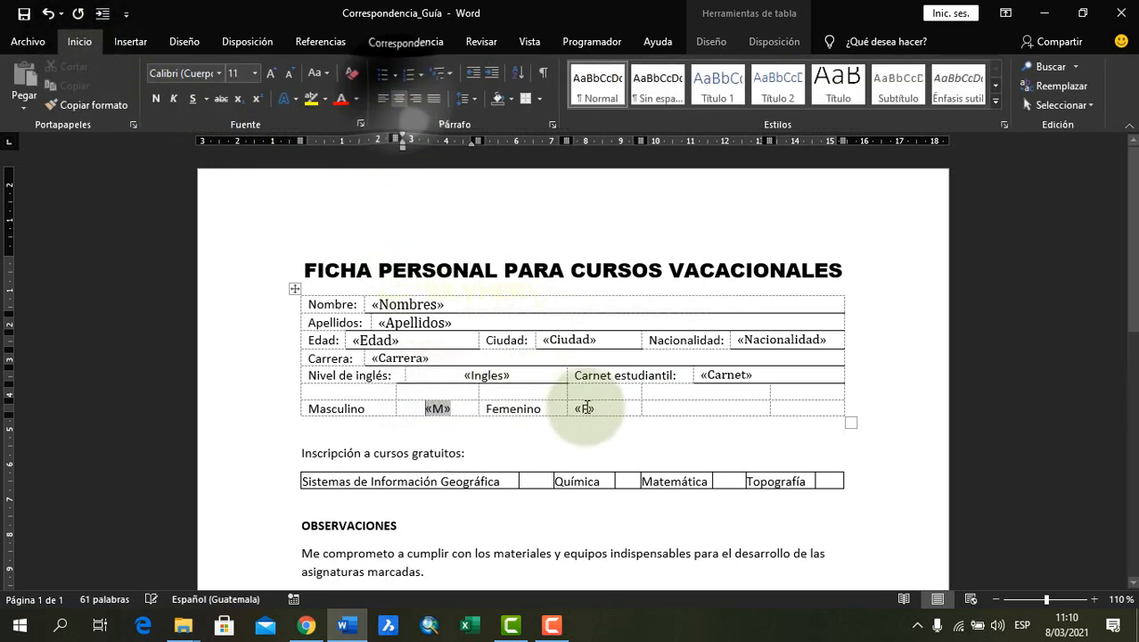
click(604, 407)
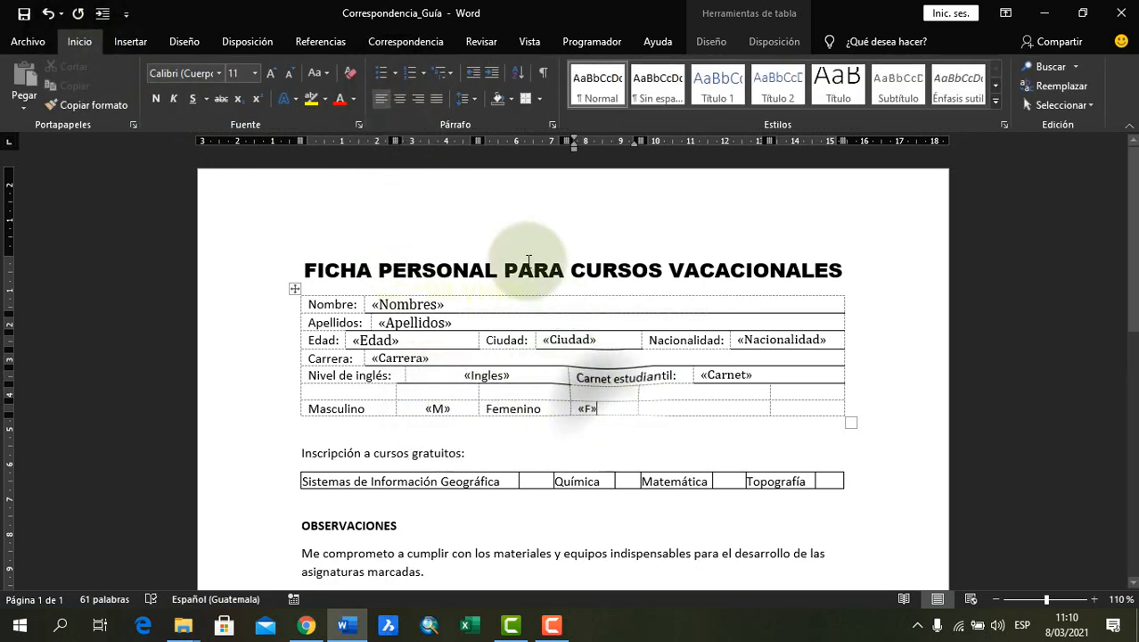
click(400, 99)
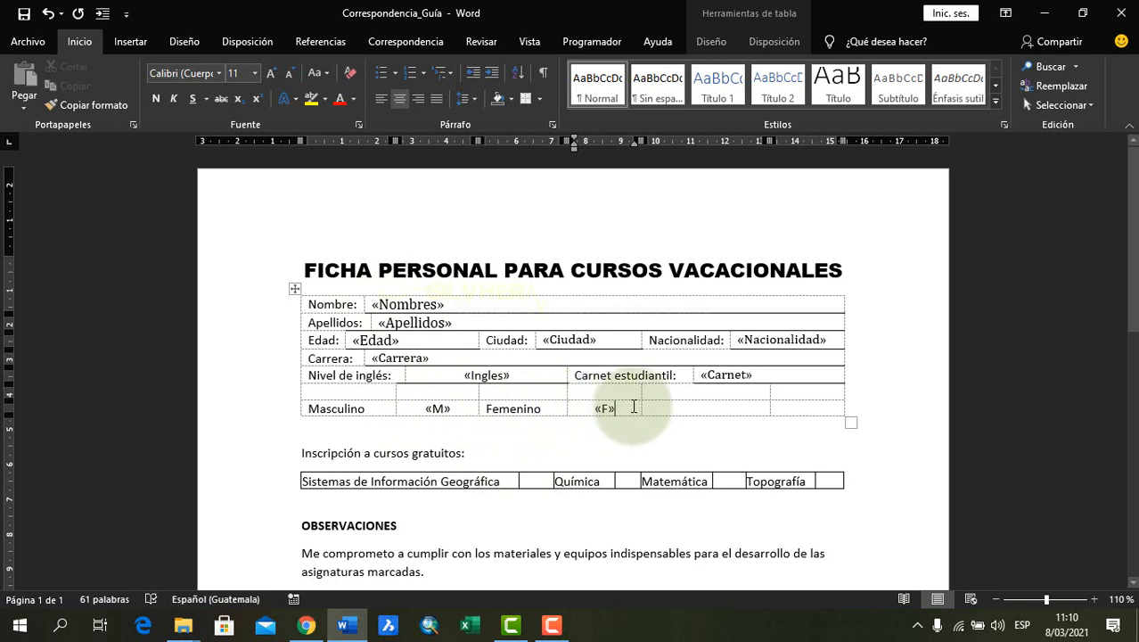
click(777, 340)
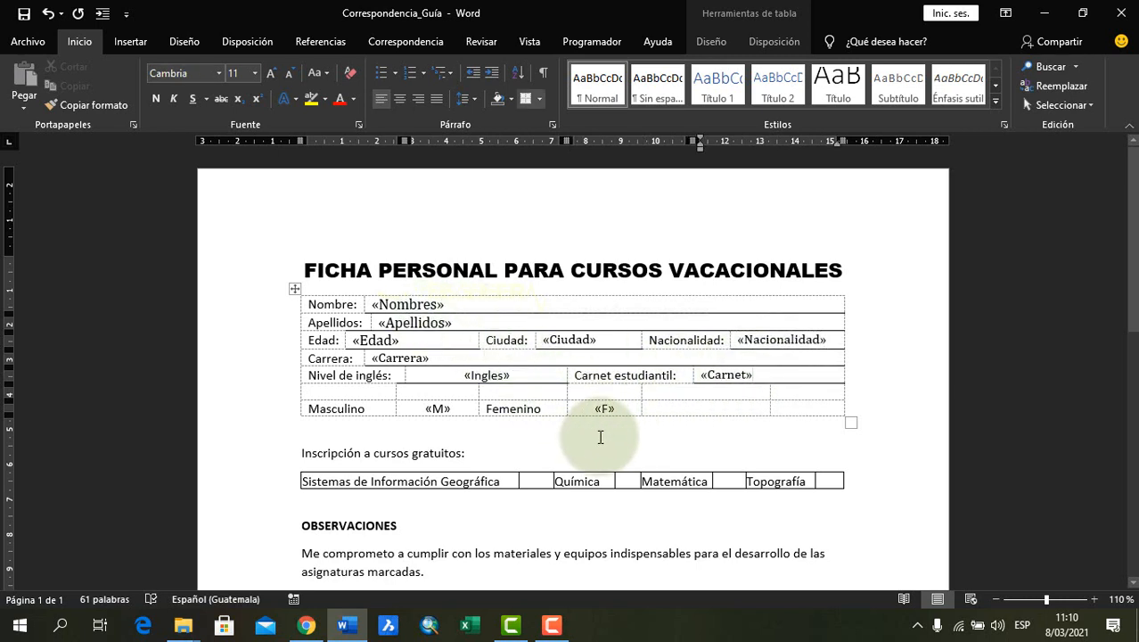
In the course table, insert the SIG merge field beside Sistemas de Información Geográfica and the Química merge field beside Química
scroll(602, 437, down, 1)
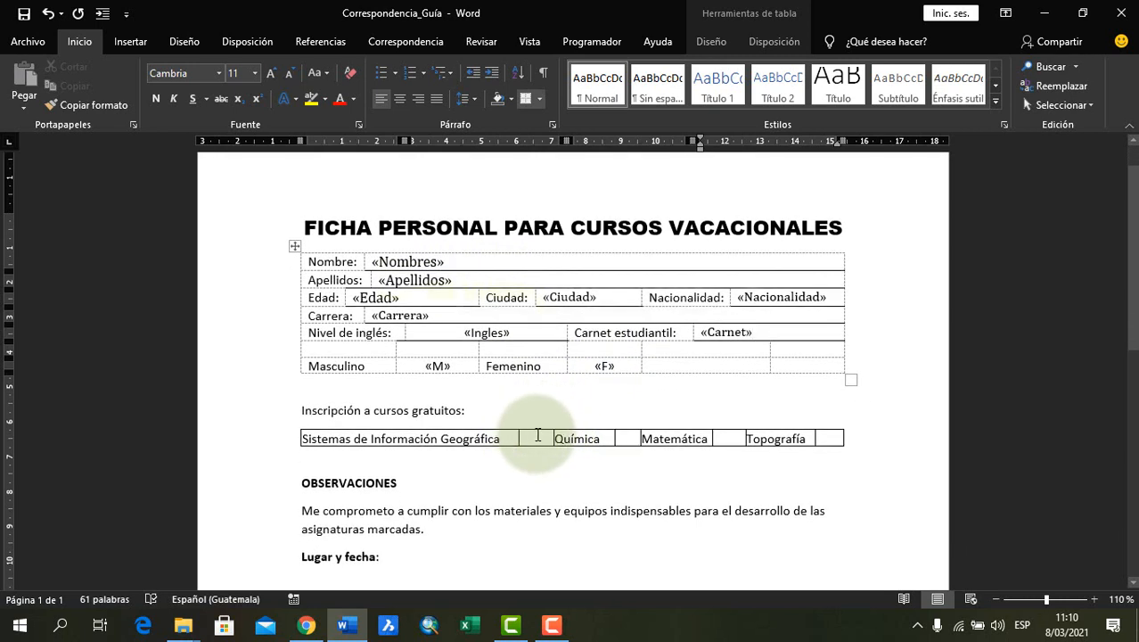
click(537, 435)
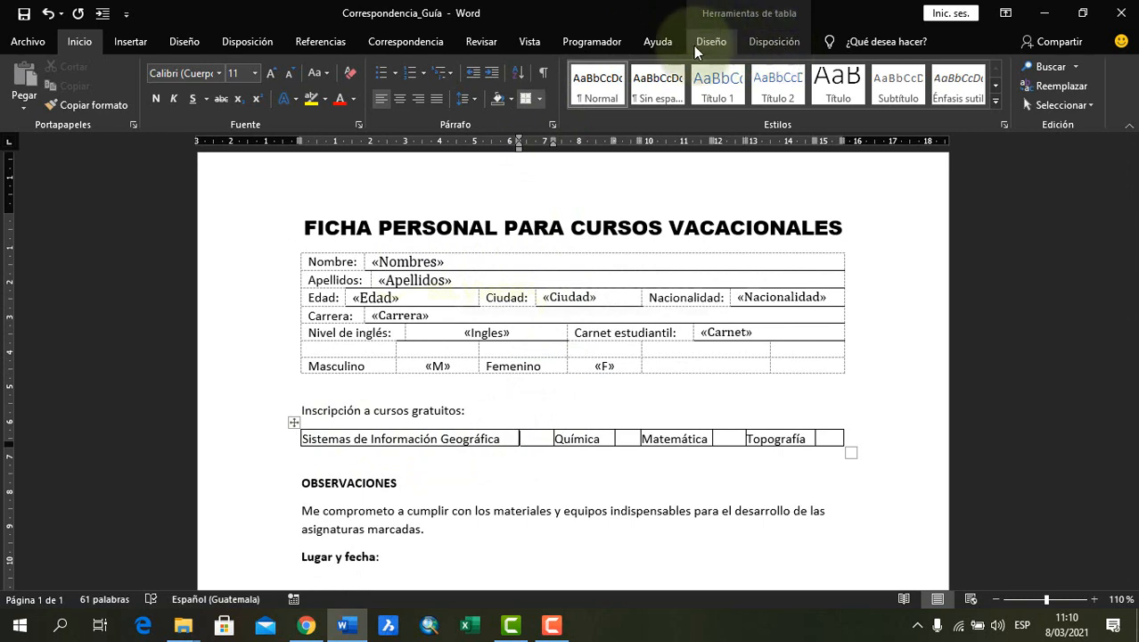
click(402, 43)
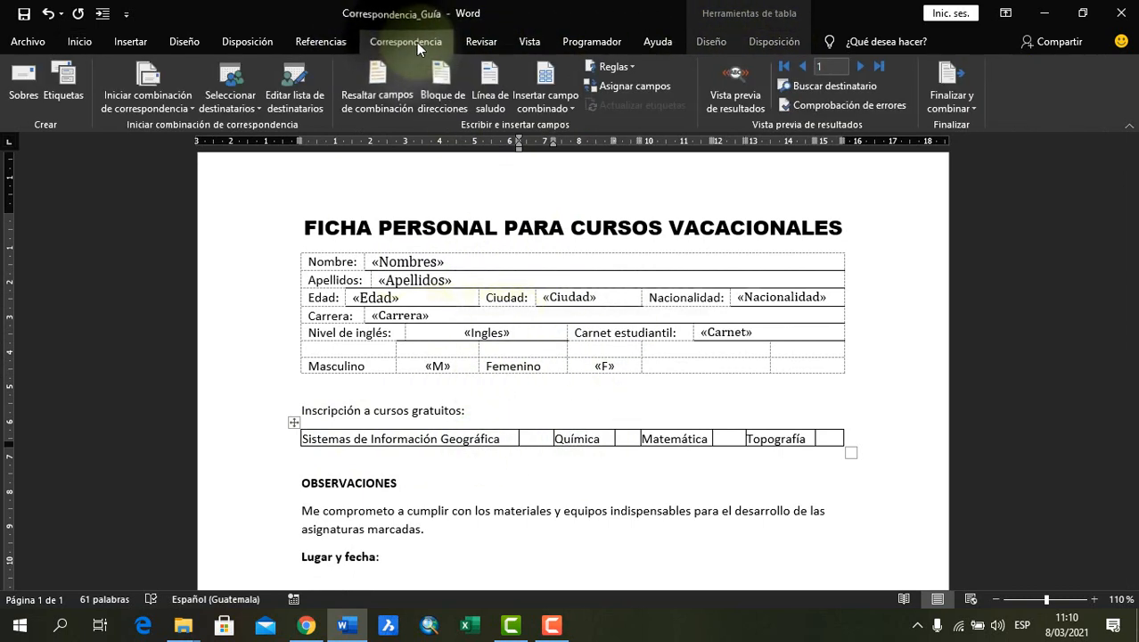
click(554, 107)
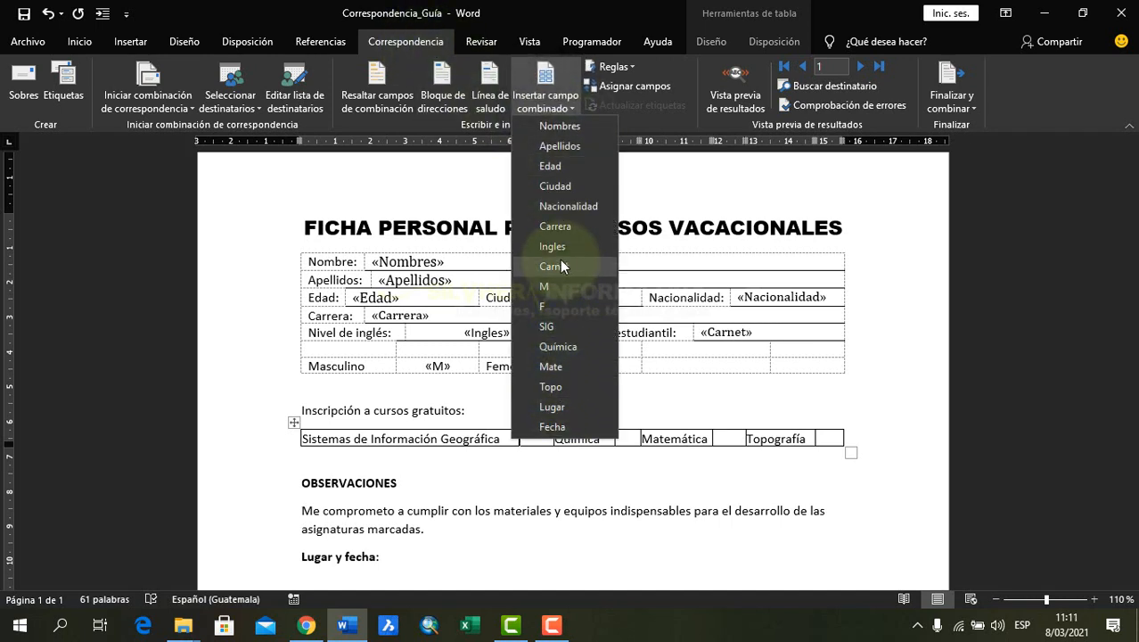
click(547, 326)
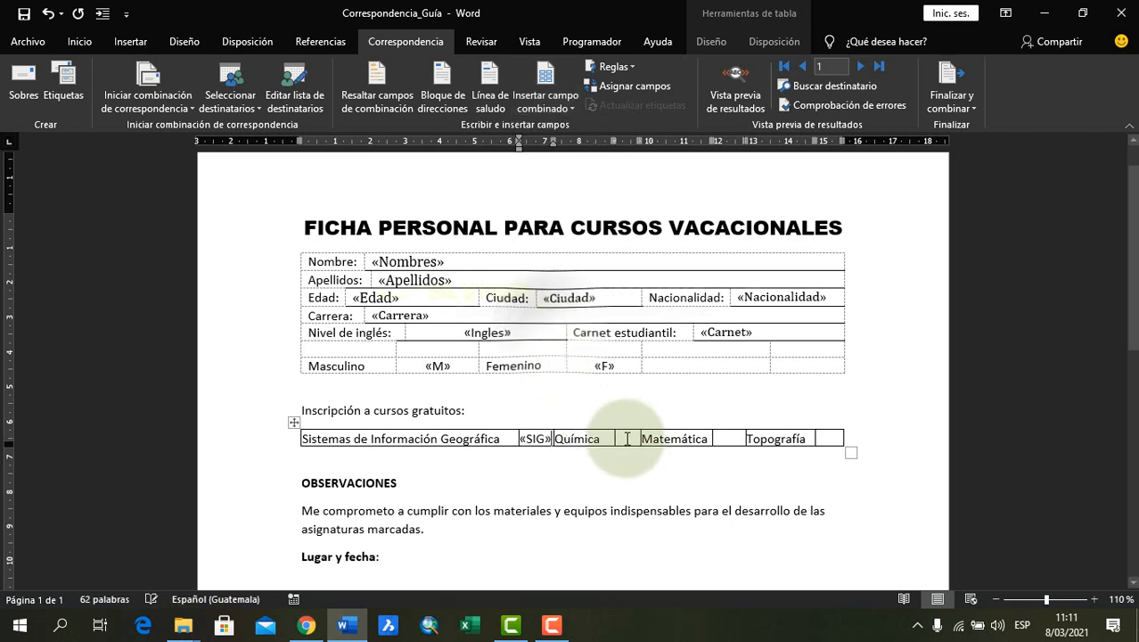
click(549, 107)
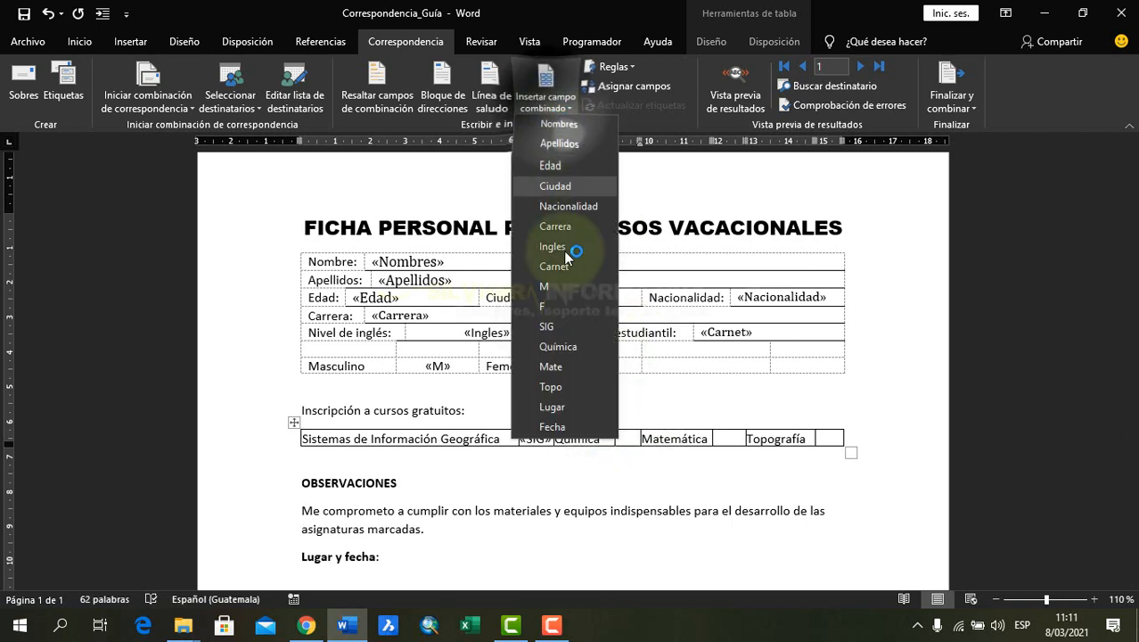
click(569, 346)
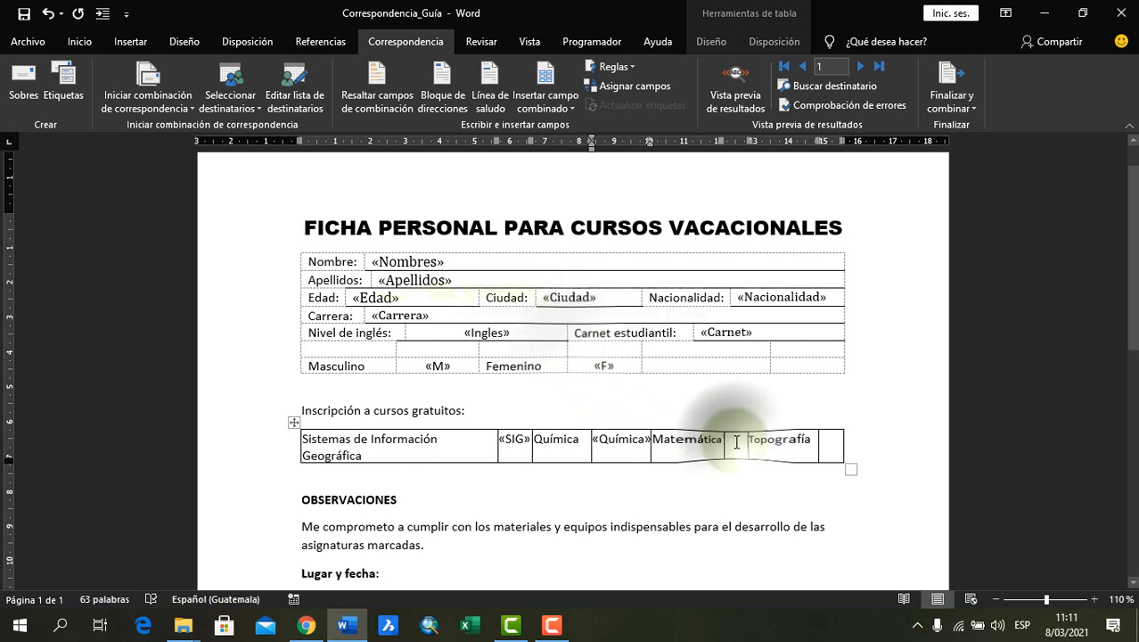
Insert the Mate merge field beside Matemática and the Topo merge field beside Topografía
click(565, 109)
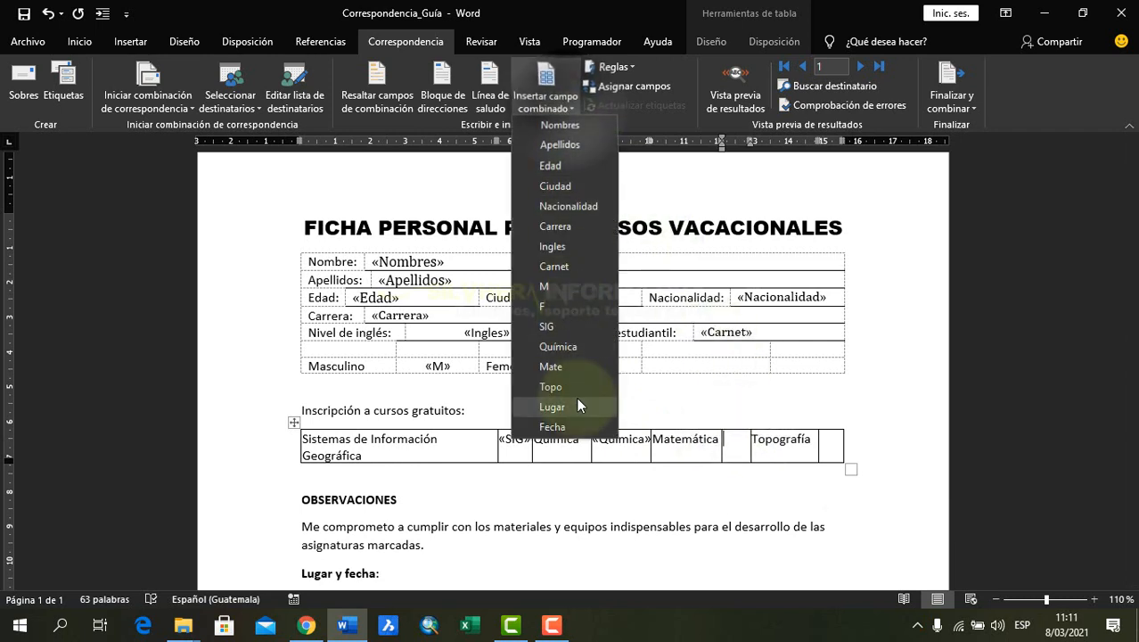
click(562, 367)
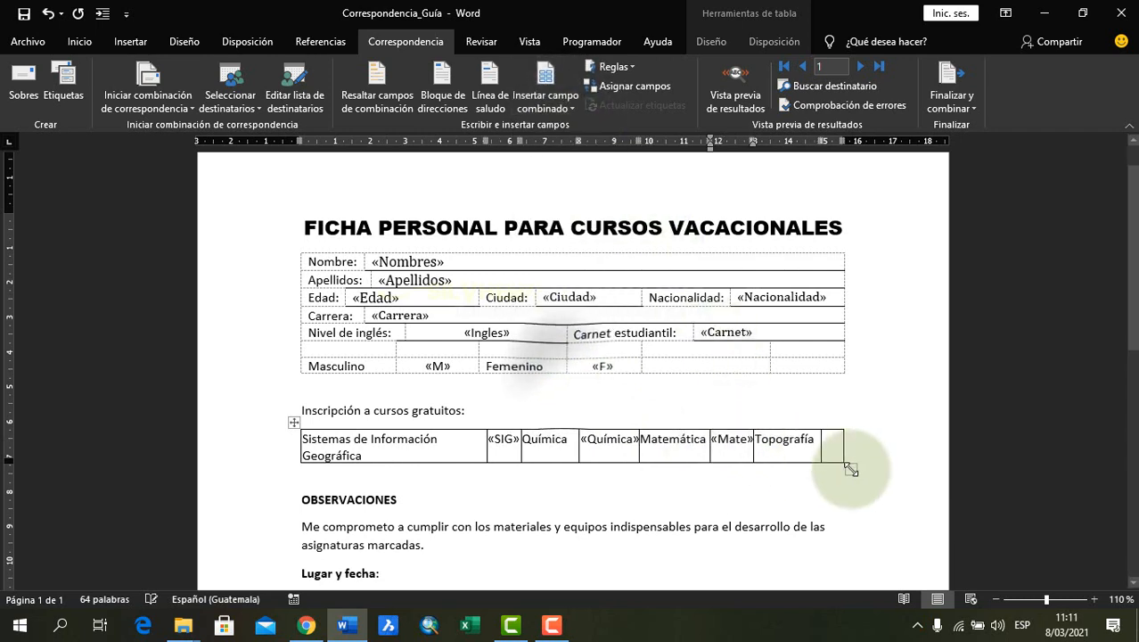
click(547, 107)
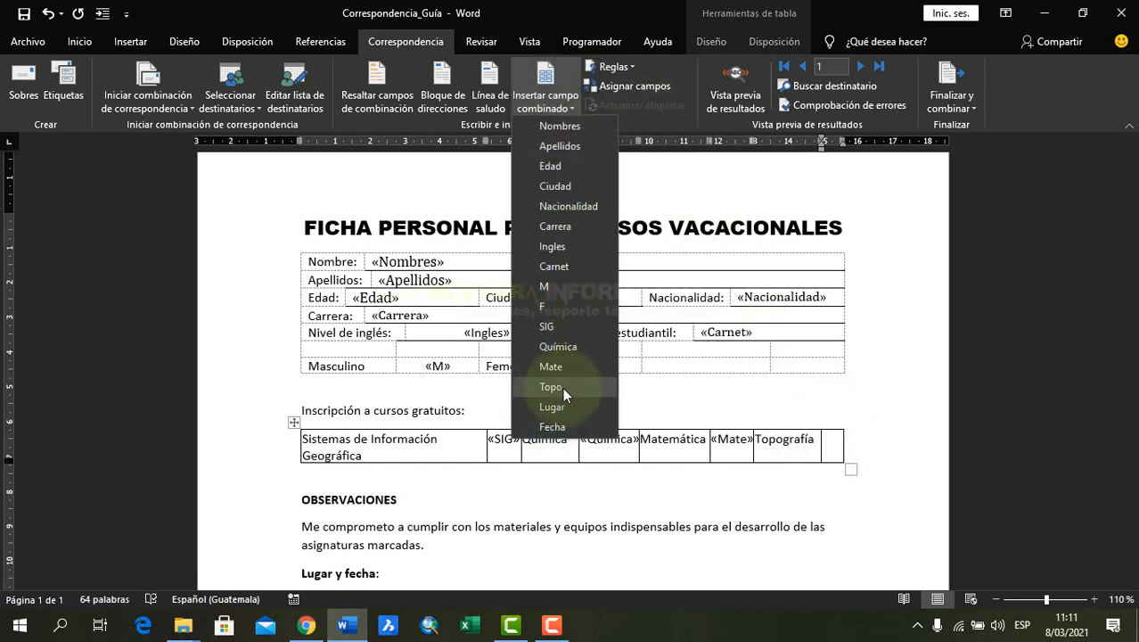
click(563, 387)
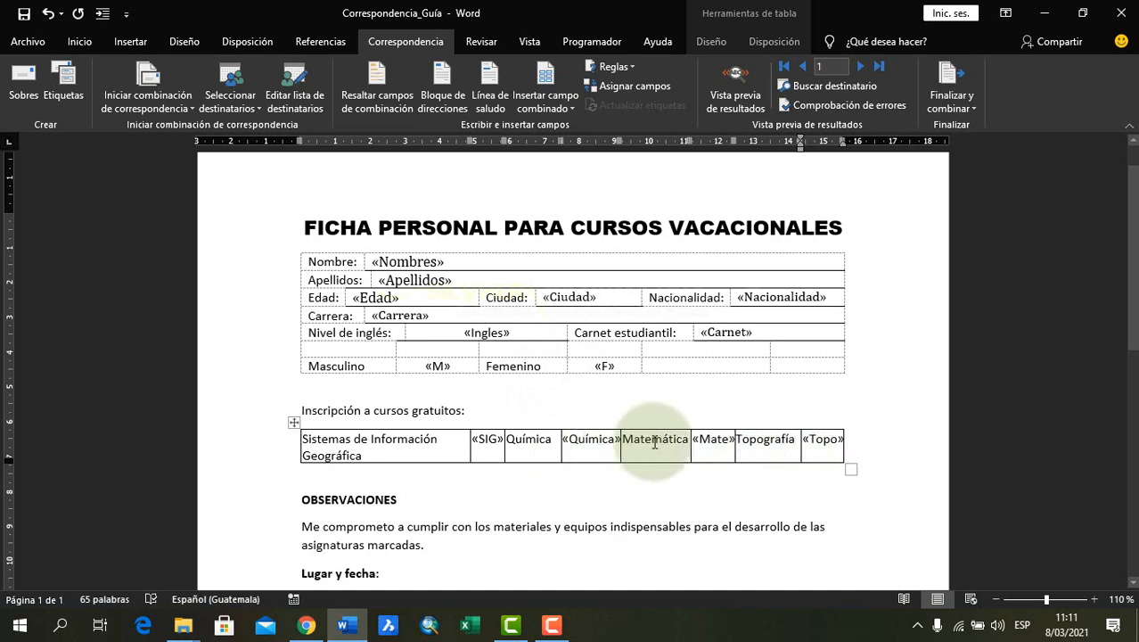
Review the merge fields inserted in the course table and beside Nivel de inglés
click(710, 441)
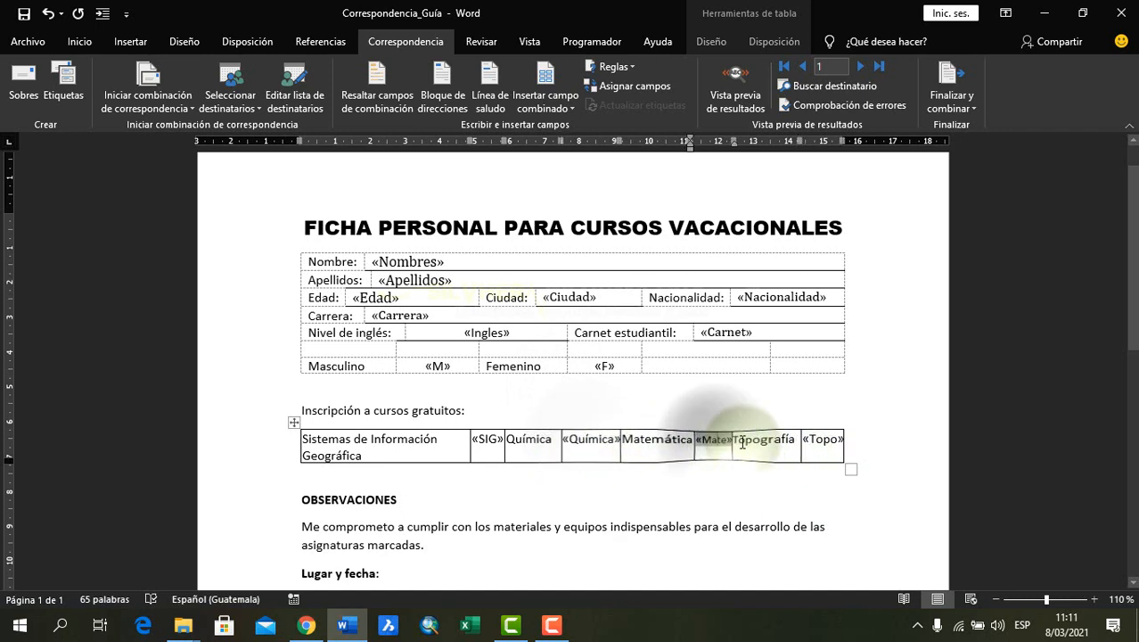
click(814, 438)
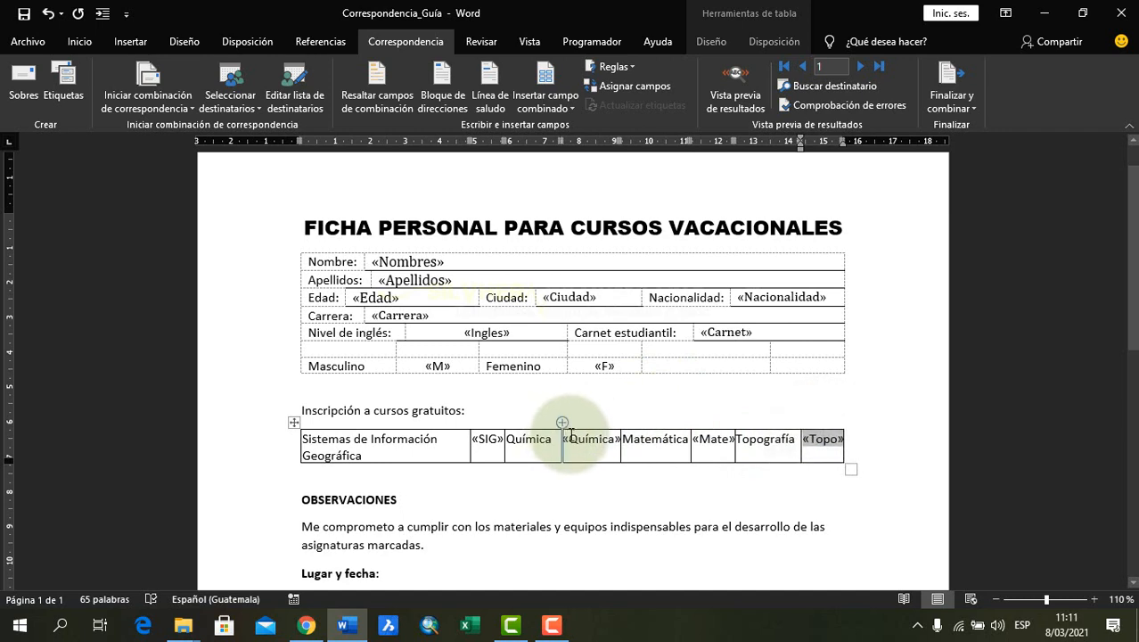
click(596, 440)
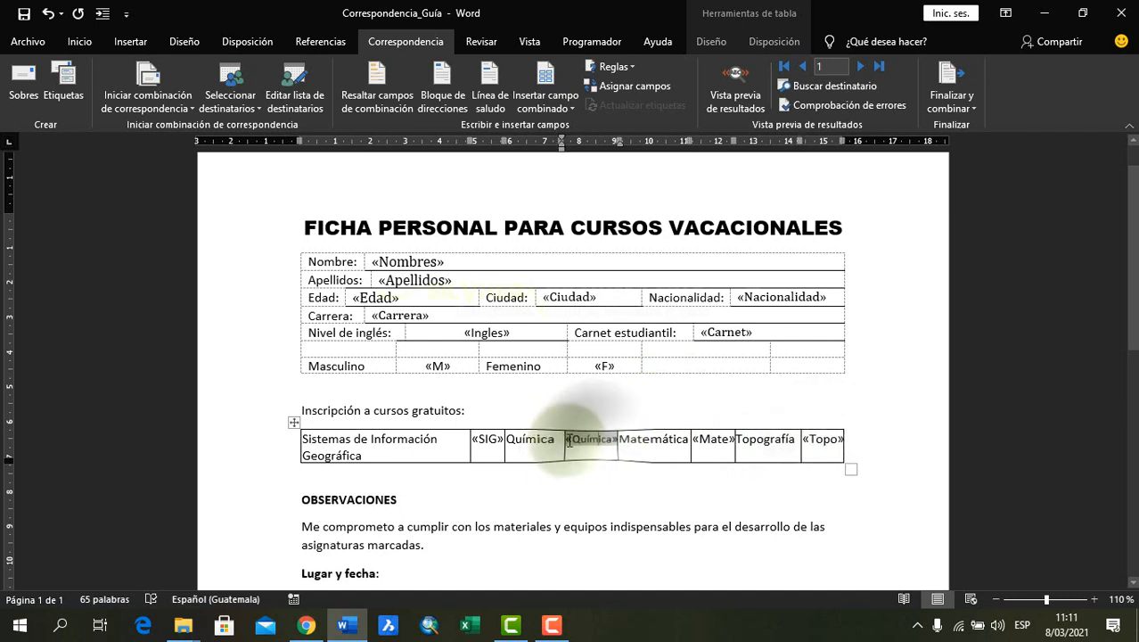
click(539, 438)
click(591, 439)
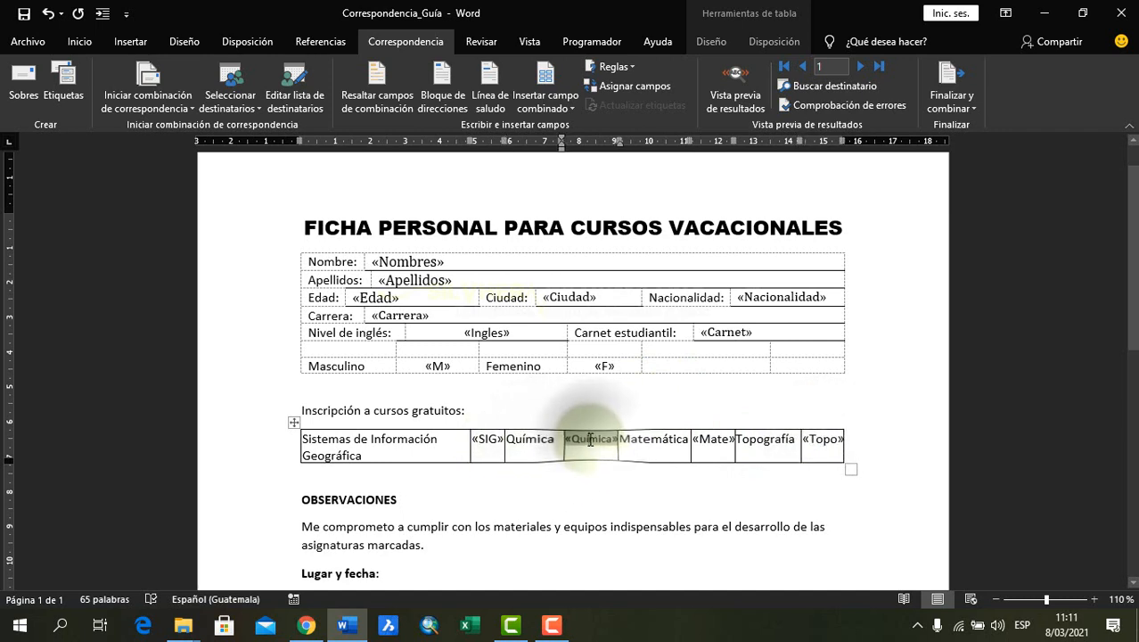
scroll(580, 443, down, 1)
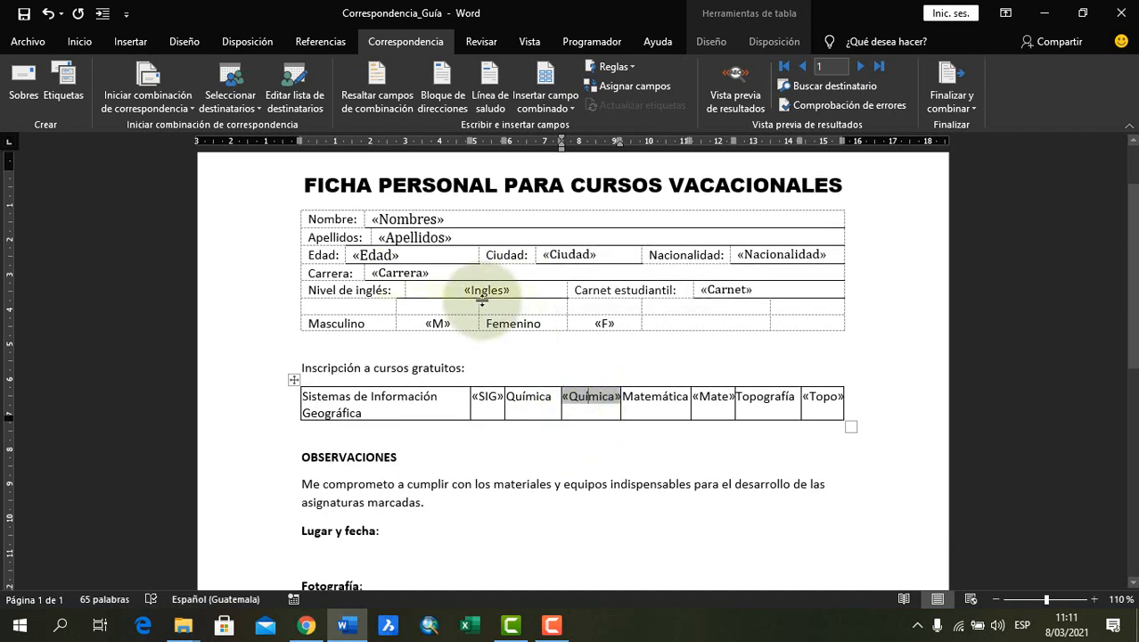
double_click(464, 289)
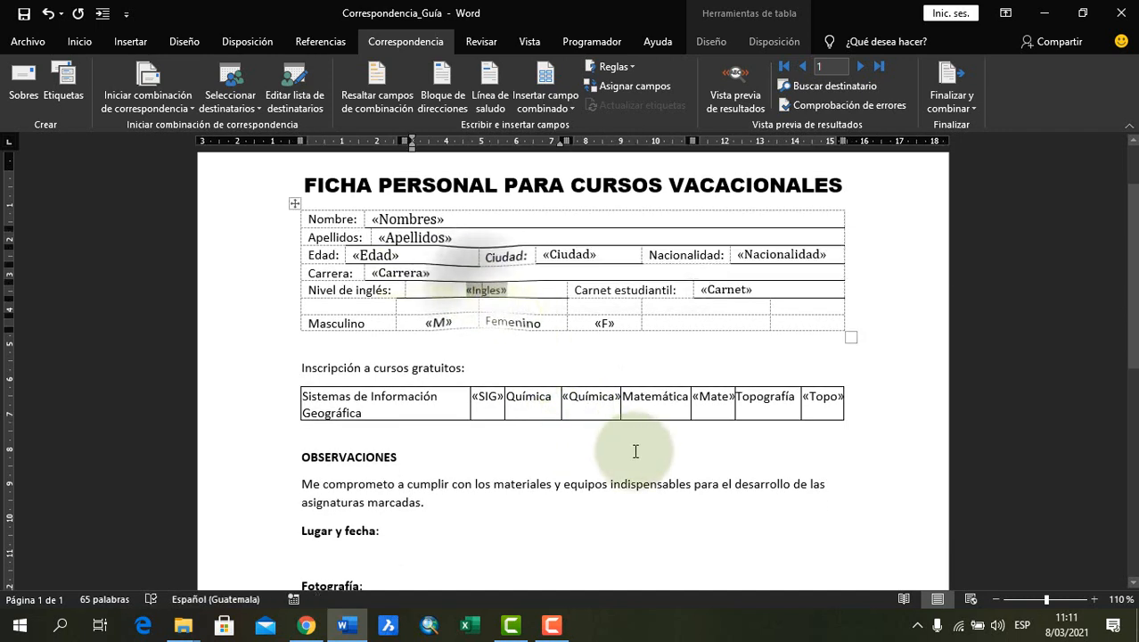
click(577, 396)
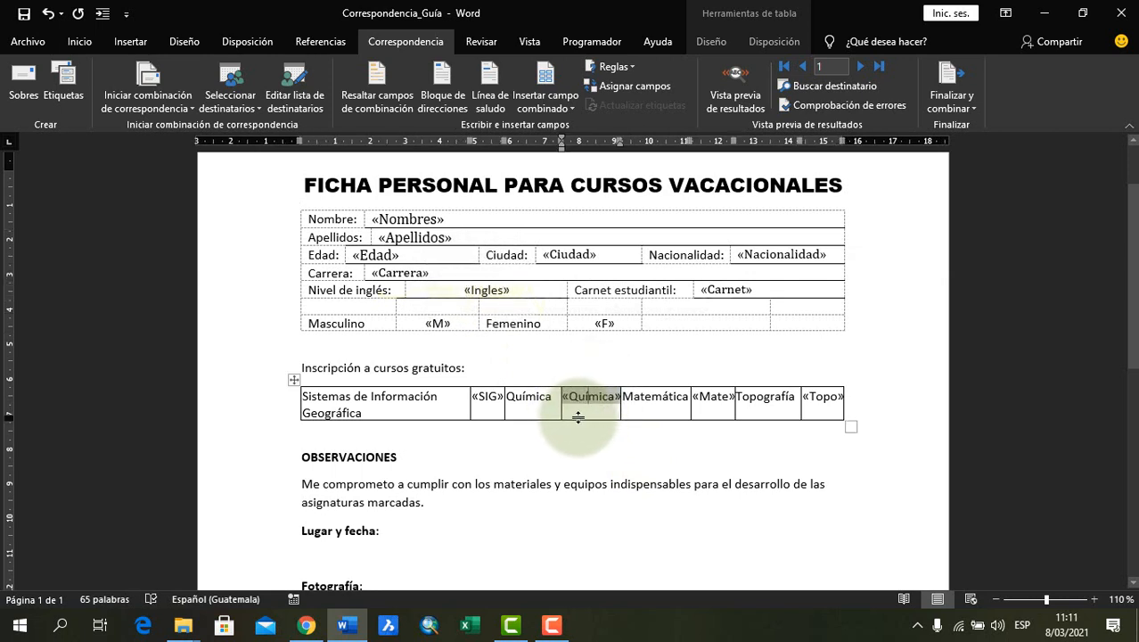
scroll(560, 450, down, 1)
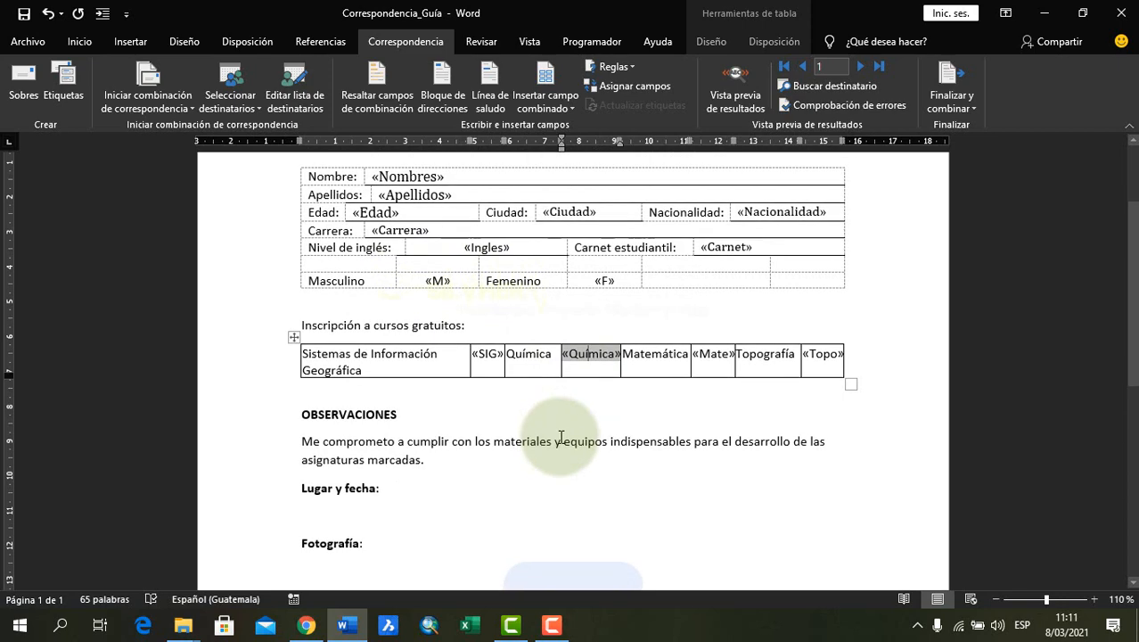
Insert the Lugar and Fecha merge fields beside Lugar y fecha, separated by a comma
scroll(549, 436, down, 1)
click(408, 452)
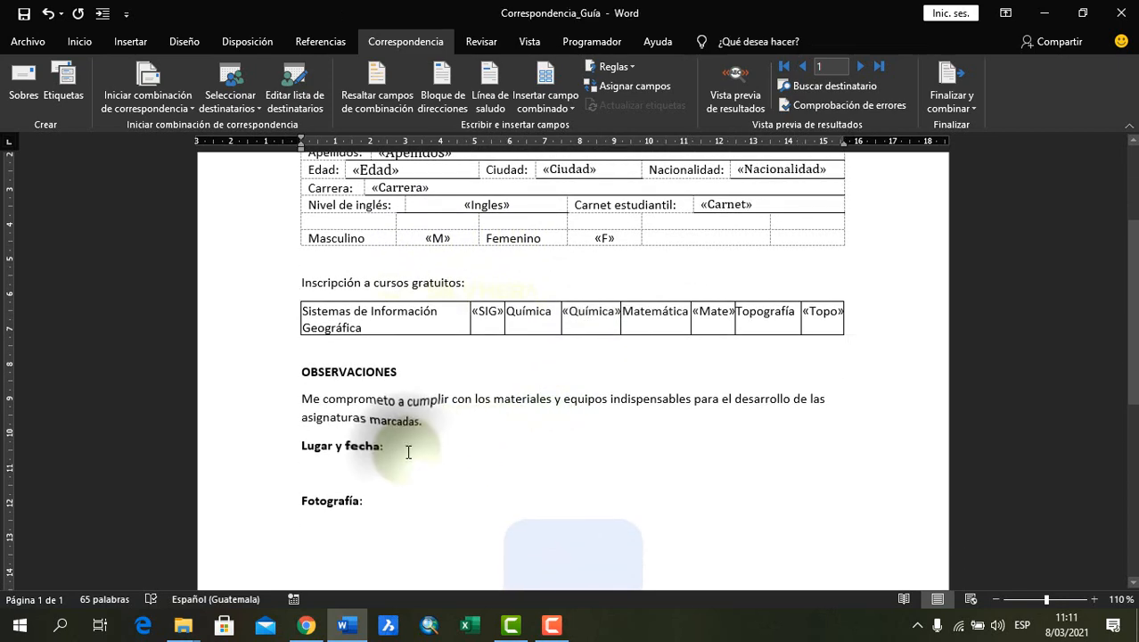
click(546, 105)
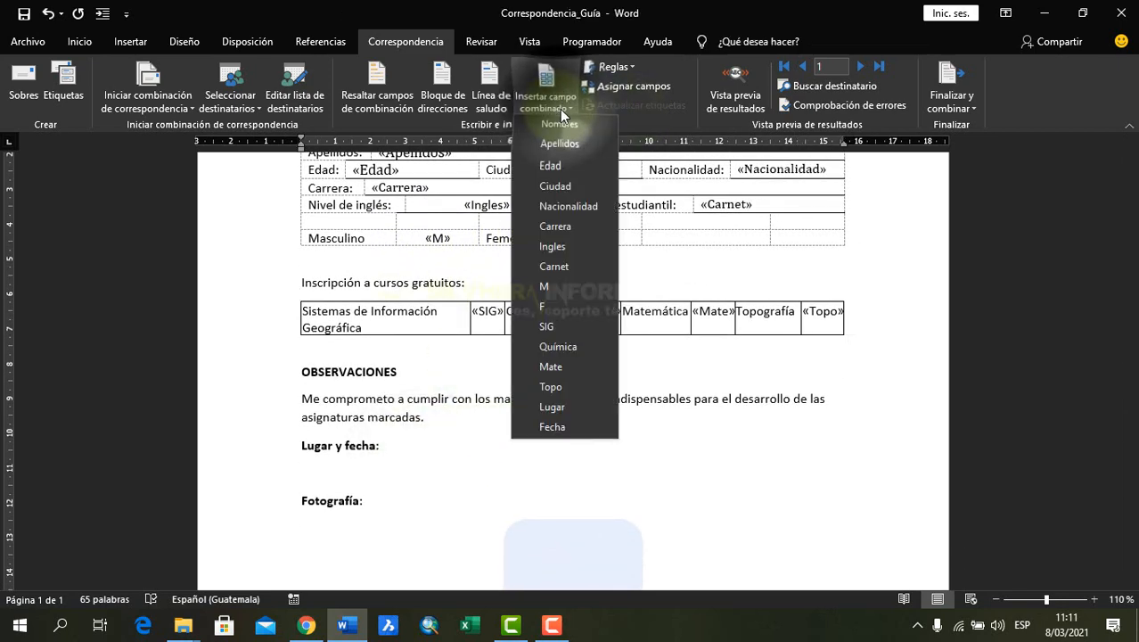
click(551, 405)
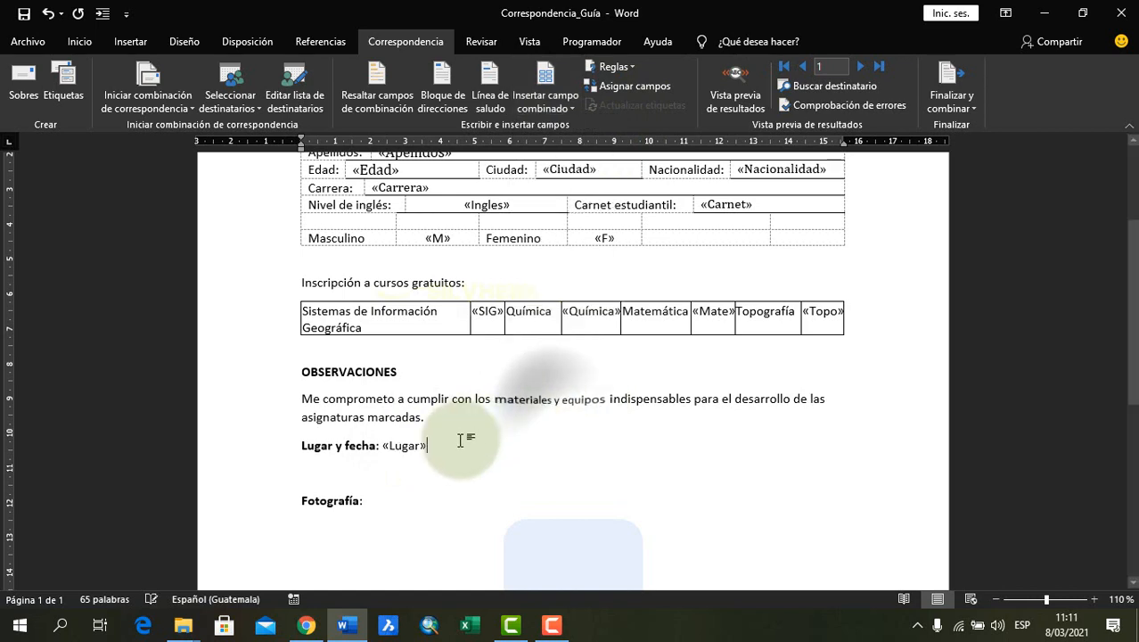
text(,)
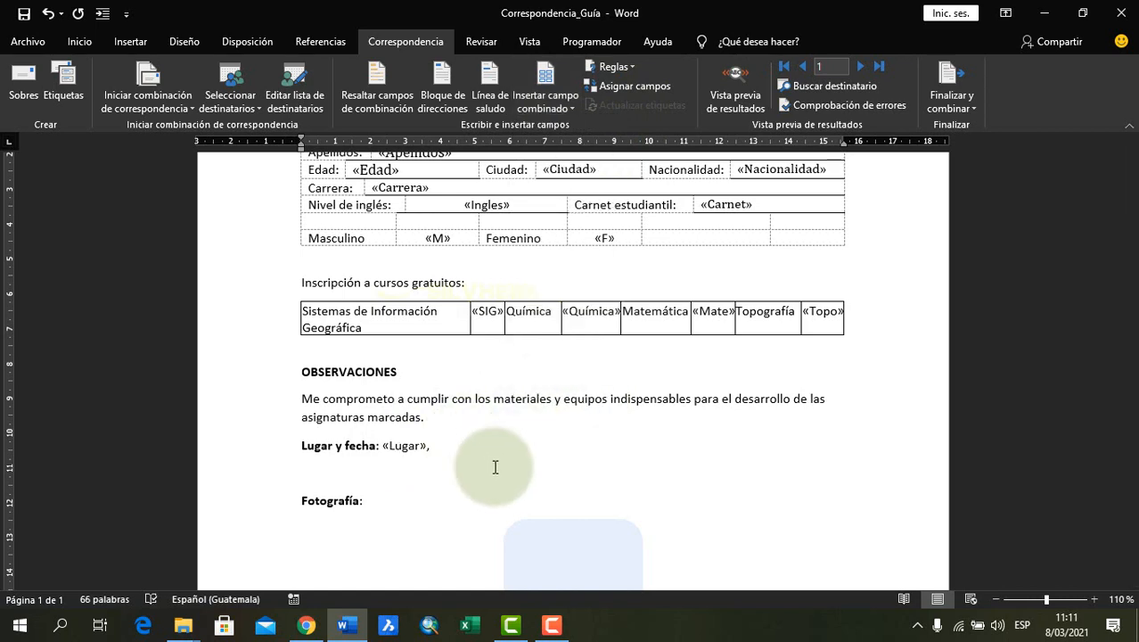
click(538, 105)
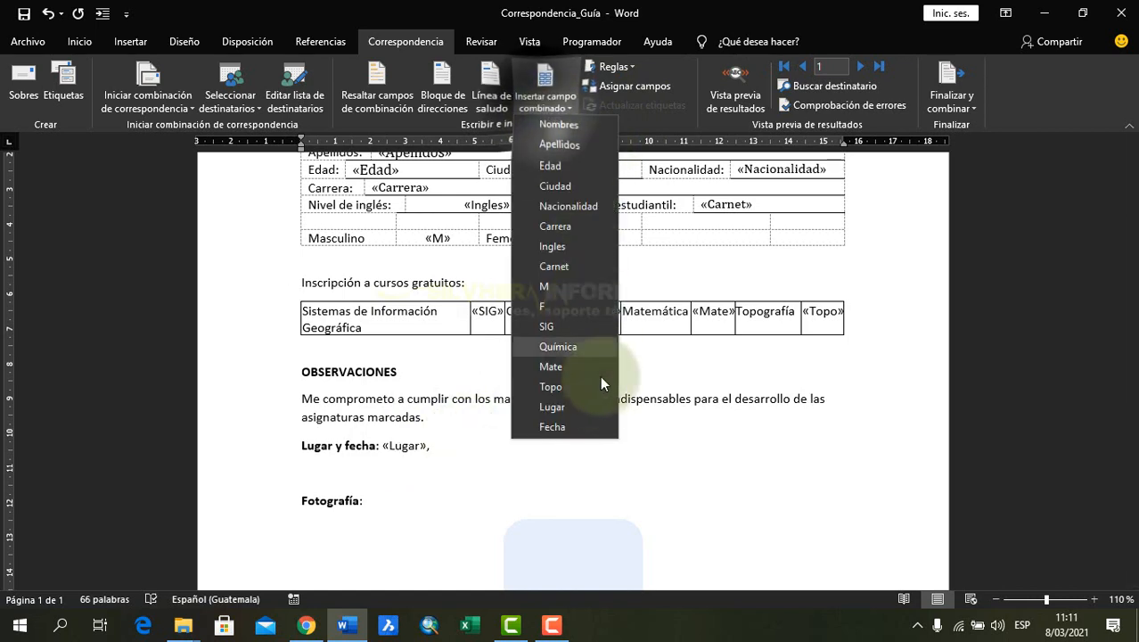
click(558, 421)
click(430, 444)
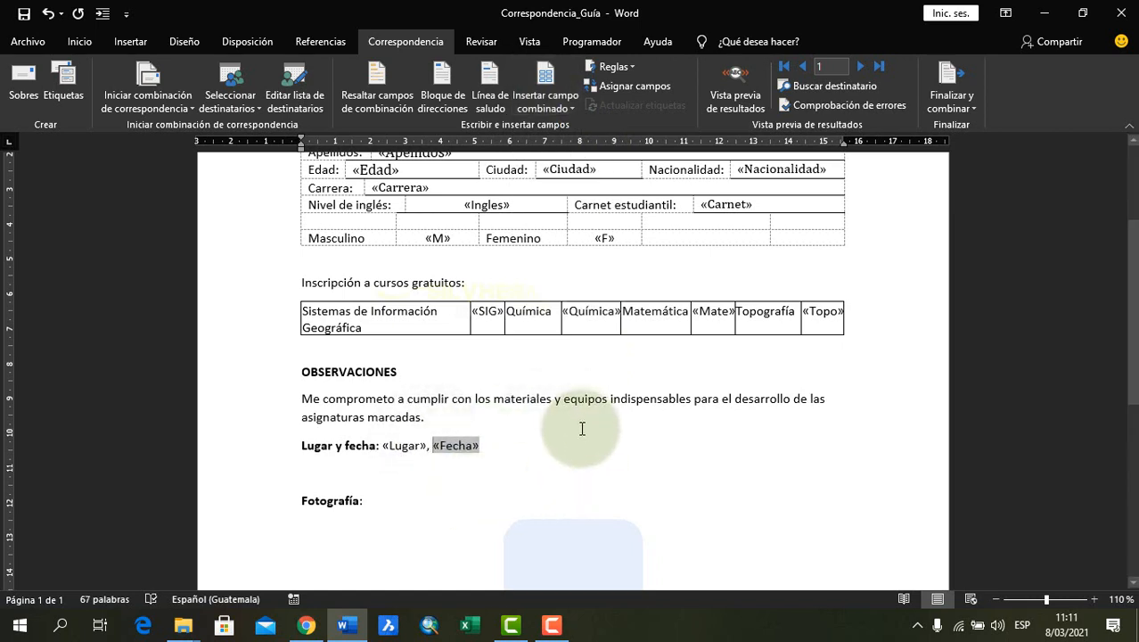
click(585, 383)
Preview the merge results and examine the first record's personal data, gender mark and course check boxes
scroll(595, 421, down, 7)
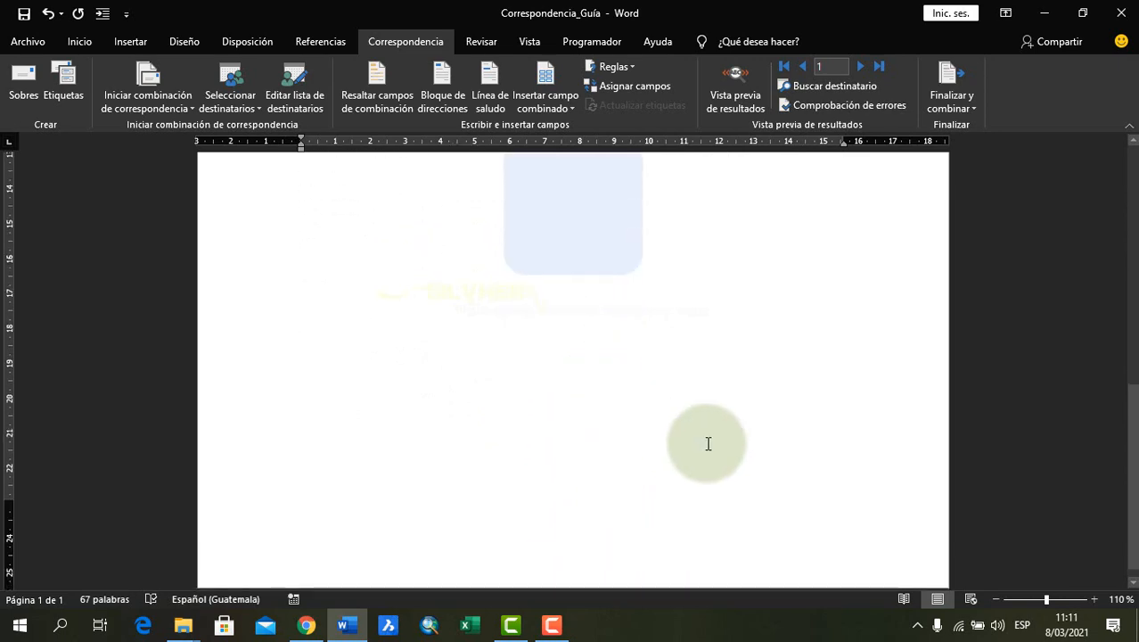
scroll(706, 442, up, 8)
scroll(707, 442, up, 3)
scroll(707, 443, down, 2)
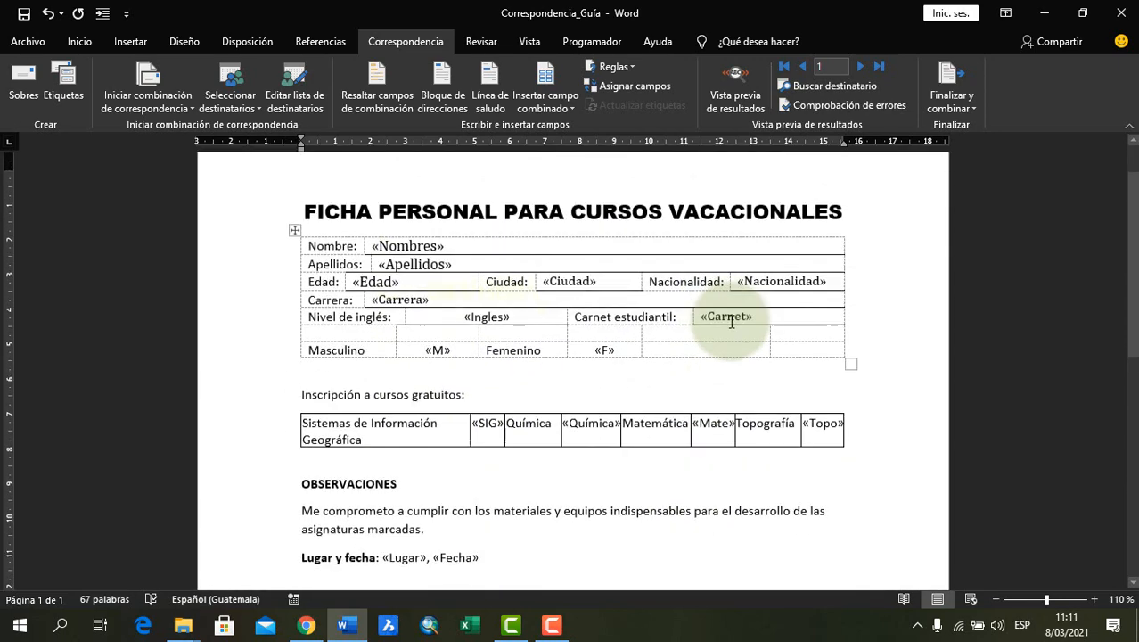
click(733, 99)
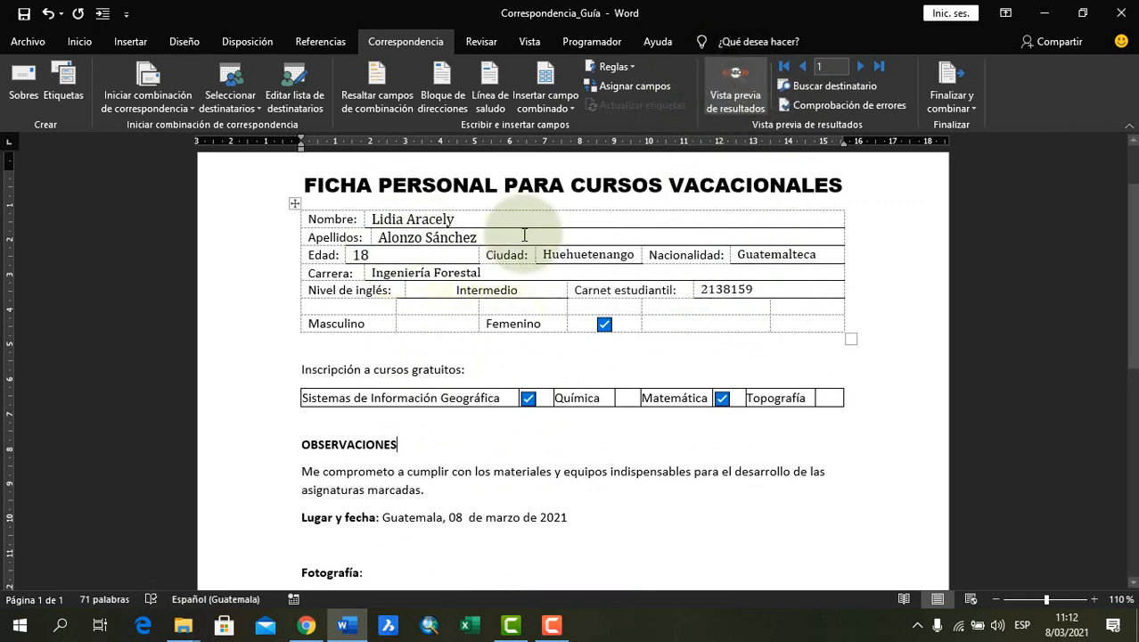
scroll(479, 303, up, 1)
click(482, 261)
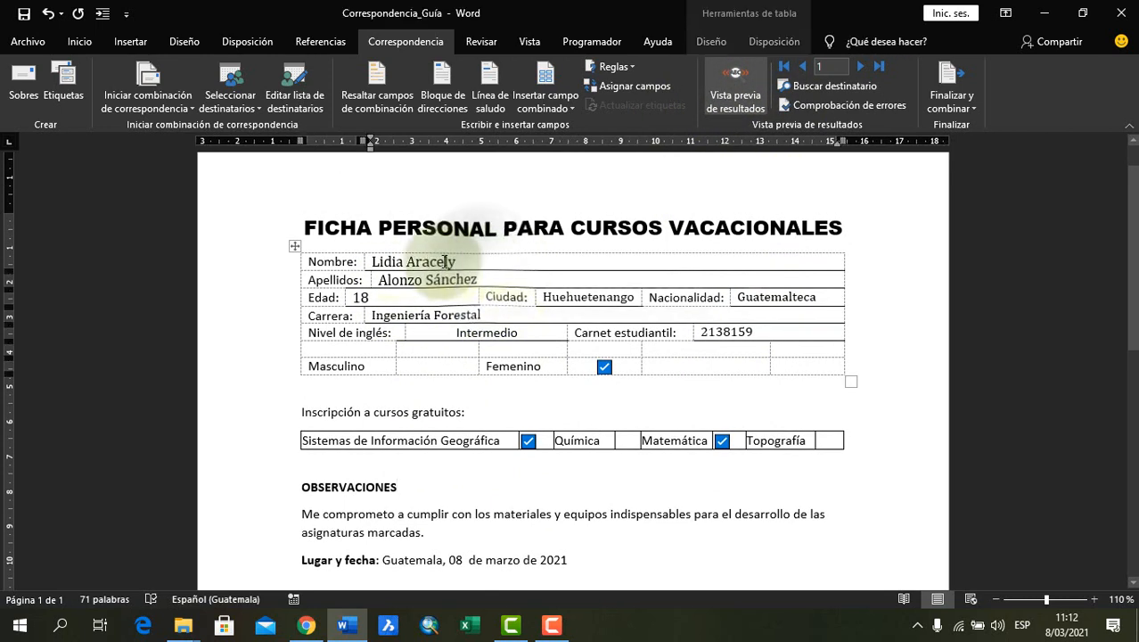
click(491, 280)
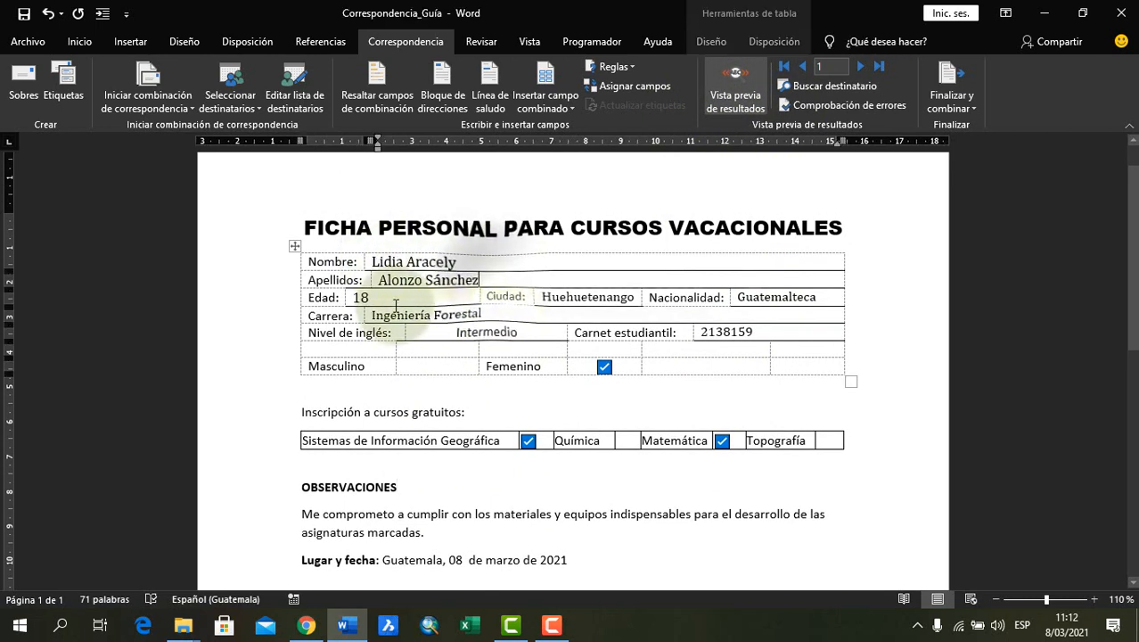
click(561, 298)
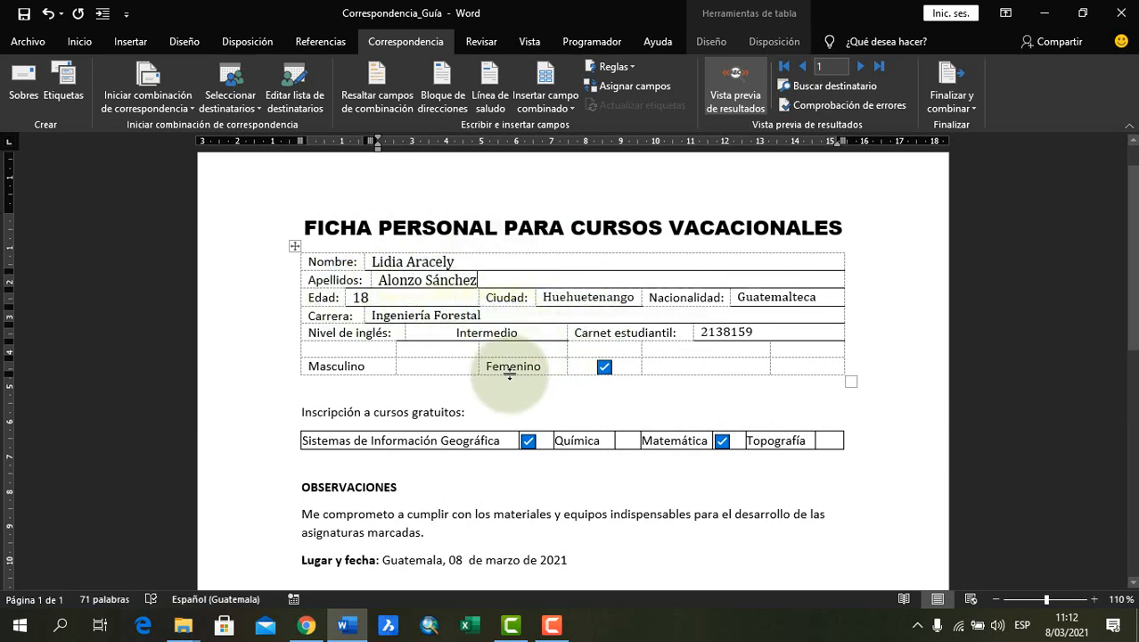
scroll(511, 373, down, 1)
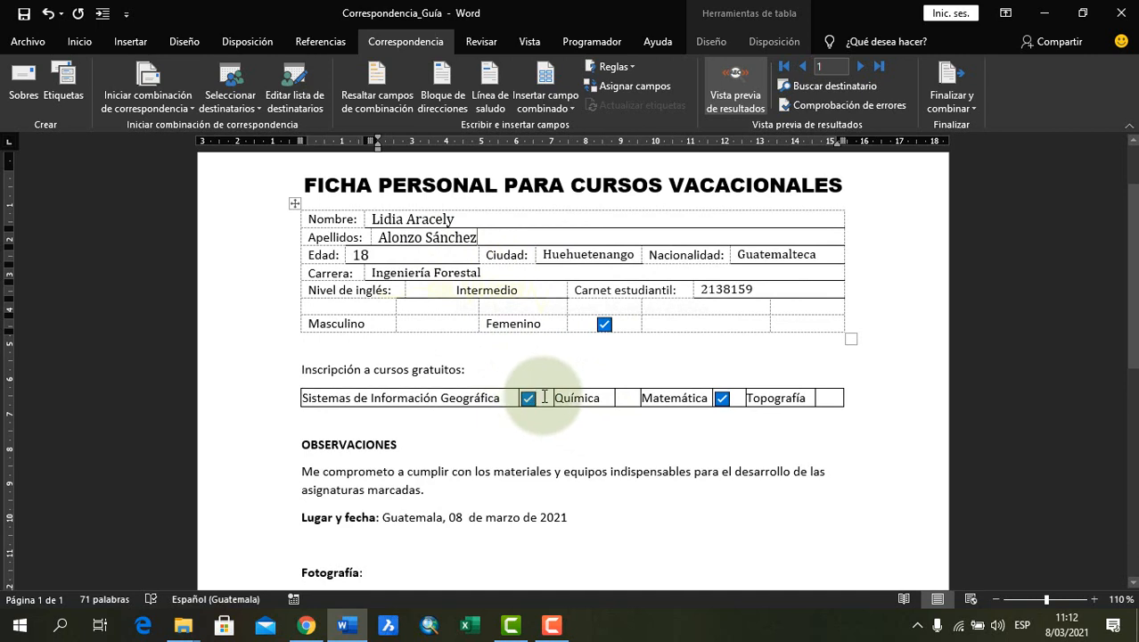
click(538, 397)
click(528, 398)
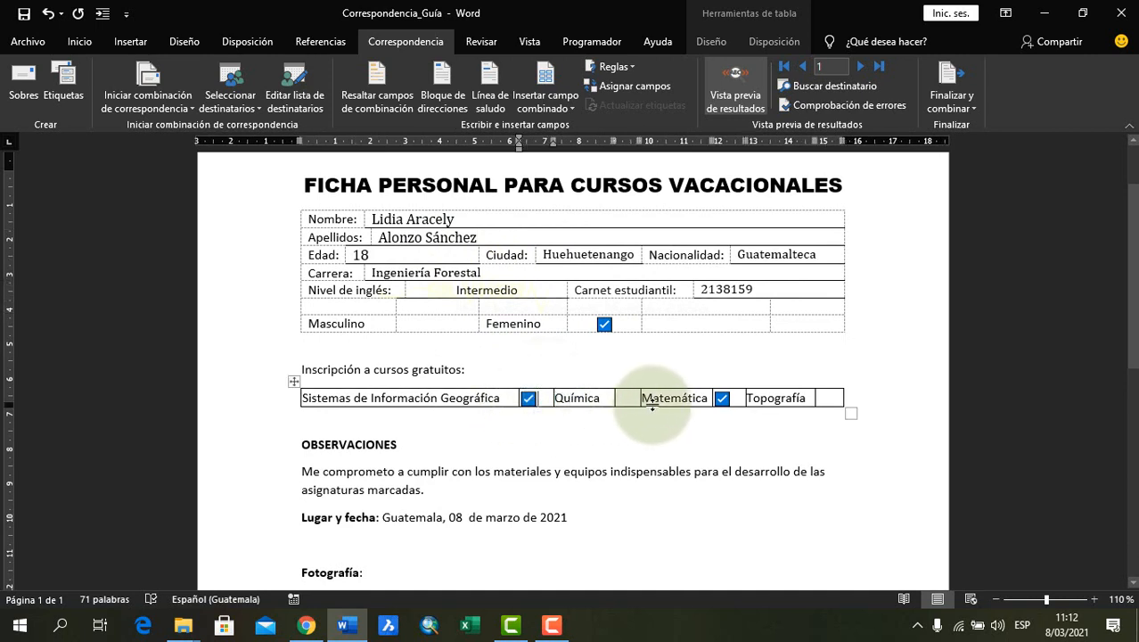
click(715, 397)
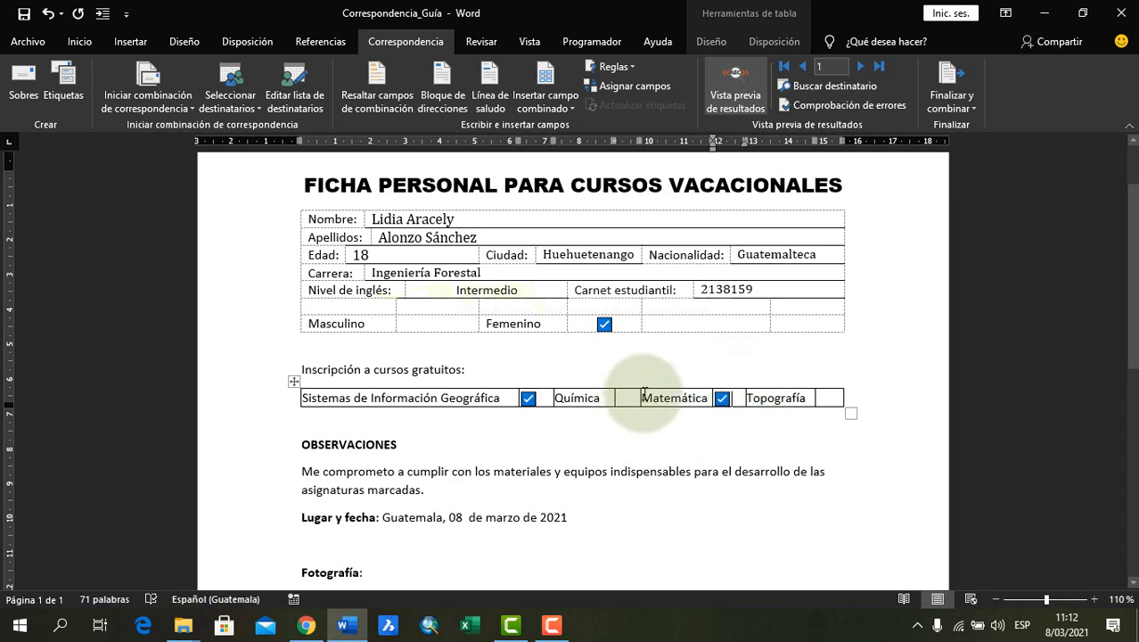
Return to the merge field view to check the Química field, and preview the first record's results again
click(735, 89)
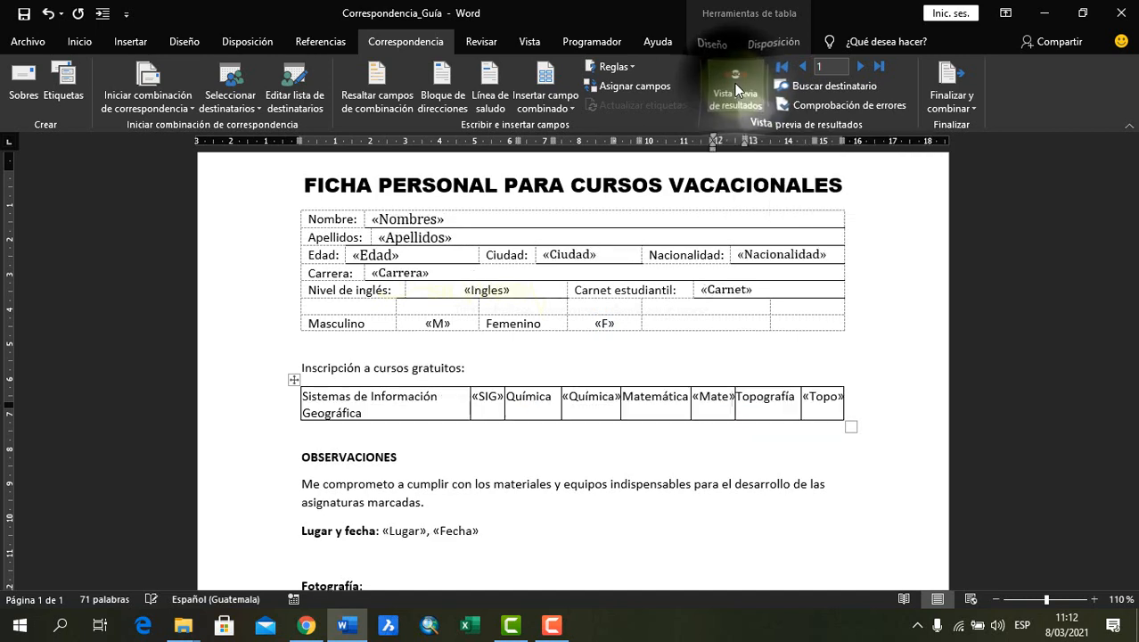
click(602, 404)
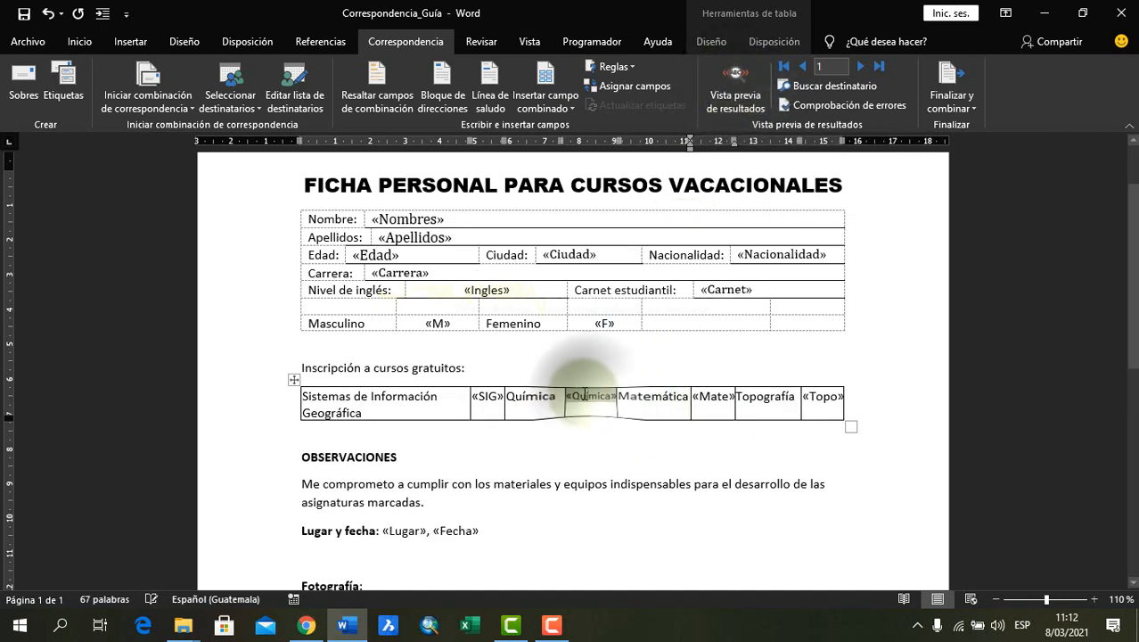
click(736, 87)
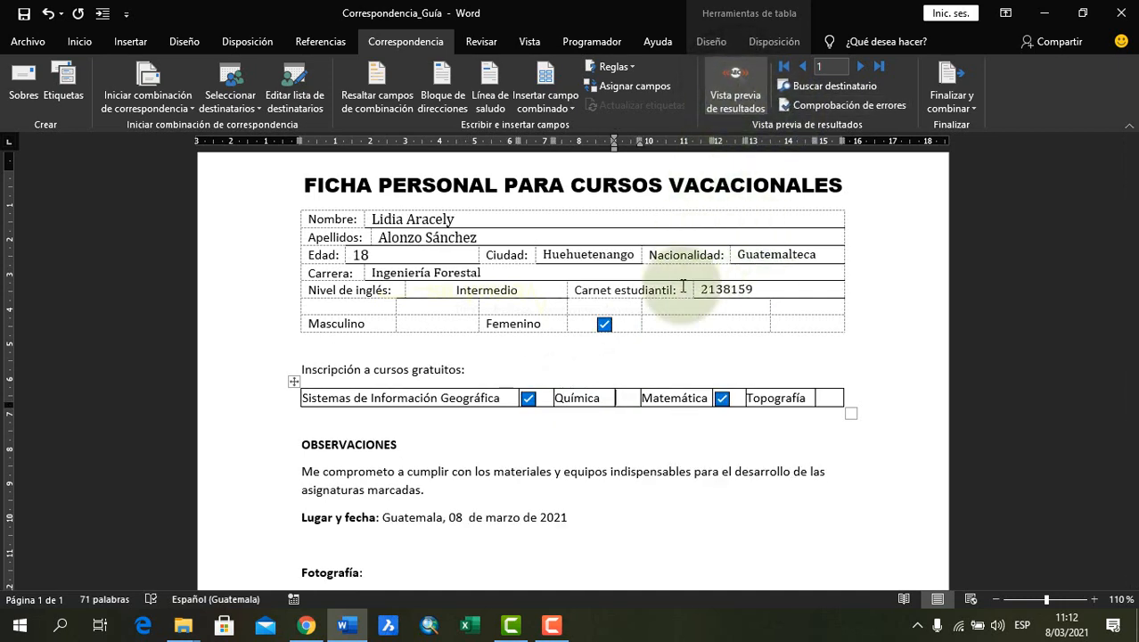
scroll(634, 407, down, 1)
scroll(630, 406, up, 2)
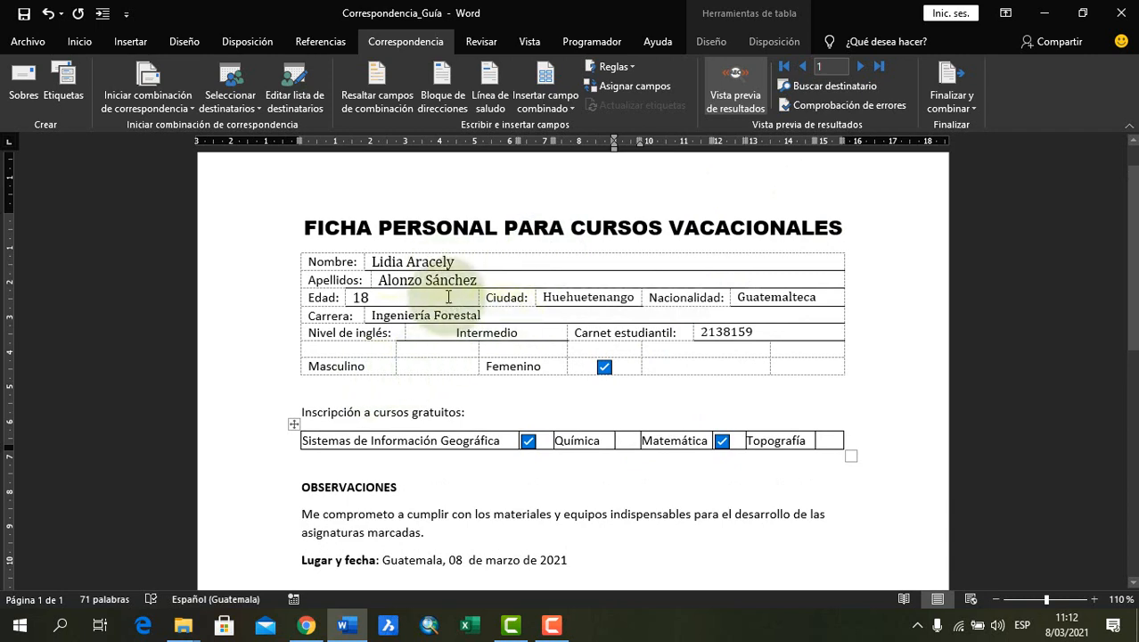
Browse the previewed forms one record at a time up to record 7, and jump to the last record
click(860, 69)
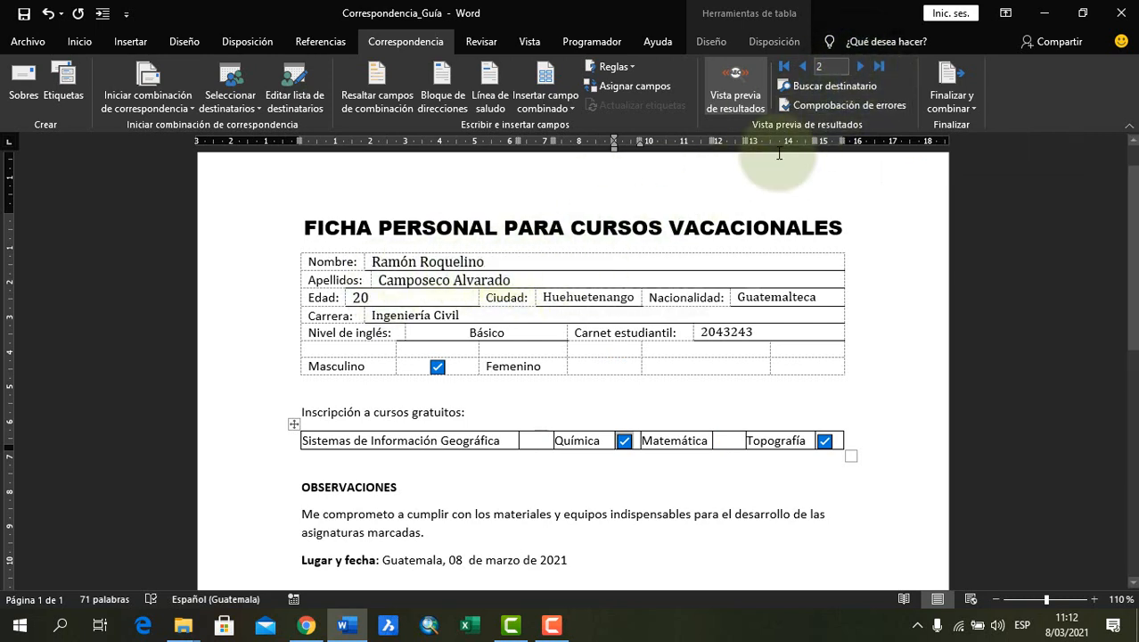
click(860, 67)
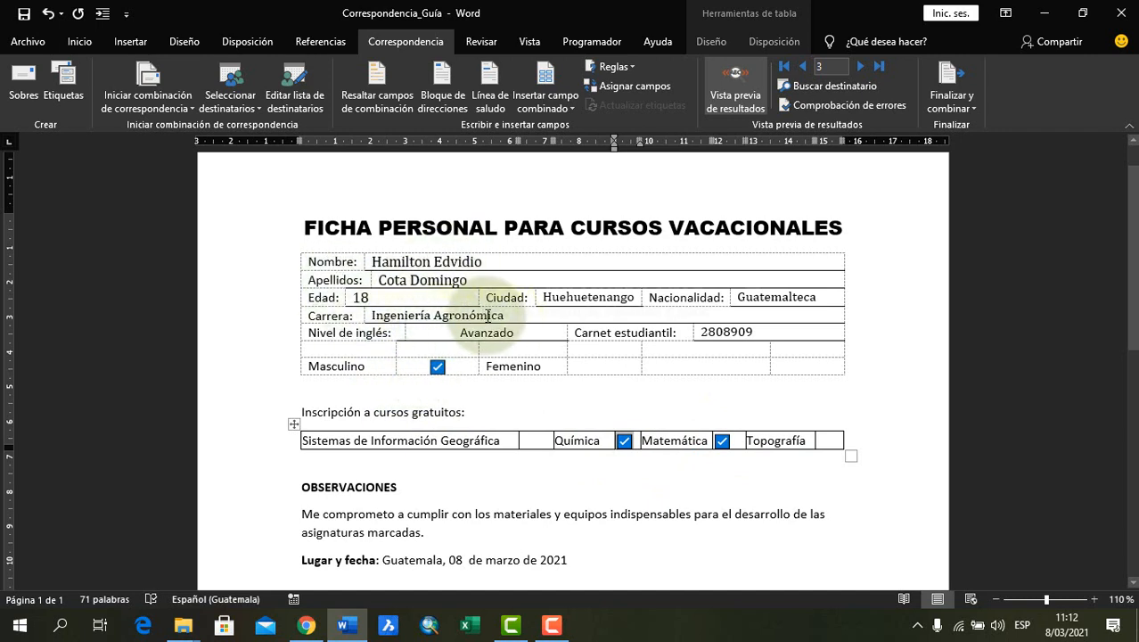
click(860, 66)
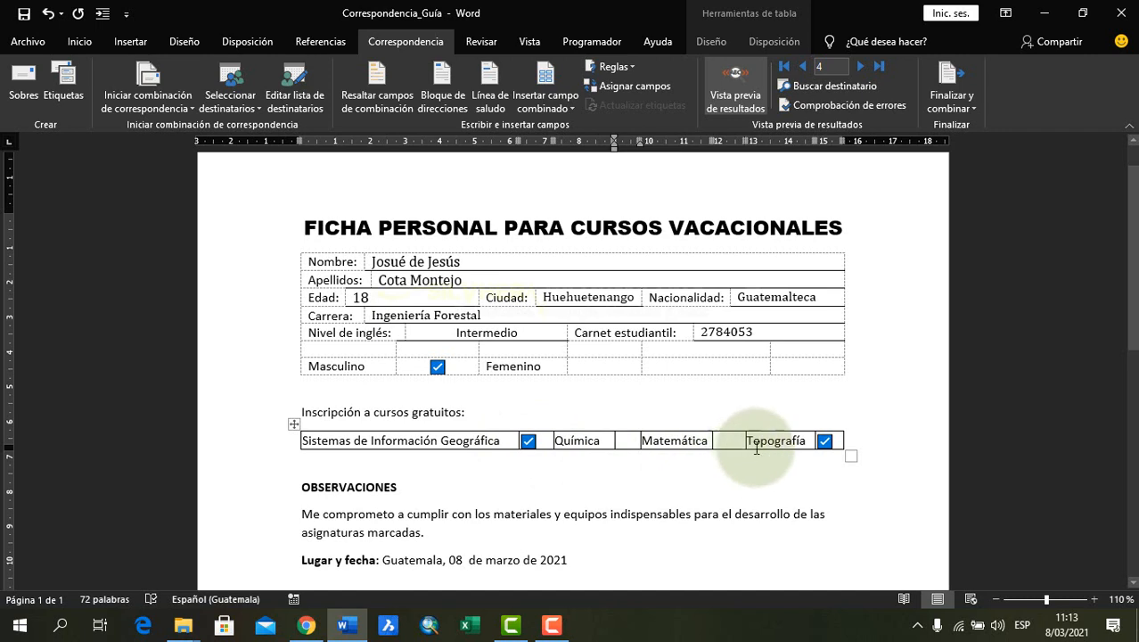
click(860, 66)
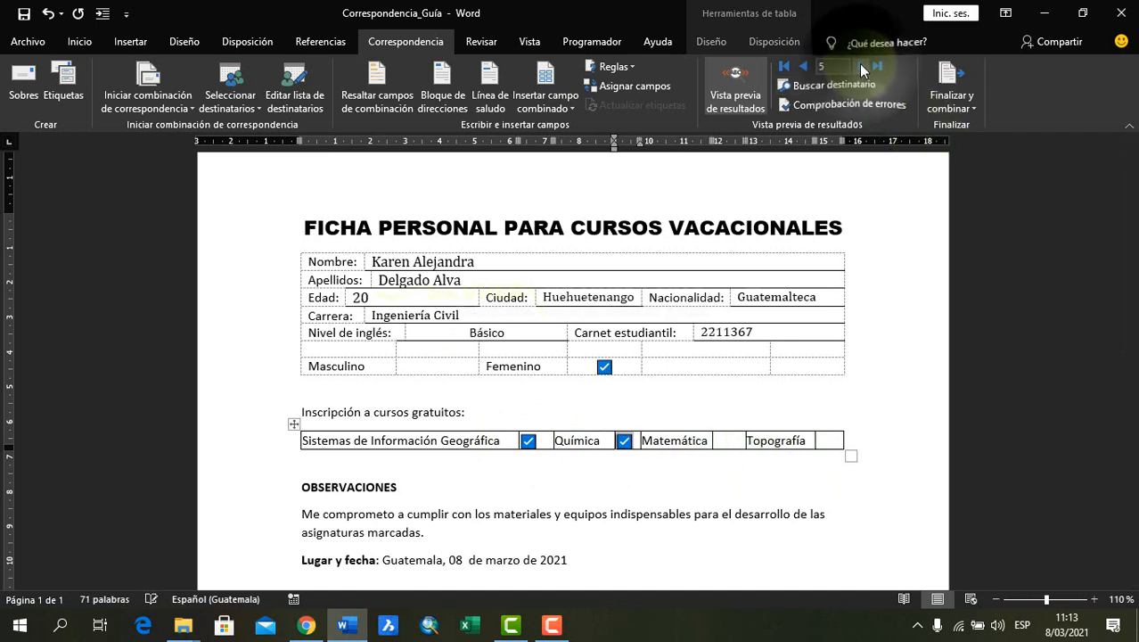
click(860, 66)
click(860, 66)
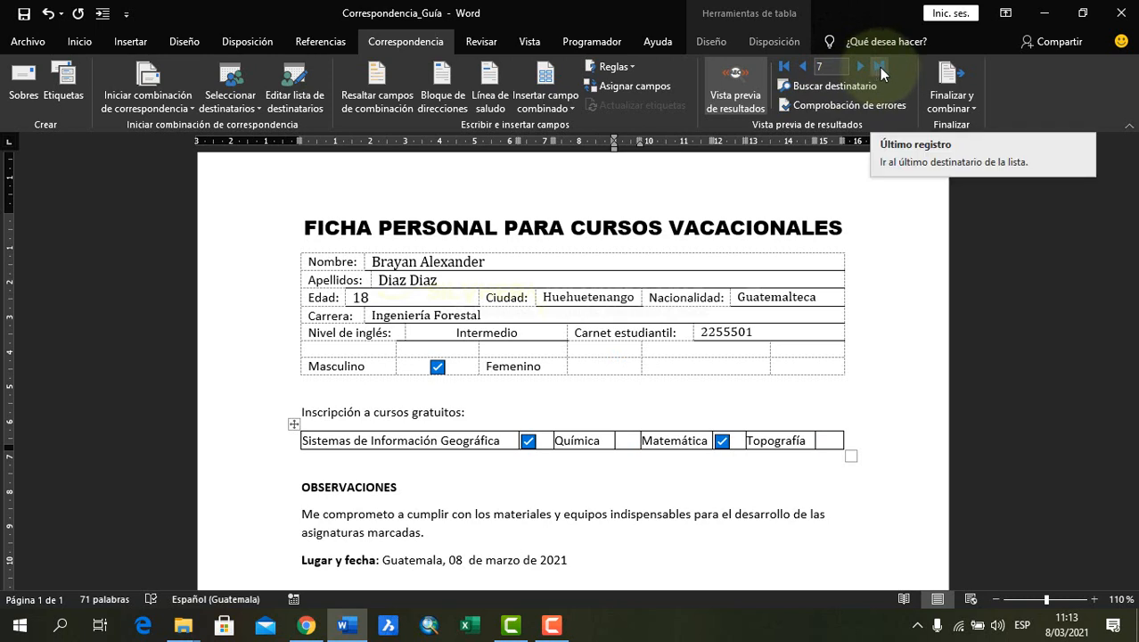
click(878, 67)
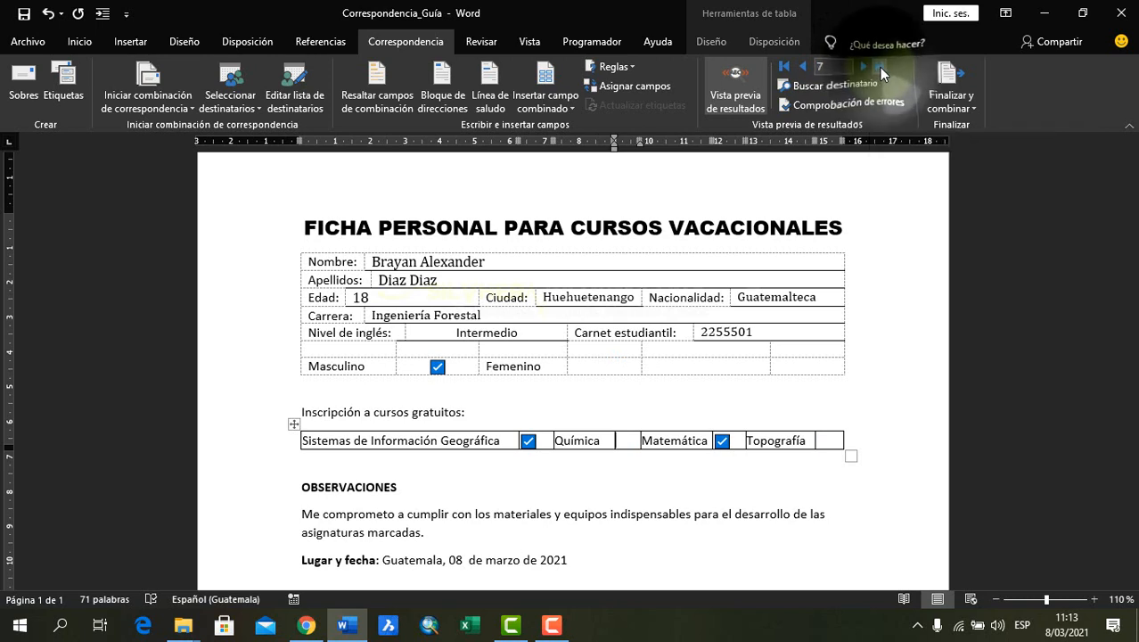
Examine the last record's previewed form, from the title and course table down to the photo placeholder
click(827, 68)
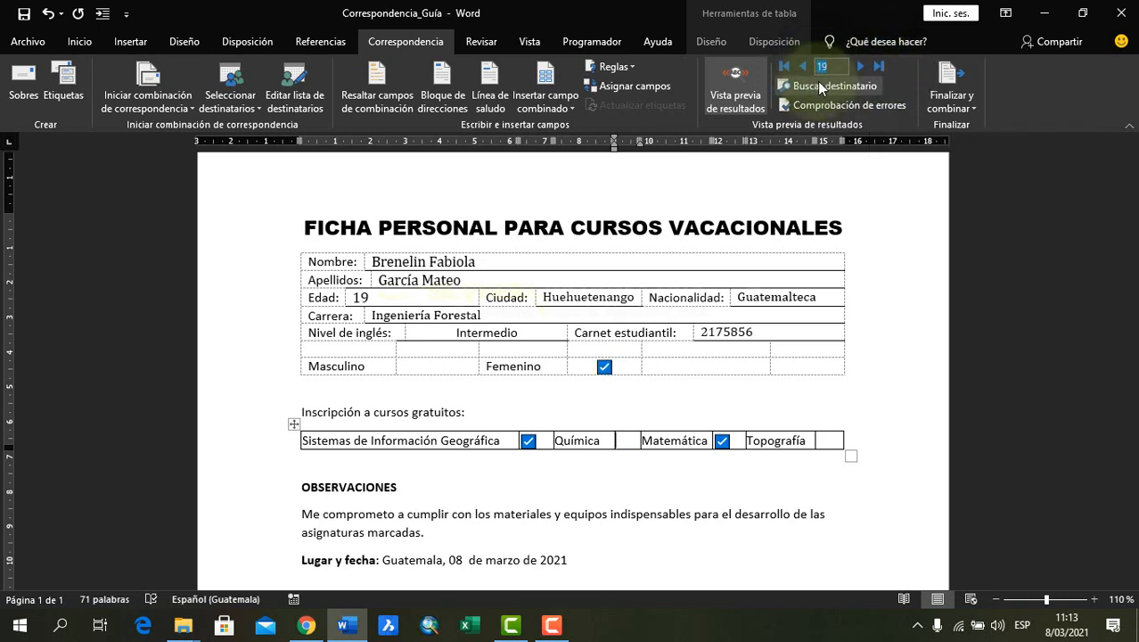
click(722, 363)
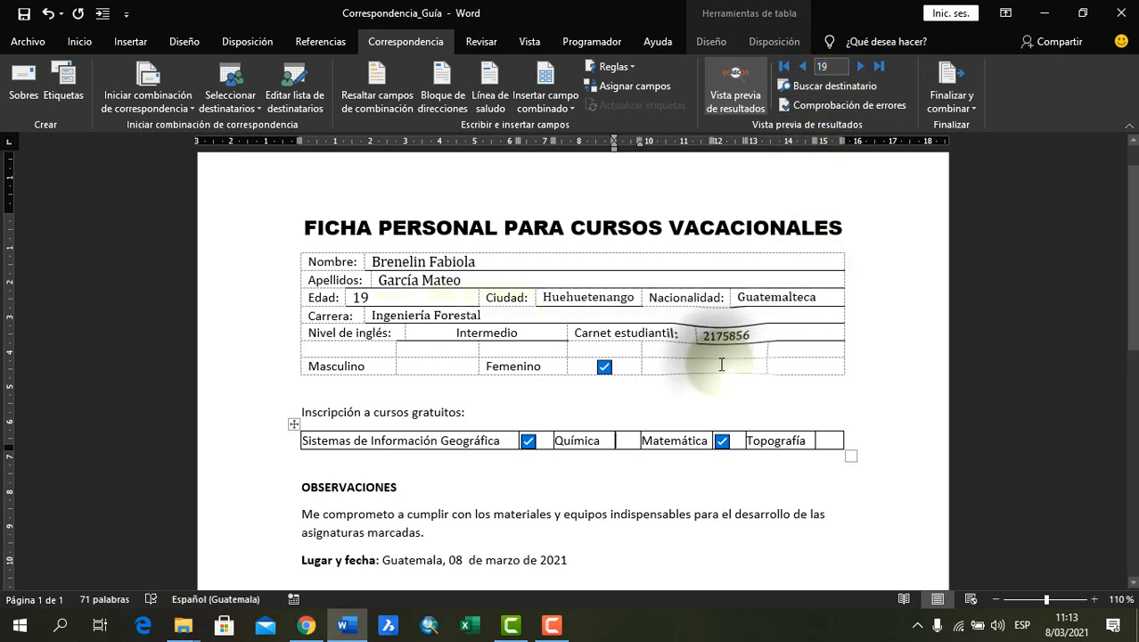
click(824, 440)
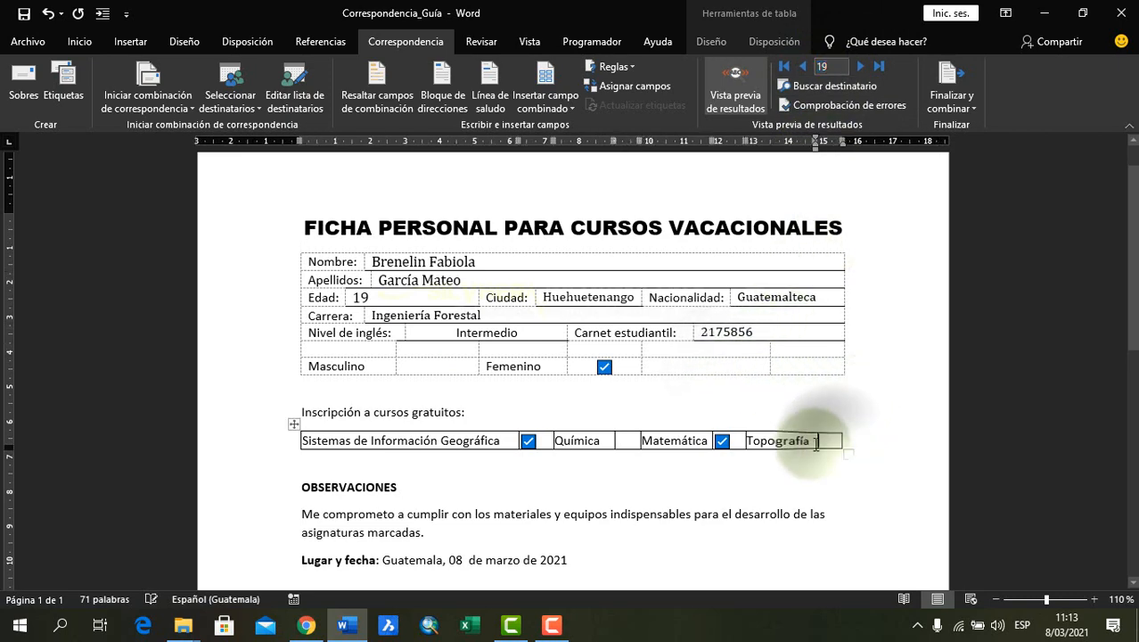
scroll(663, 450, down, 9)
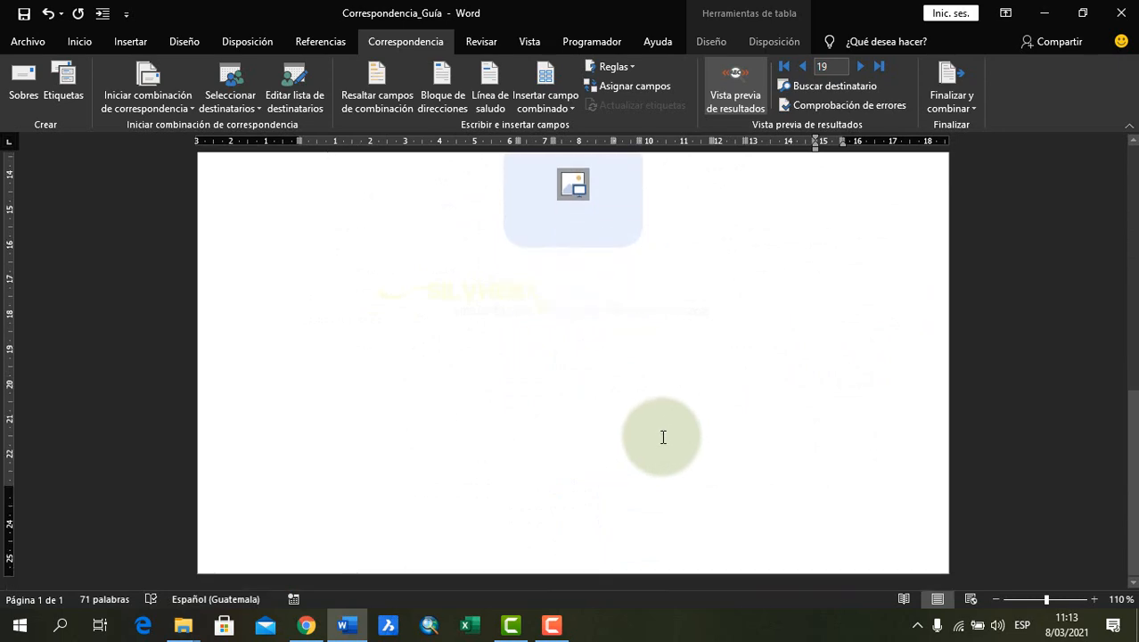
scroll(664, 436, up, 4)
scroll(664, 436, up, 5)
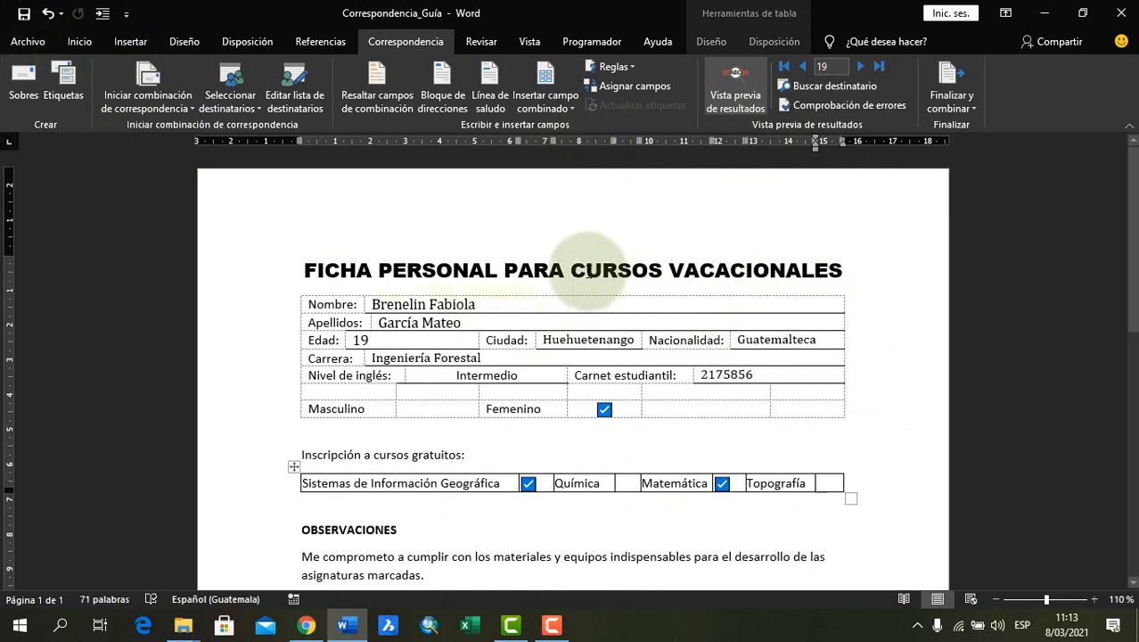
click(571, 270)
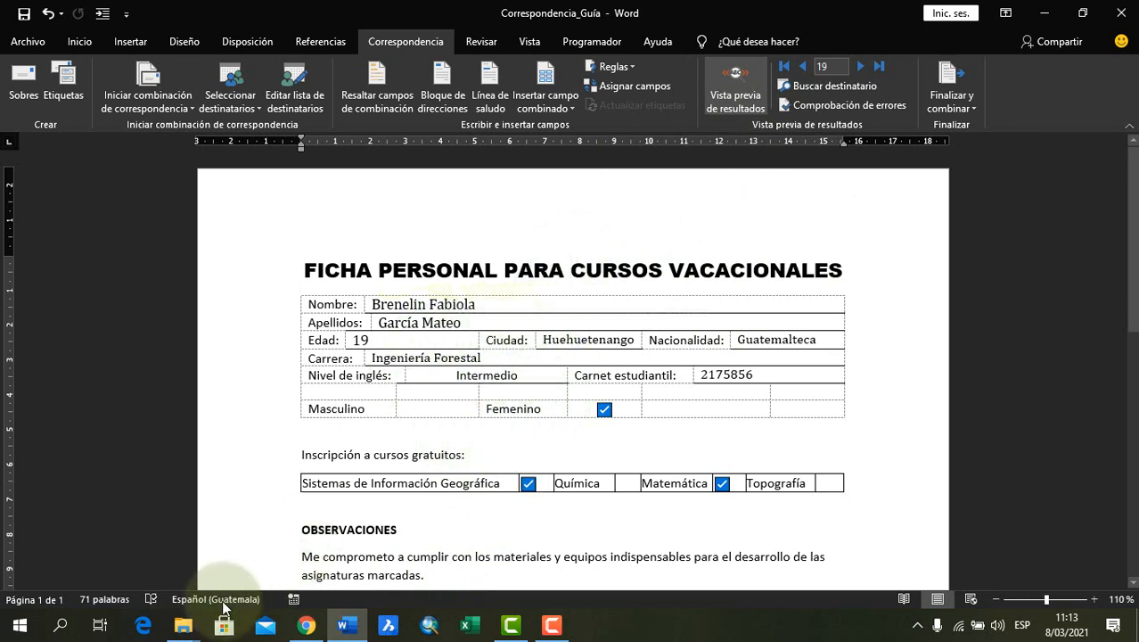
Open the BD_Correspondencia workbook from the Correspondencia Guía - copia folder as read-only in Excel
mouse_move(190, 626)
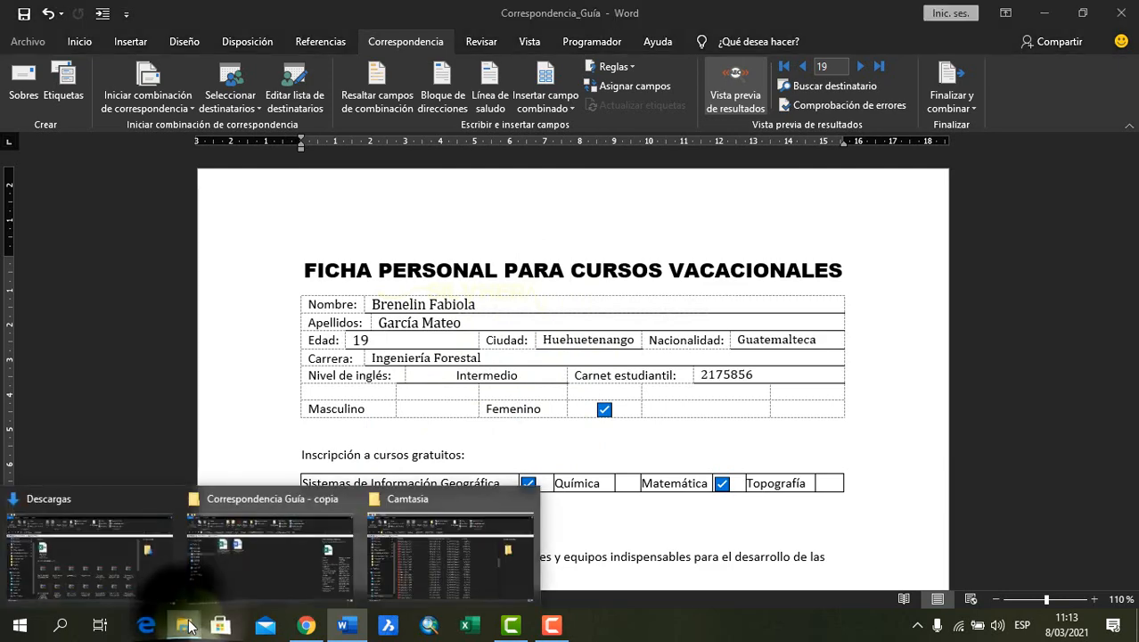
click(267, 552)
click(450, 308)
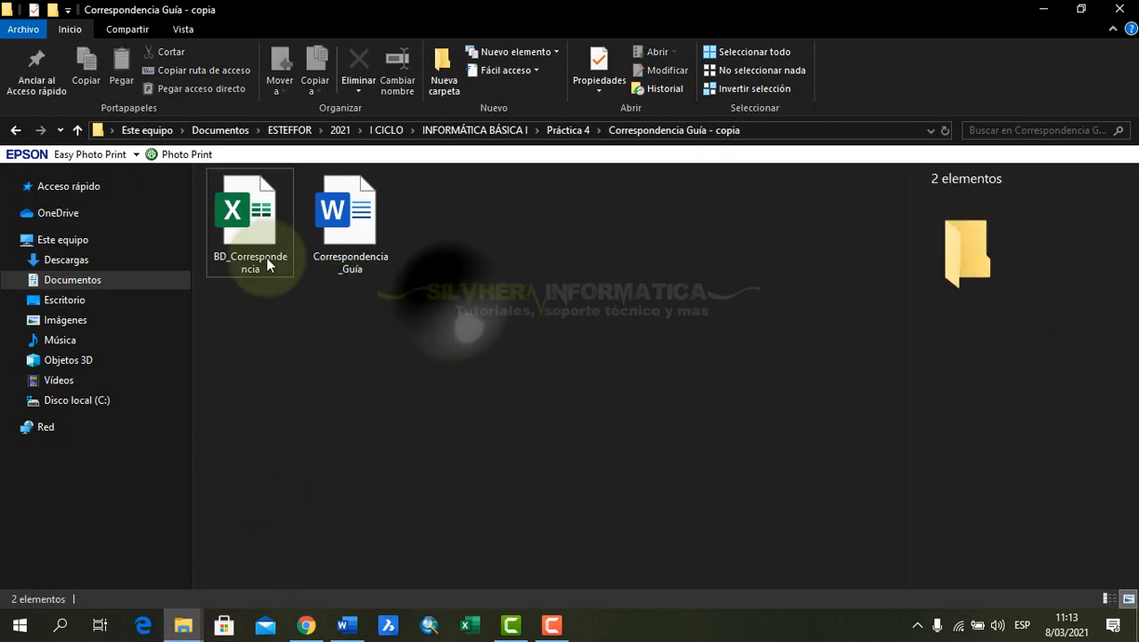
double_click(253, 228)
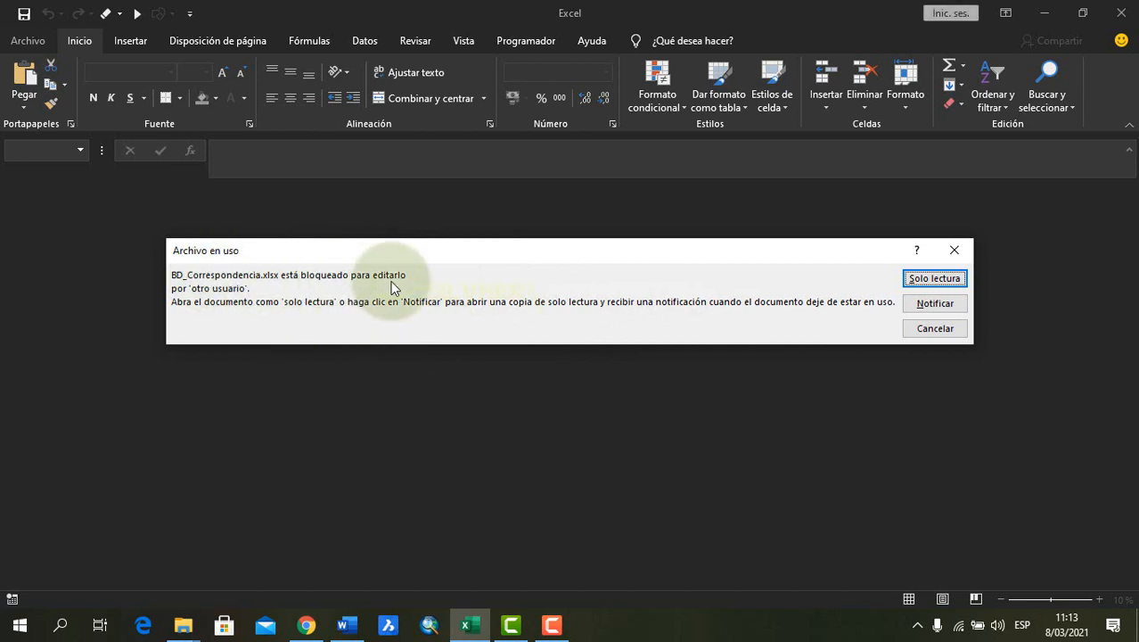
click(931, 283)
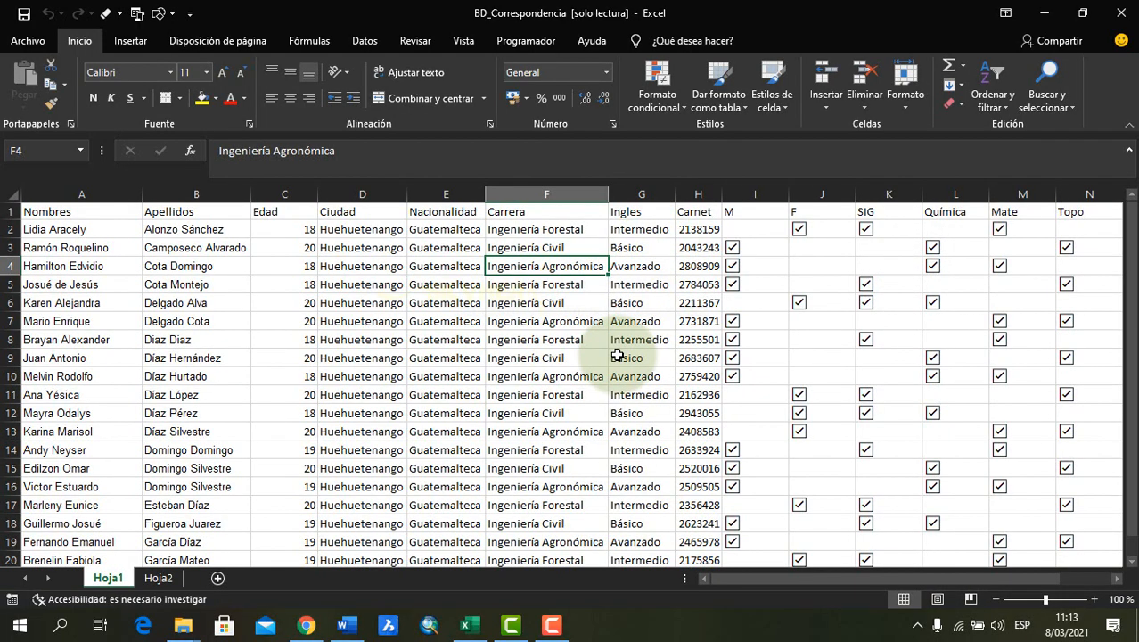
Close the BD_Correspondencia workbook and, back in Word, merge all records of Correspondencia_Guía into a new document of individual forms
click(1125, 8)
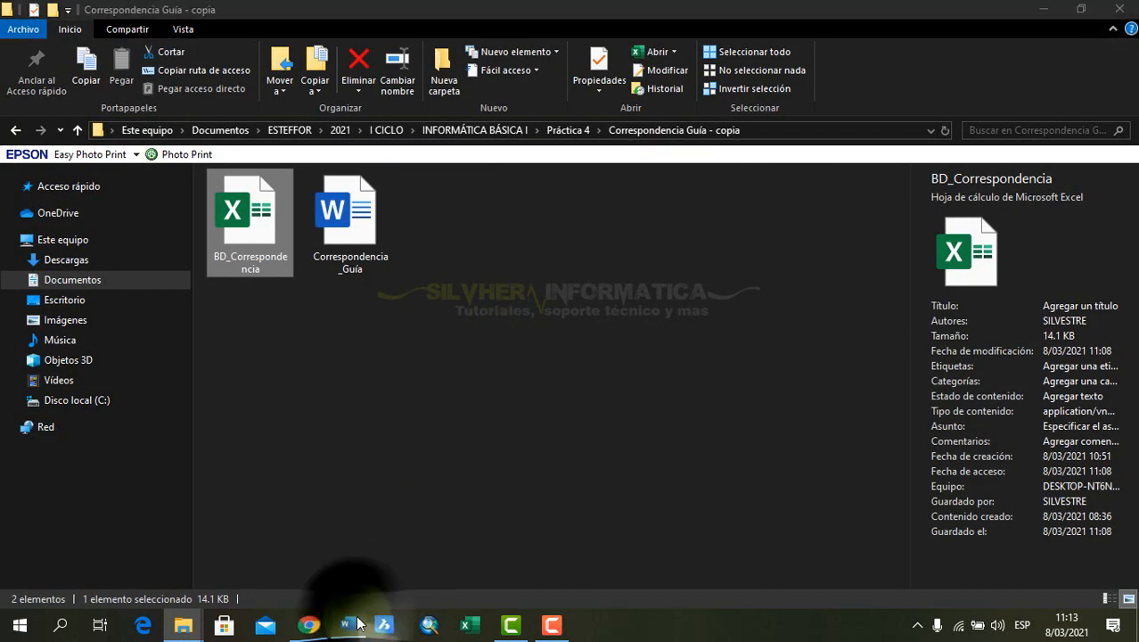
click(356, 624)
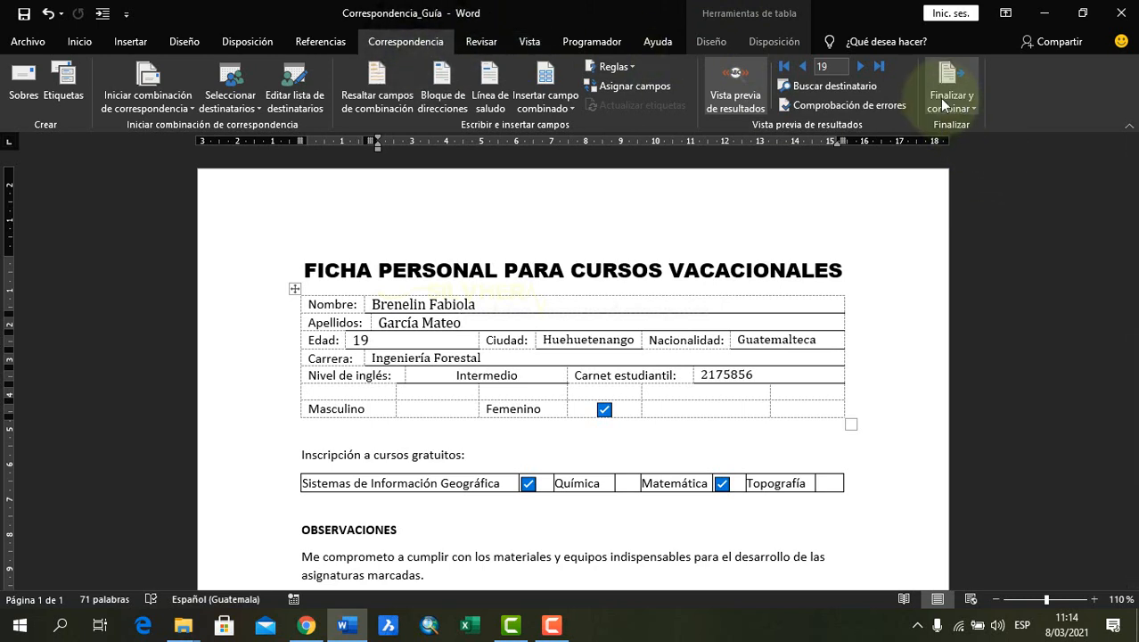
click(962, 109)
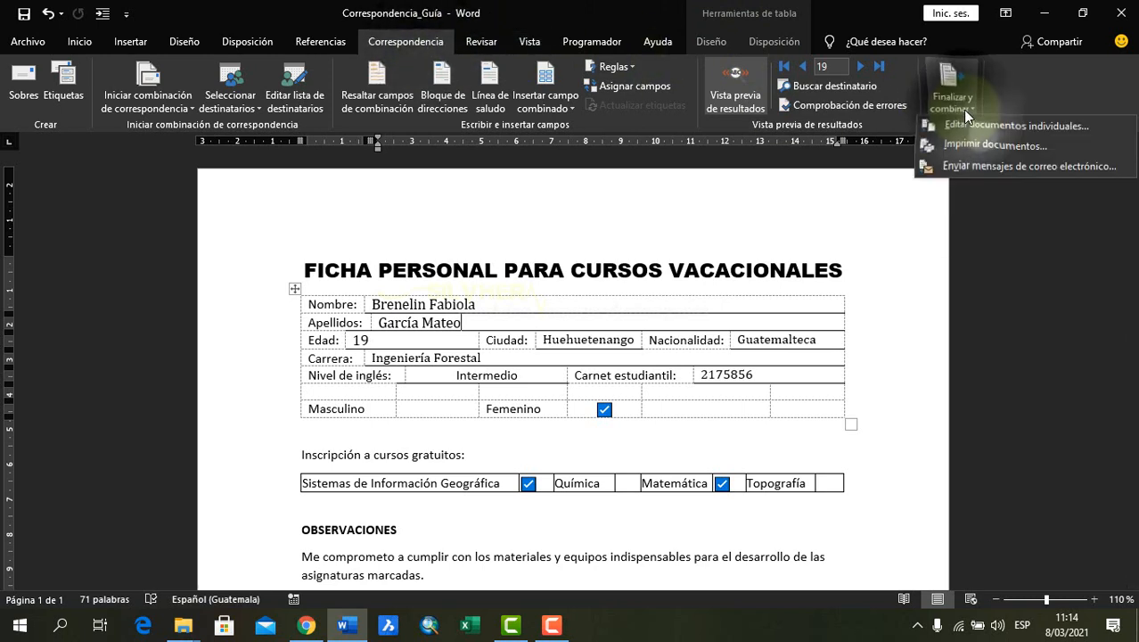
click(1047, 127)
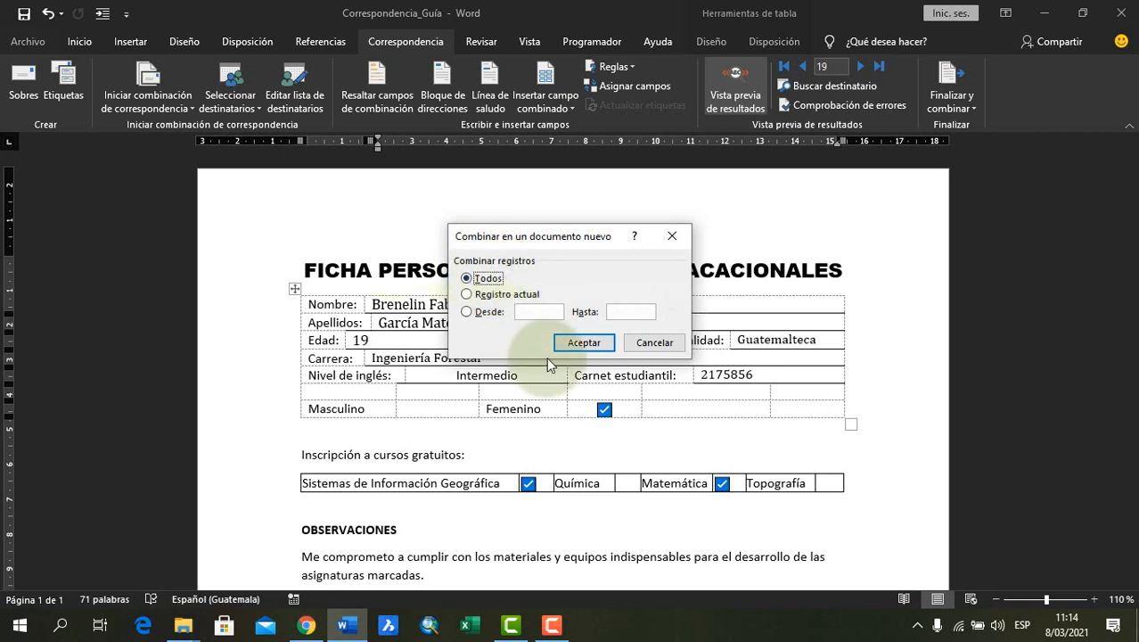
click(584, 343)
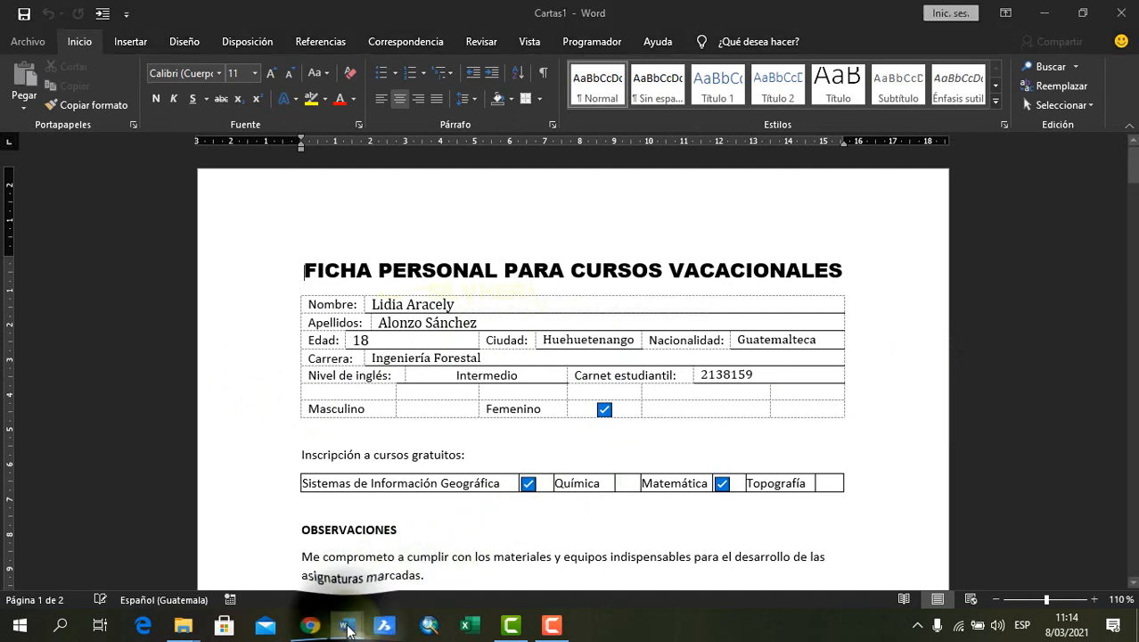
Switch to the Correspondencia_Guía main document for comparison and return to the merged Cartas1 document
mouse_move(347, 625)
click(307, 541)
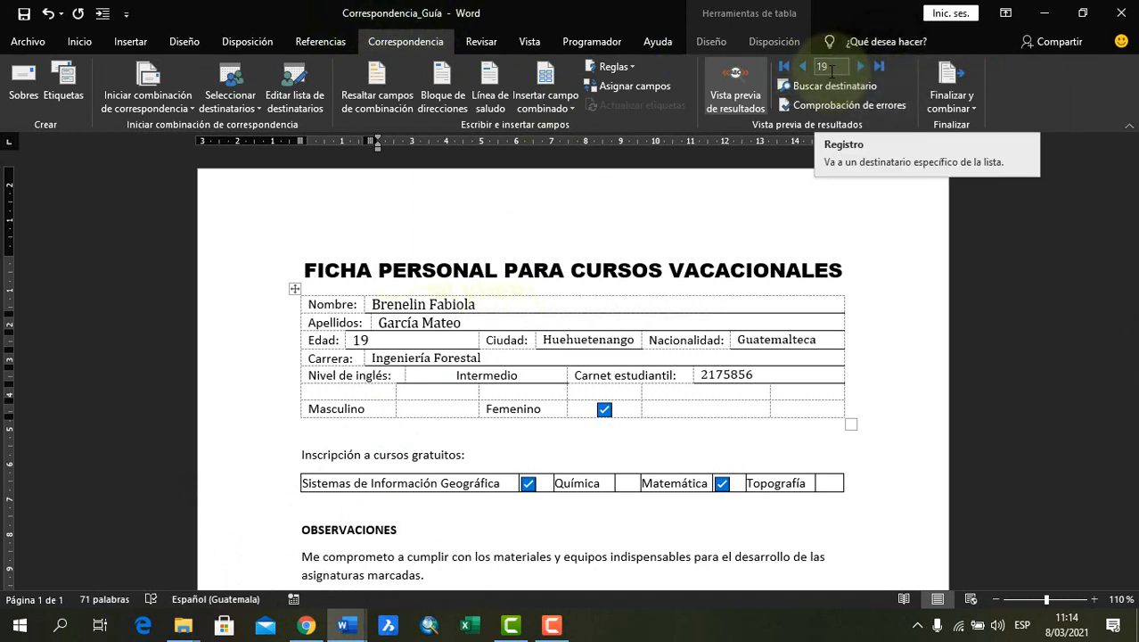
mouse_move(345, 621)
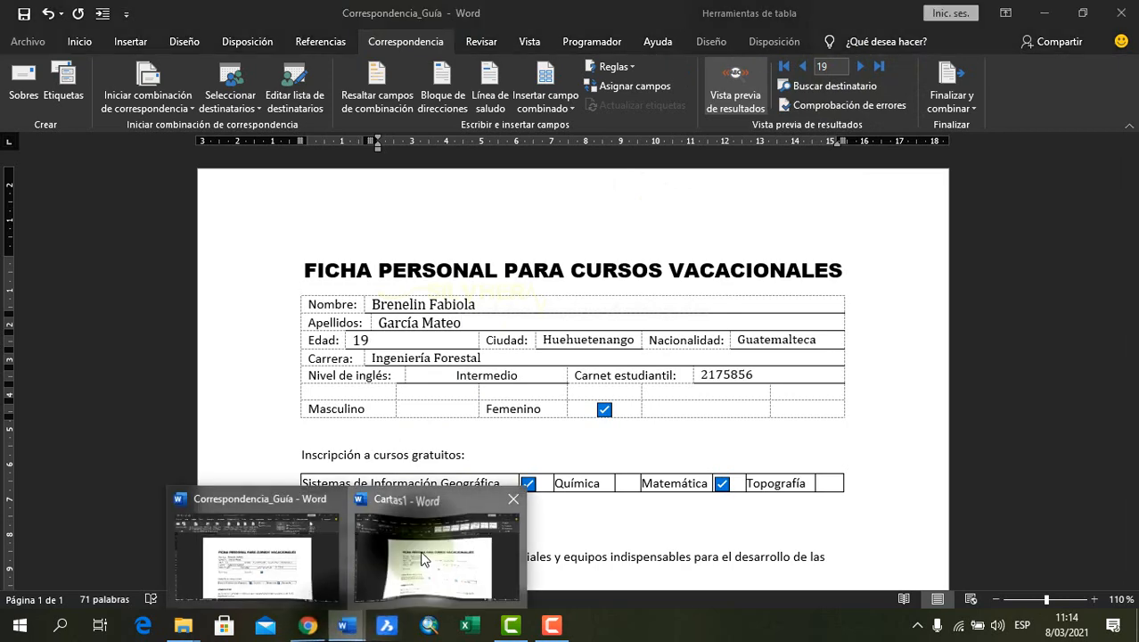
click(422, 559)
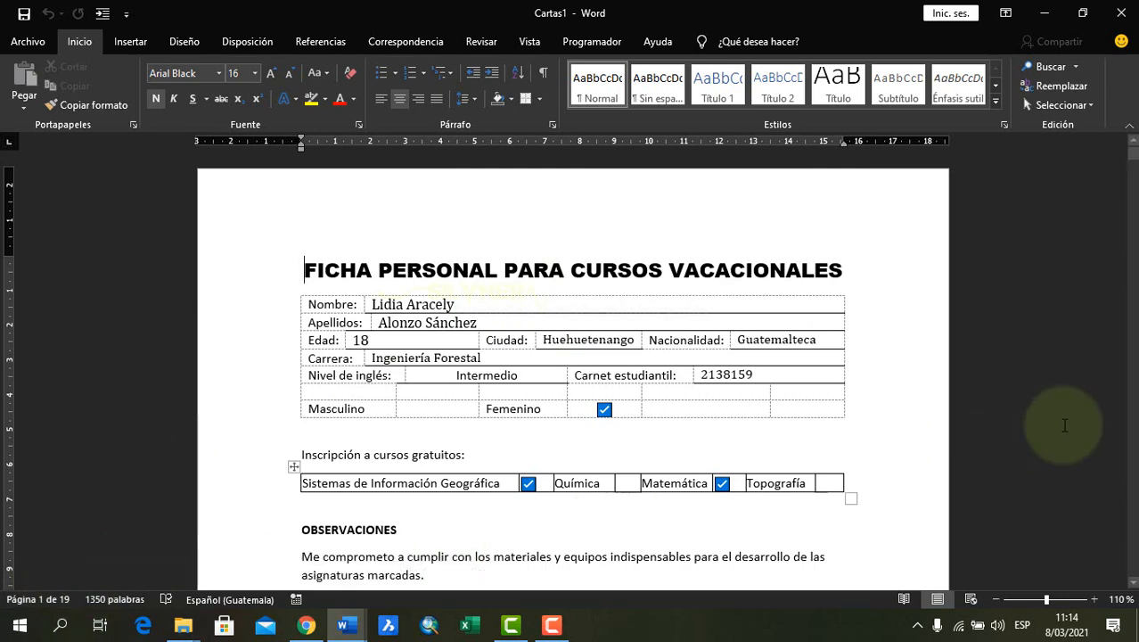
Examine the merged forms in Cartas1 from the first record through the fourth
click(891, 368)
scroll(890, 368, down, 15)
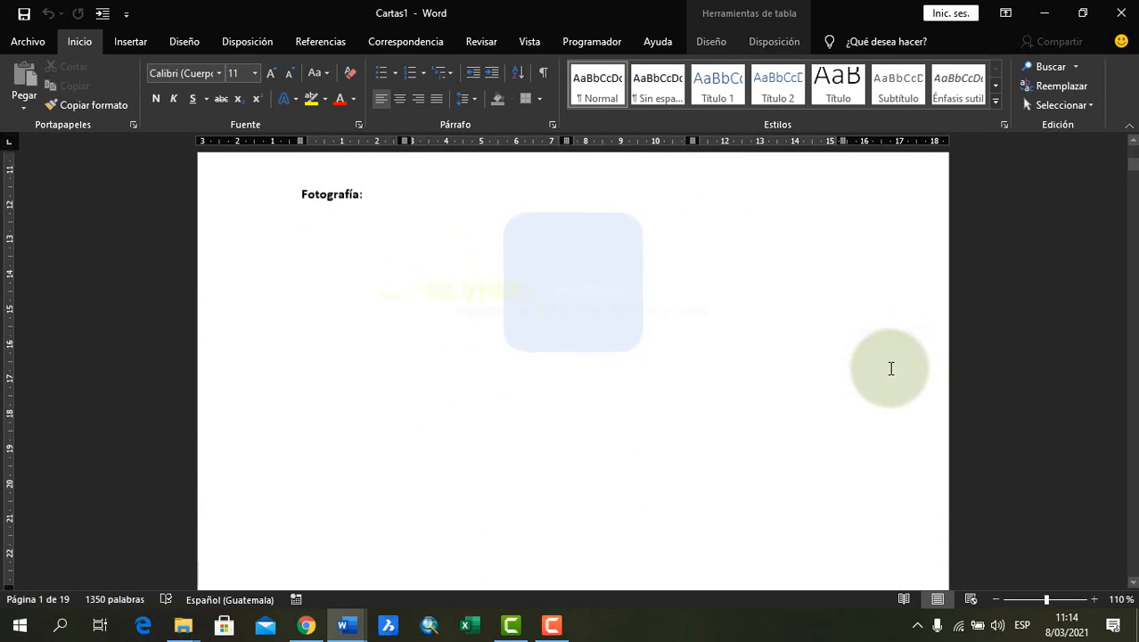
scroll(890, 368, down, 3)
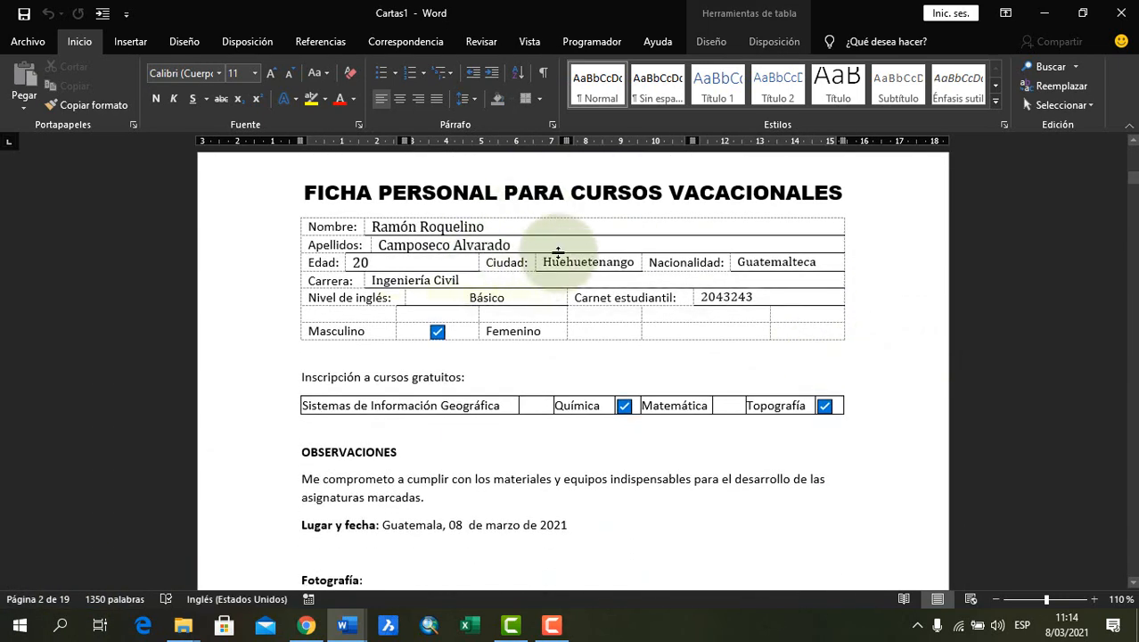
scroll(883, 378, down, 13)
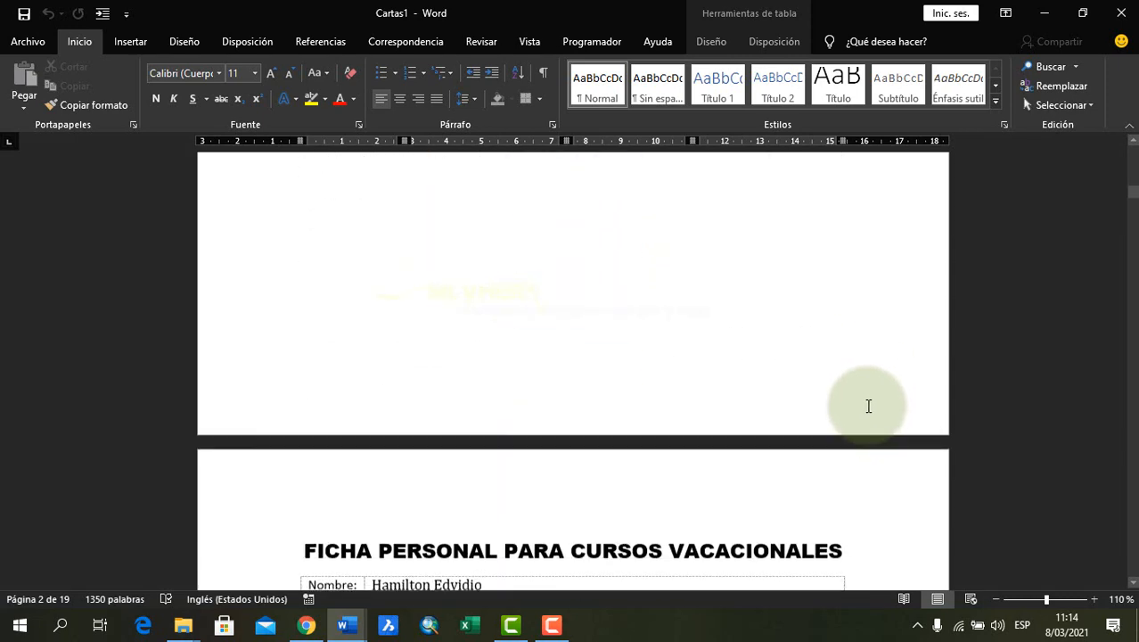
scroll(868, 420, down, 15)
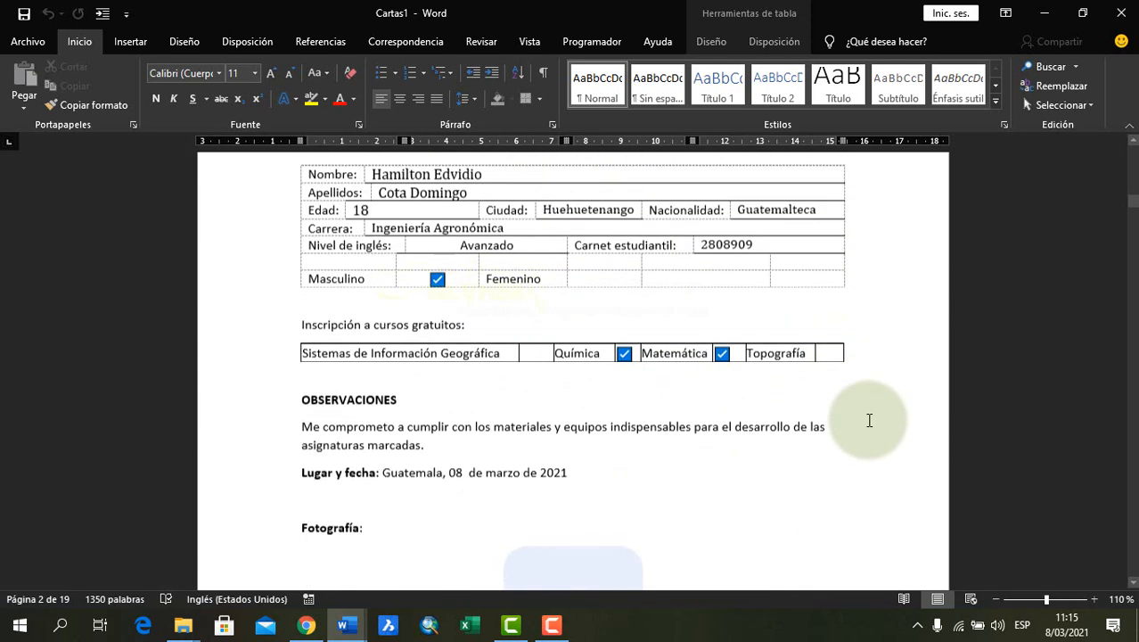
scroll(869, 420, down, 5)
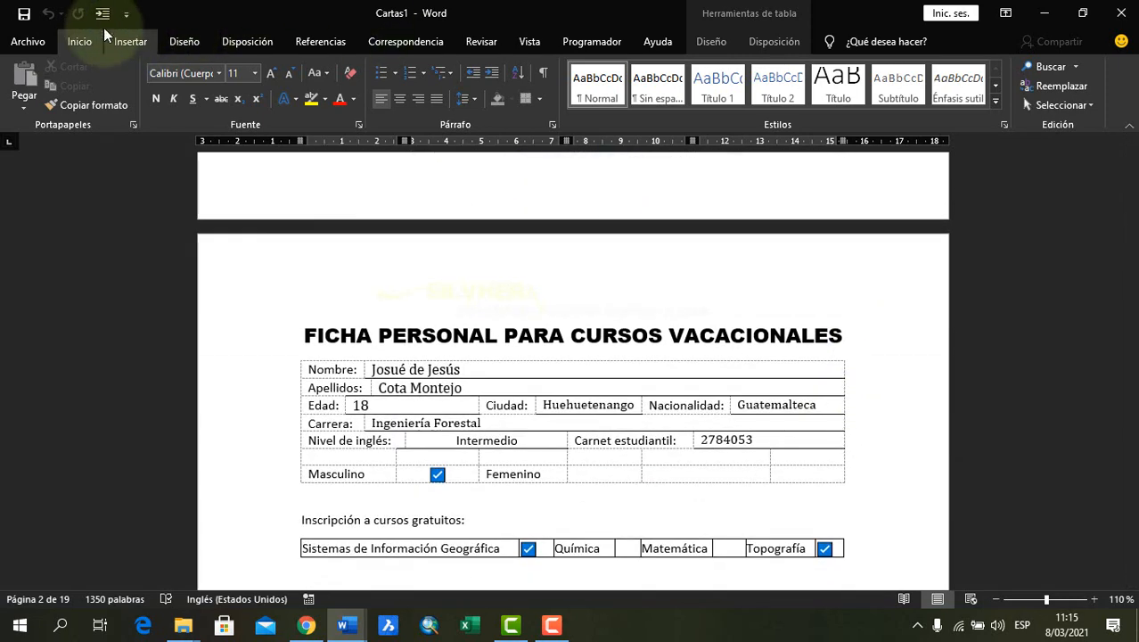
Save the merged document as Registros Todos in the Correspondencia Guía - copia folder inside Práctica 4, and close it
click(24, 13)
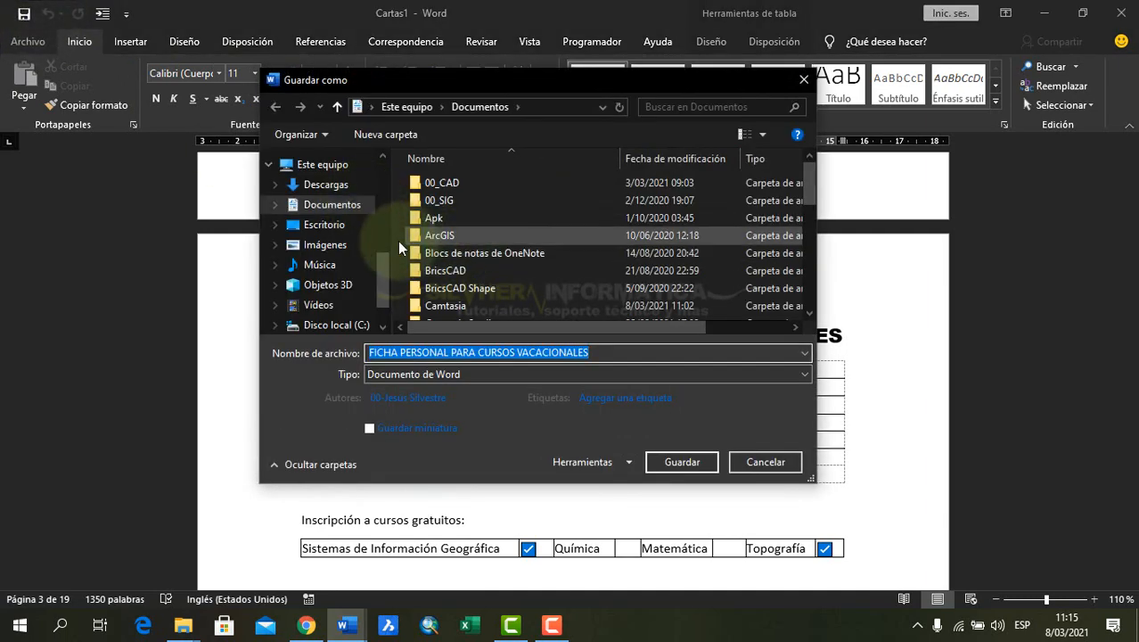
drag(385, 267, 387, 203)
click(325, 217)
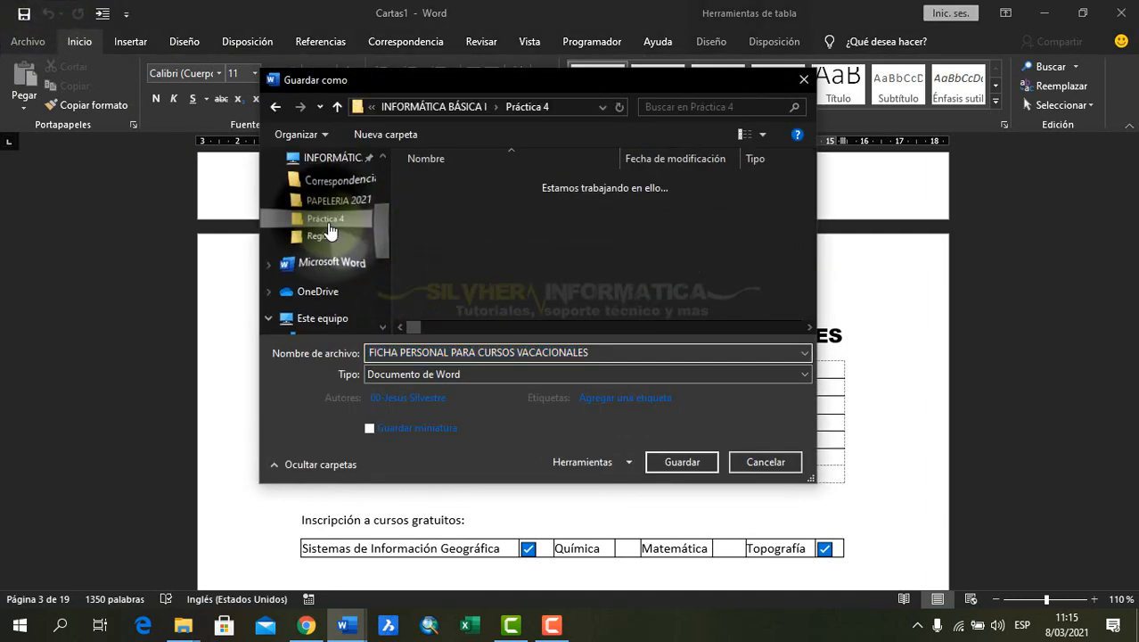
double_click(502, 205)
click(504, 353)
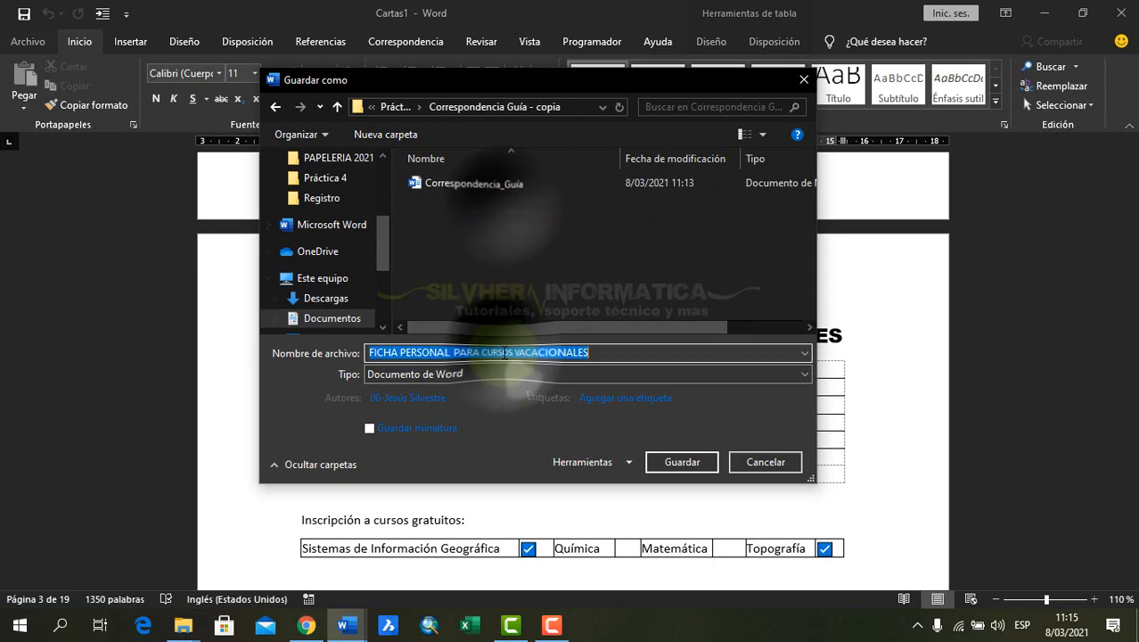
text(Registros Todos)
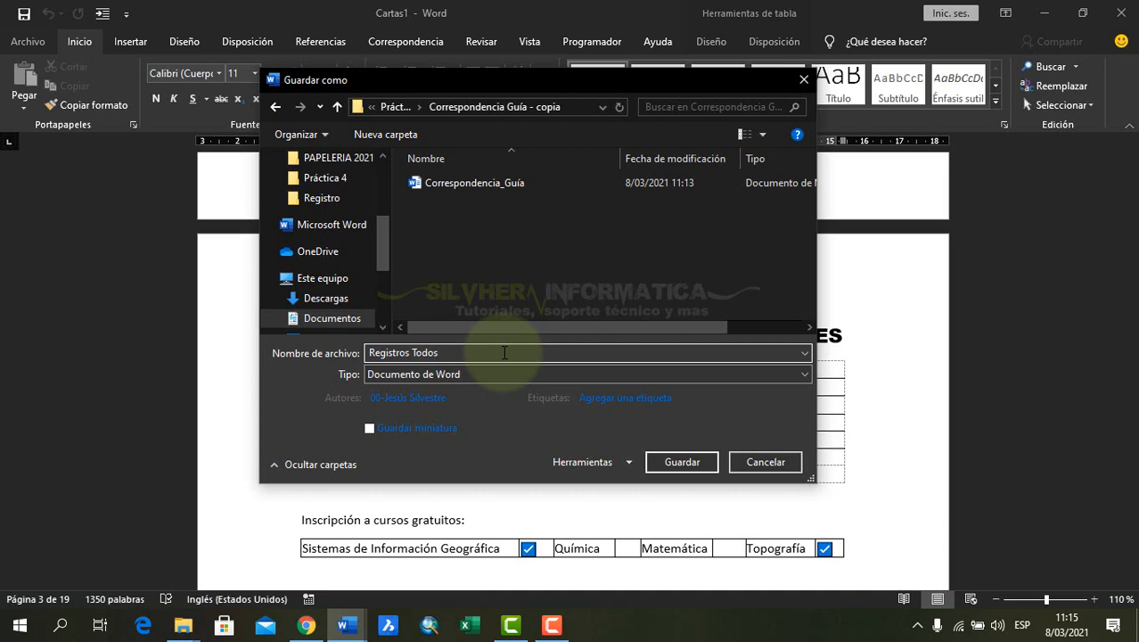
click(682, 462)
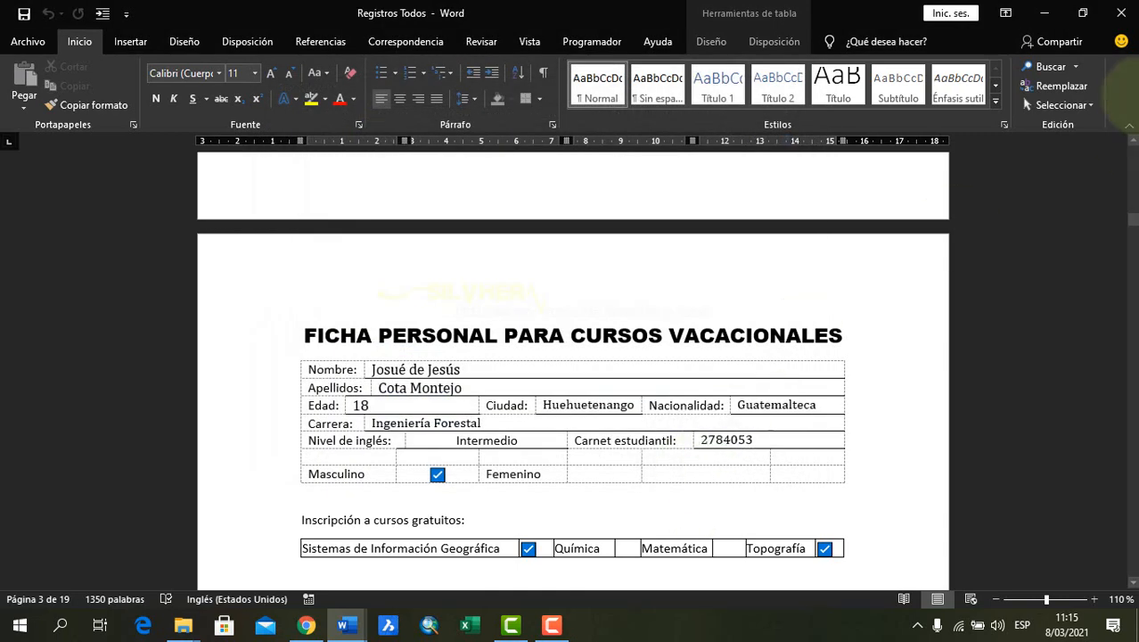
click(1121, 13)
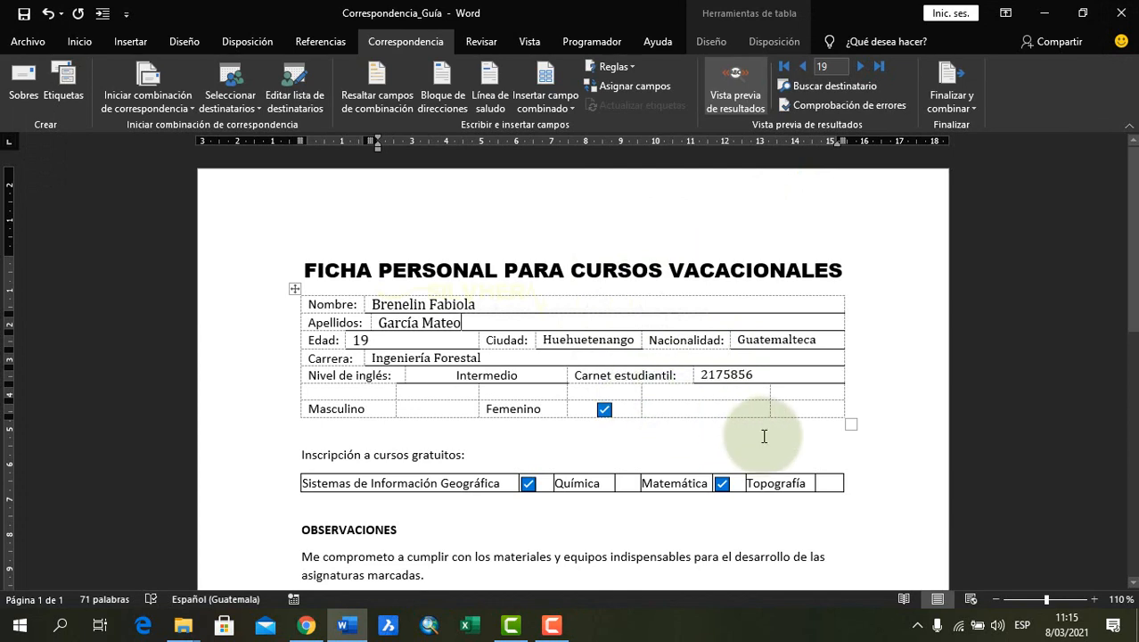
Save the Correspondencia_Guía main document and close it
click(548, 263)
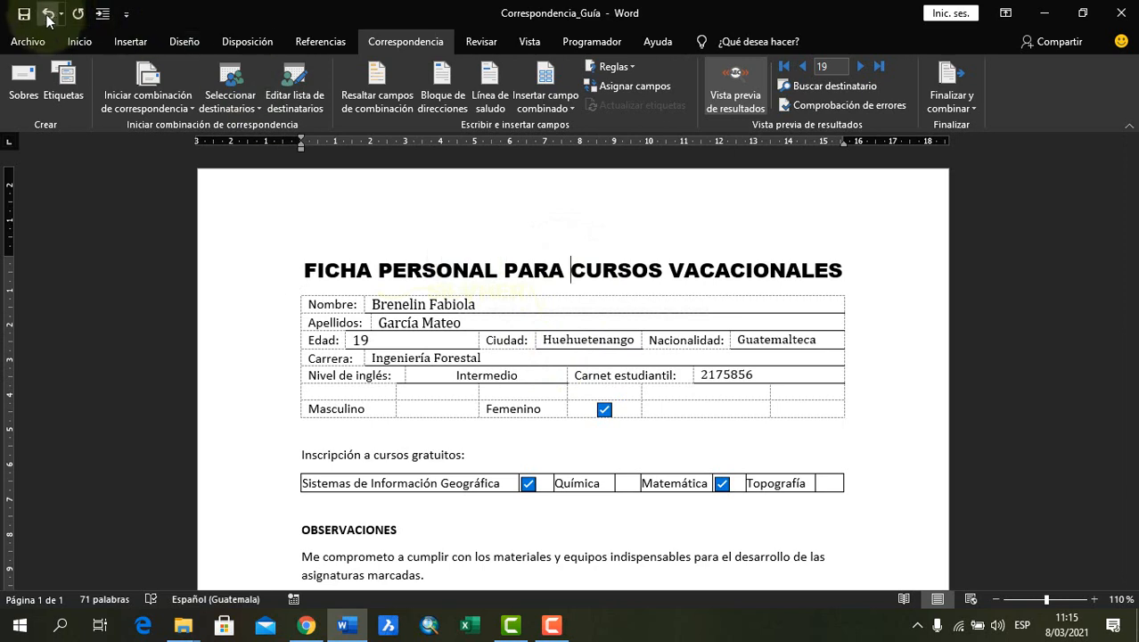
click(25, 20)
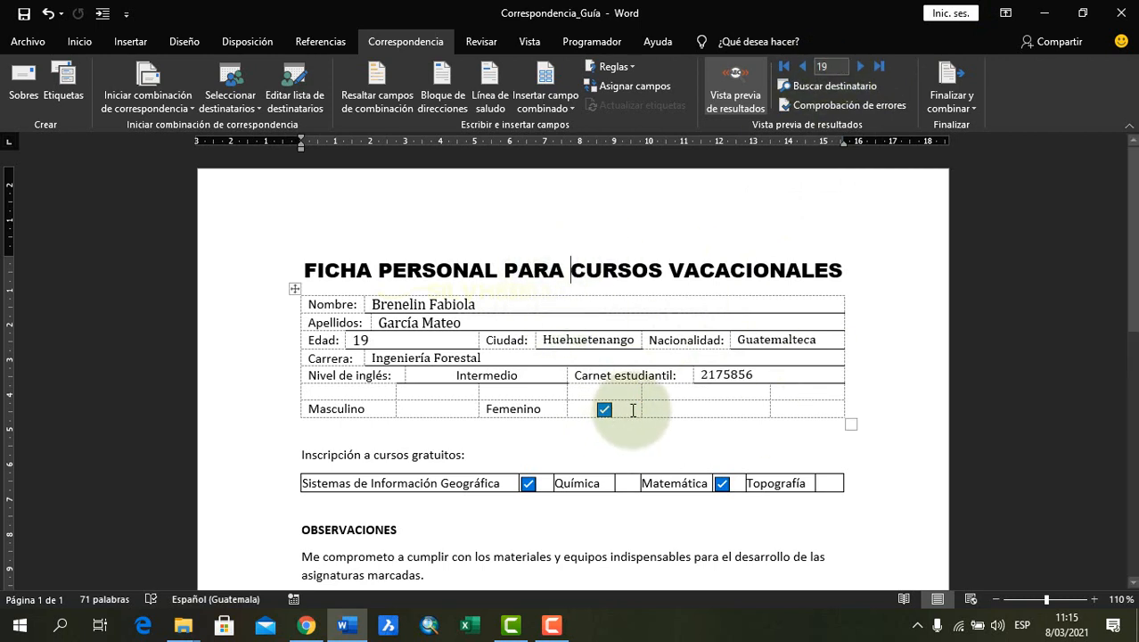
click(568, 447)
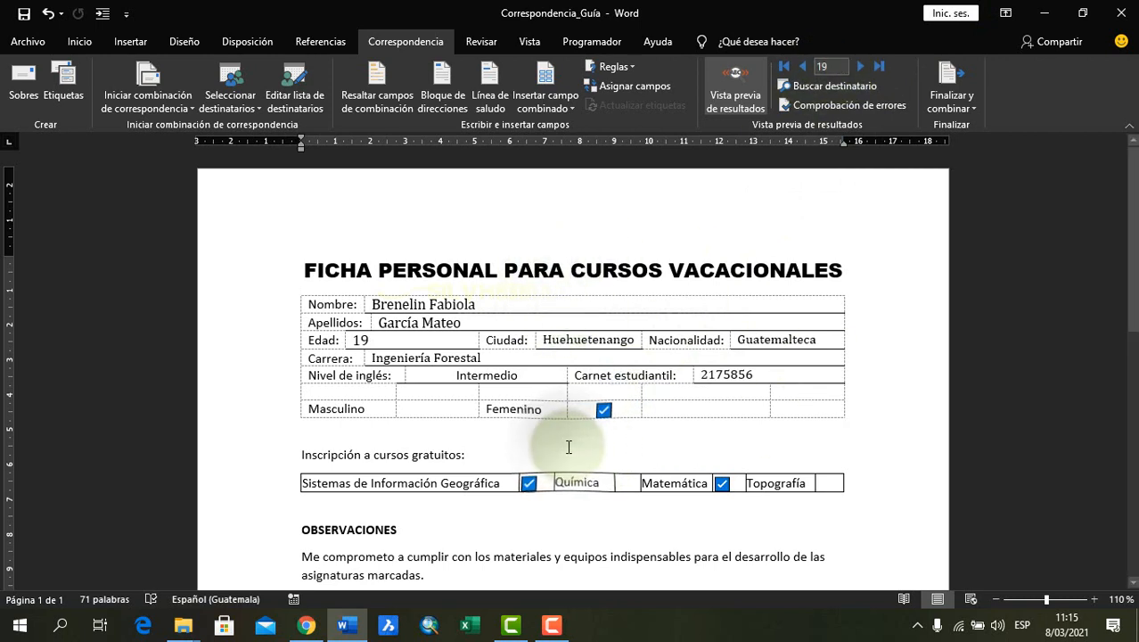
click(1117, 14)
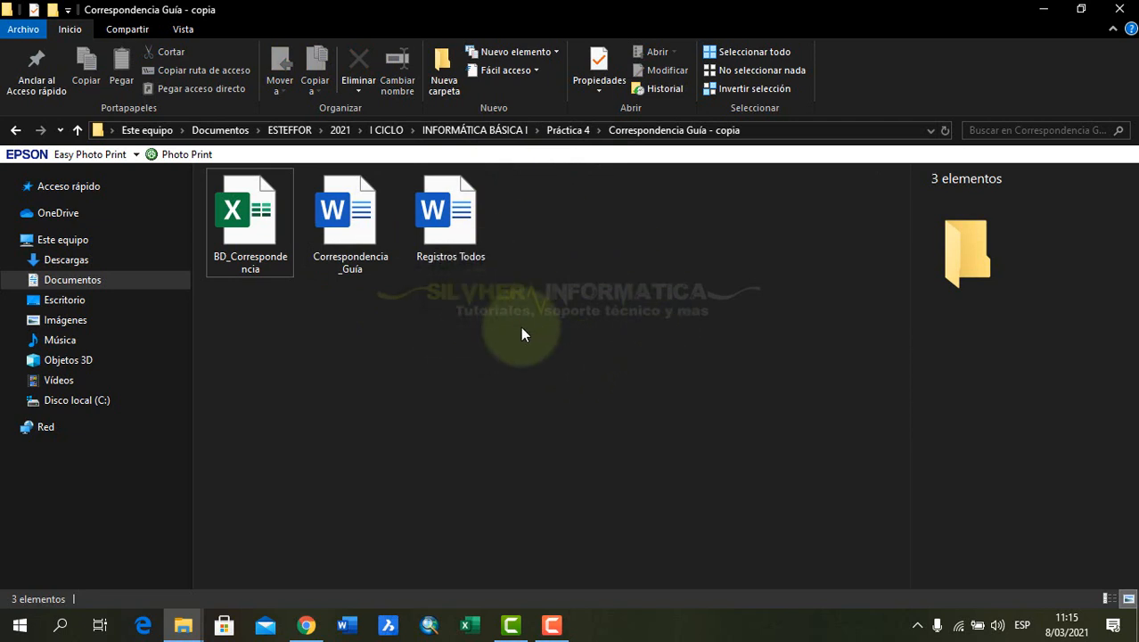
click(370, 337)
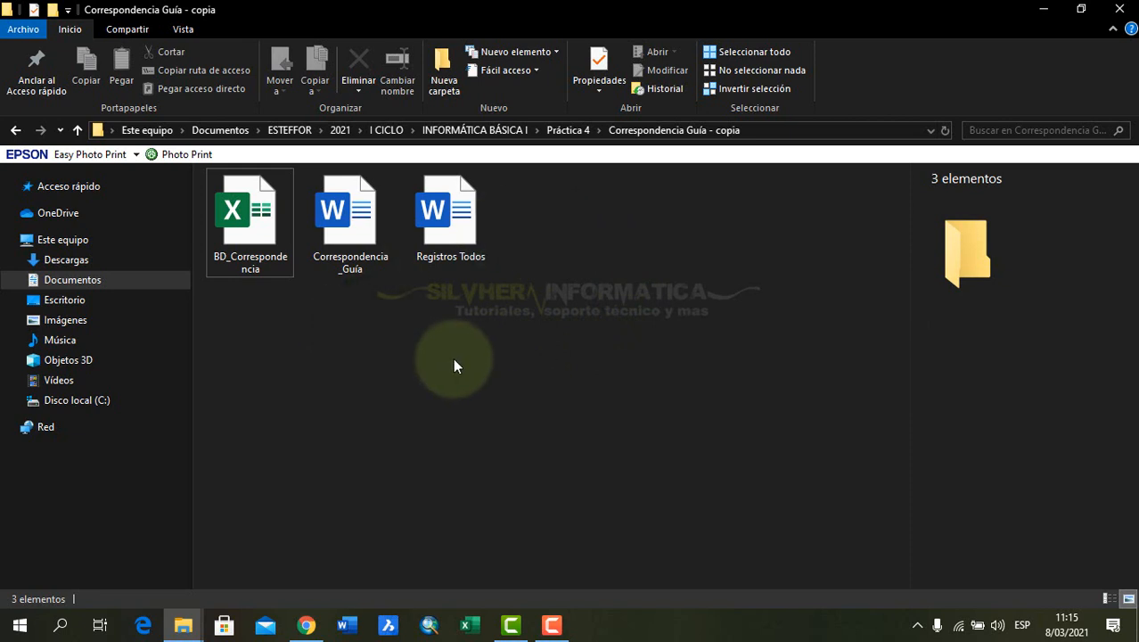
click(249, 218)
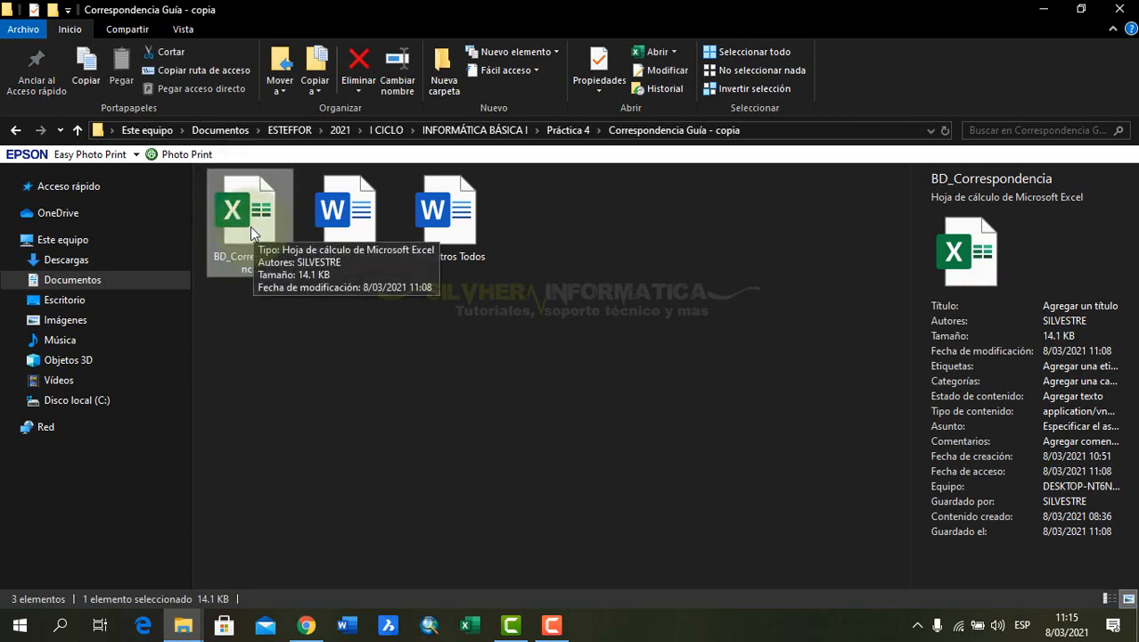
click(336, 230)
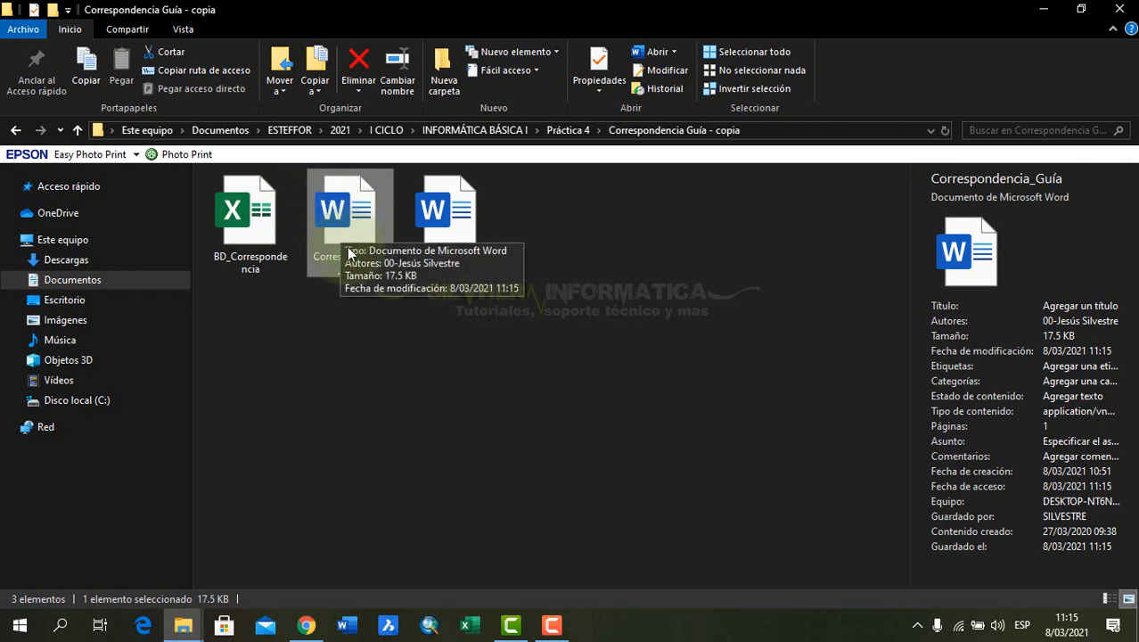
click(501, 359)
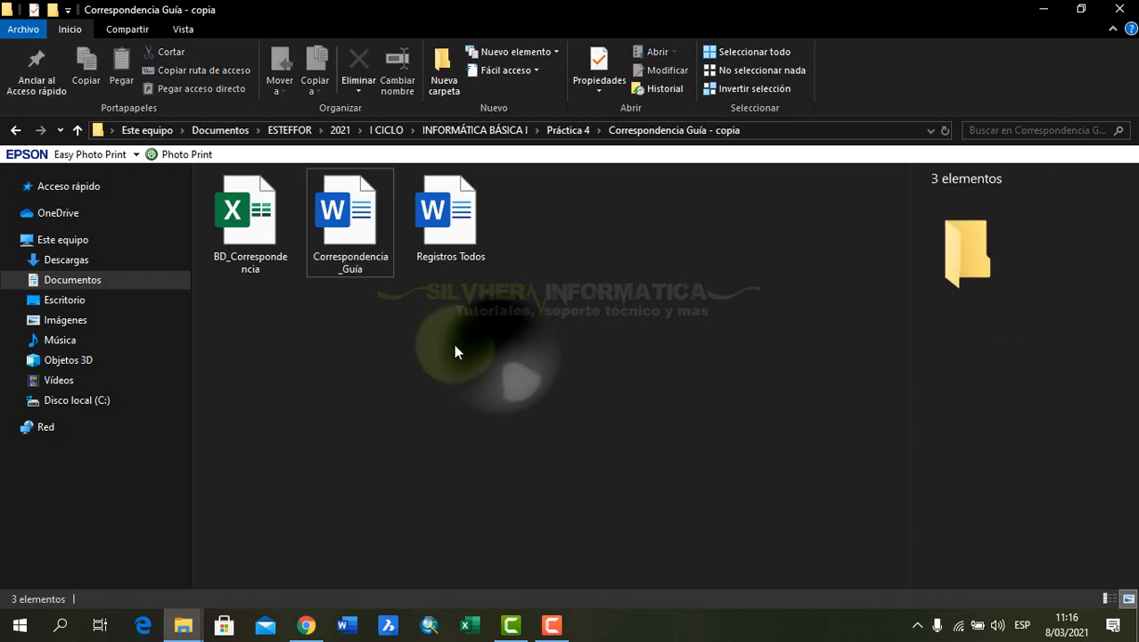
click(350, 241)
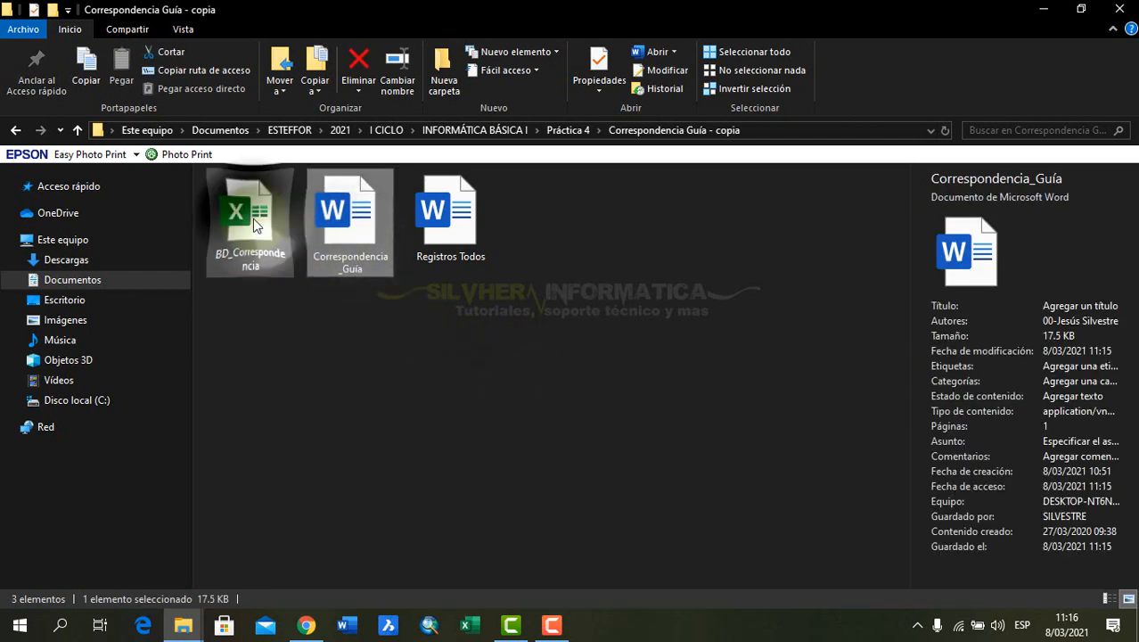
click(253, 219)
click(356, 235)
click(259, 218)
click(349, 227)
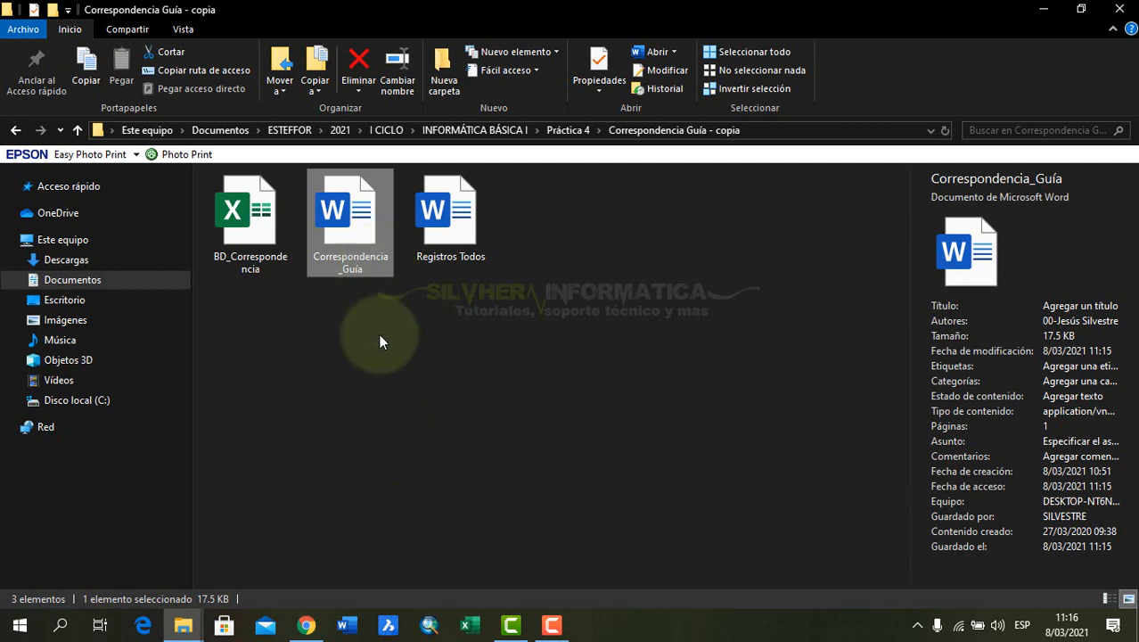
drag(379, 340, 258, 220)
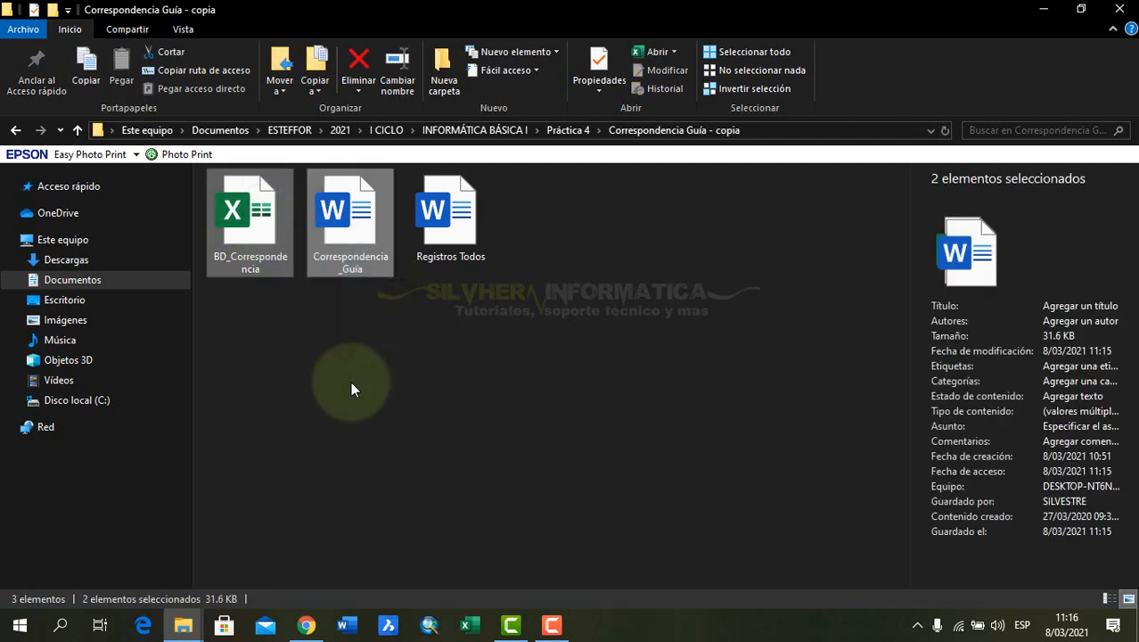
click(350, 381)
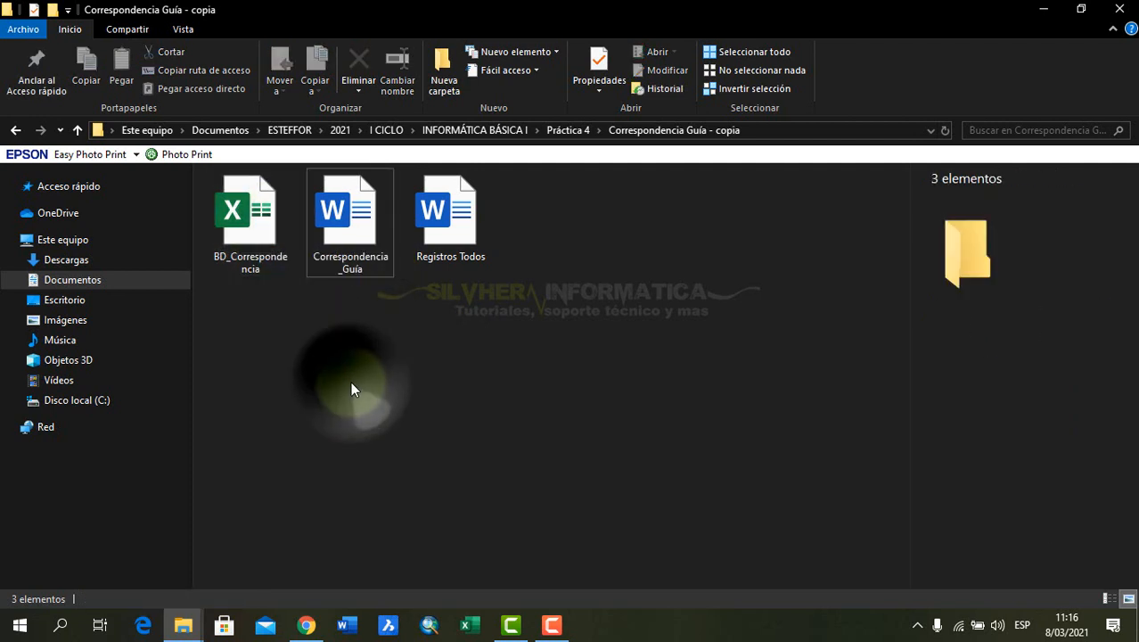
click(253, 243)
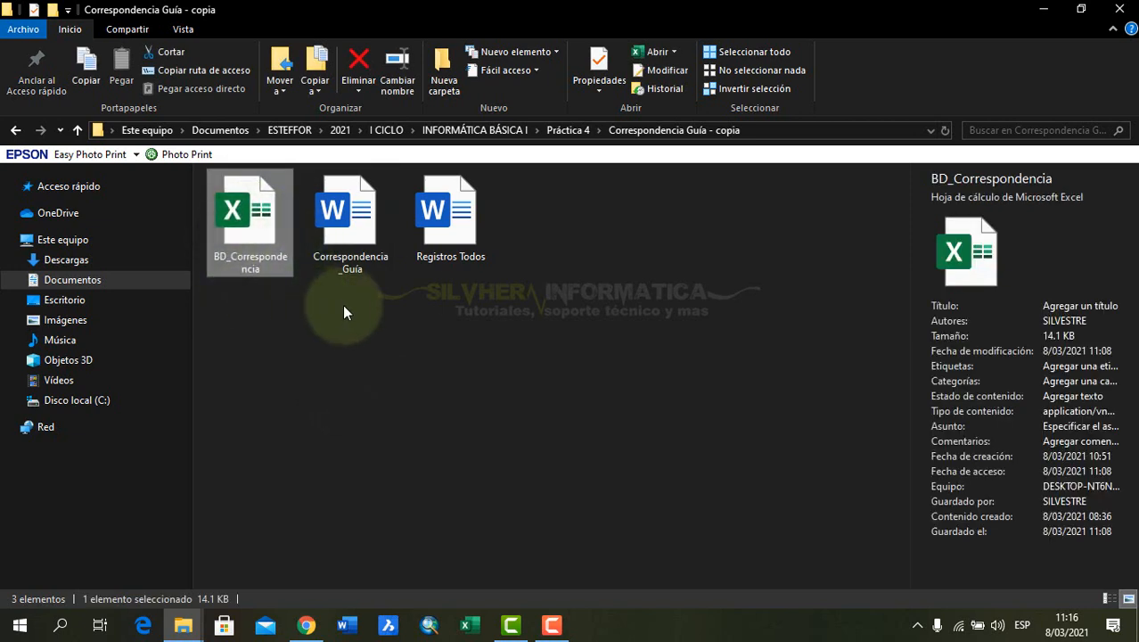
click(371, 322)
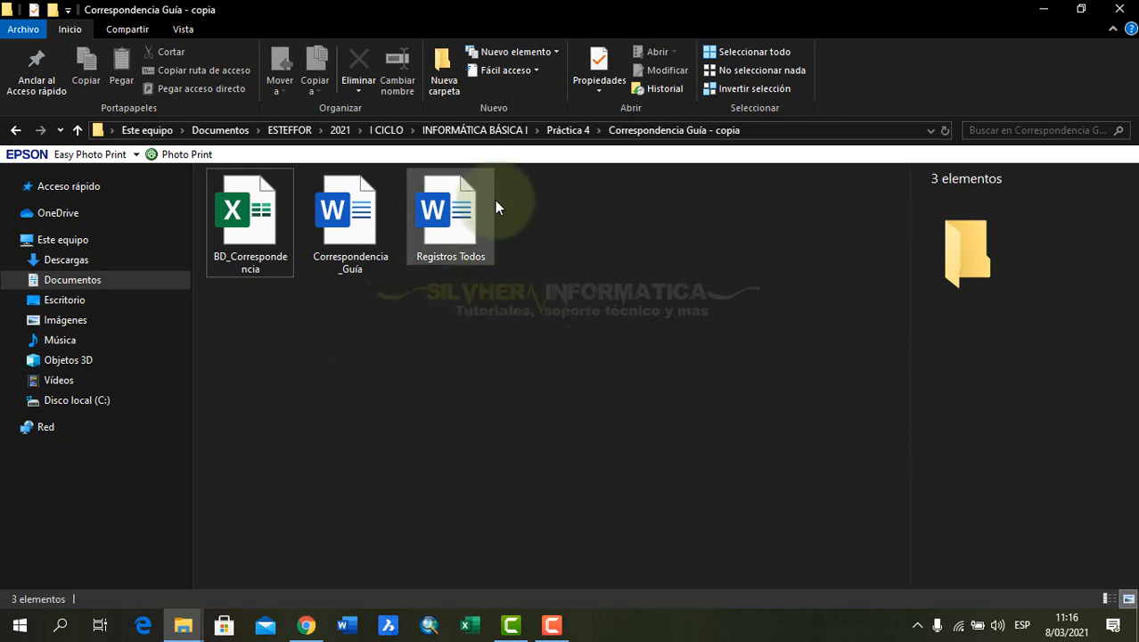
Create a folder named Correspondencia 1 and move the BD_Correspondencia workbook and the Correspondencia_Guía document into it
click(449, 81)
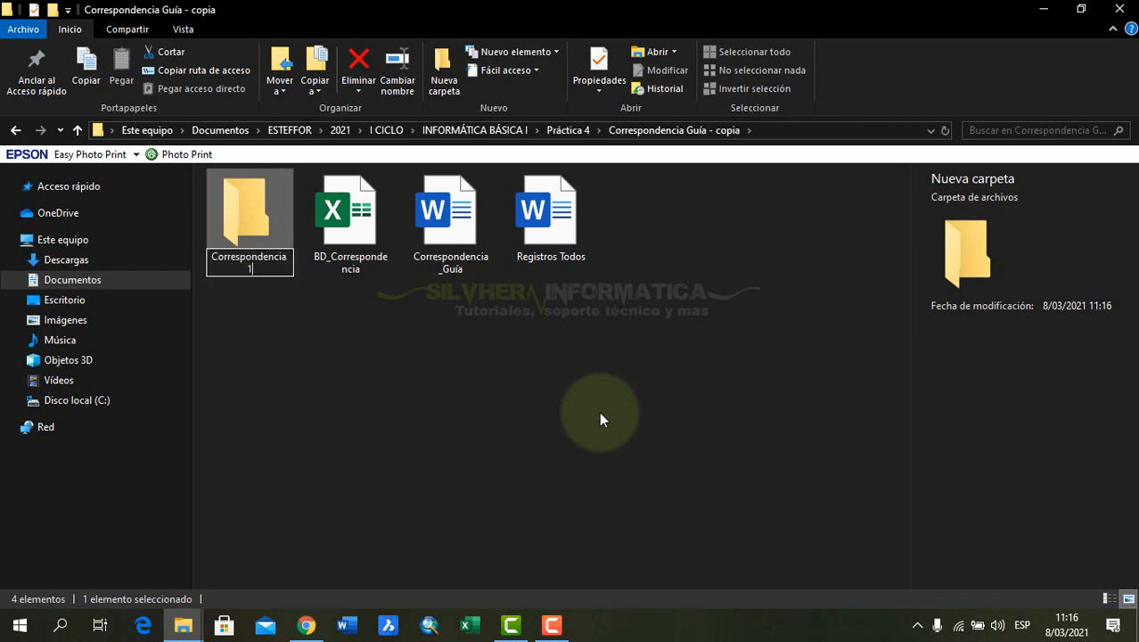
key(Return)
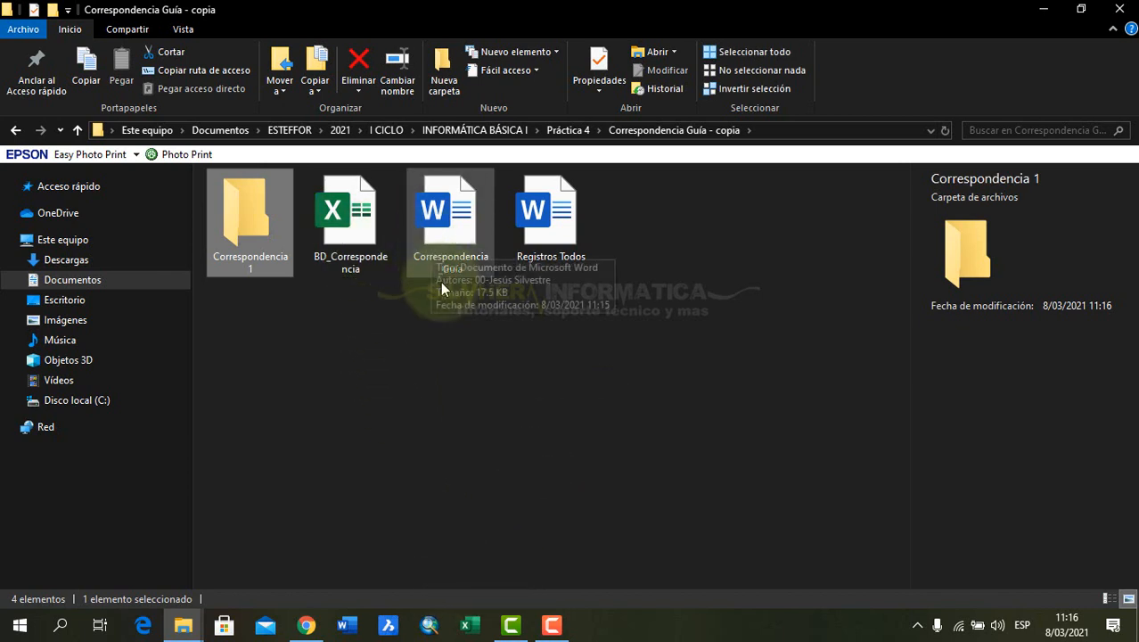
drag(463, 302, 328, 197)
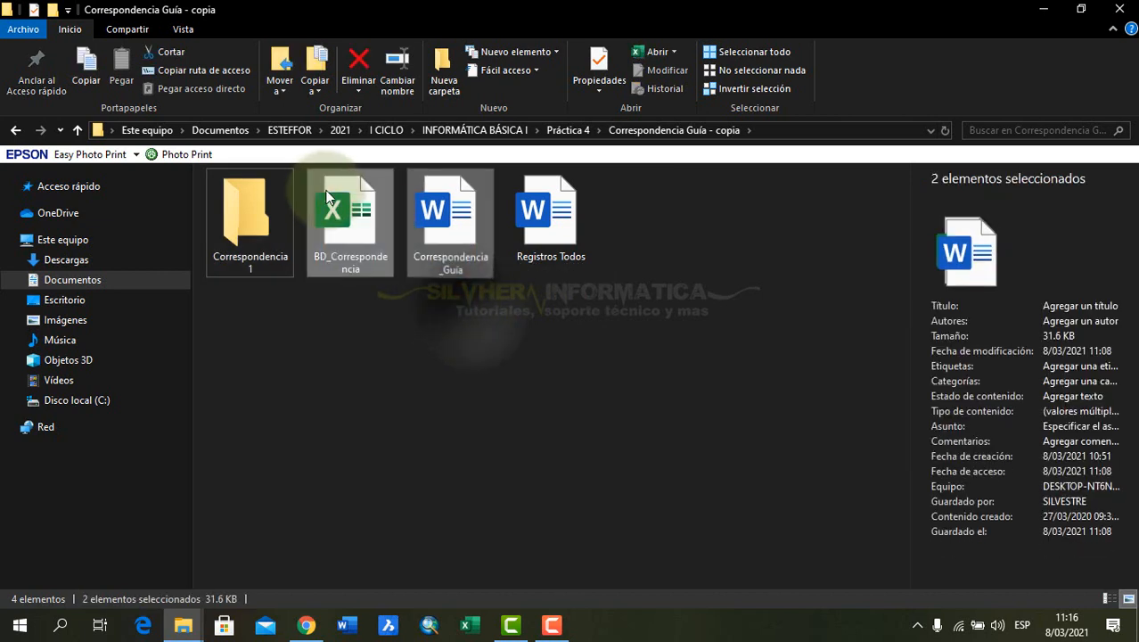
click(409, 319)
drag(462, 326, 253, 241)
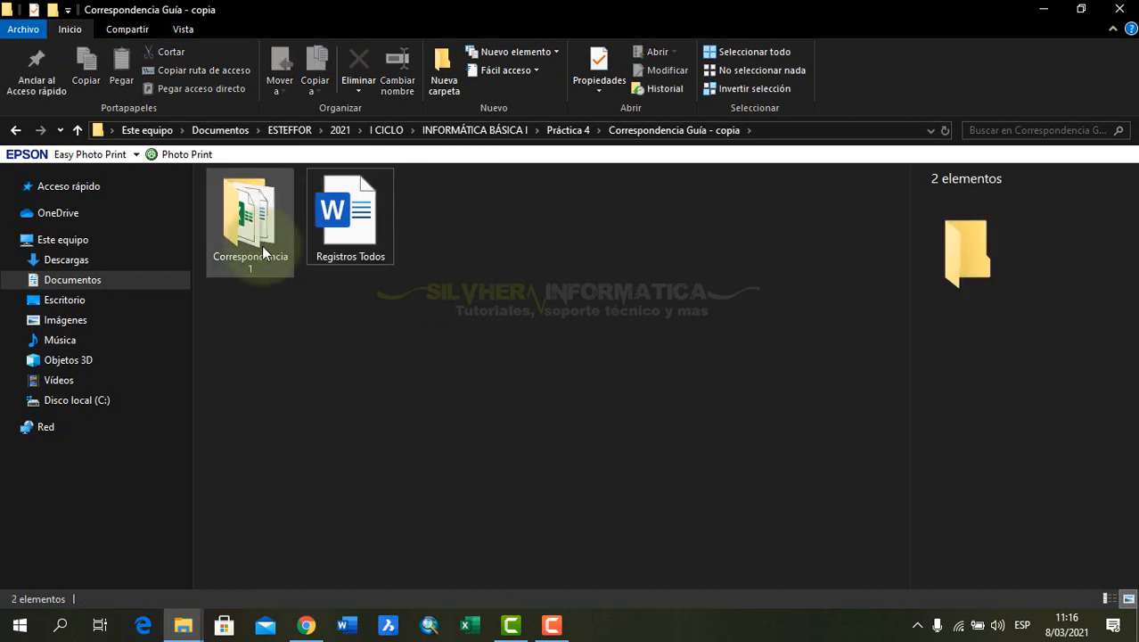
Enter the Correspondencia 1 folder, show its files as large icons, and open the Correspondencia_Guía document in Word
double_click(262, 242)
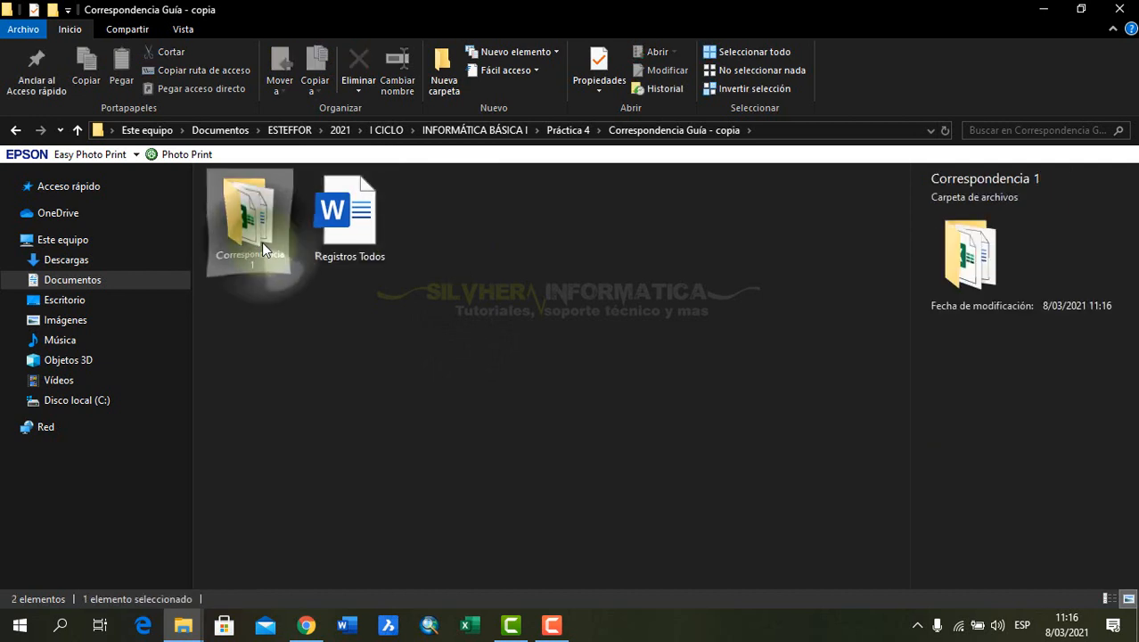
click(1127, 598)
click(356, 225)
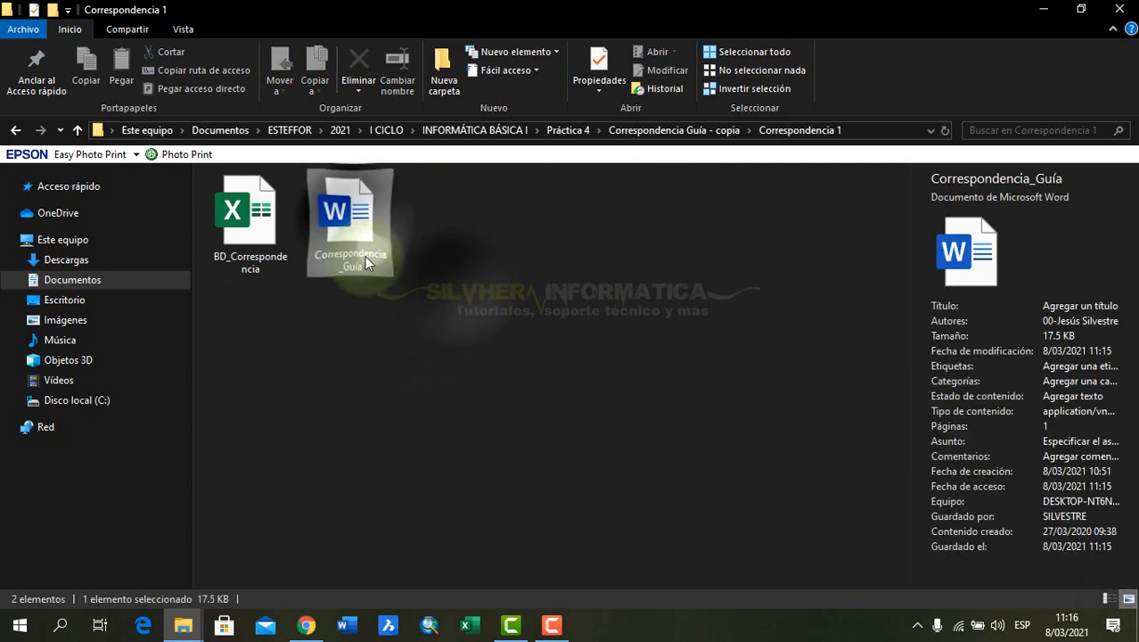
double_click(346, 206)
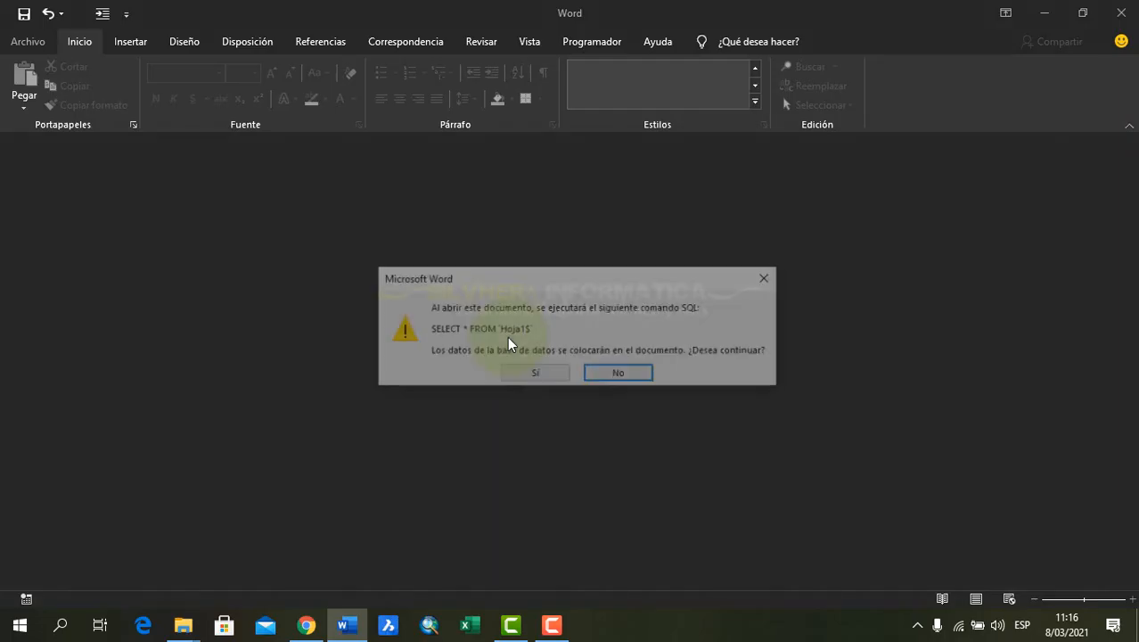
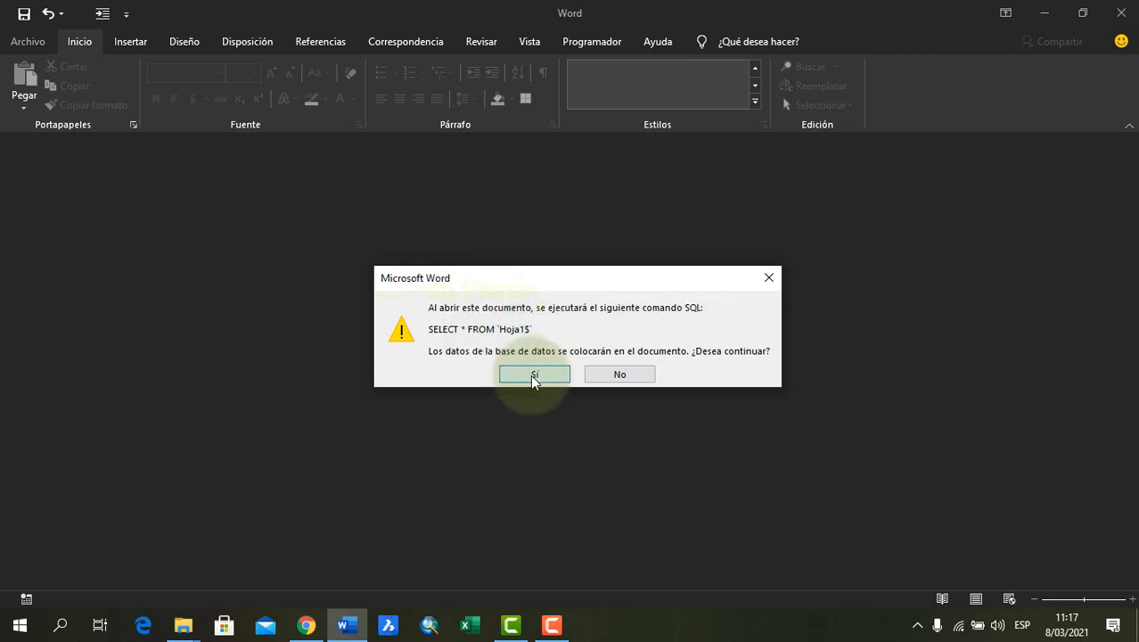
Allow the SQL query to run for Correspondencia_Guía, dismiss the database errors and cancel the data link properties
click(533, 375)
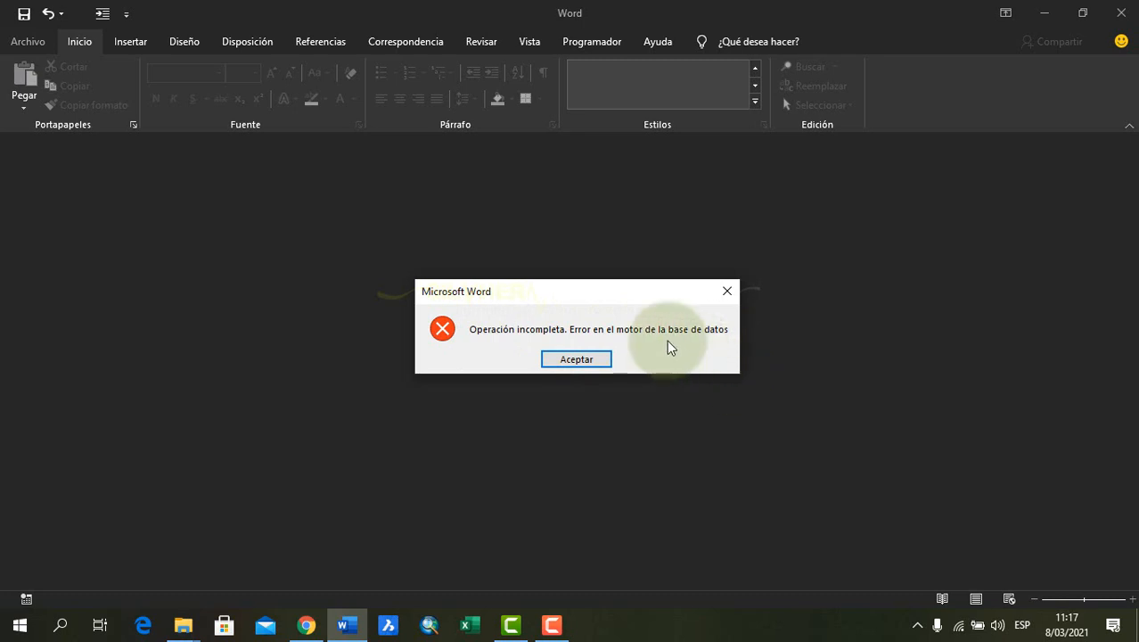
click(587, 361)
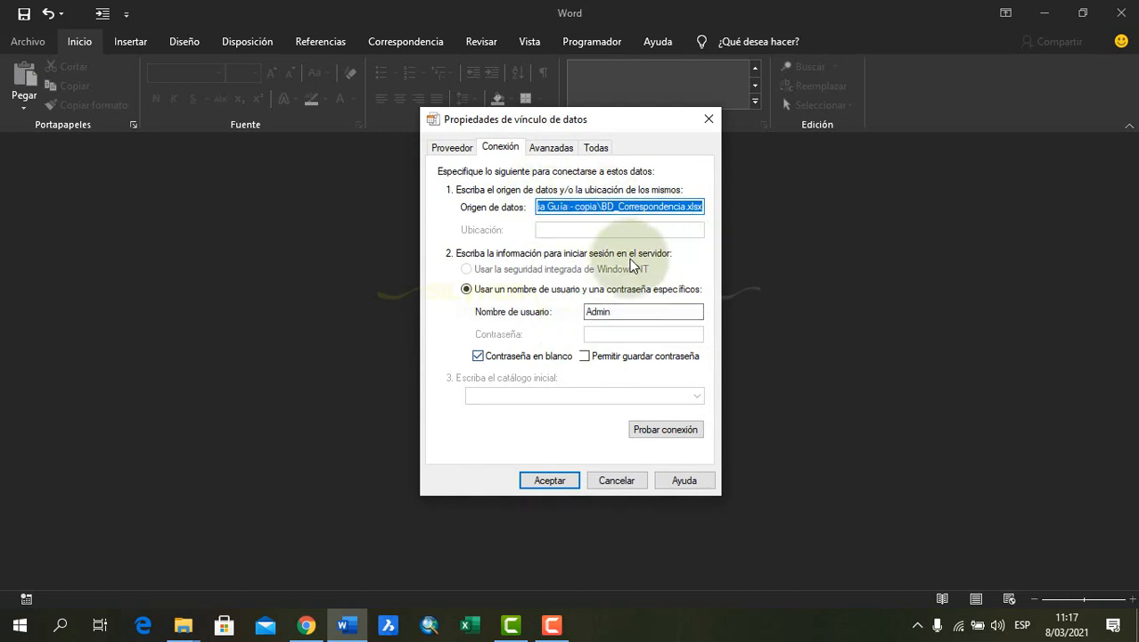
click(616, 481)
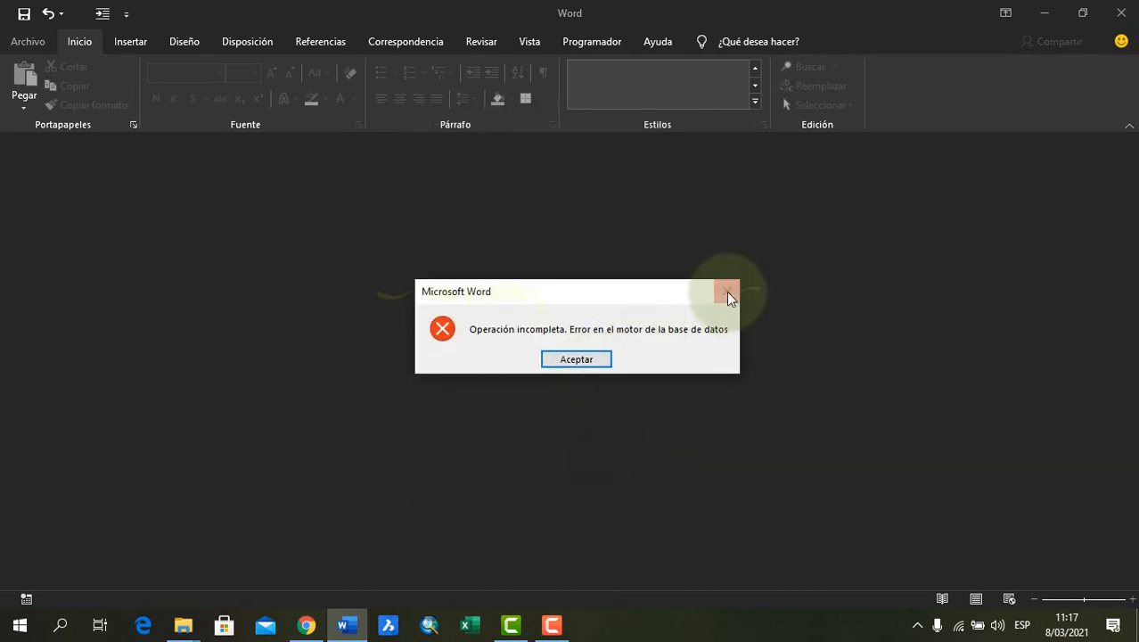
click(728, 297)
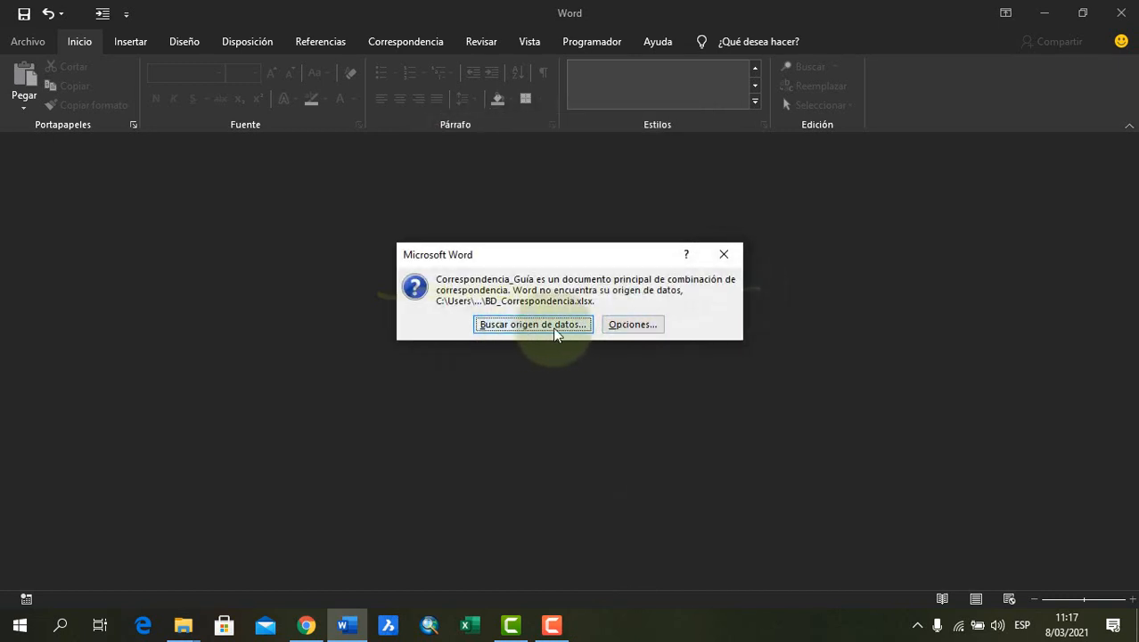
Locate the missing data source by opening BD_Correspondencia from the Correspondencia 1 folder inside Correspondencia Guía - copia
click(521, 325)
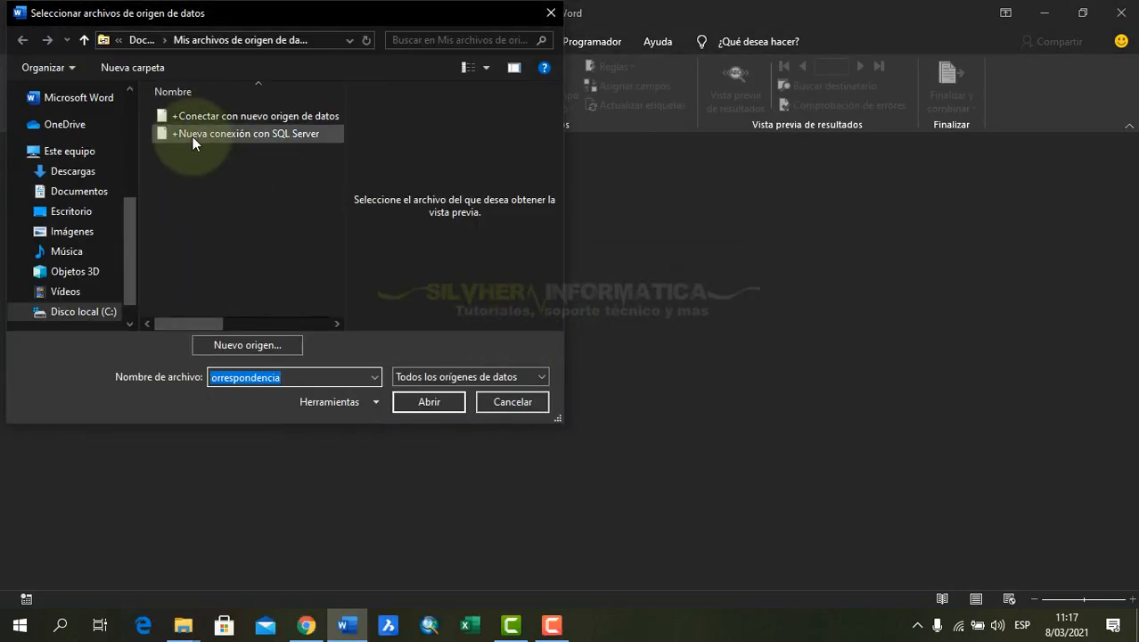
drag(262, 18, 375, 88)
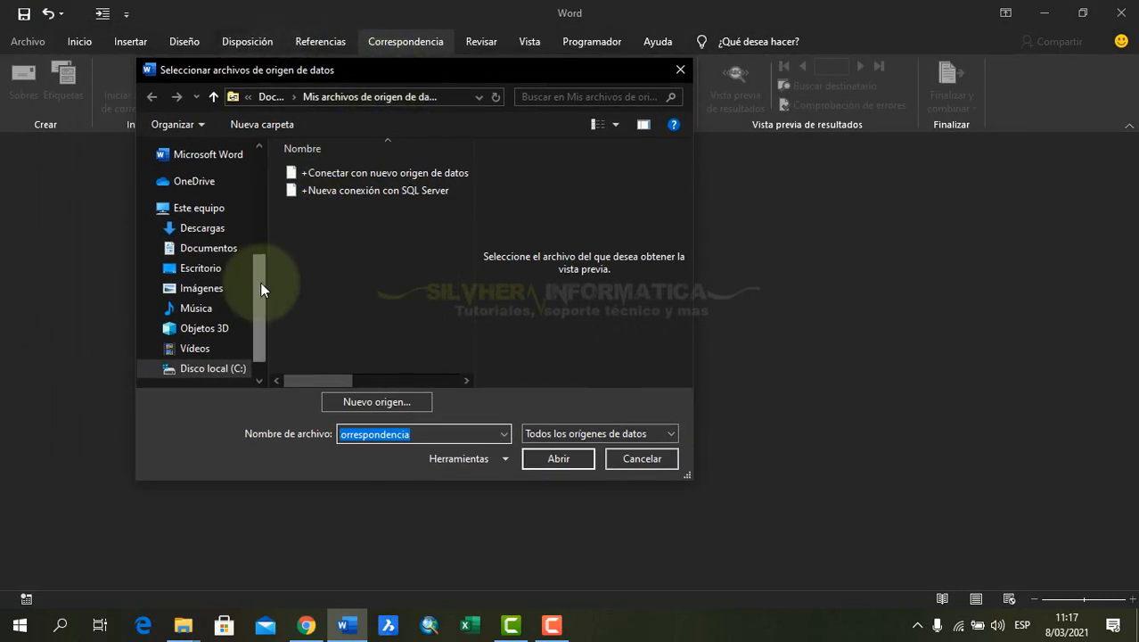
drag(260, 283, 267, 209)
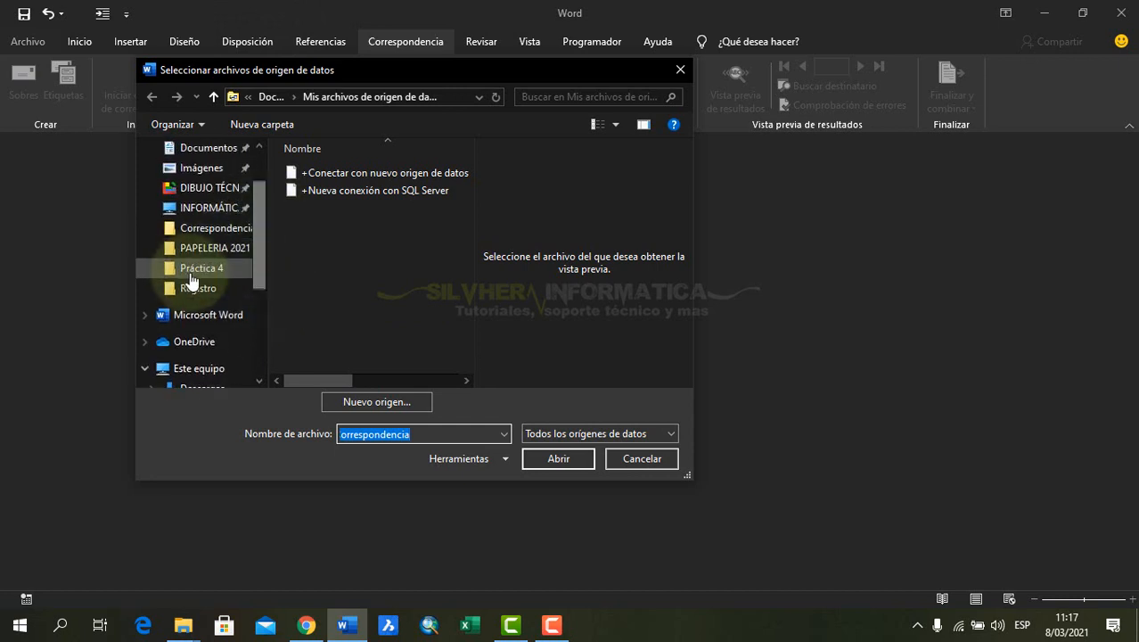
click(218, 232)
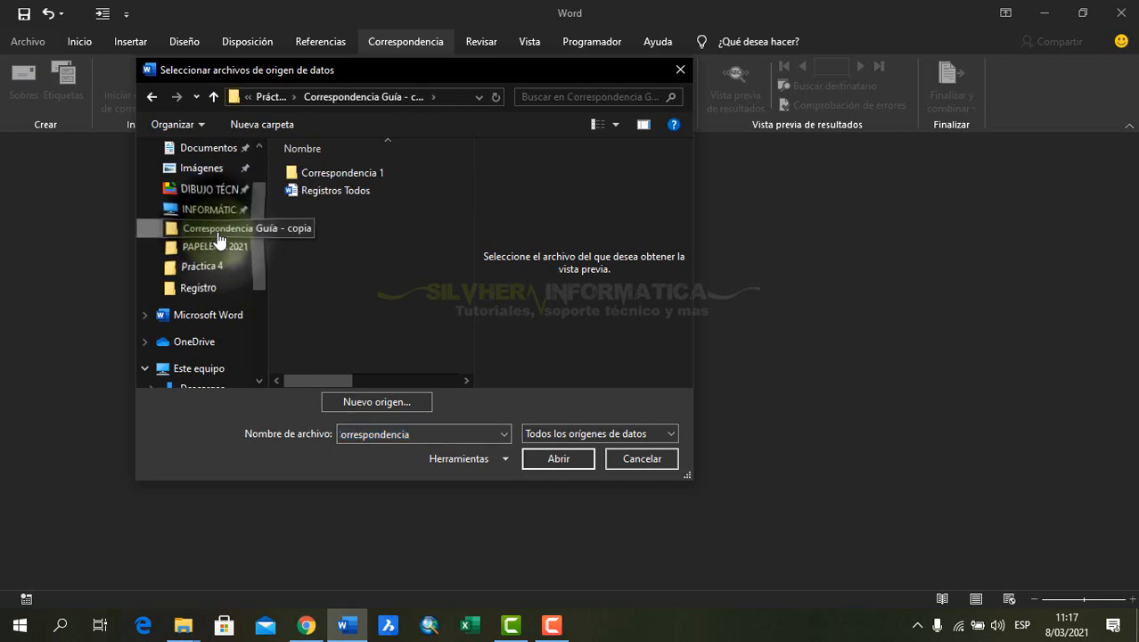
click(388, 173)
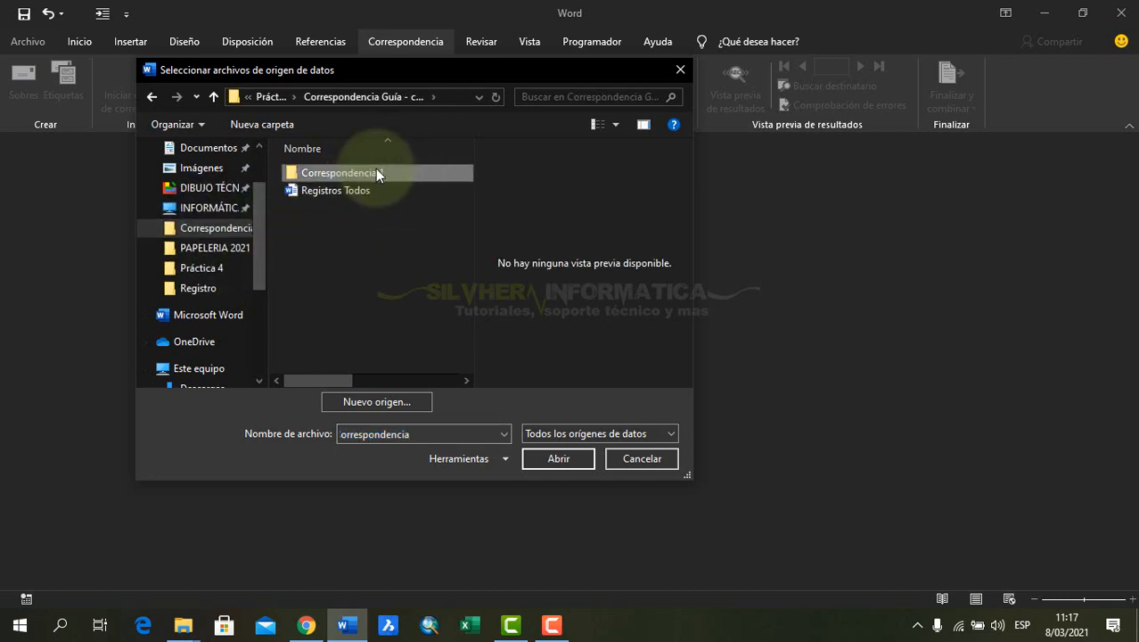
double_click(376, 172)
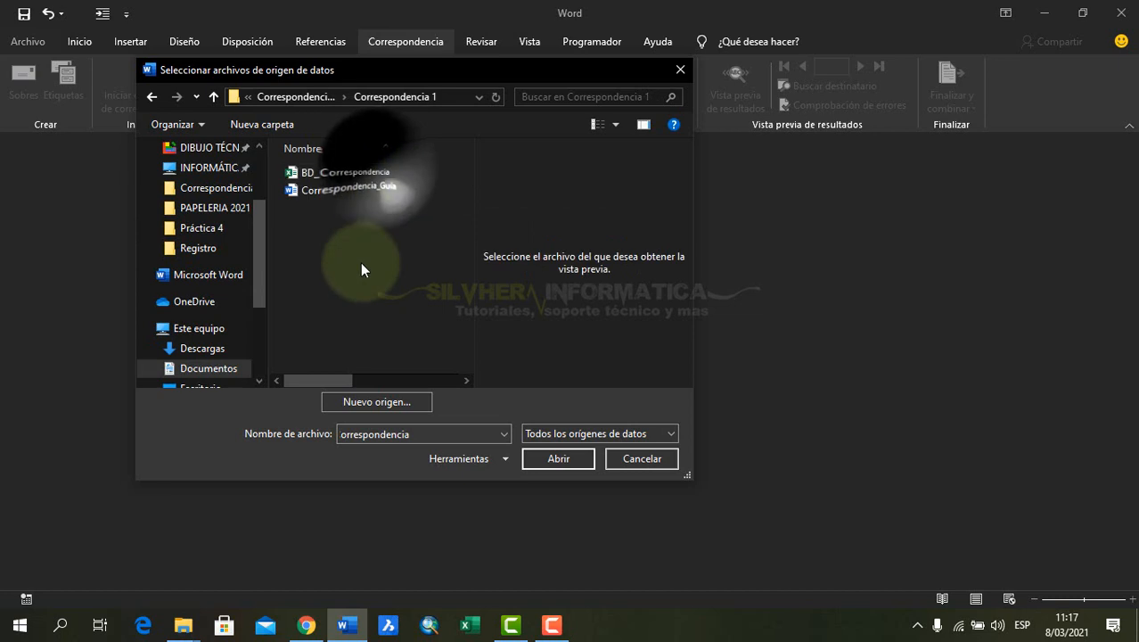
click(355, 166)
double_click(362, 172)
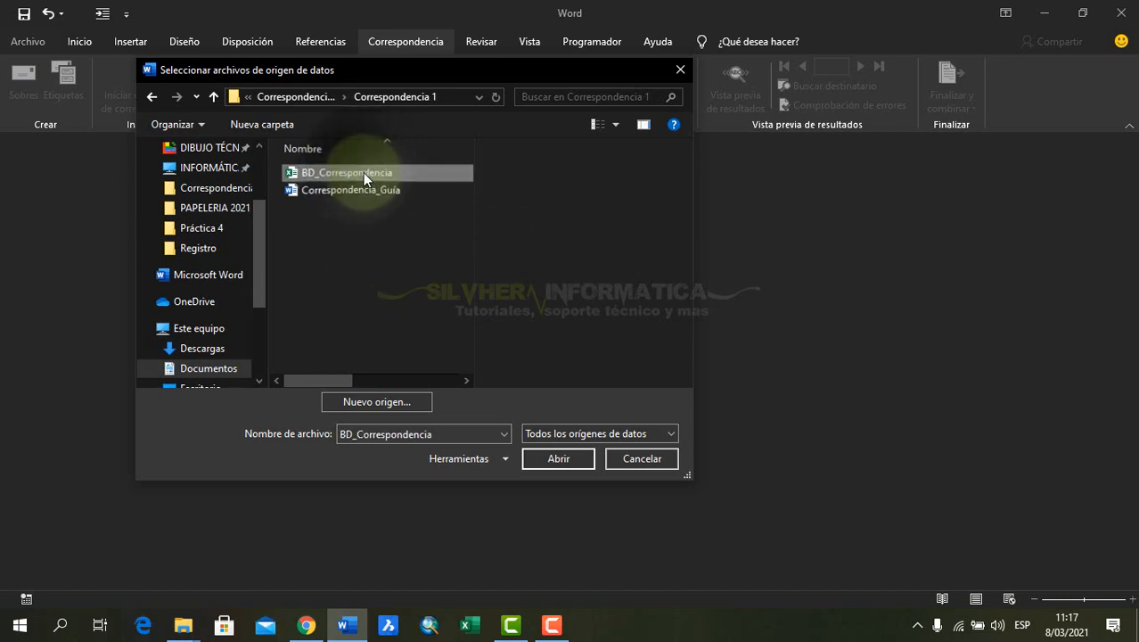
click(559, 458)
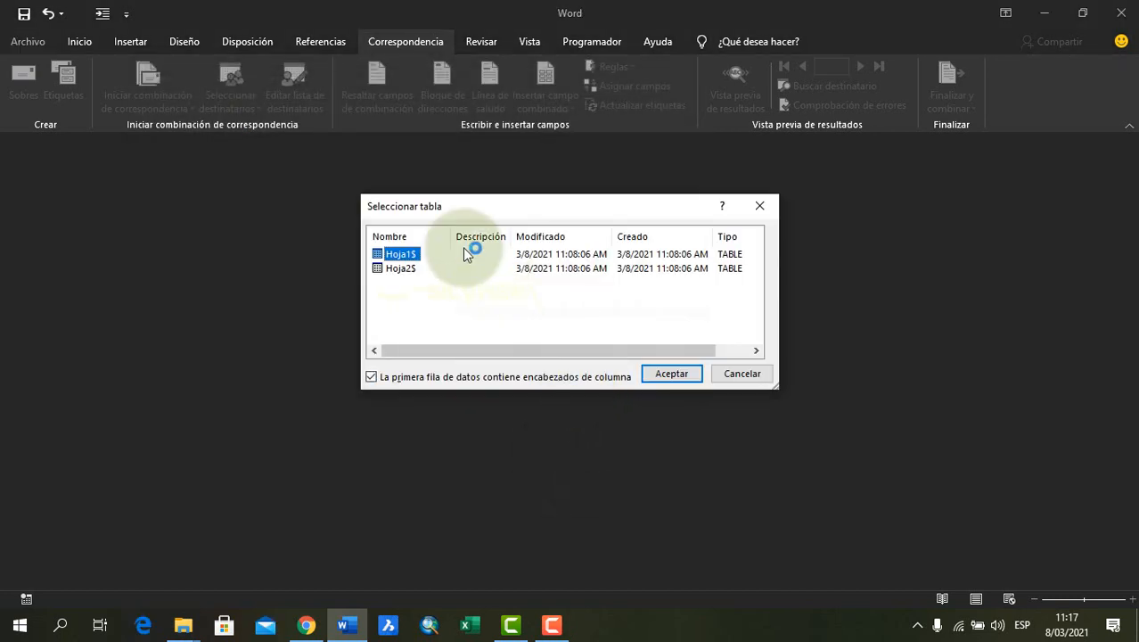
Choose the Hoja1$ table as the data source for the merge document
click(410, 266)
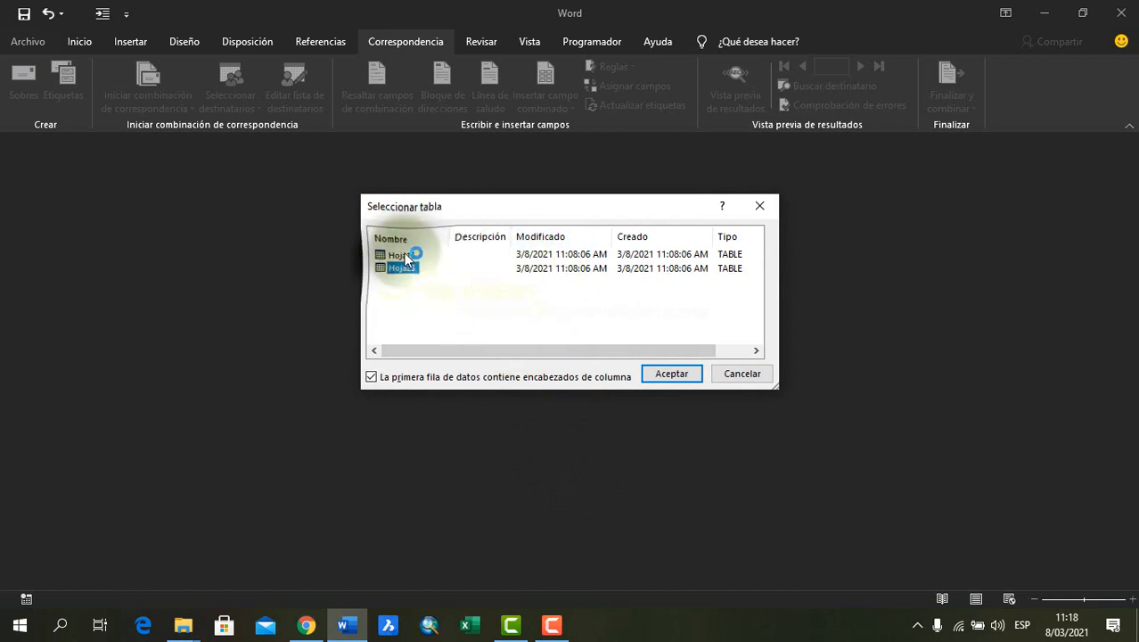
click(403, 258)
click(667, 373)
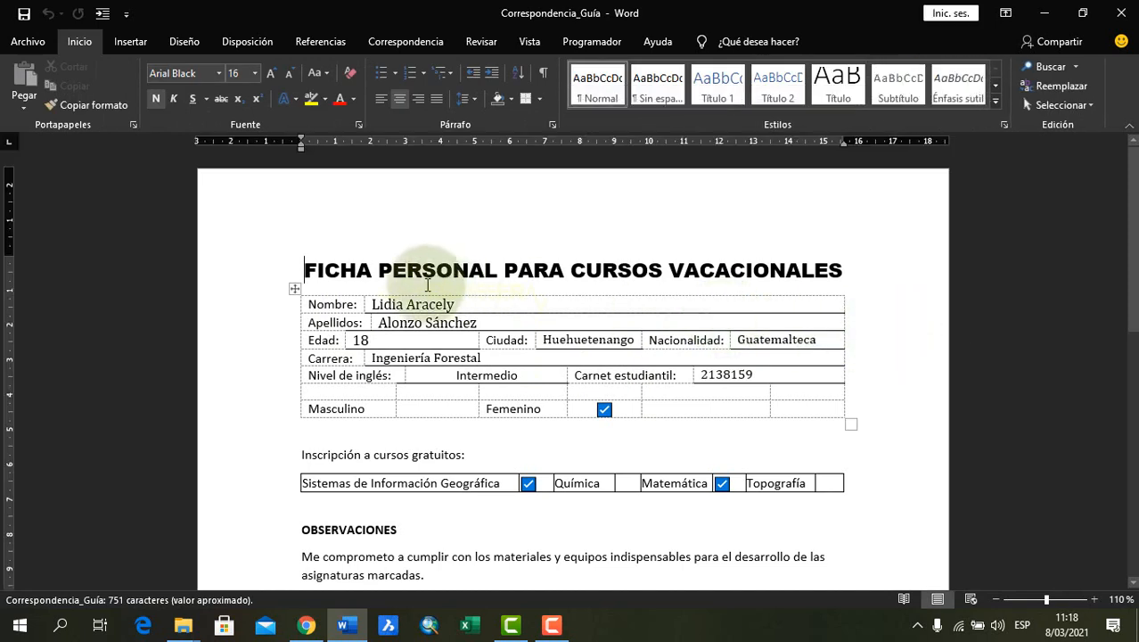
Examine the merged fields in the form, including surnames, city and nationality, and preview the last record down the page
click(414, 312)
click(450, 324)
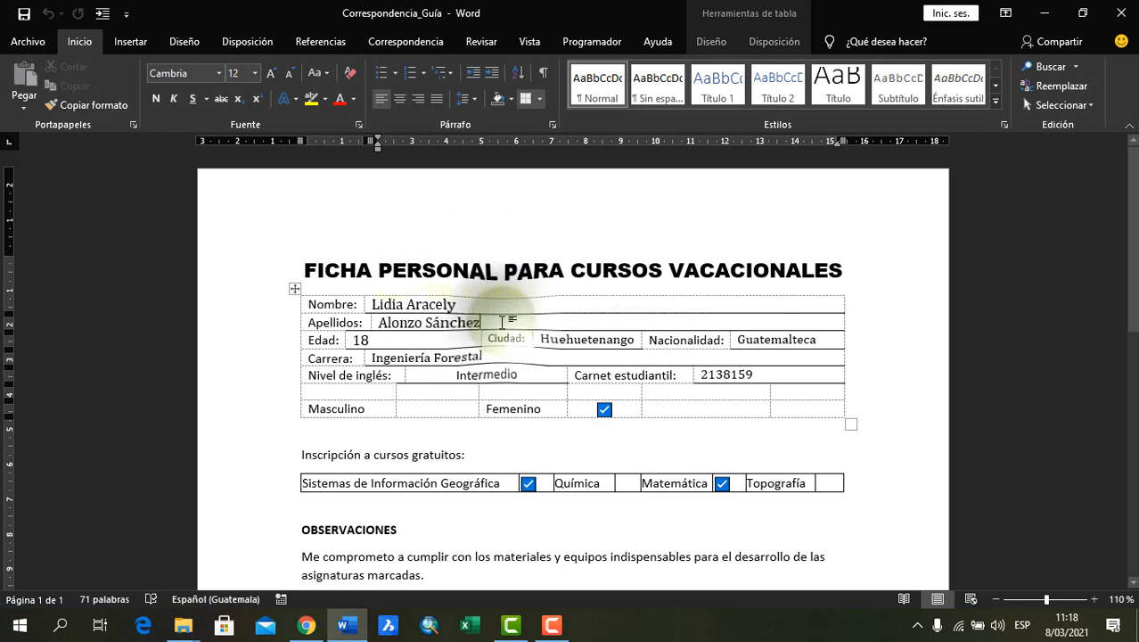
click(616, 339)
click(759, 341)
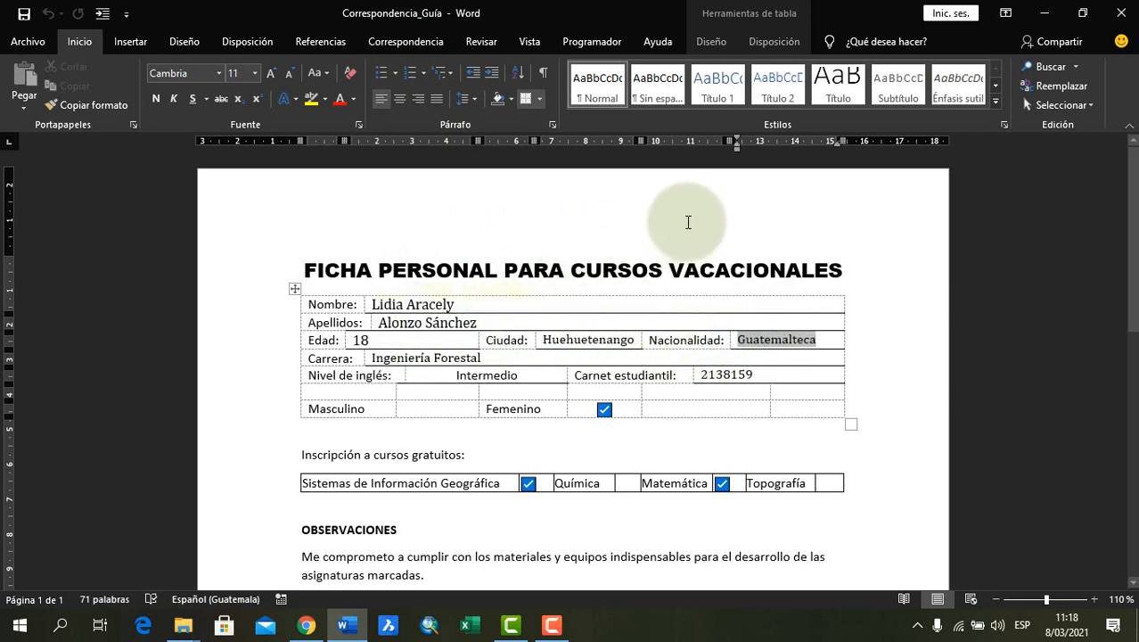
click(405, 41)
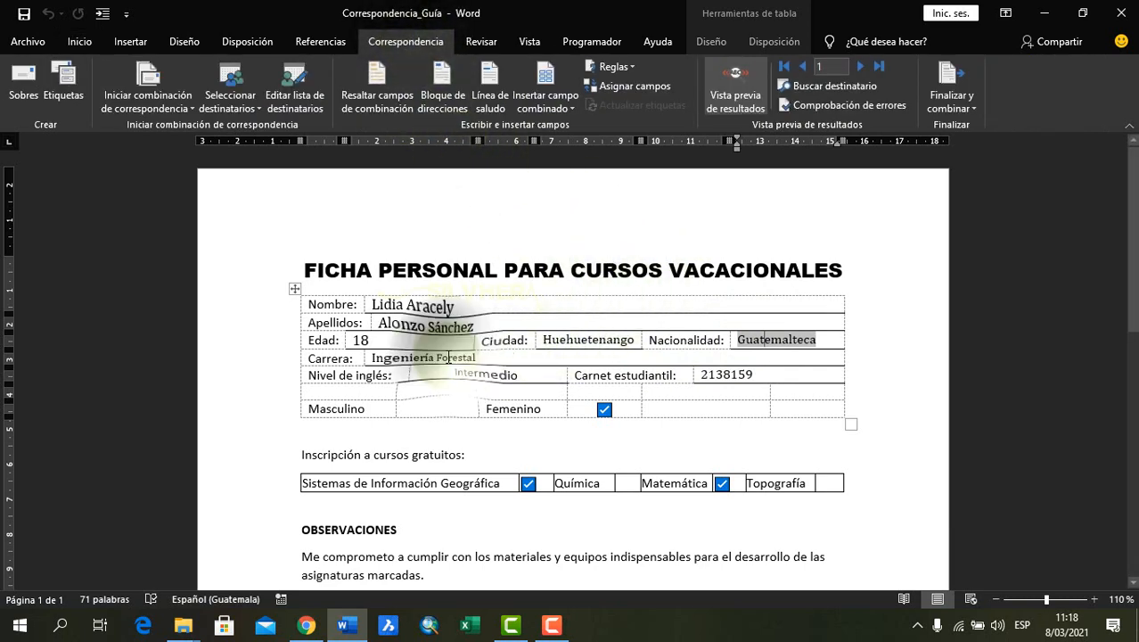
click(572, 339)
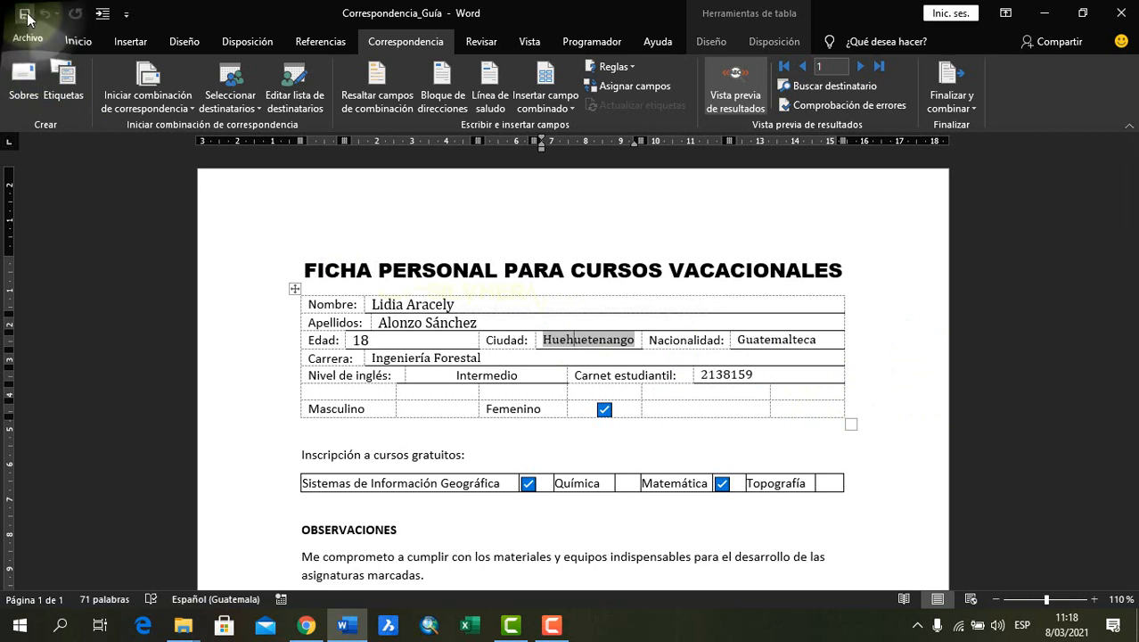
click(879, 63)
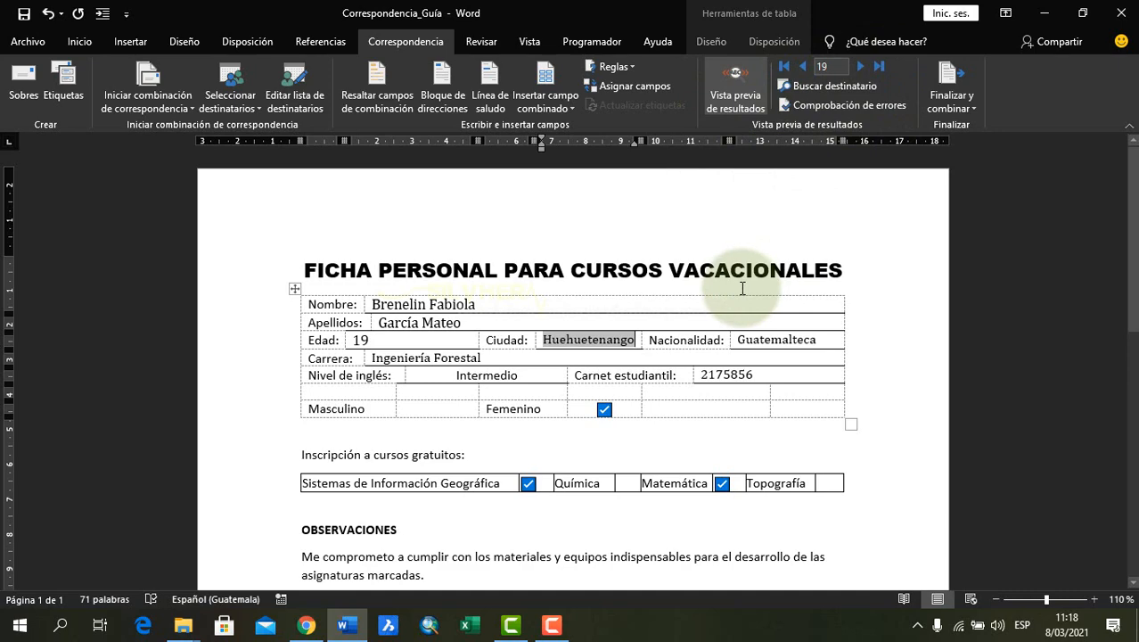
scroll(551, 355, down, 5)
scroll(552, 353, up, 2)
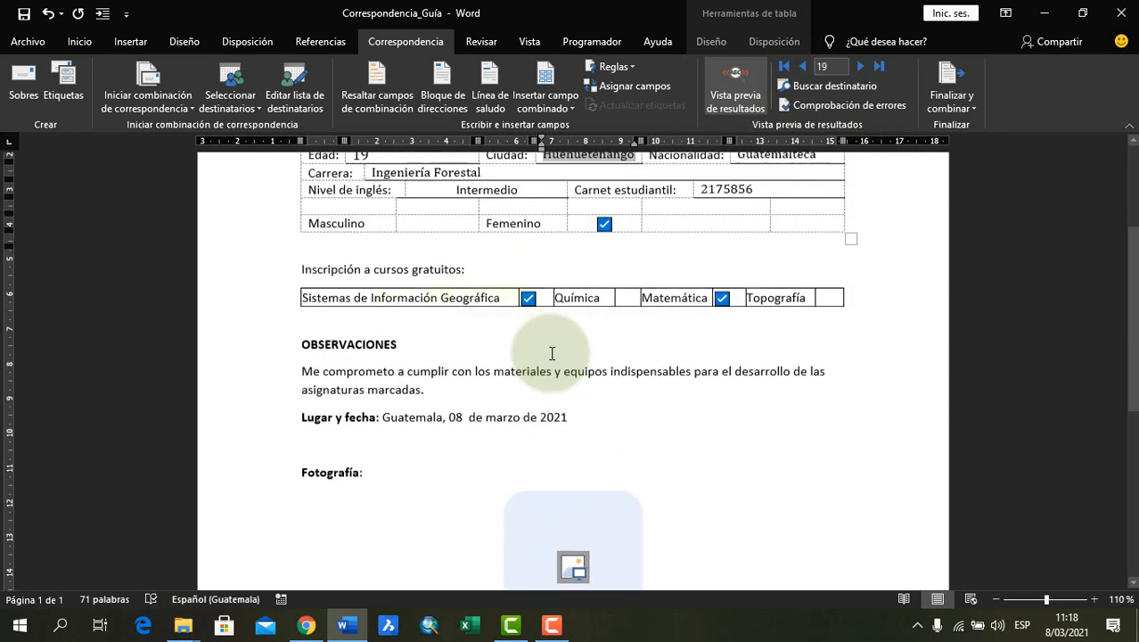
scroll(551, 354, up, 3)
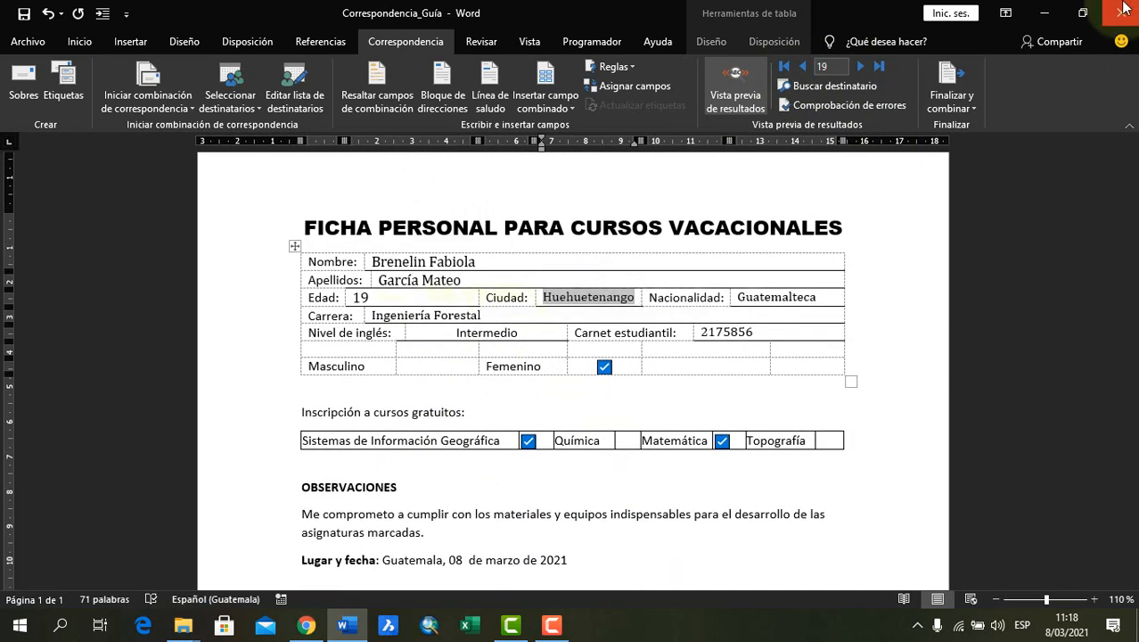
Close the Correspondencia_Guía document, saving its changes
click(1124, 9)
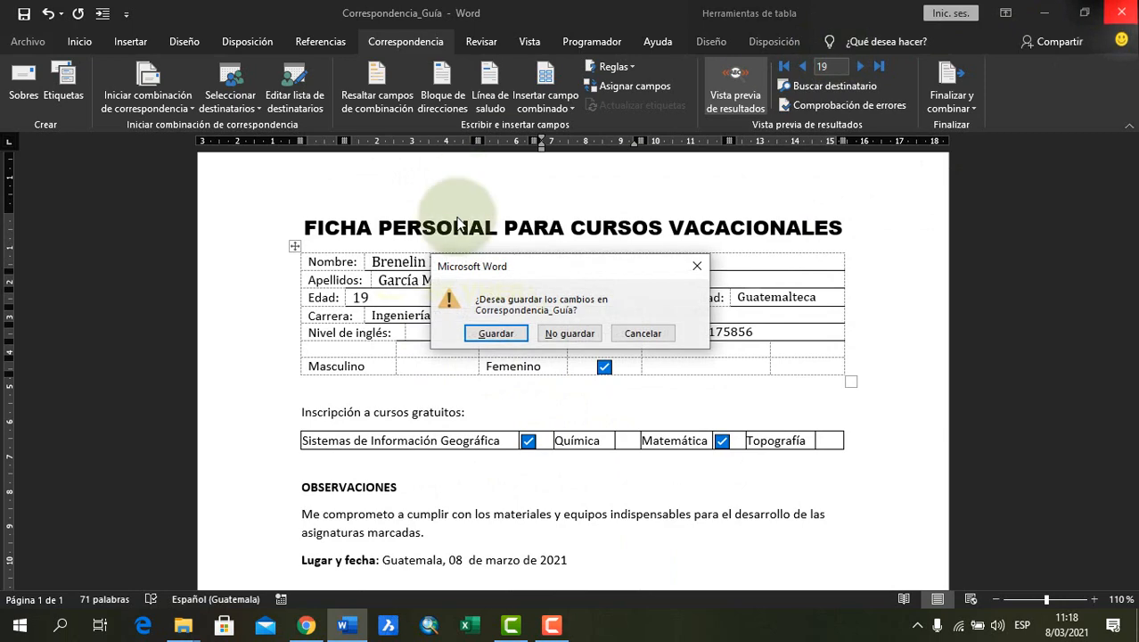
click(496, 338)
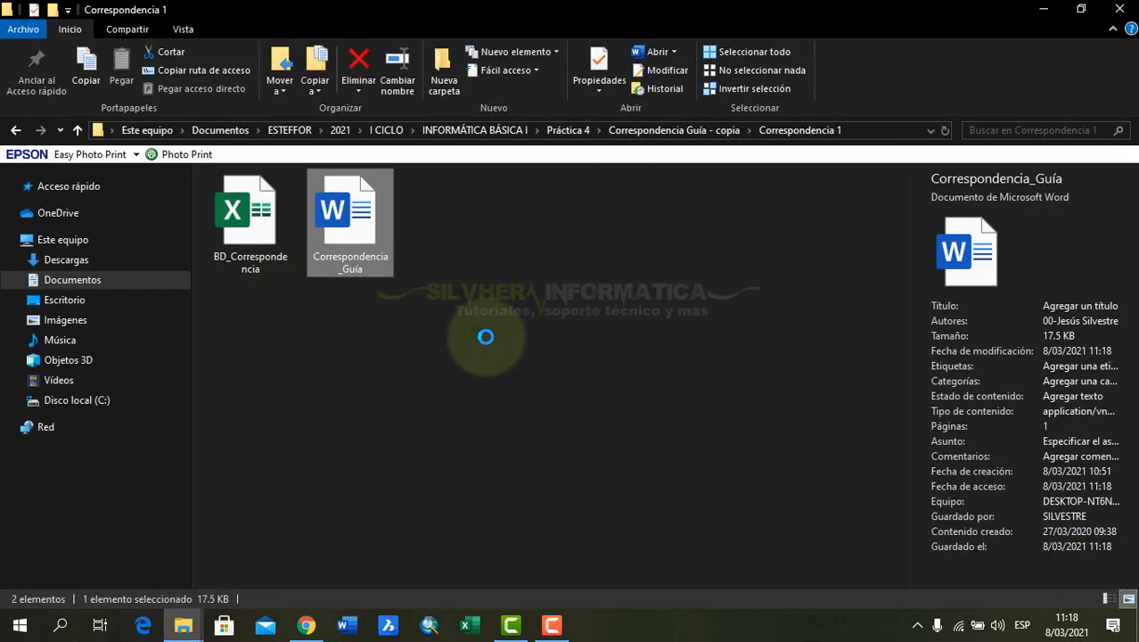
click(485, 335)
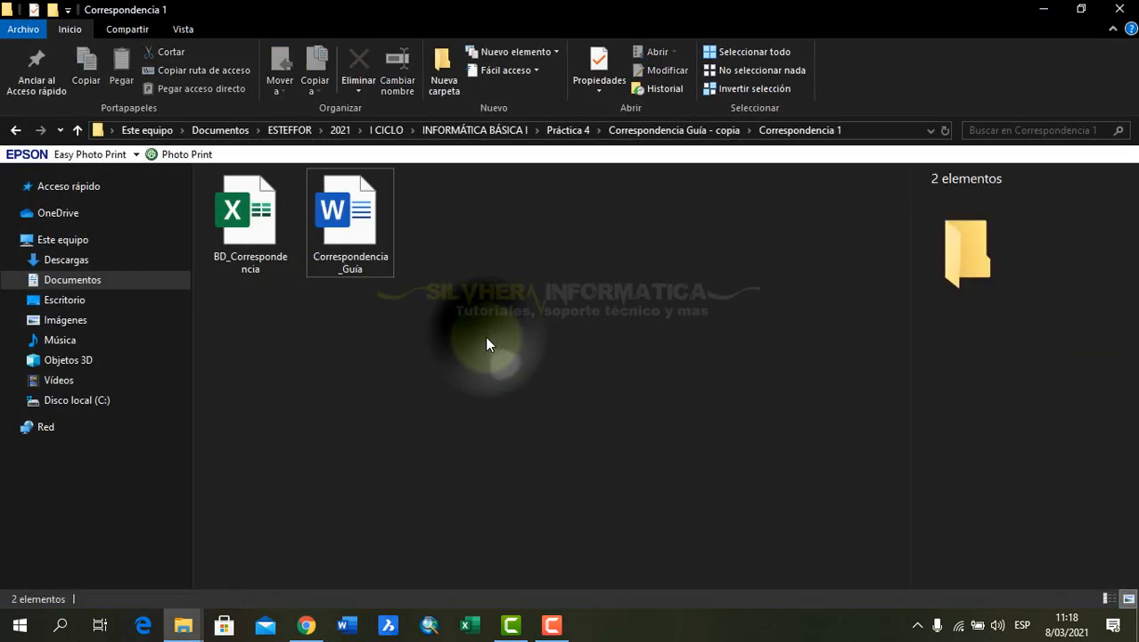
Open the BD_Correspondencia workbook from the Correspondencia 1 folder in Excel and display the Hoja2 sheet
click(241, 249)
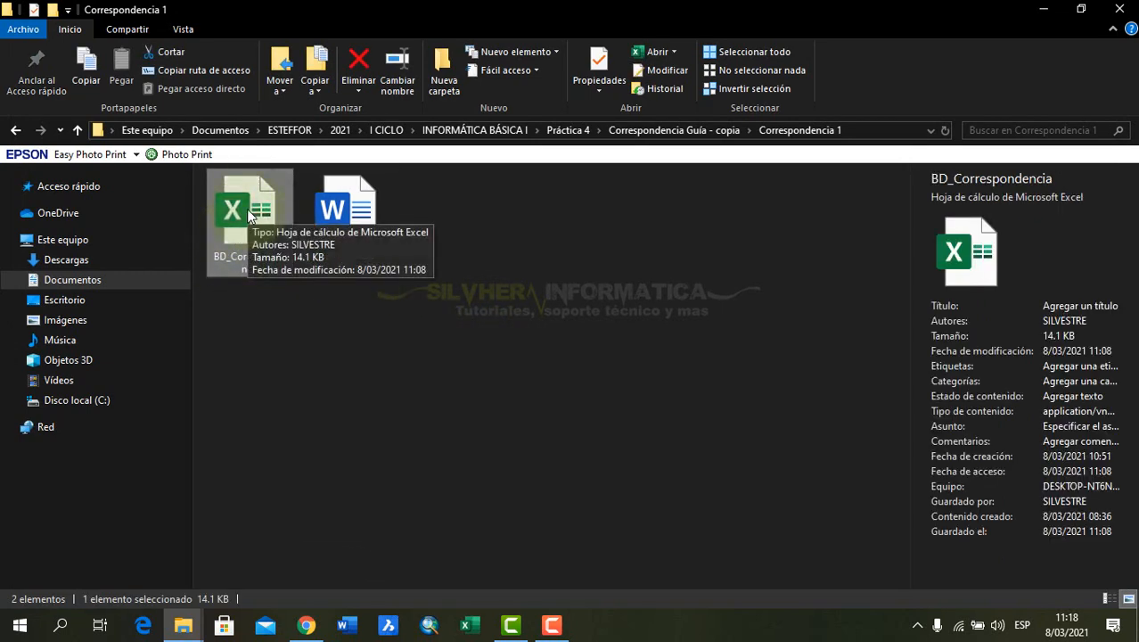
double_click(247, 209)
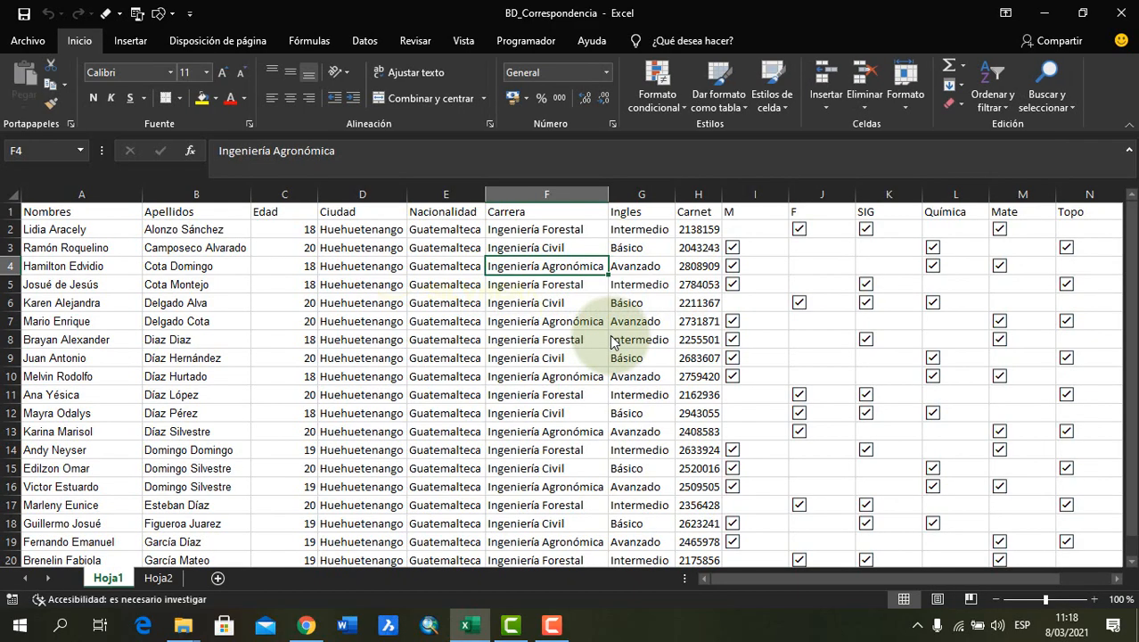
click(160, 579)
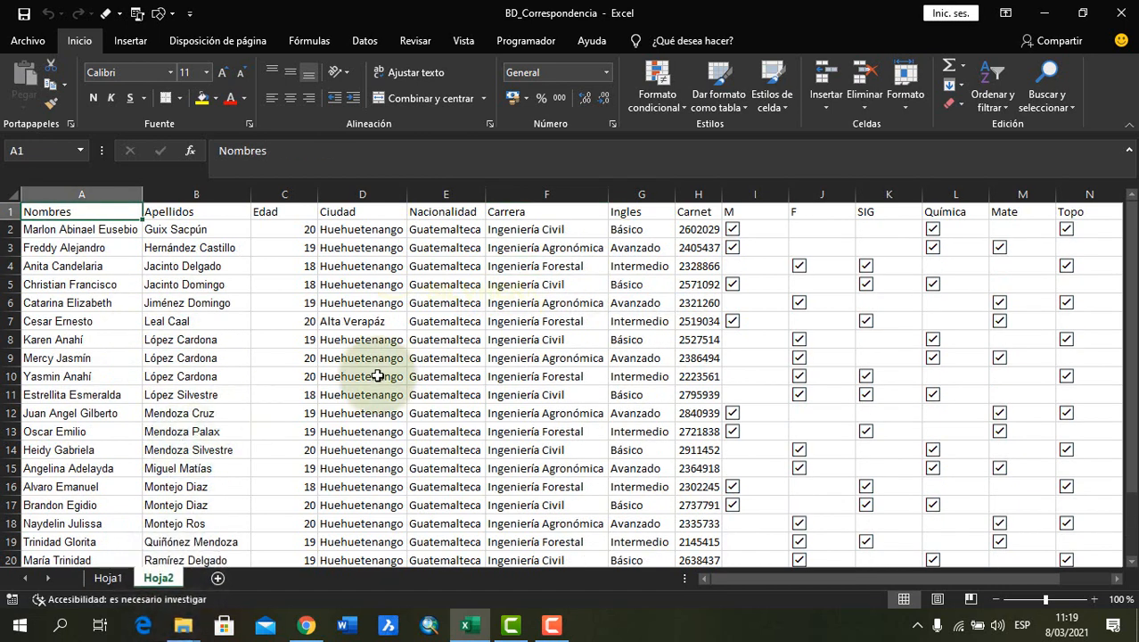
Copy all the student records on Hoja2, range A2:P23, without the header row
click(54, 229)
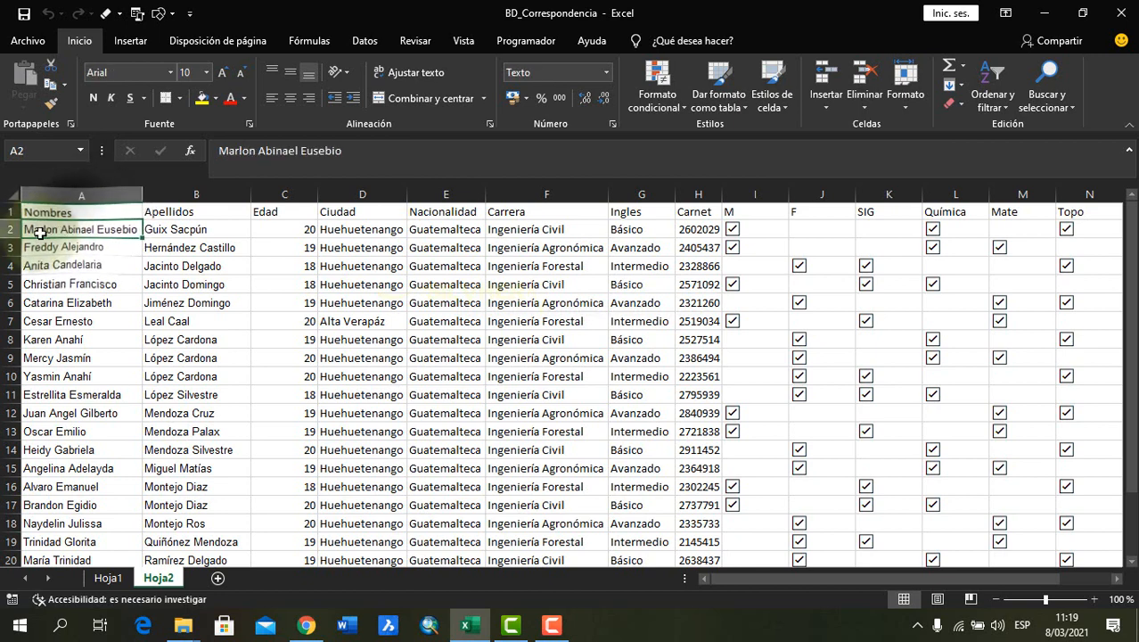
click(89, 282)
click(71, 229)
click(80, 211)
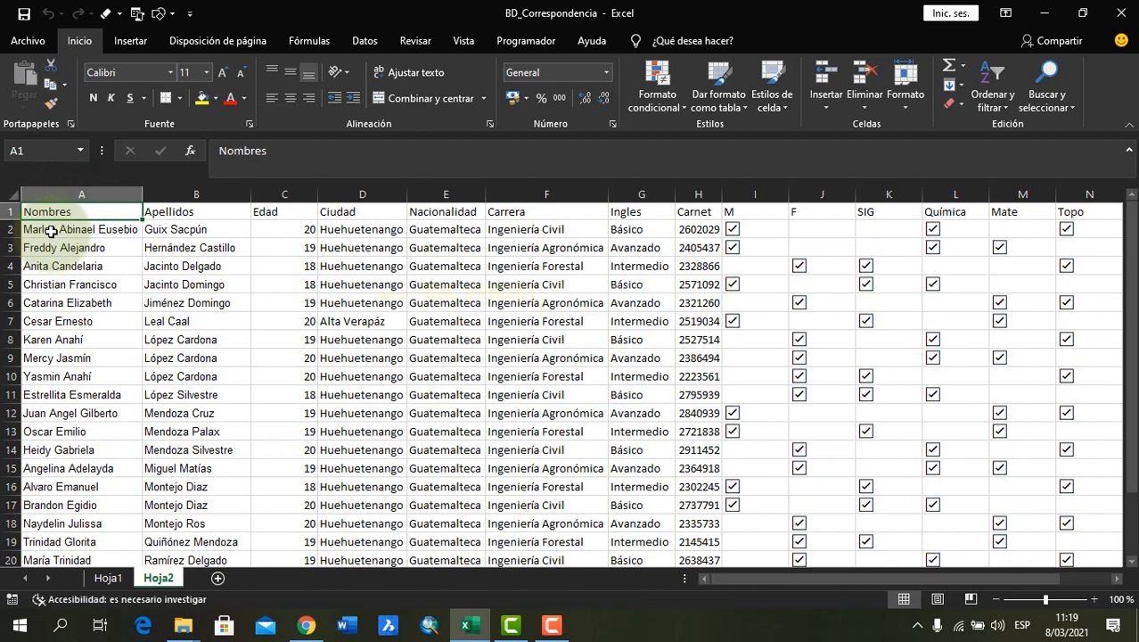
drag(52, 231, 992, 522)
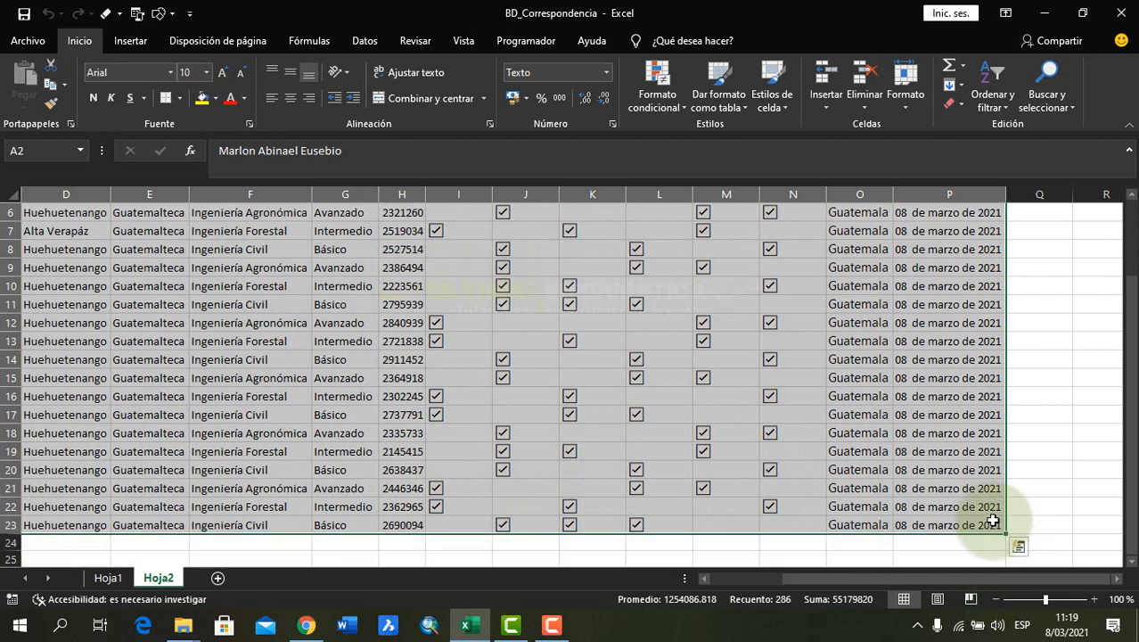
drag(827, 580, 714, 586)
key(ctrl+c)
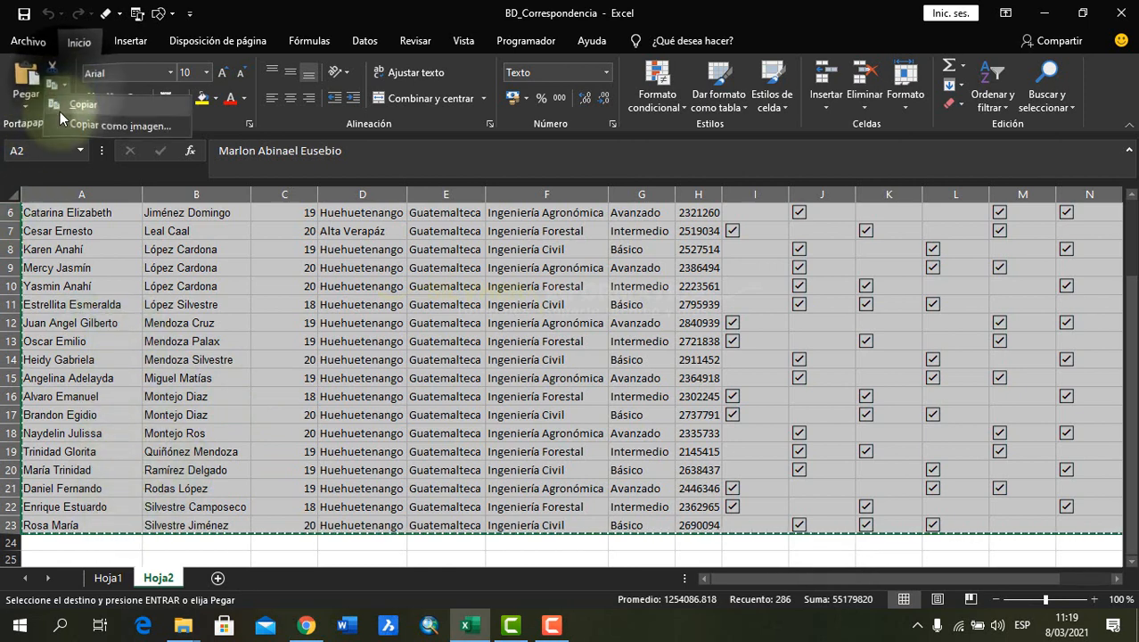
Paste the copied records as values into Hoja1 below the last record, starting at cell A21
scroll(72, 482, up, 2)
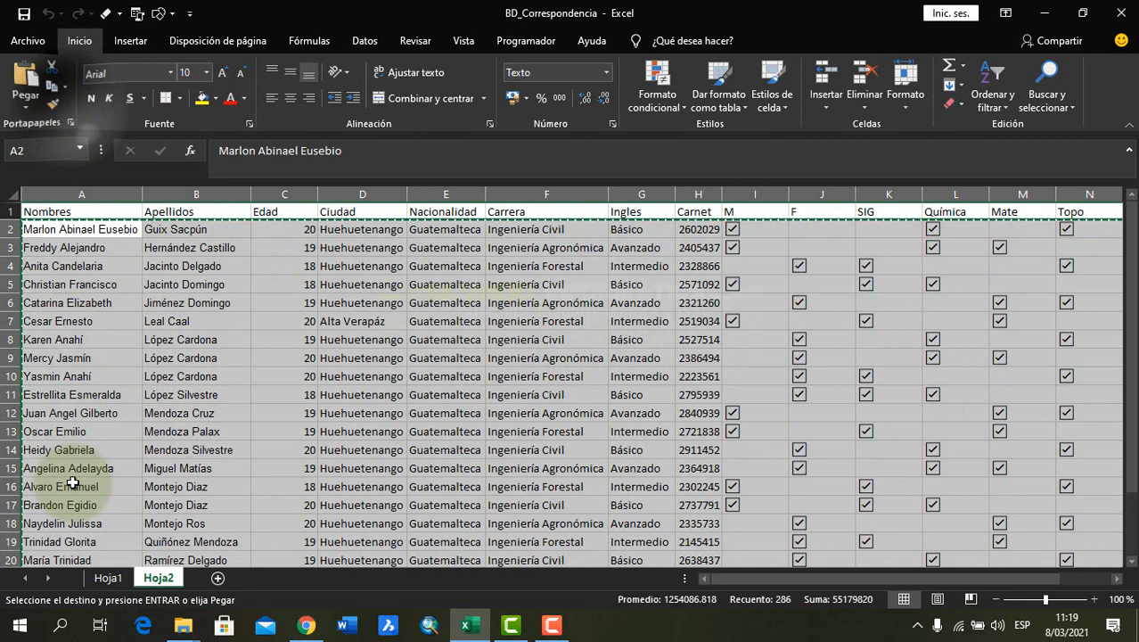
click(106, 577)
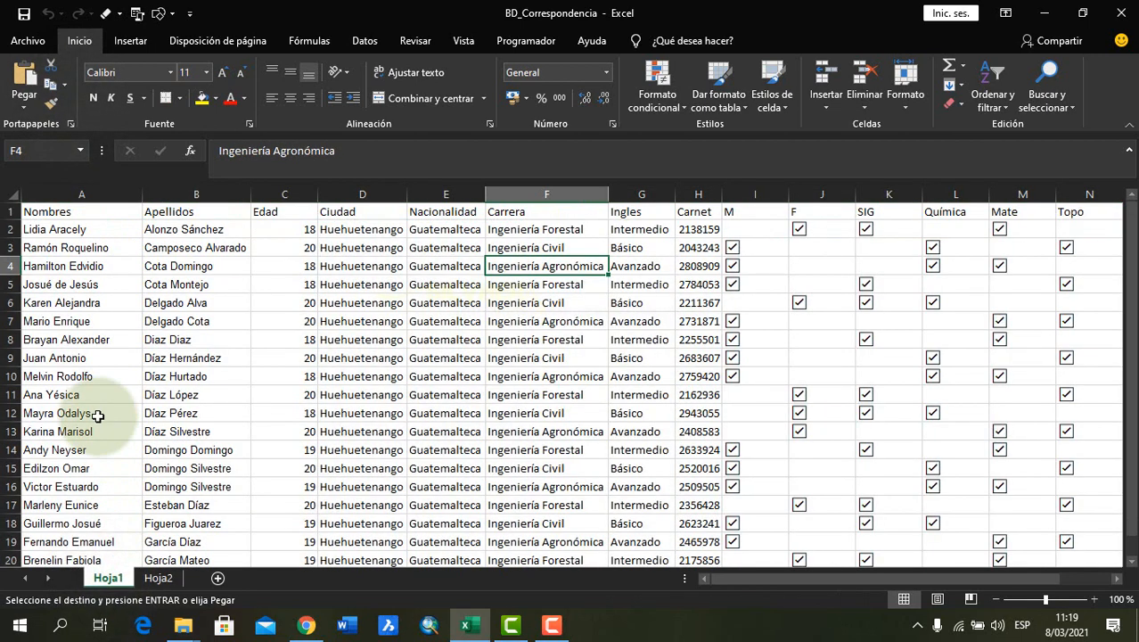
scroll(102, 405, down, 4)
click(66, 356)
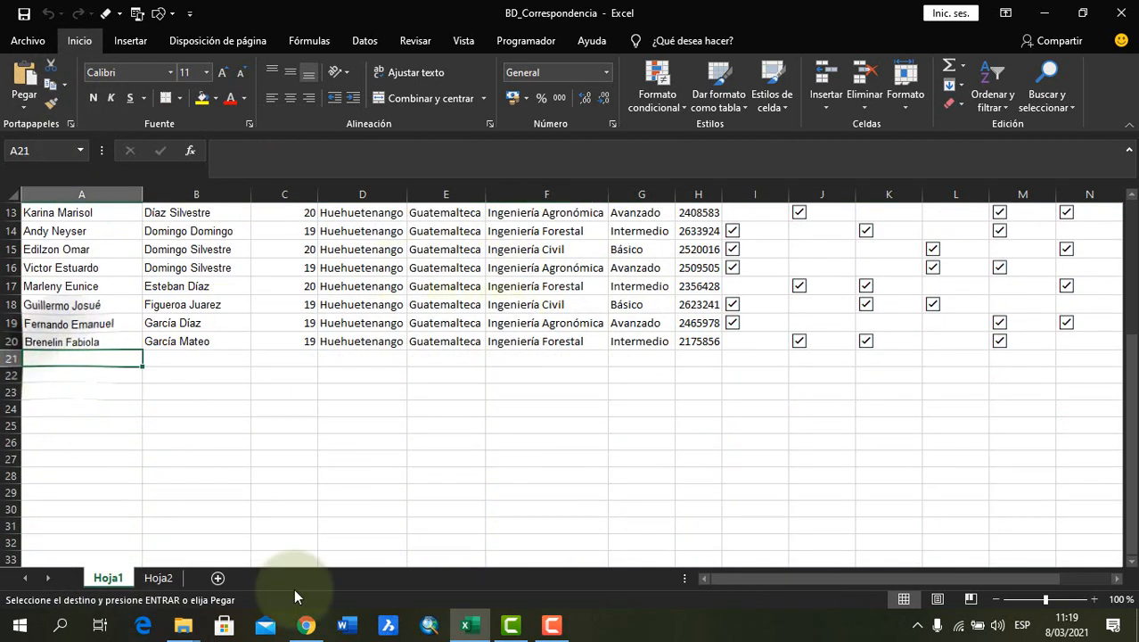
right_click(44, 359)
click(104, 304)
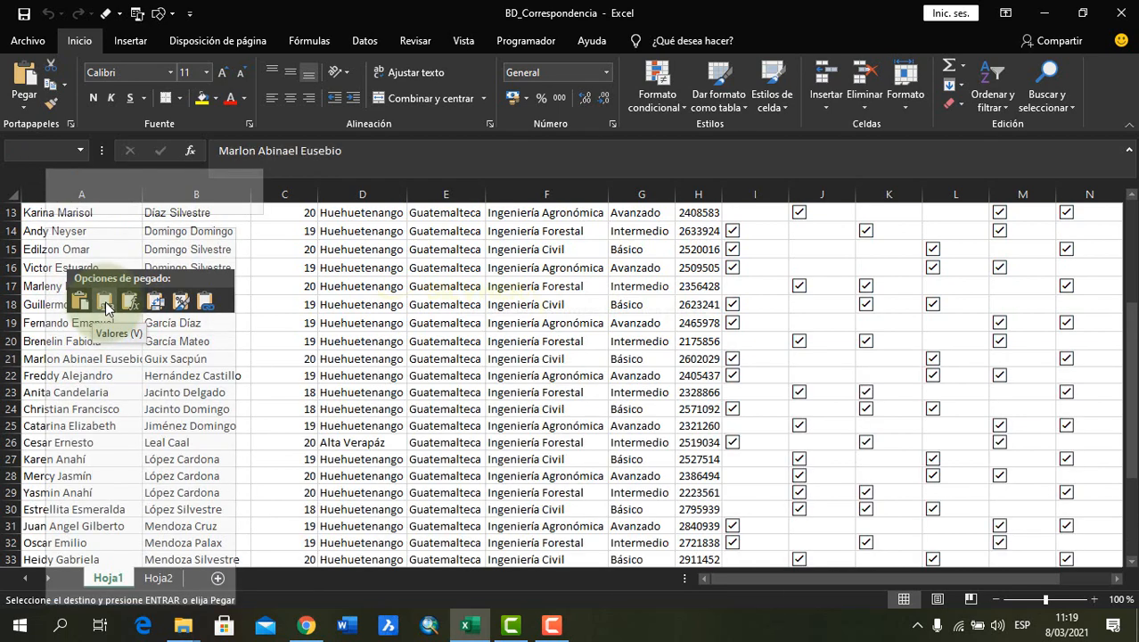
Insert the copied records as values only and autofit the widths of columns A and B on Hoja1
click(105, 307)
click(124, 376)
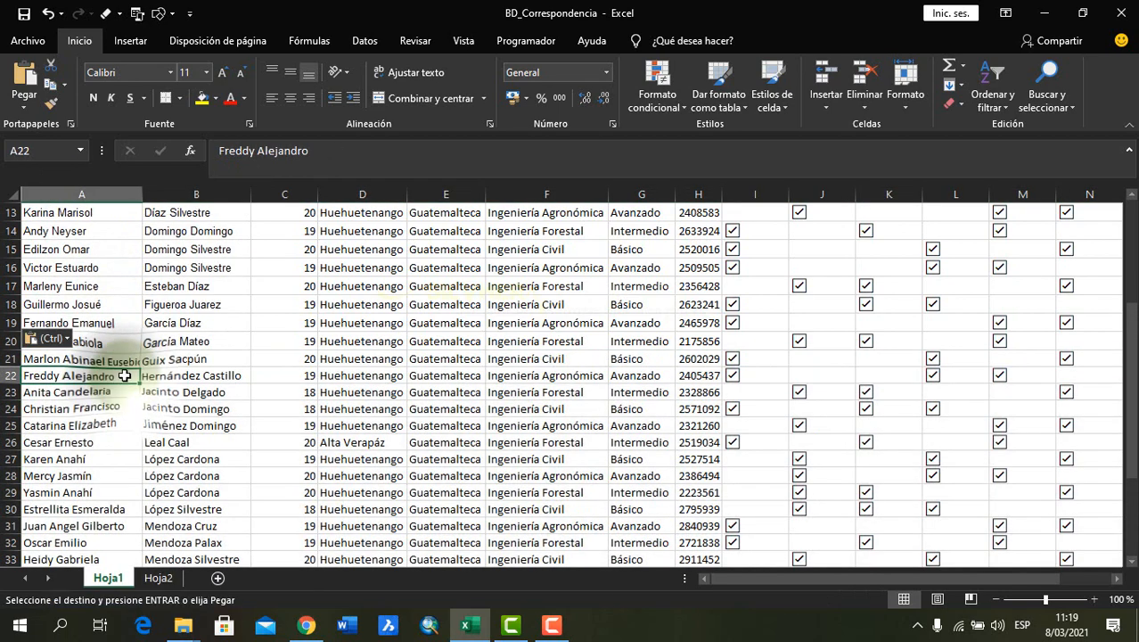
double_click(143, 194)
double_click(260, 194)
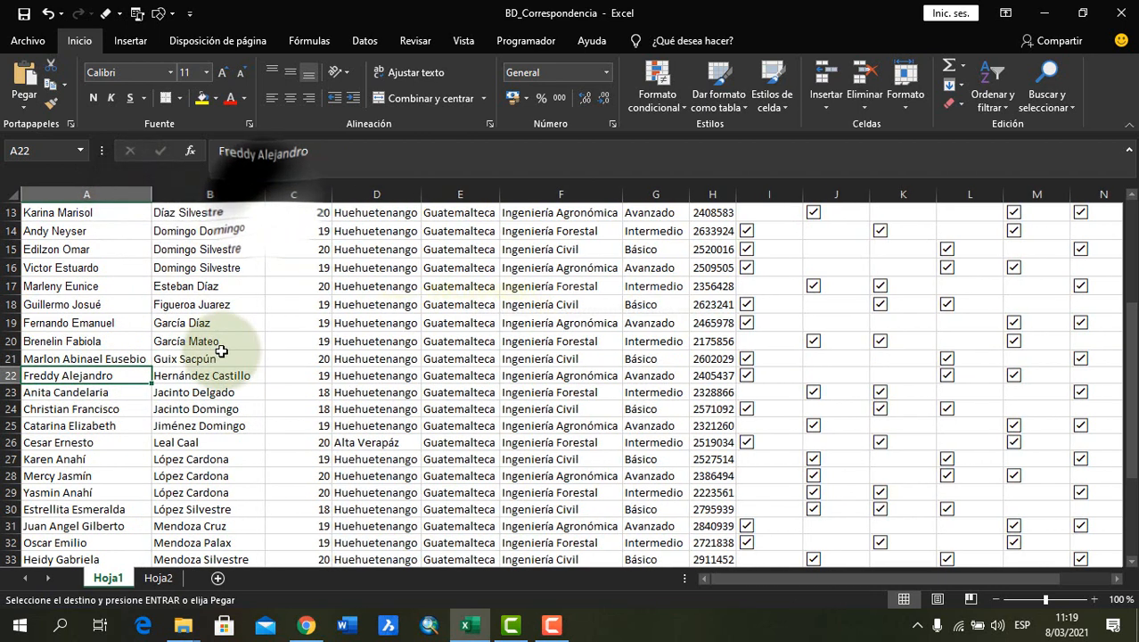
Cancel the pending copy selection and close the BD_Correspondencia workbook, saving its changes
scroll(223, 352, up, 4)
click(89, 212)
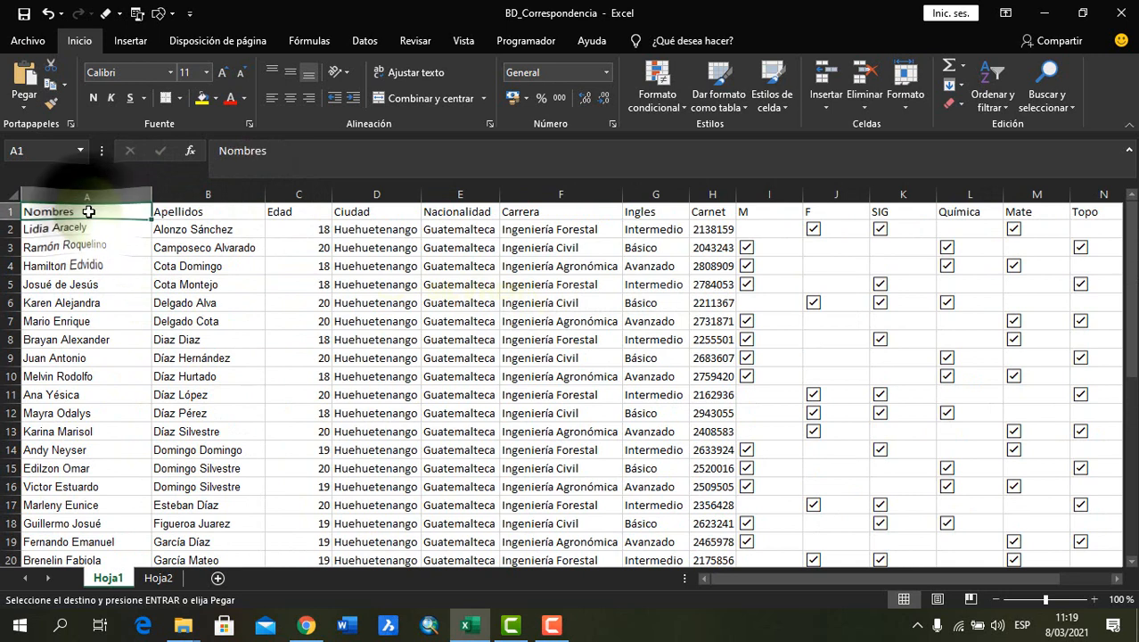
key(Escape)
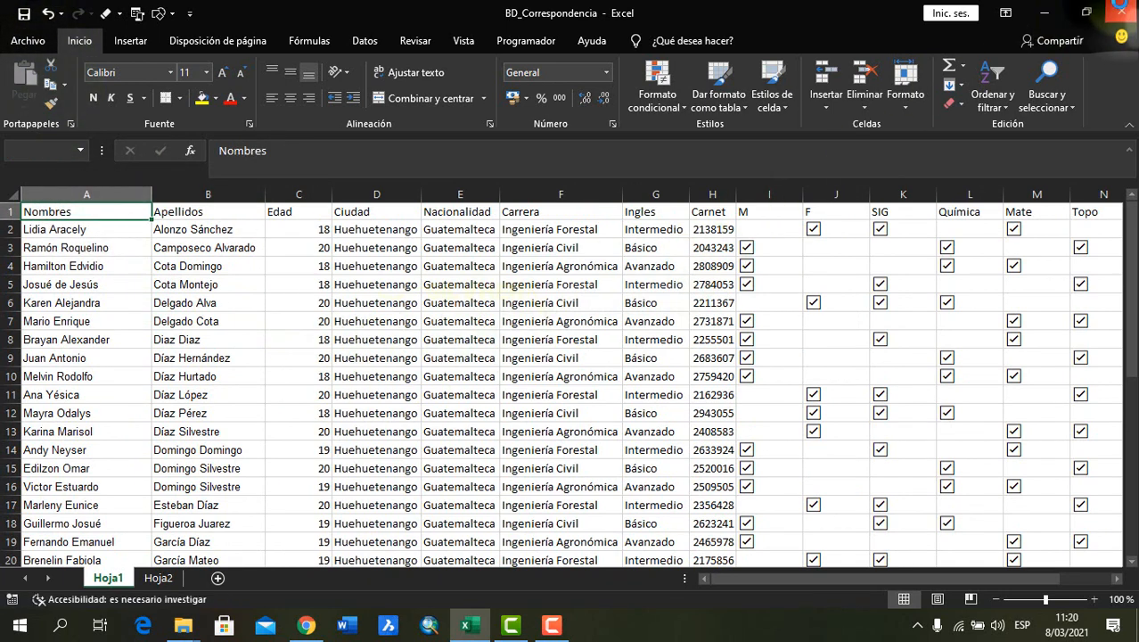
click(1120, 9)
click(531, 327)
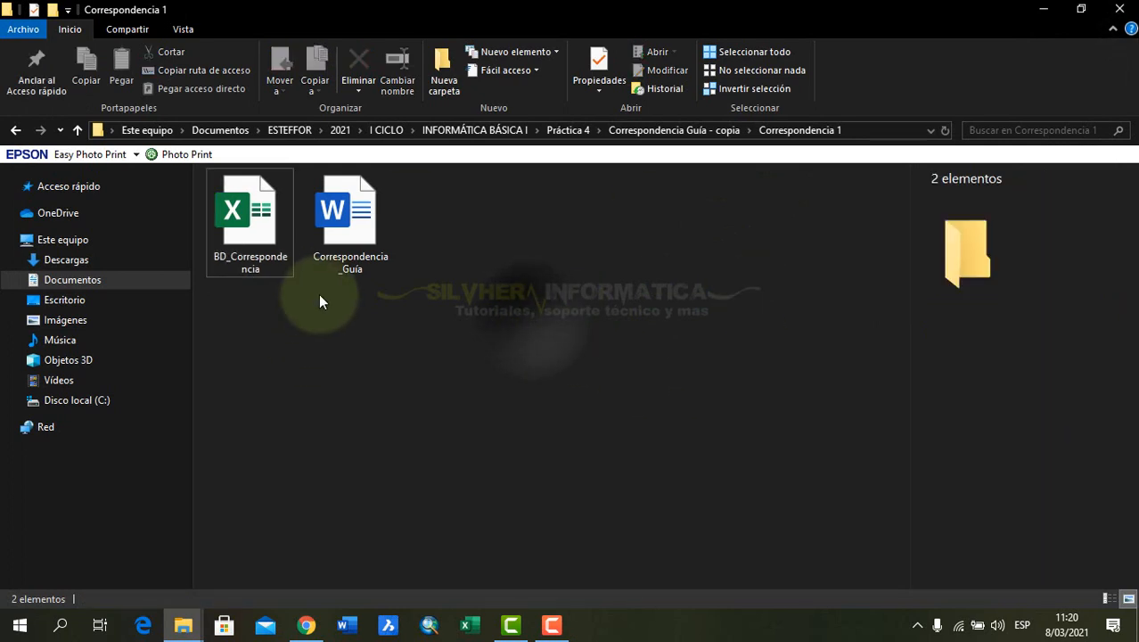
Open the Correspondencia_Guía document from the Correspondencia 1 folder, allowing the SQL query on Hoja1 to load its data
click(346, 246)
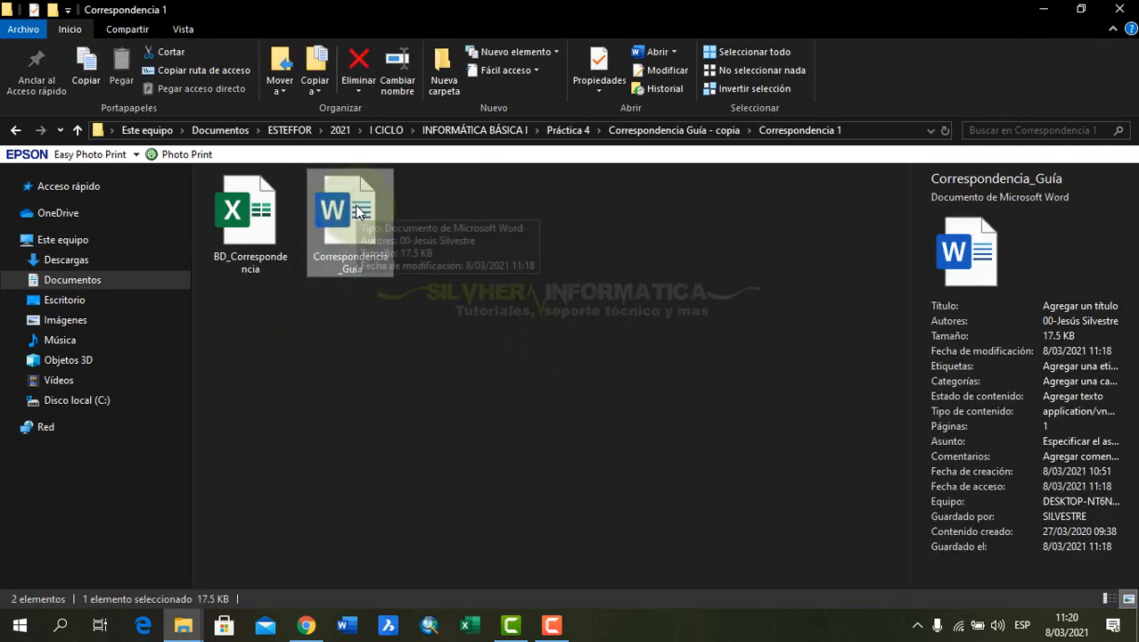
double_click(356, 212)
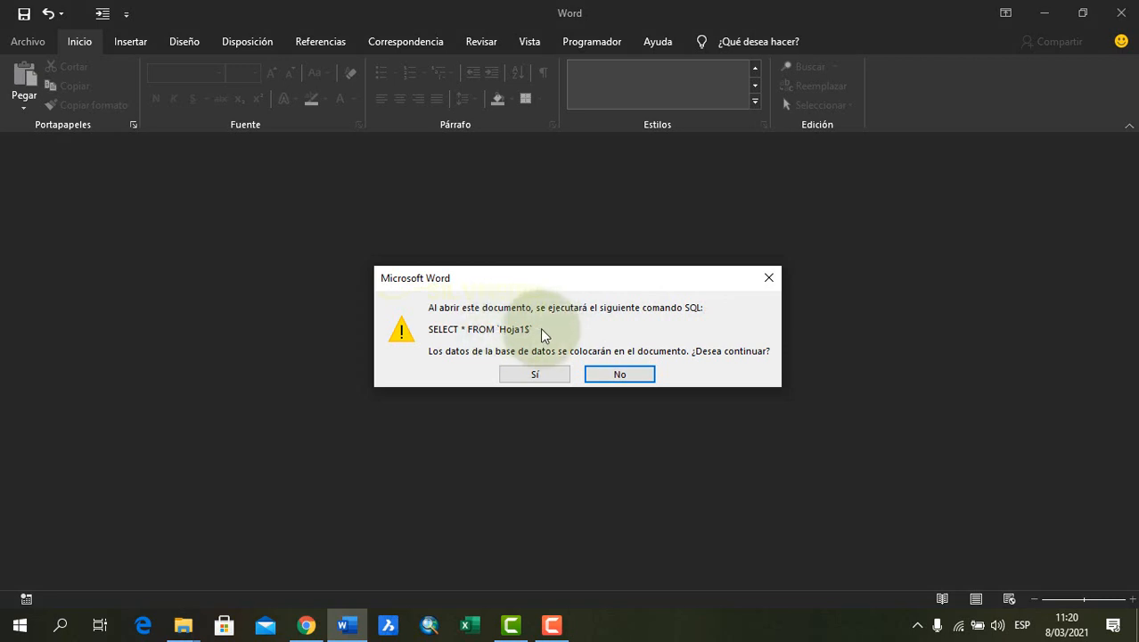
click(535, 375)
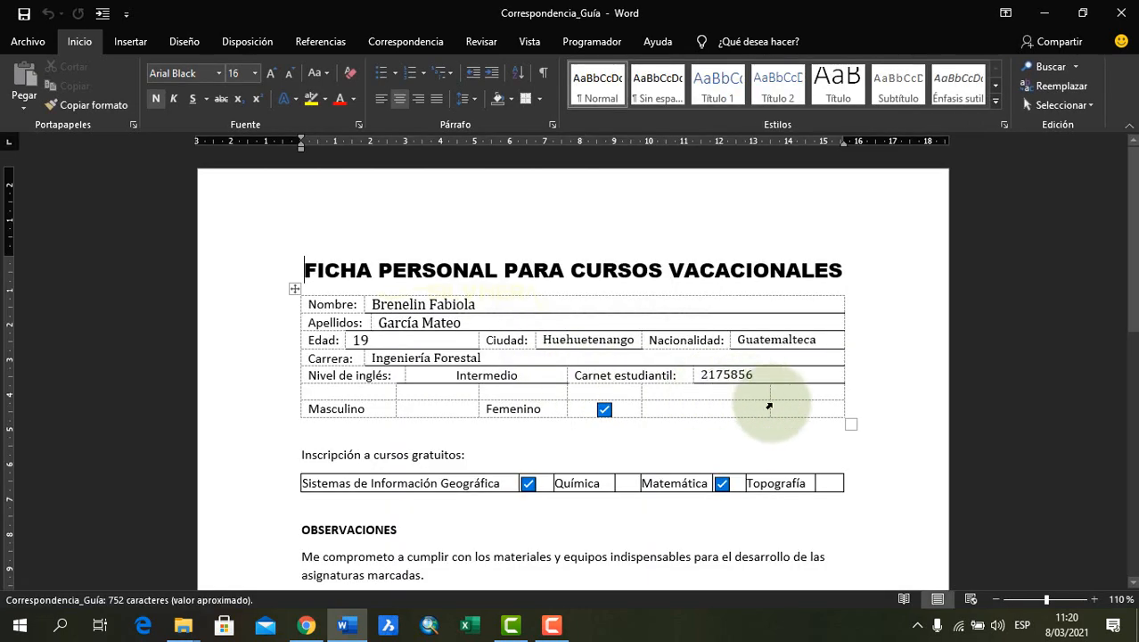
Preview the newly added merge records one by one from record 20 to 25, and go to the last record
click(546, 453)
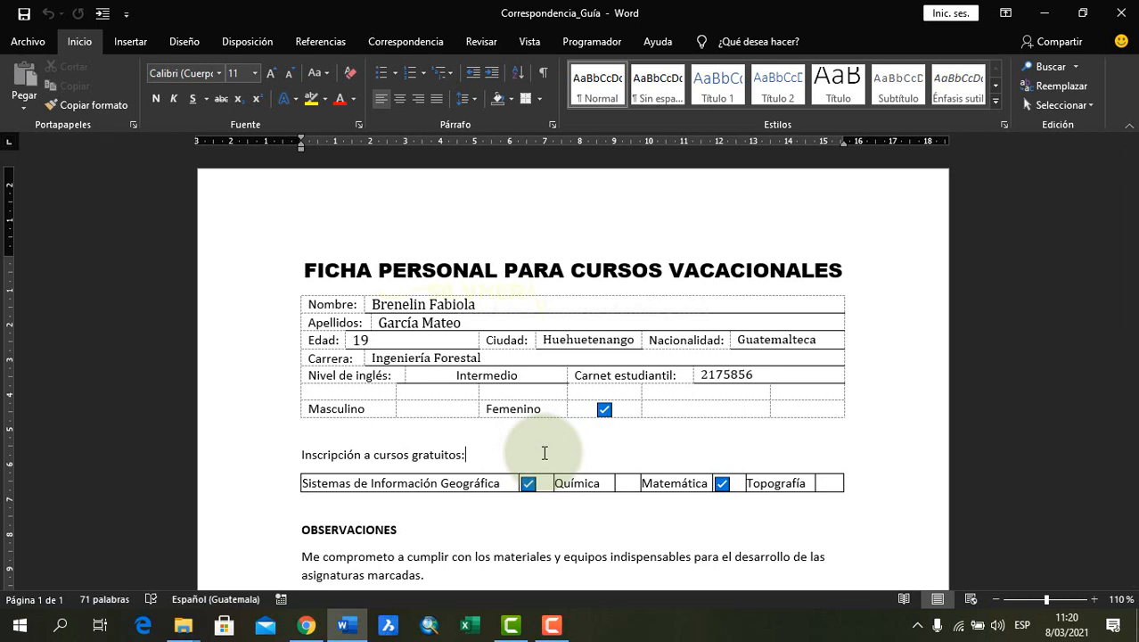
click(528, 304)
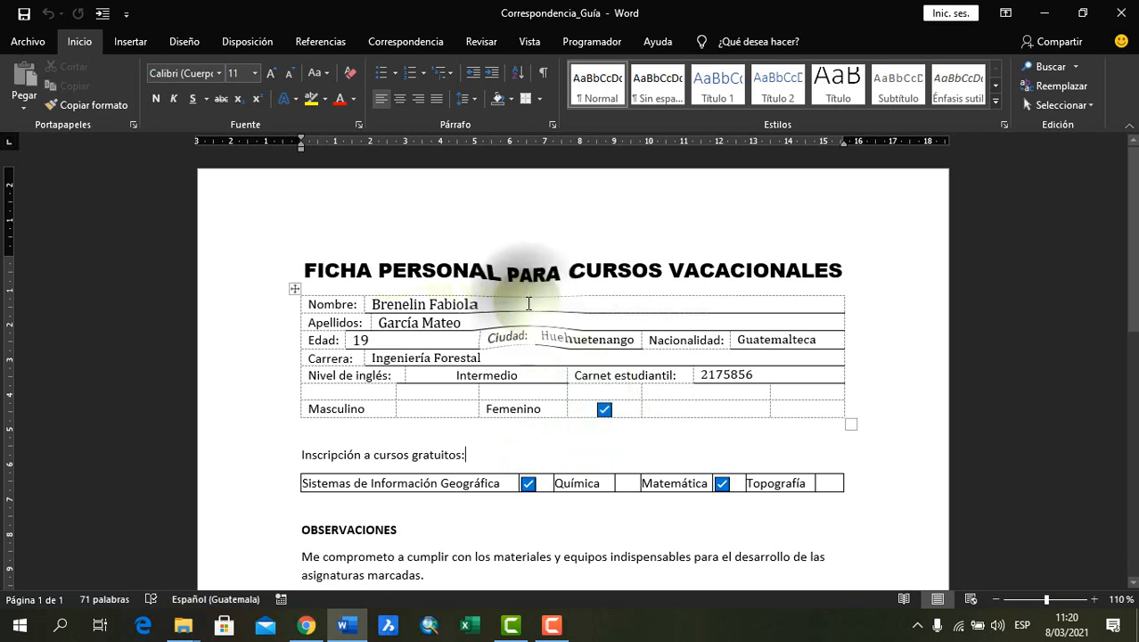
click(425, 44)
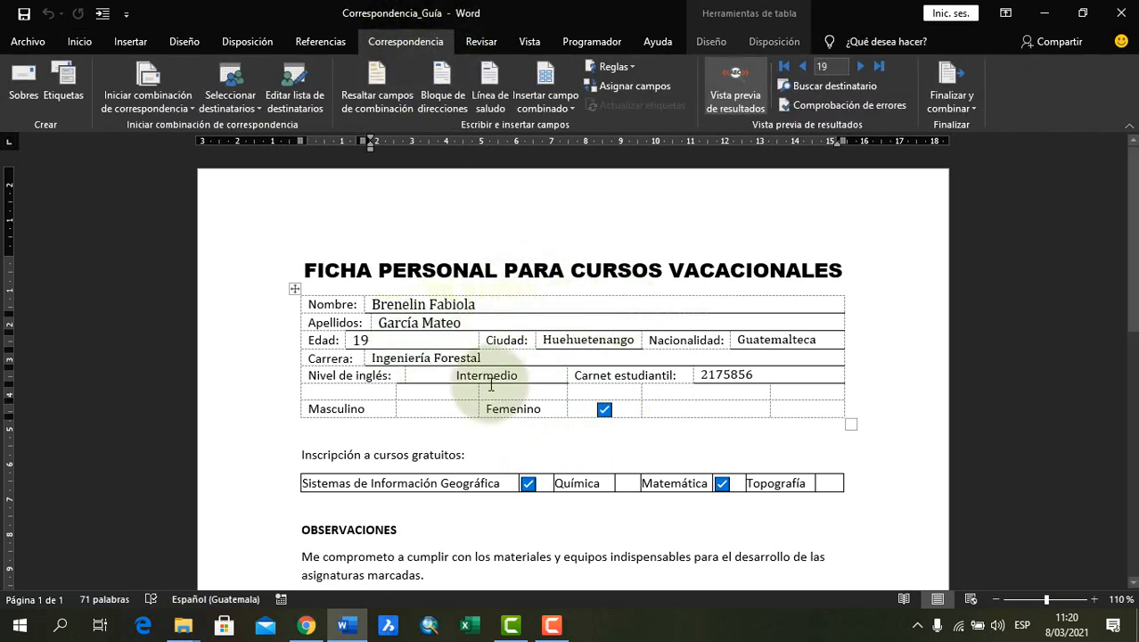
click(860, 68)
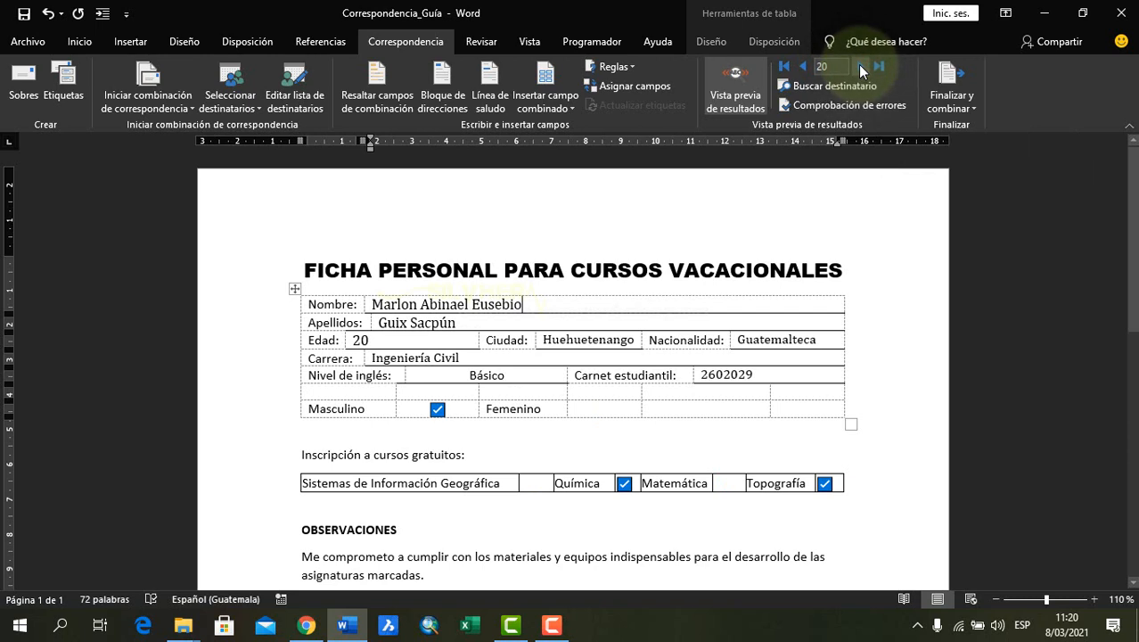
click(860, 67)
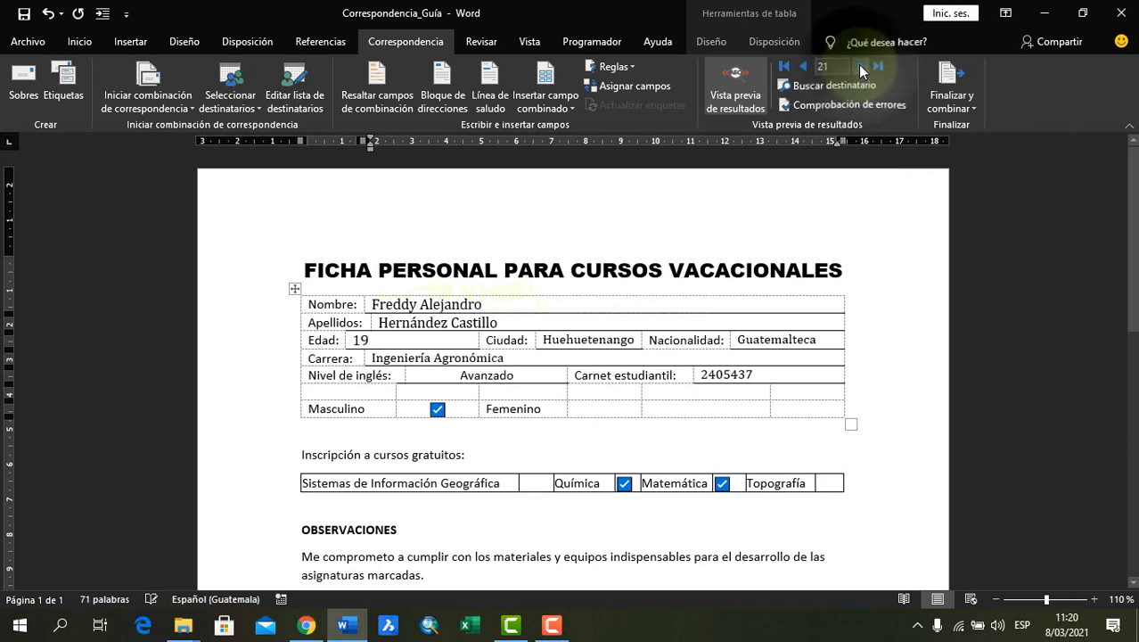
click(860, 68)
click(859, 68)
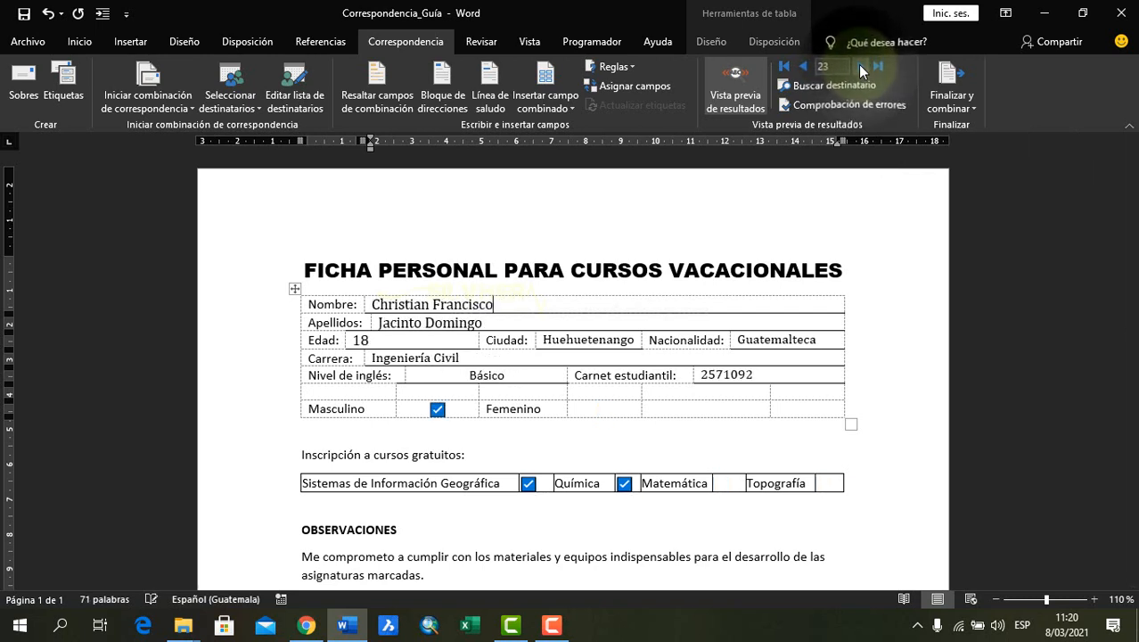
click(859, 68)
click(859, 68)
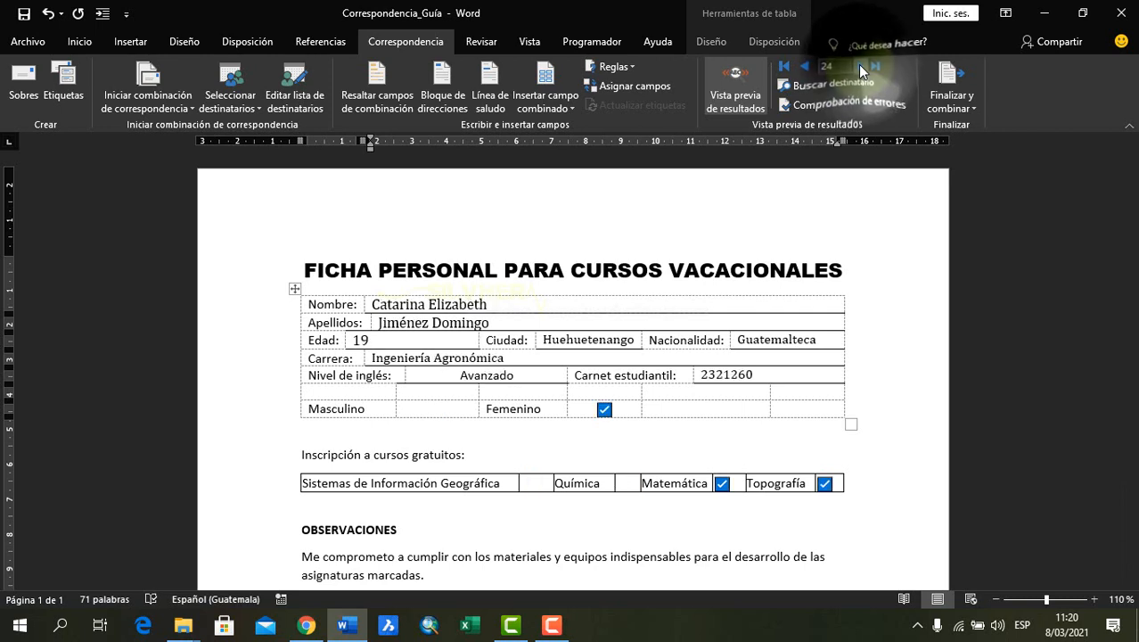
click(877, 66)
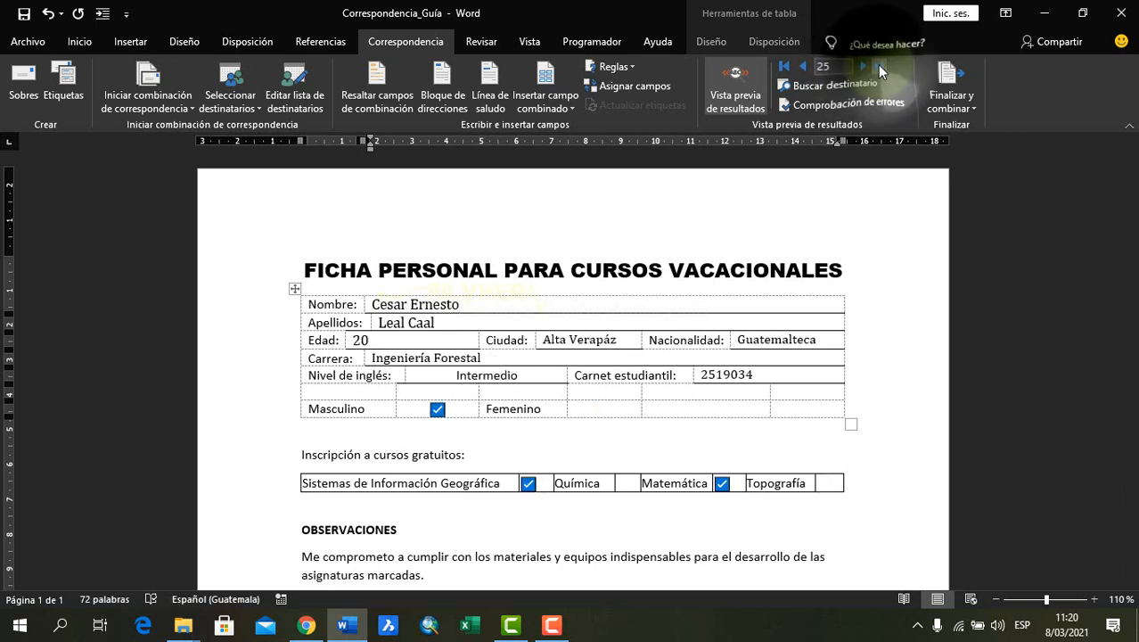
Examine the last record's completed form and check the record numbers of the first and last added students
click(543, 322)
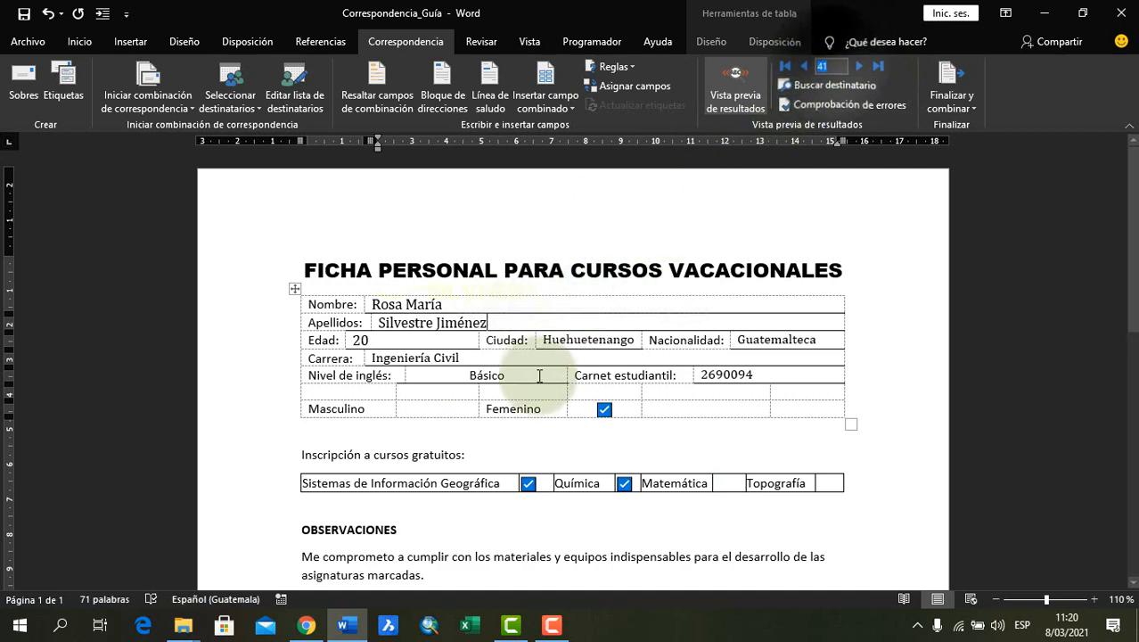
click(409, 338)
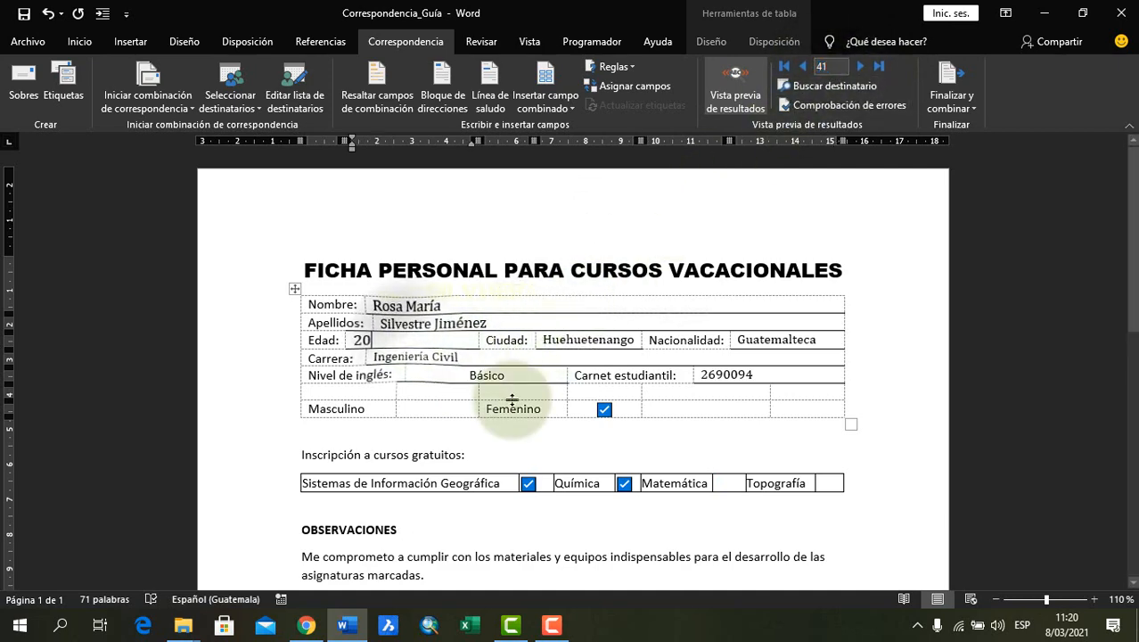
scroll(505, 401, down, 5)
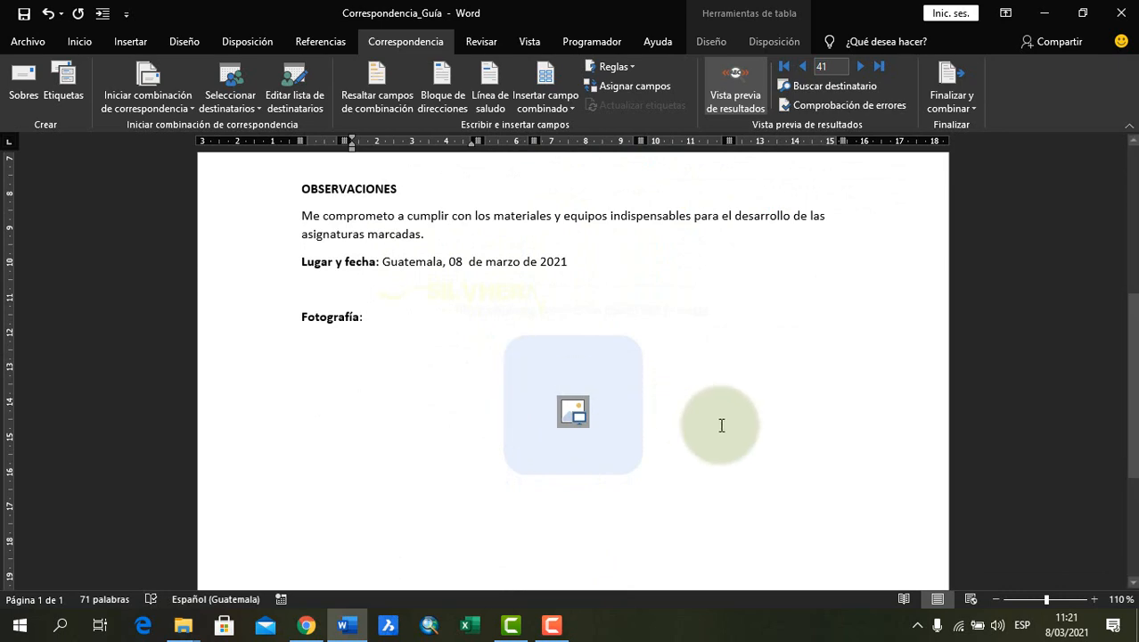
scroll(720, 425, down, 3)
scroll(735, 419, up, 5)
scroll(735, 419, up, 3)
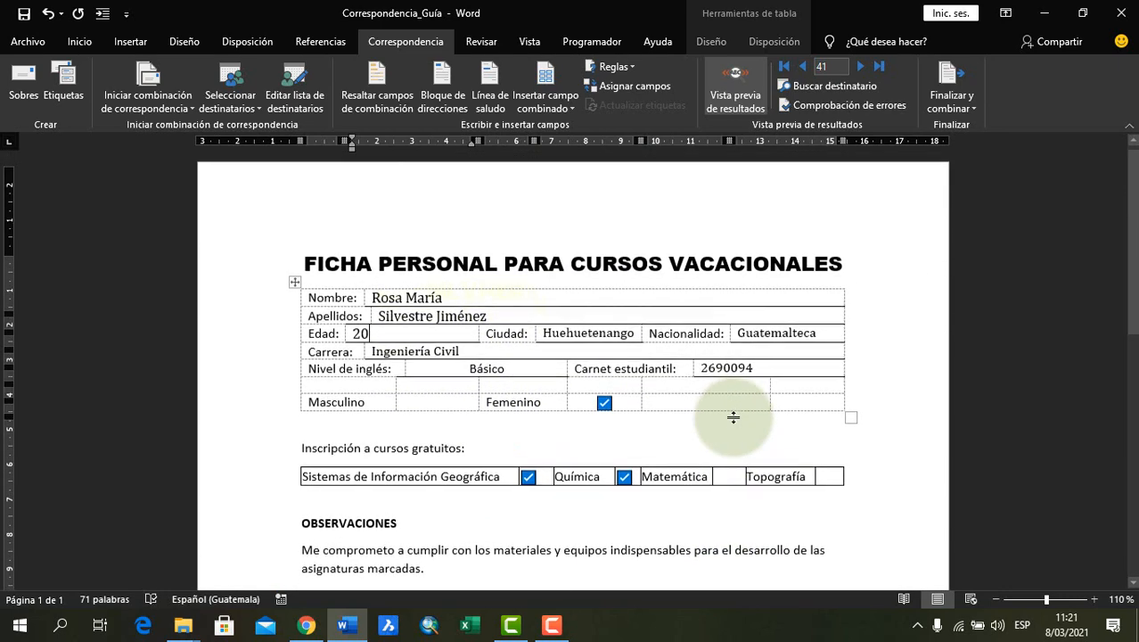
click(555, 302)
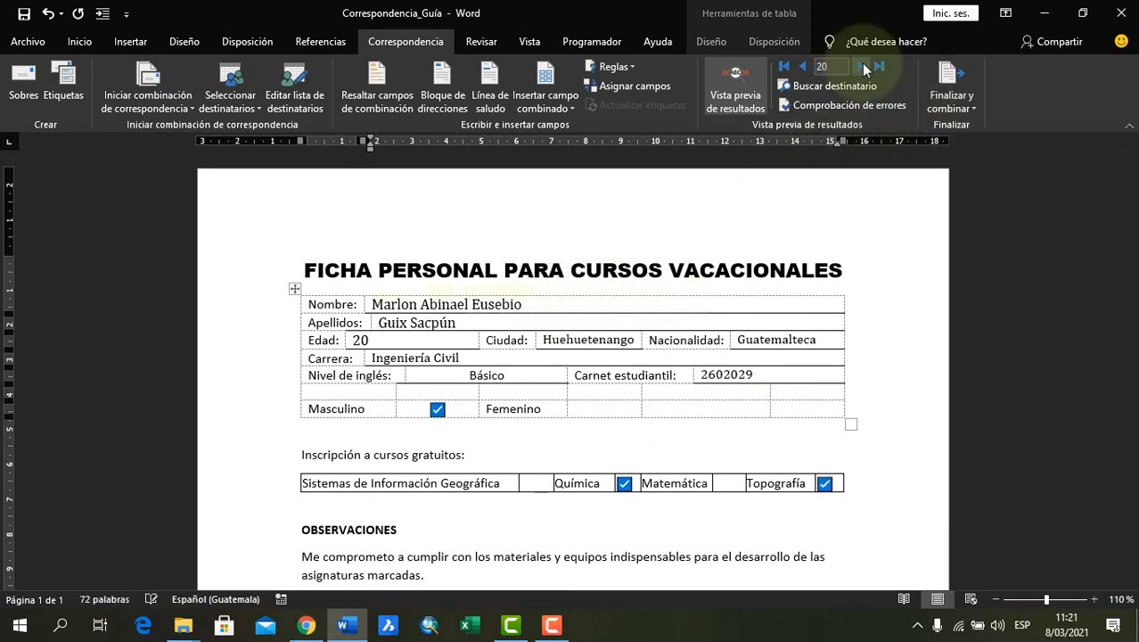
click(832, 66)
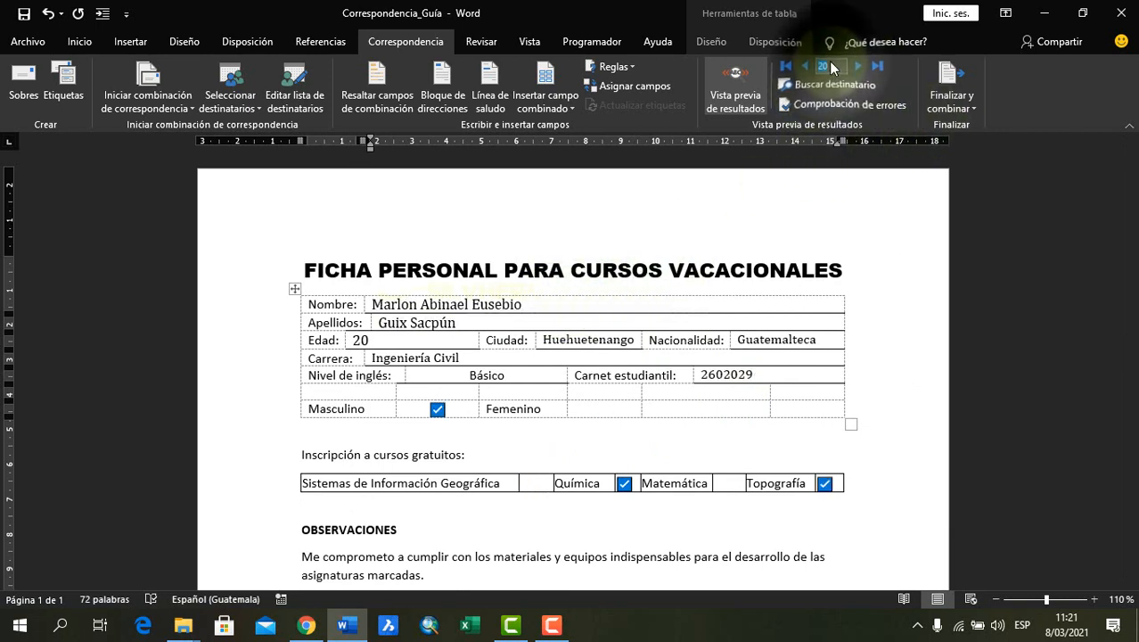
click(831, 67)
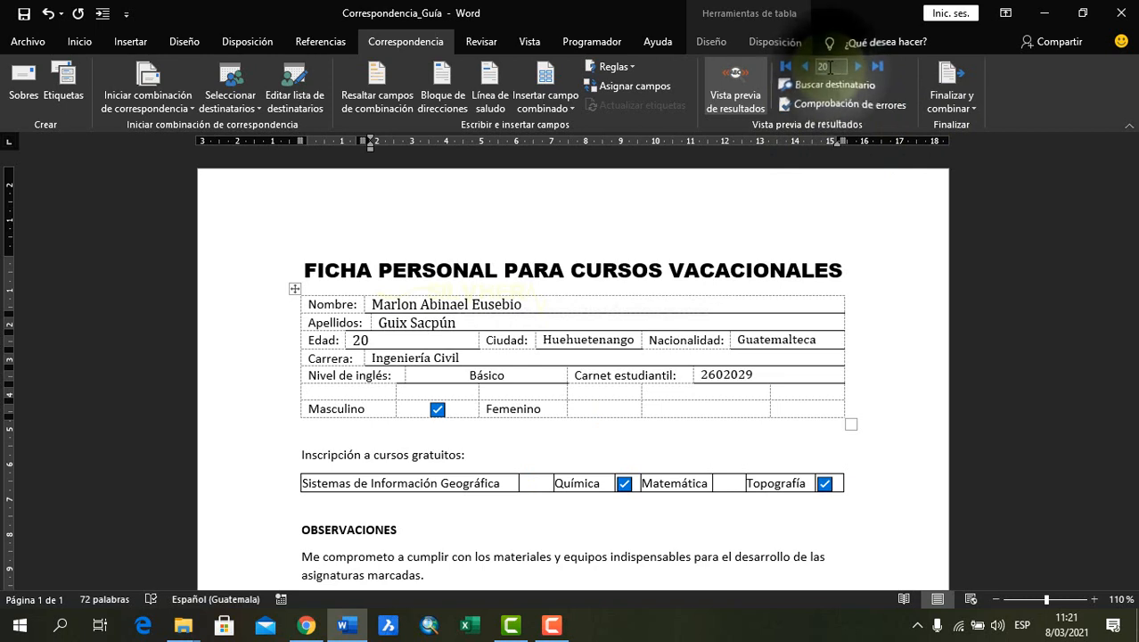
click(880, 66)
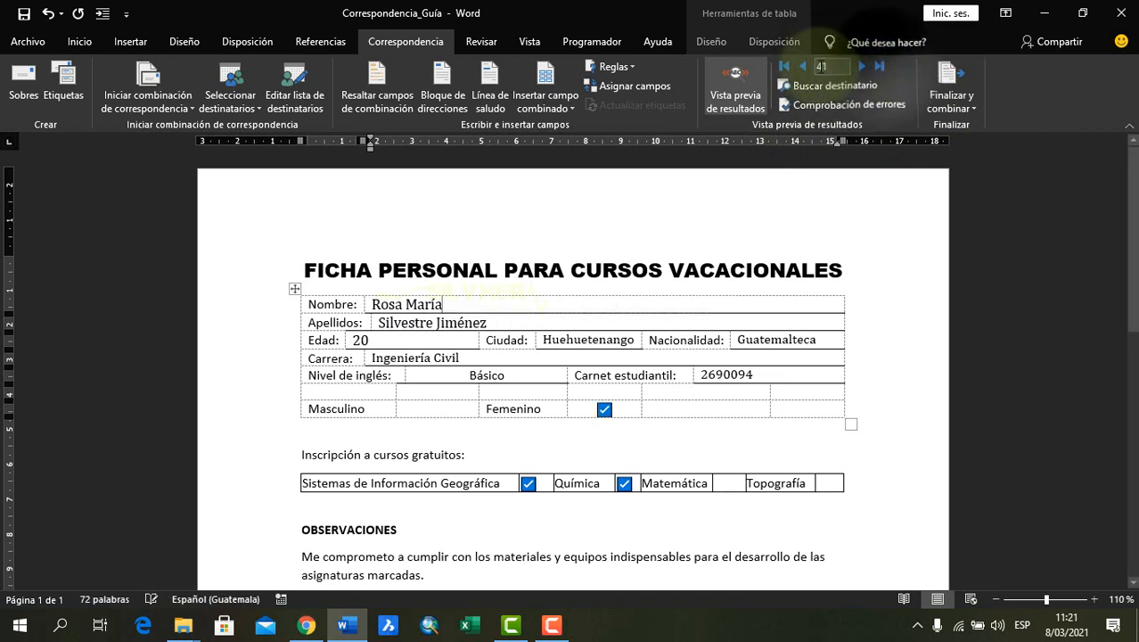
Merge only records 20 to 41 into a new document of individual, editable forms
click(953, 105)
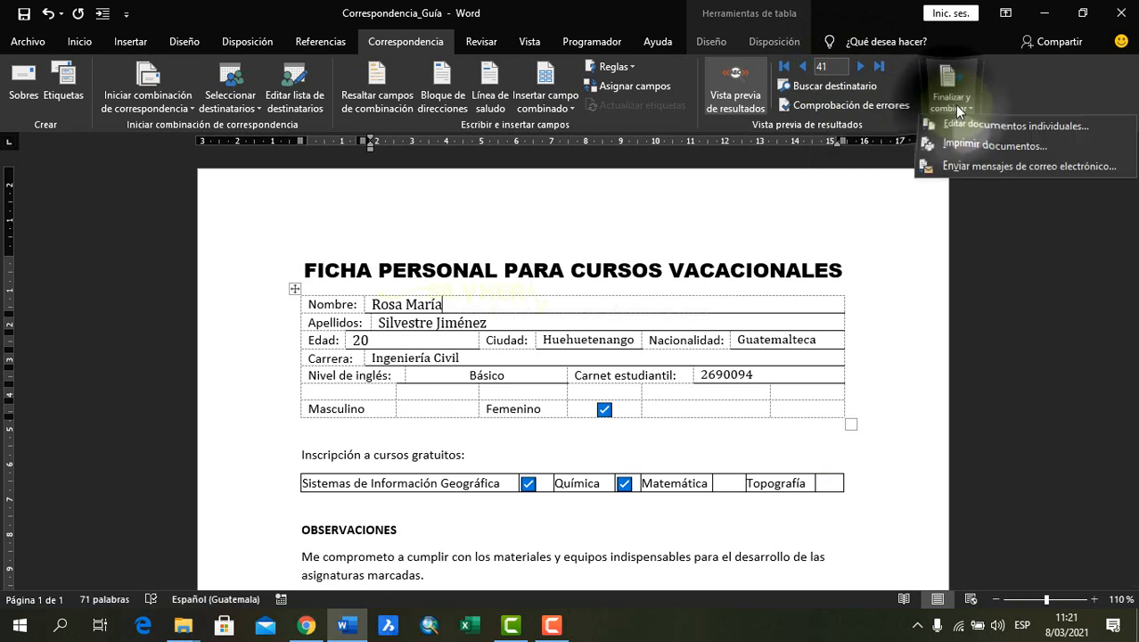
click(960, 111)
click(959, 111)
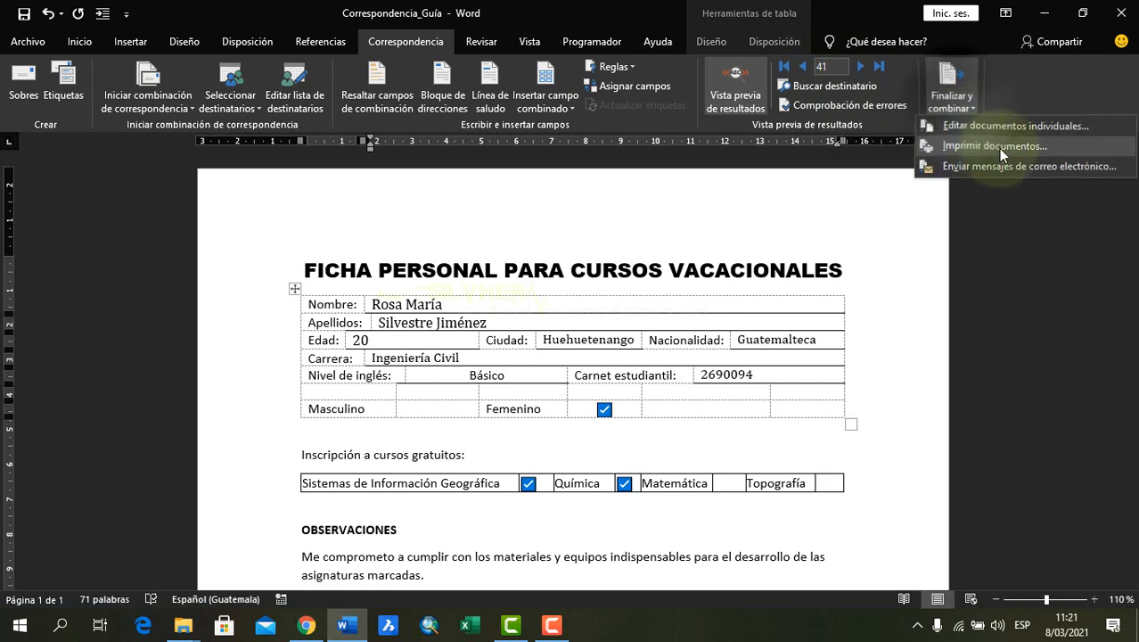
click(1010, 130)
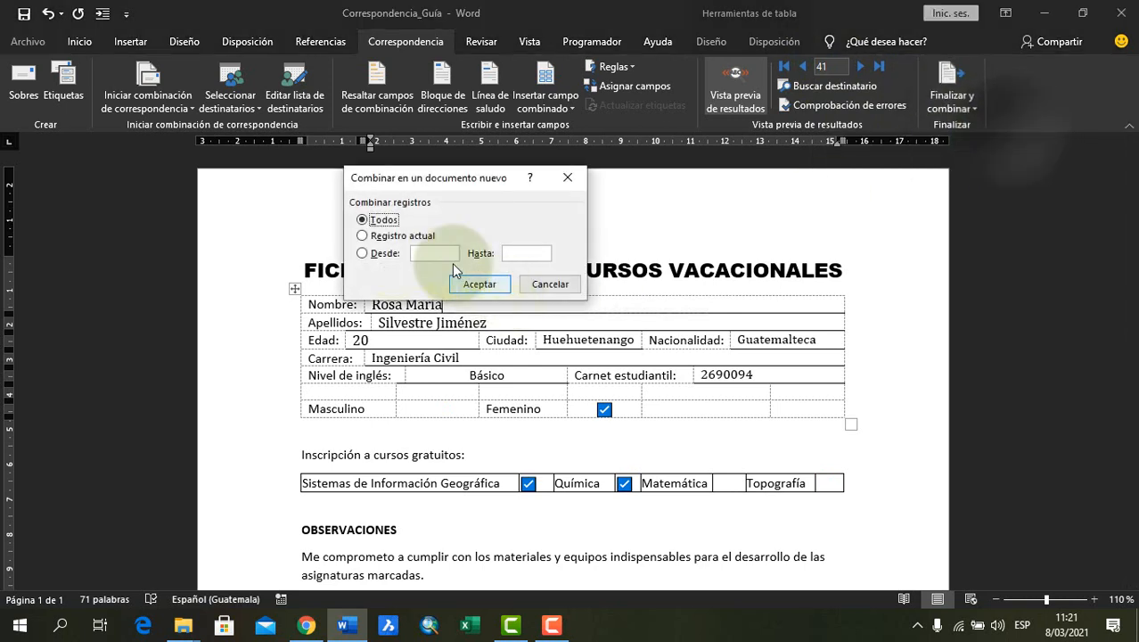
drag(523, 229, 546, 234)
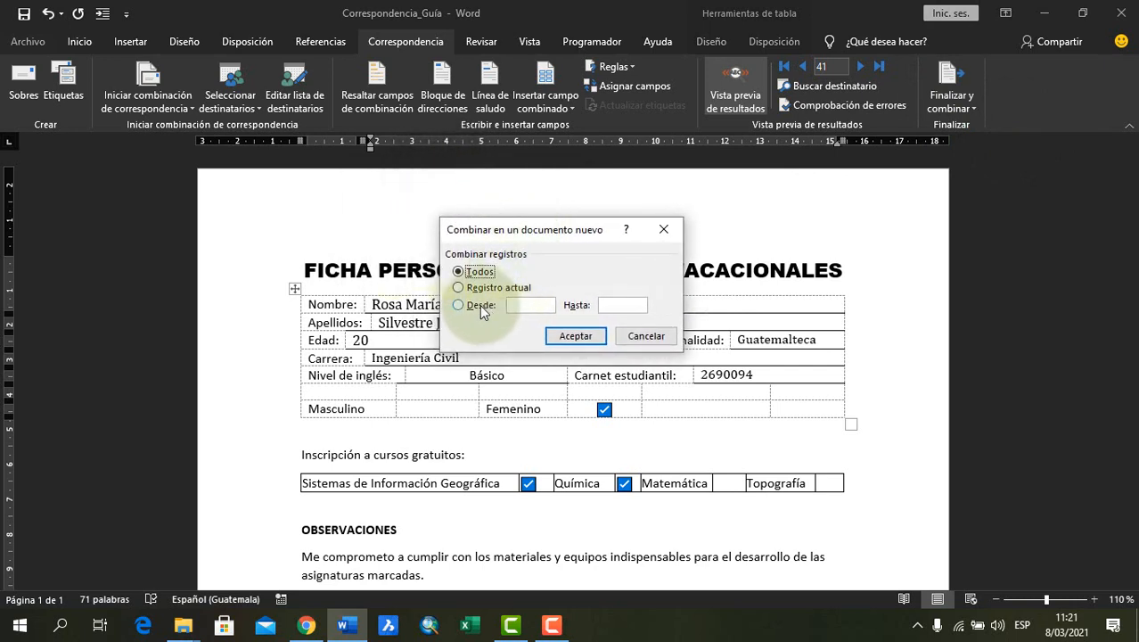
click(481, 305)
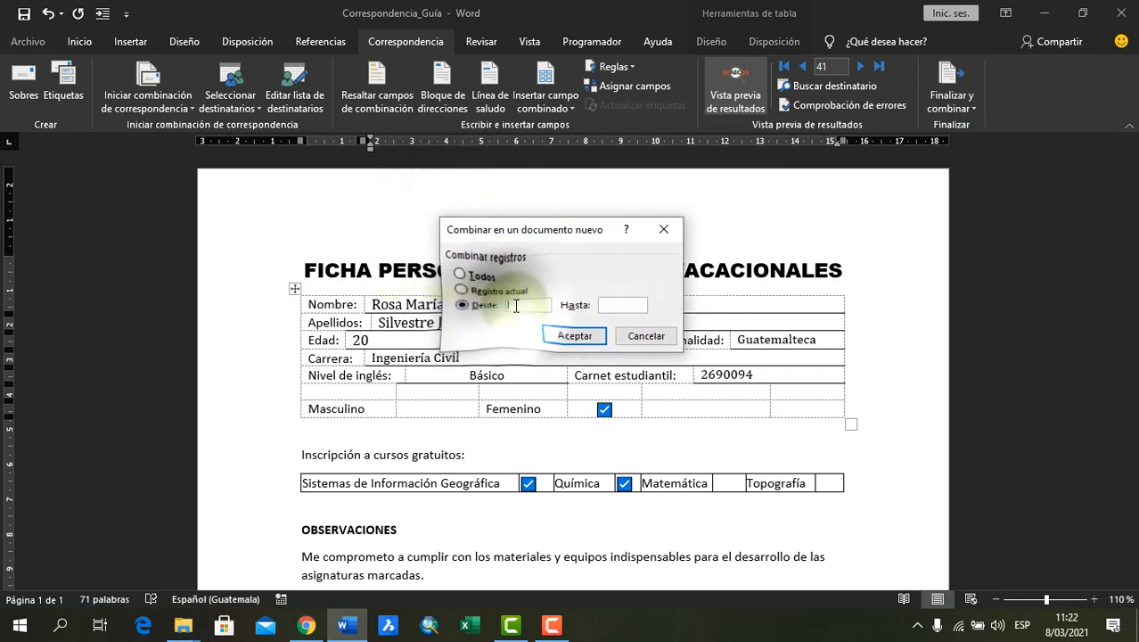
click(515, 305)
text(20)
click(615, 305)
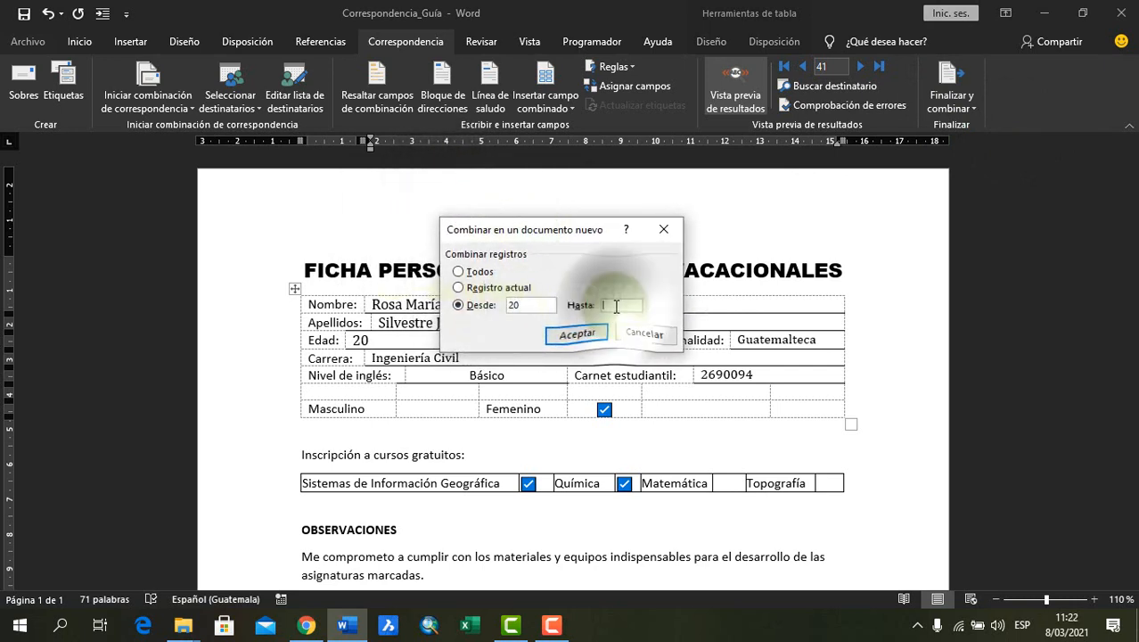
text(41)
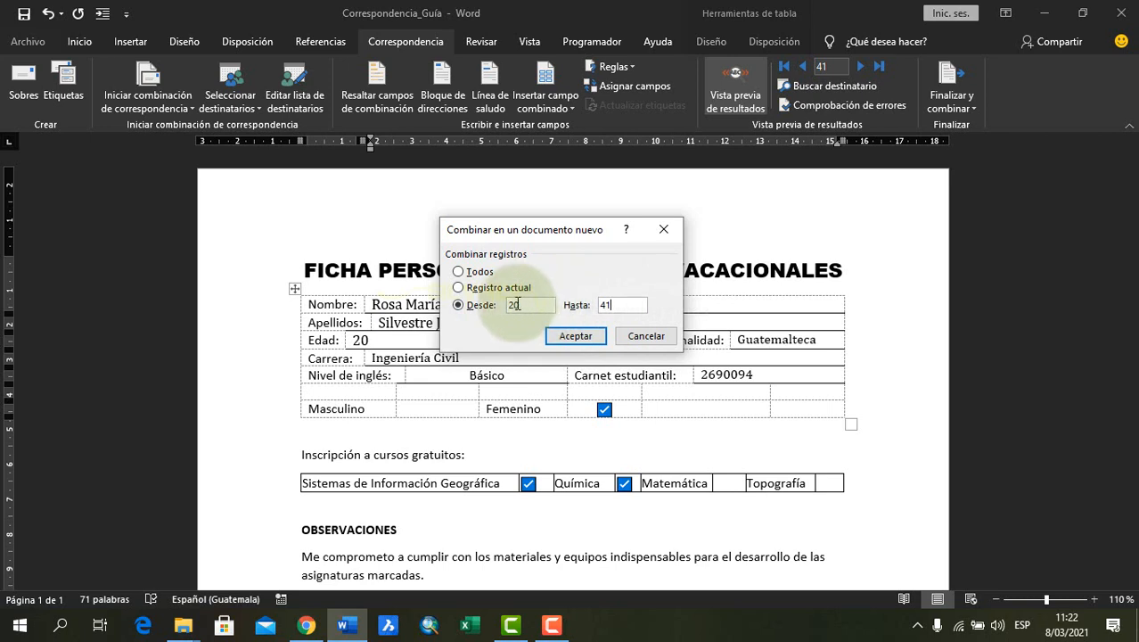
click(575, 336)
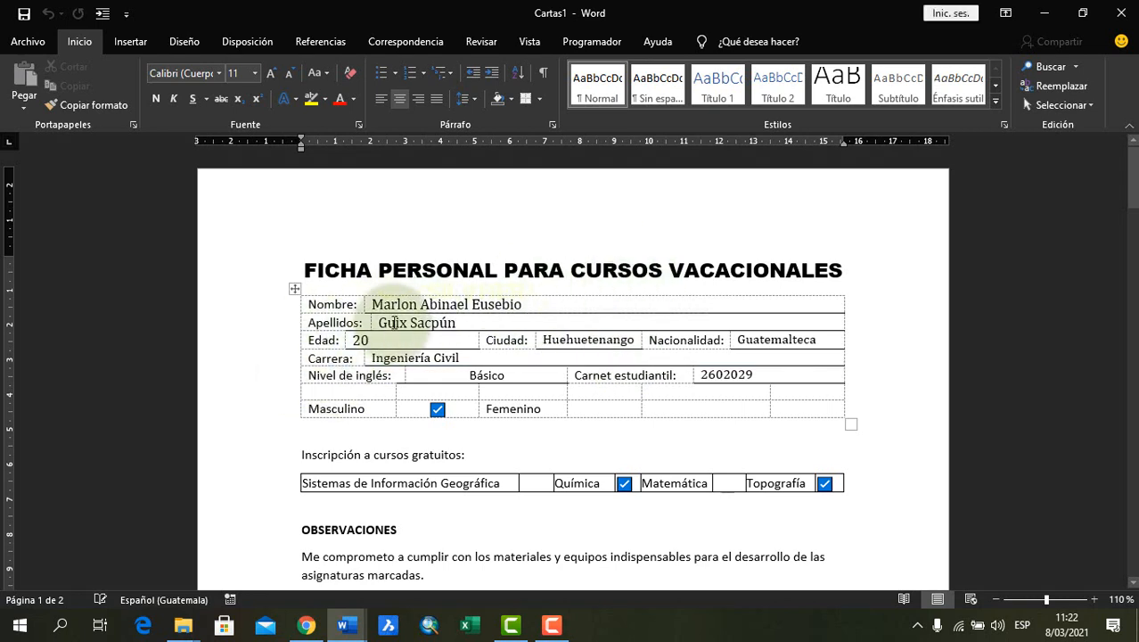
Review the merged forms in the new document from the first page to the last
click(569, 303)
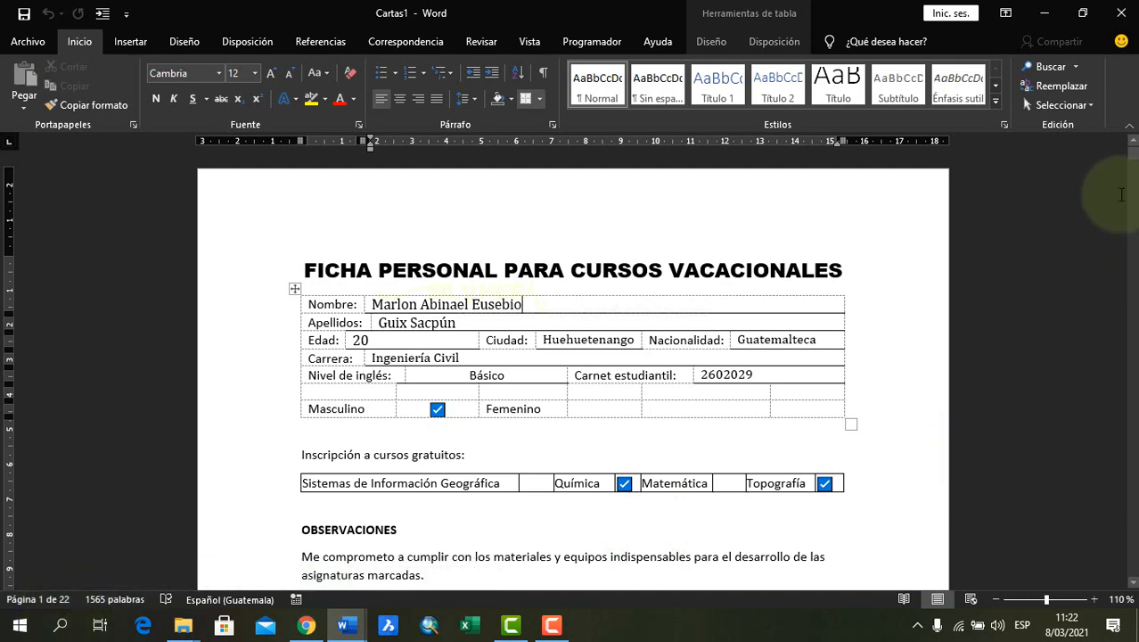
scroll(968, 303, down, 3)
scroll(967, 286, down, 3)
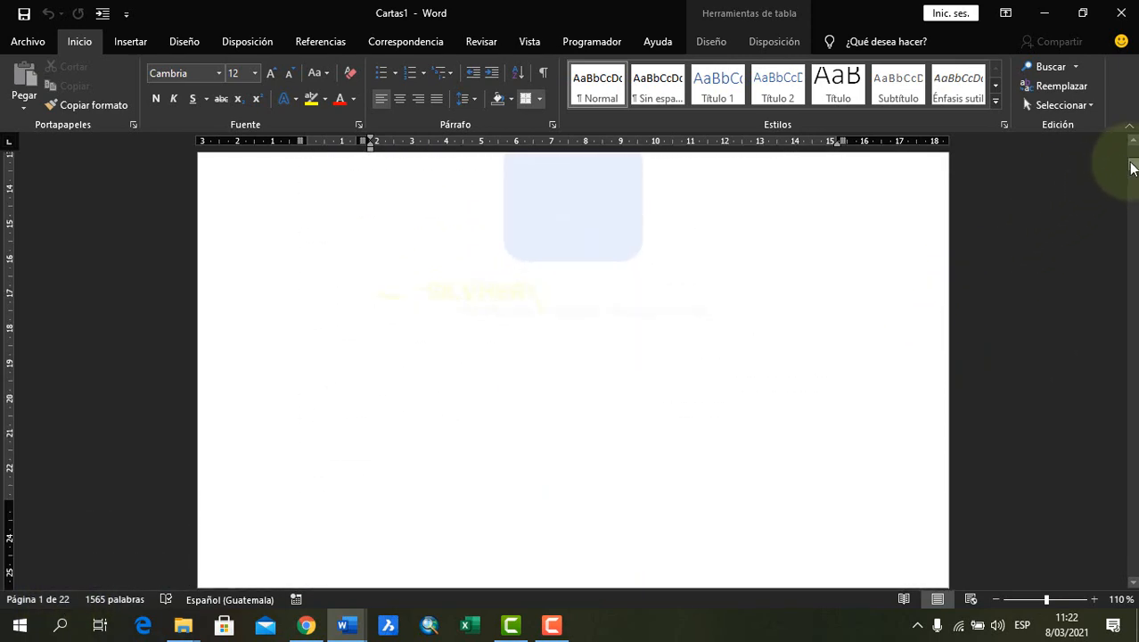
drag(1130, 163, 1135, 602)
scroll(636, 407, up, 2)
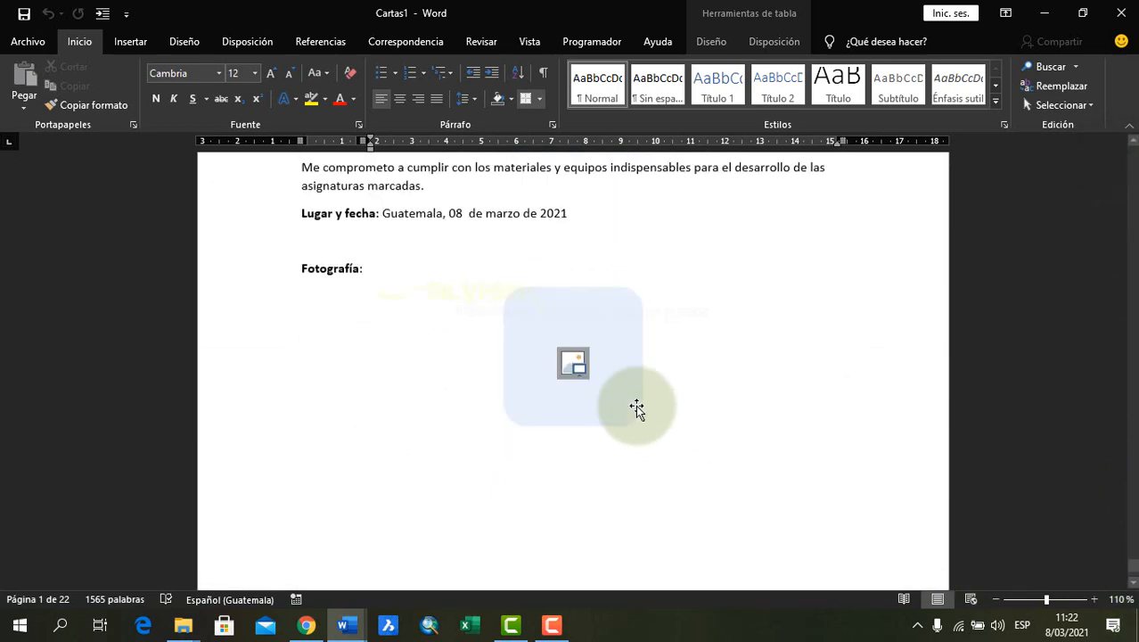
Save the merged forms document as Registros 20-41 in the Correspondencia 1 folder and close it
scroll(636, 407, up, 4)
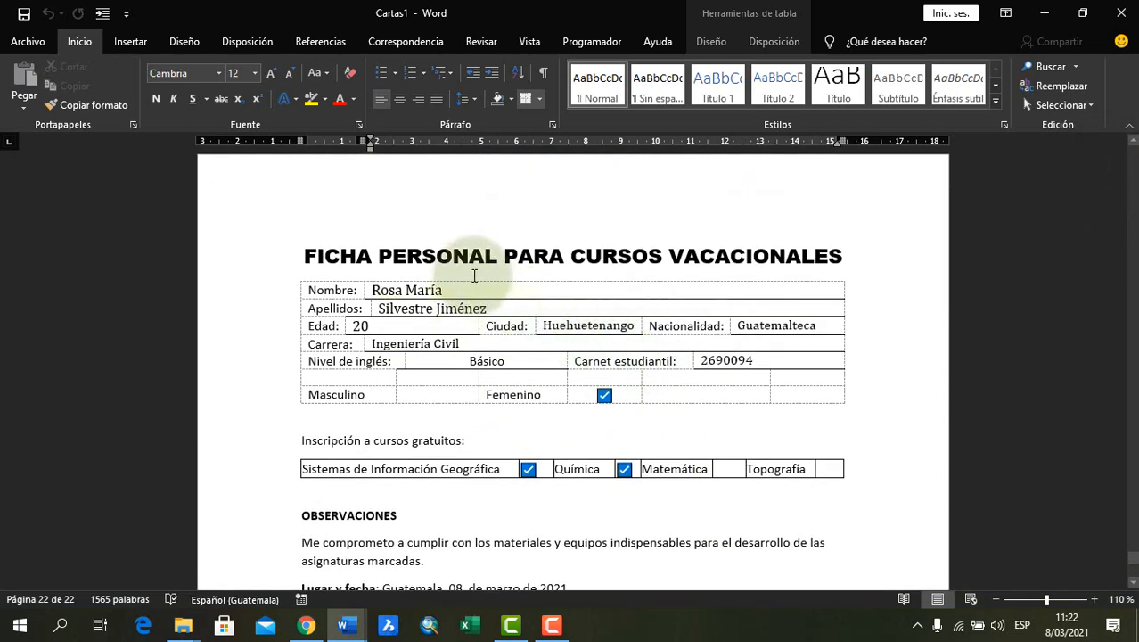
click(474, 276)
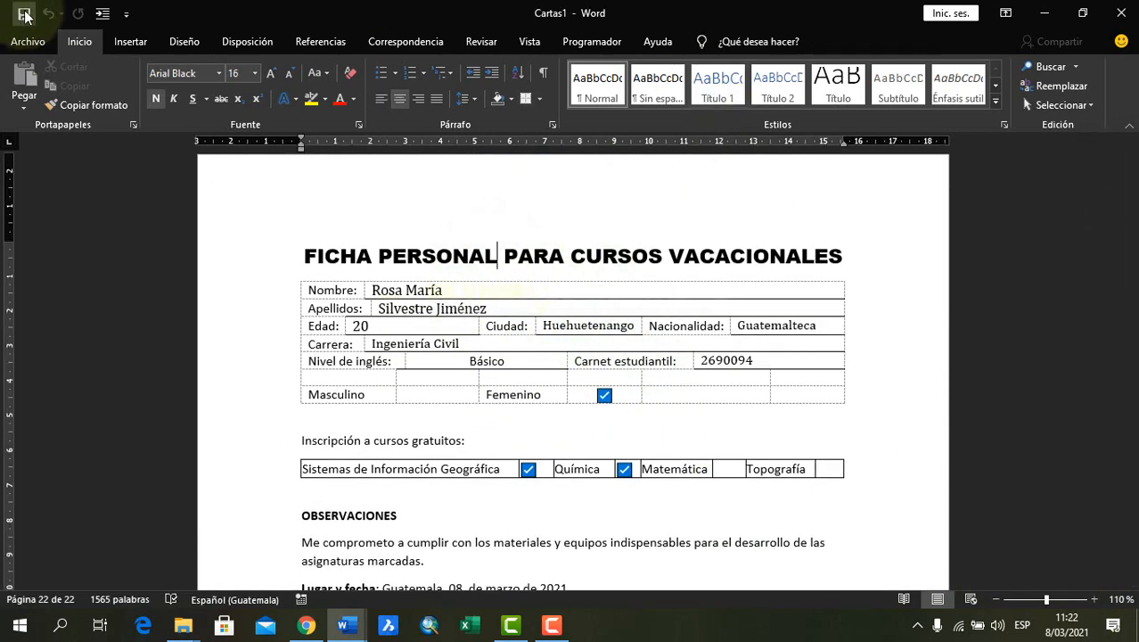
click(24, 15)
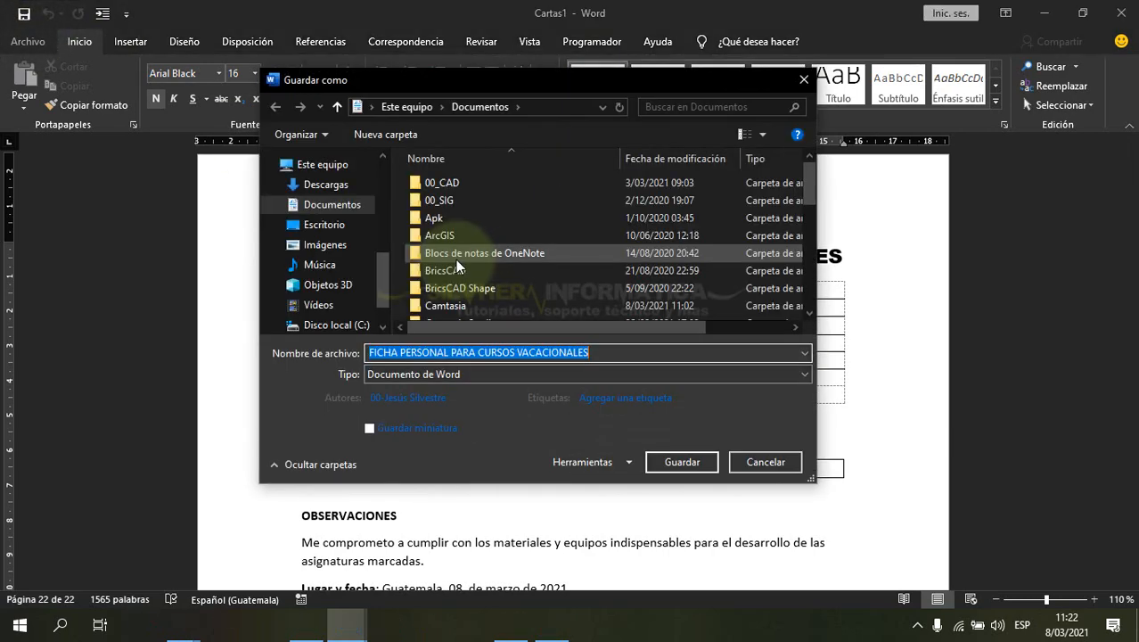
scroll(365, 240, up, 3)
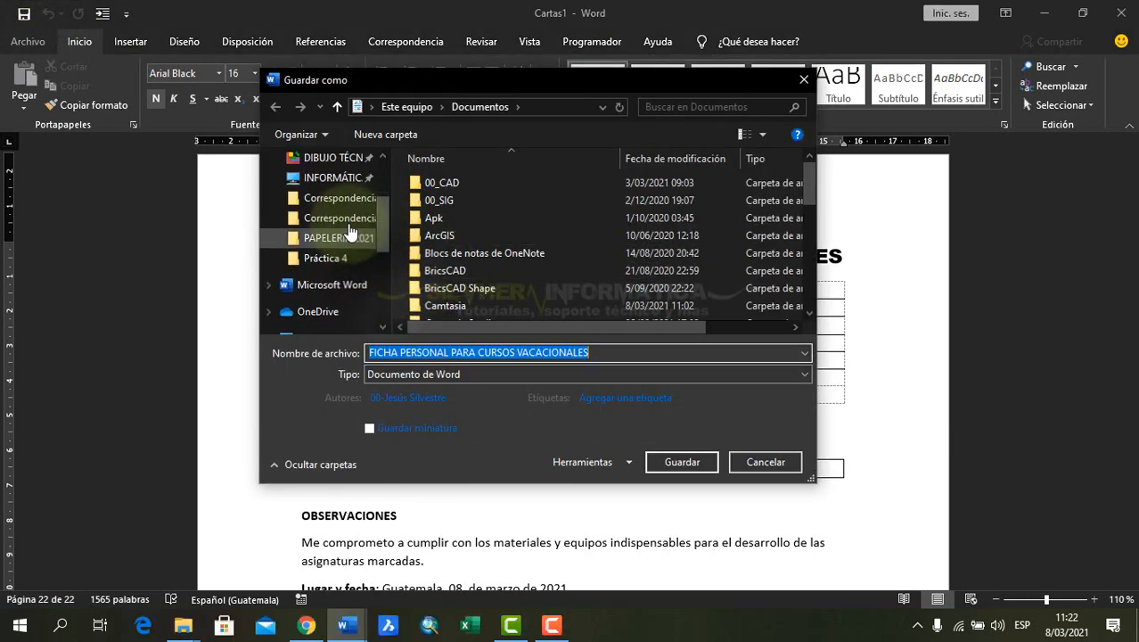
click(339, 218)
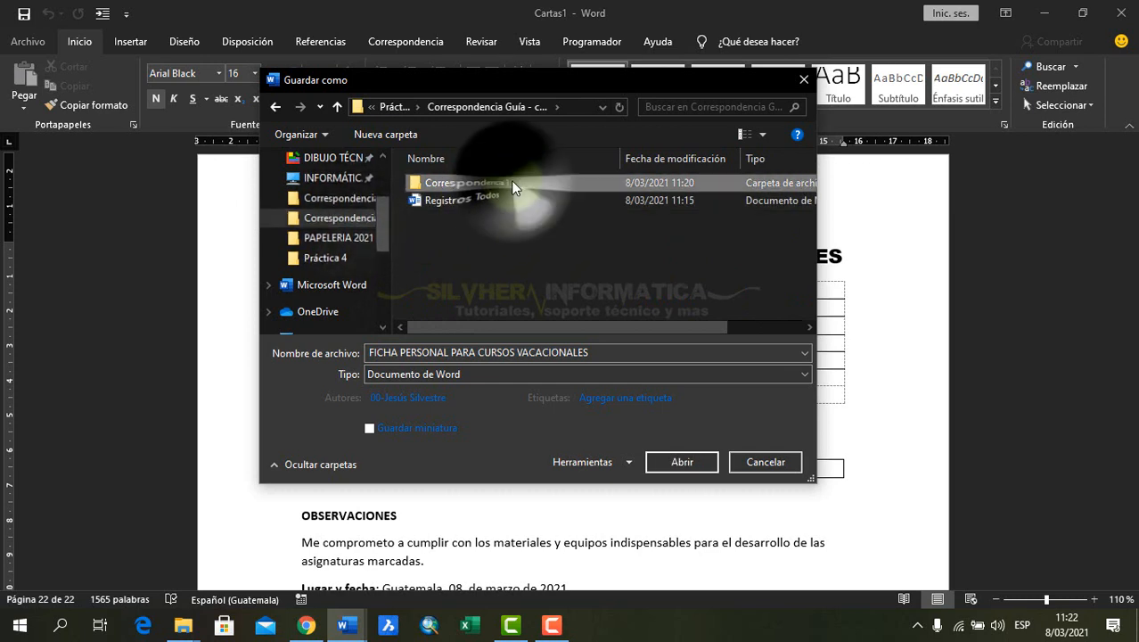
double_click(512, 182)
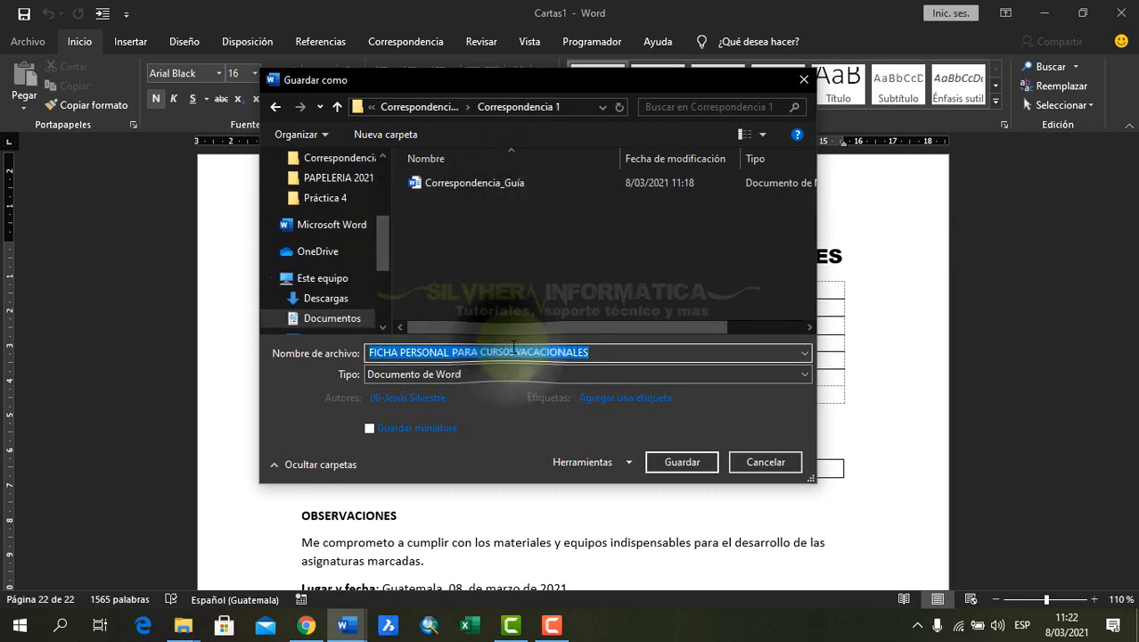
text(Registros 20-41)
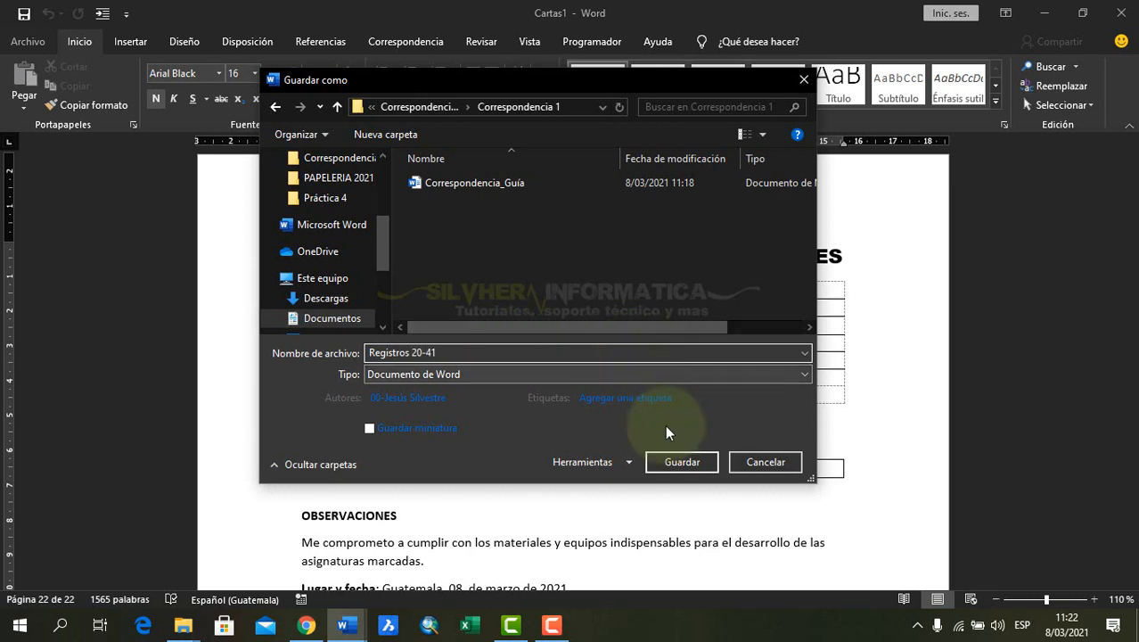
click(682, 462)
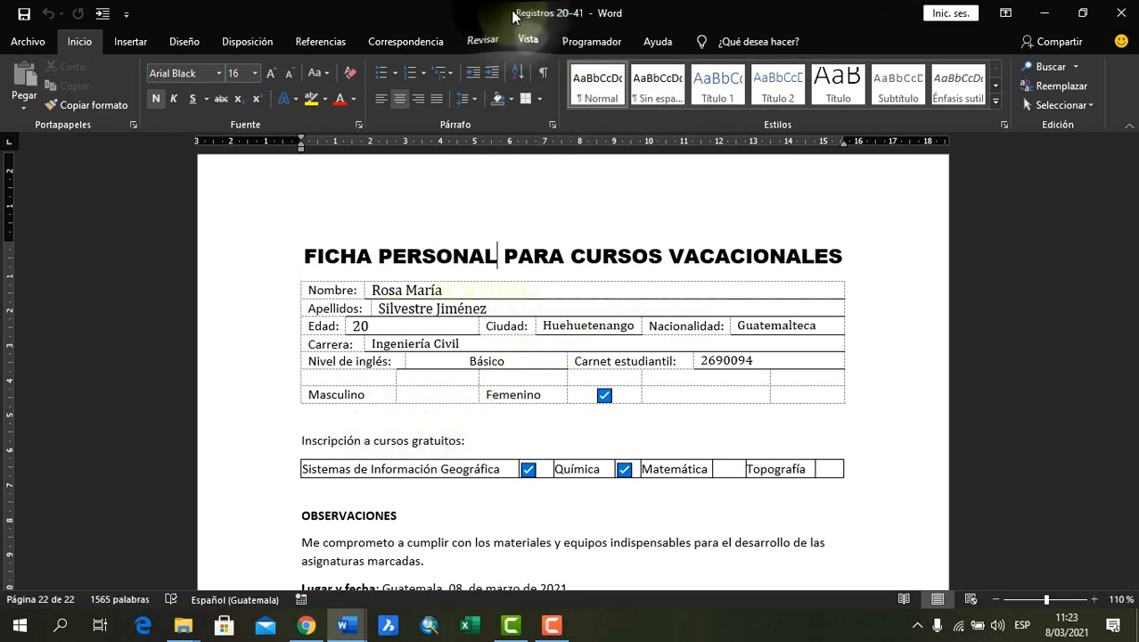
click(1123, 16)
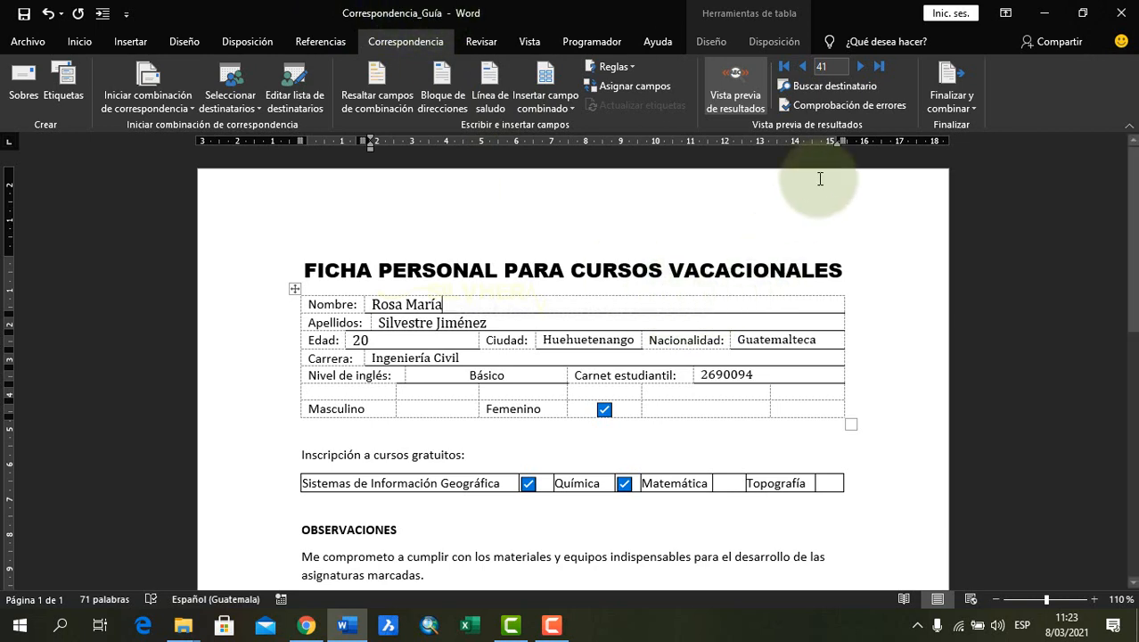
Preview merge record 15 in the main document and check the student's details in the form
click(950, 89)
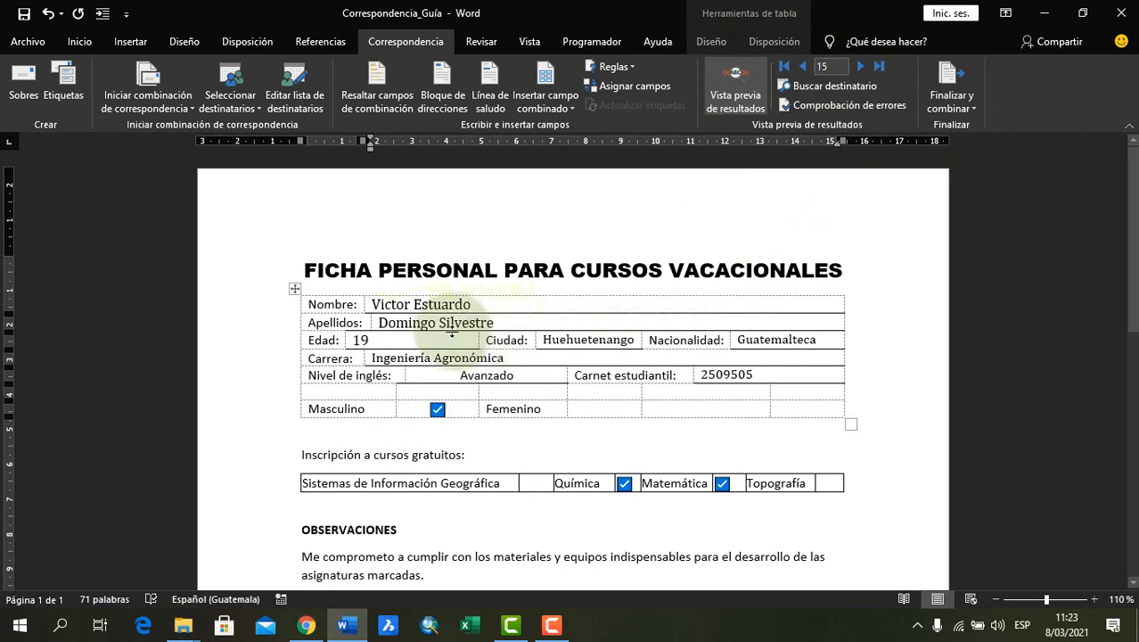
click(450, 321)
click(599, 340)
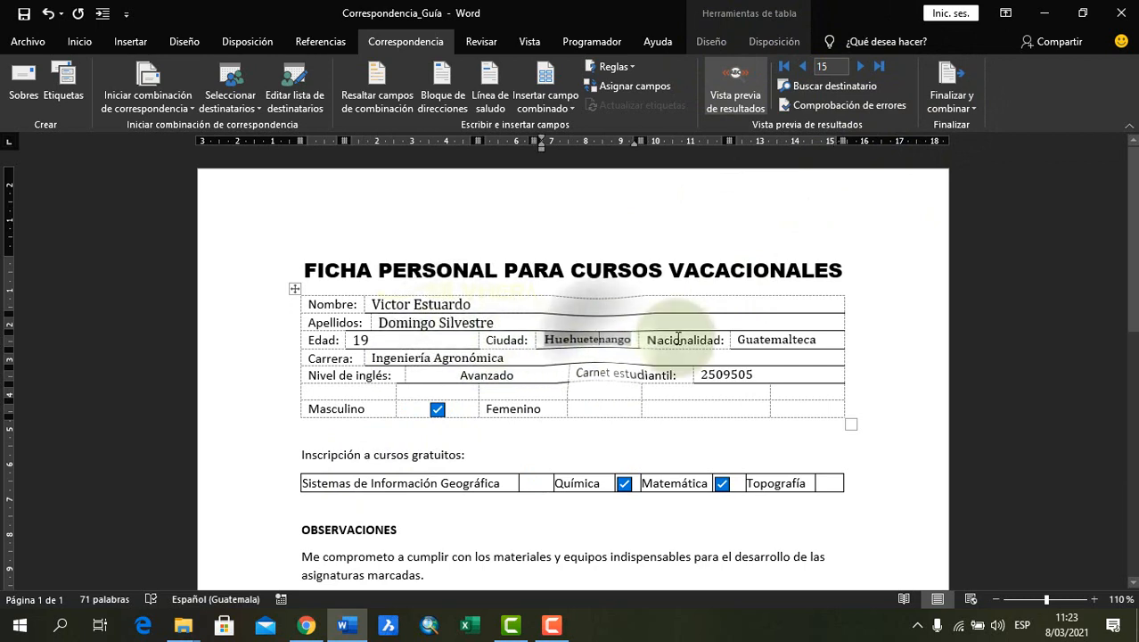
click(762, 376)
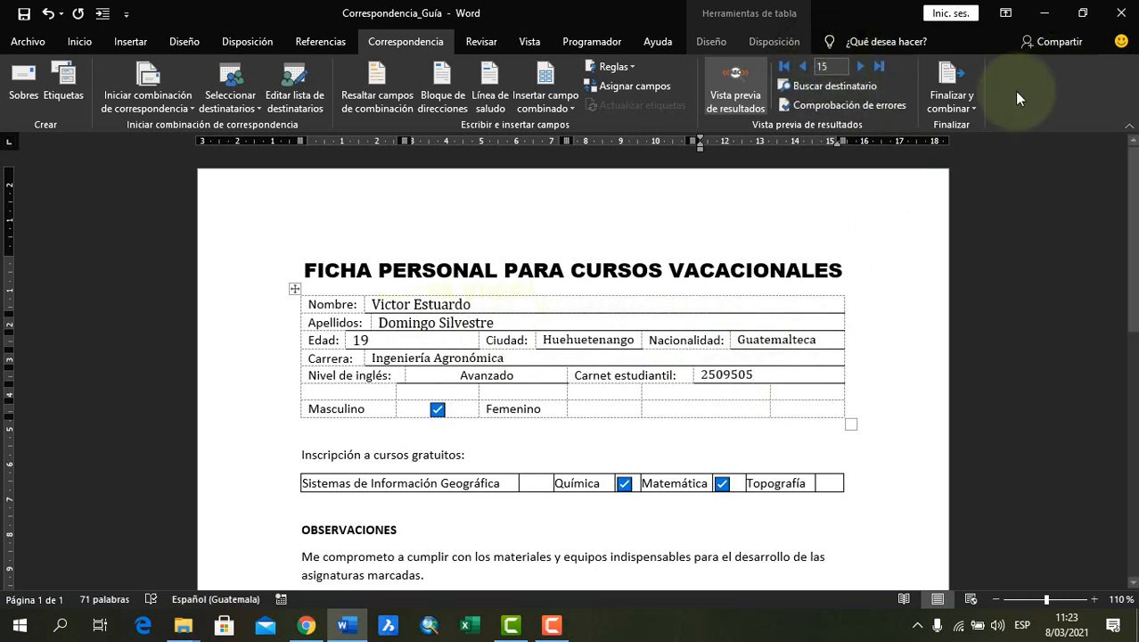
Merge only the current record, number 15, into a new document as an individual, editable form
click(951, 106)
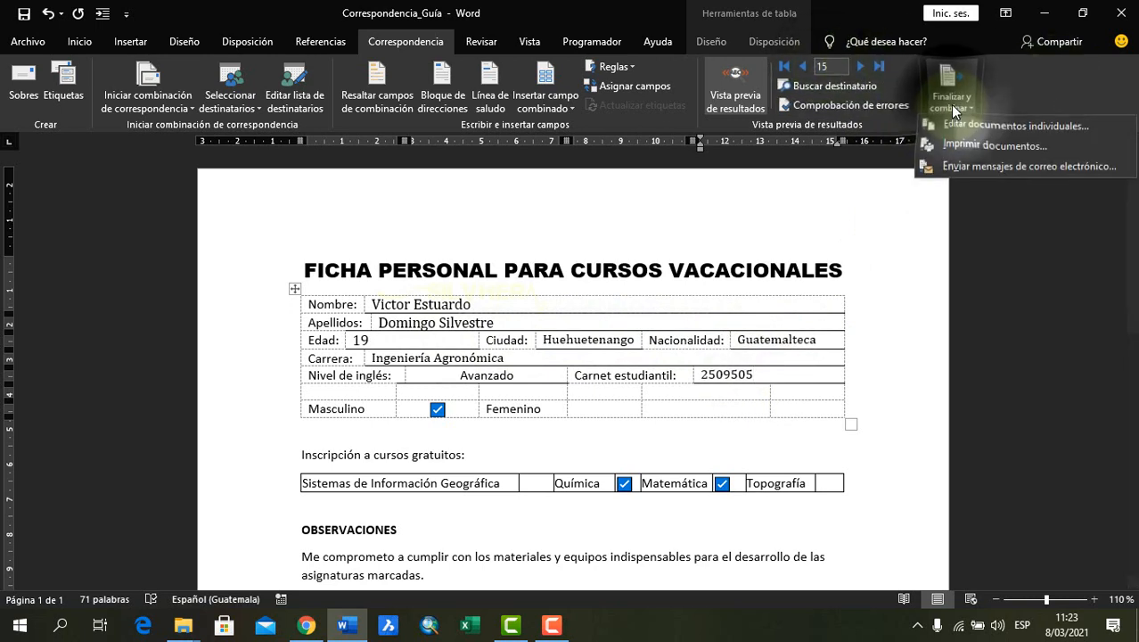
click(1020, 127)
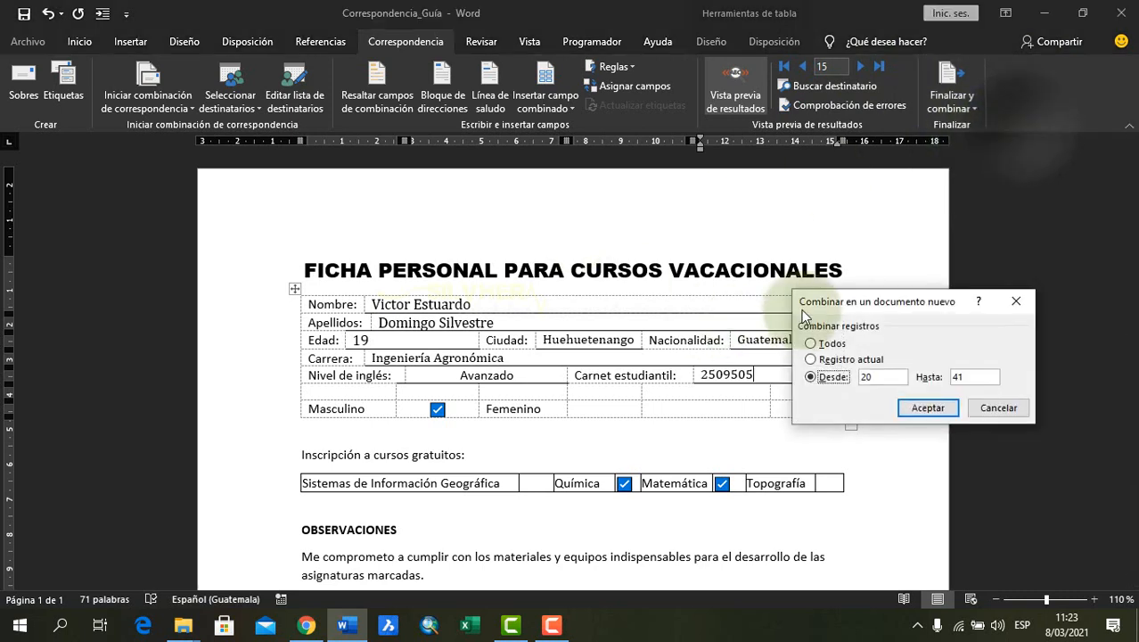
drag(858, 306, 646, 204)
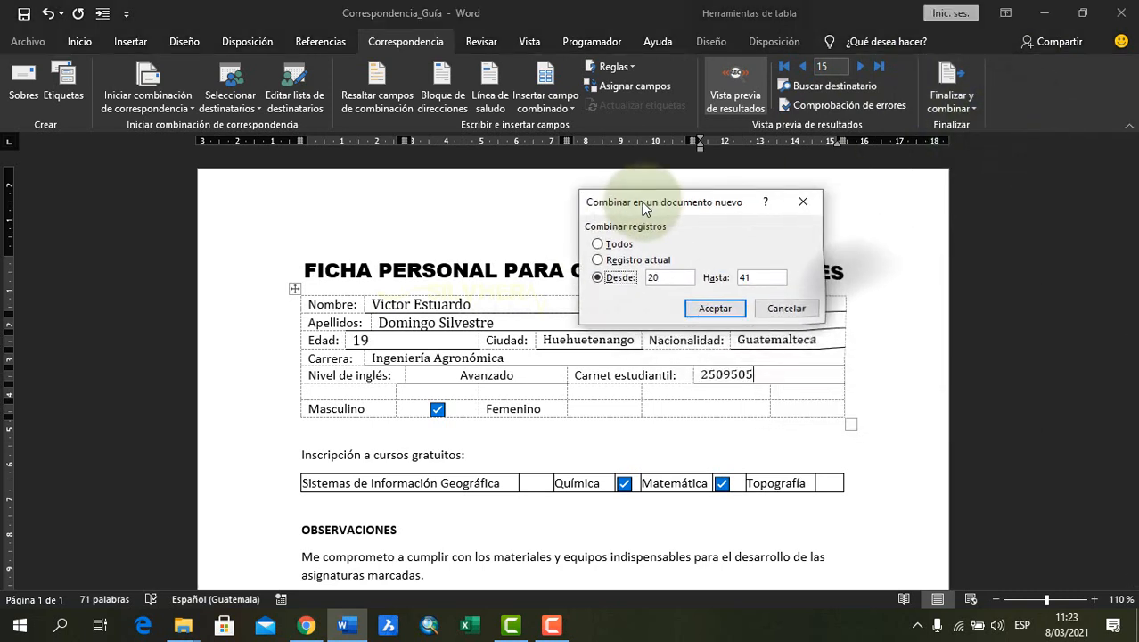
click(629, 260)
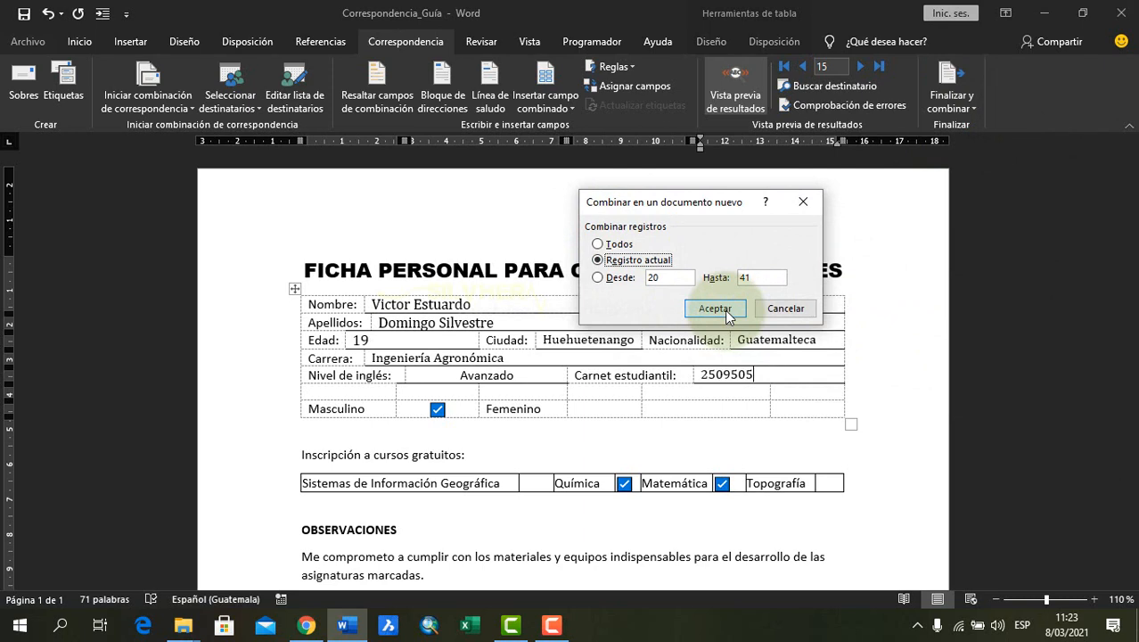
click(715, 308)
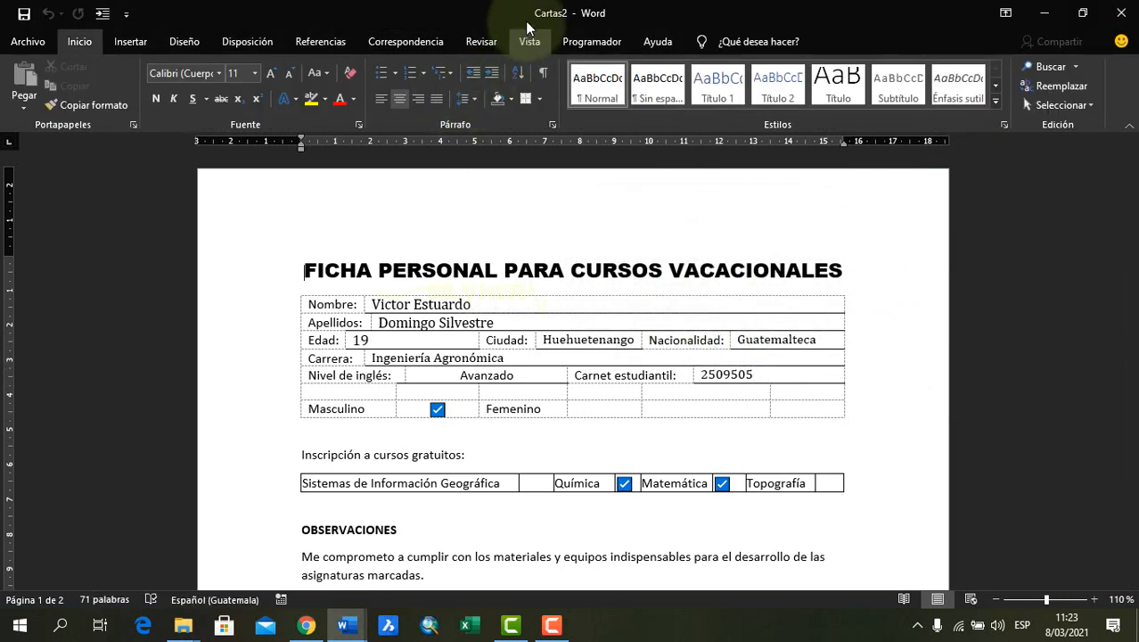
Check the single merged form, save it as Registro 15 in the Correspondencia 1 folder, and close it
click(505, 321)
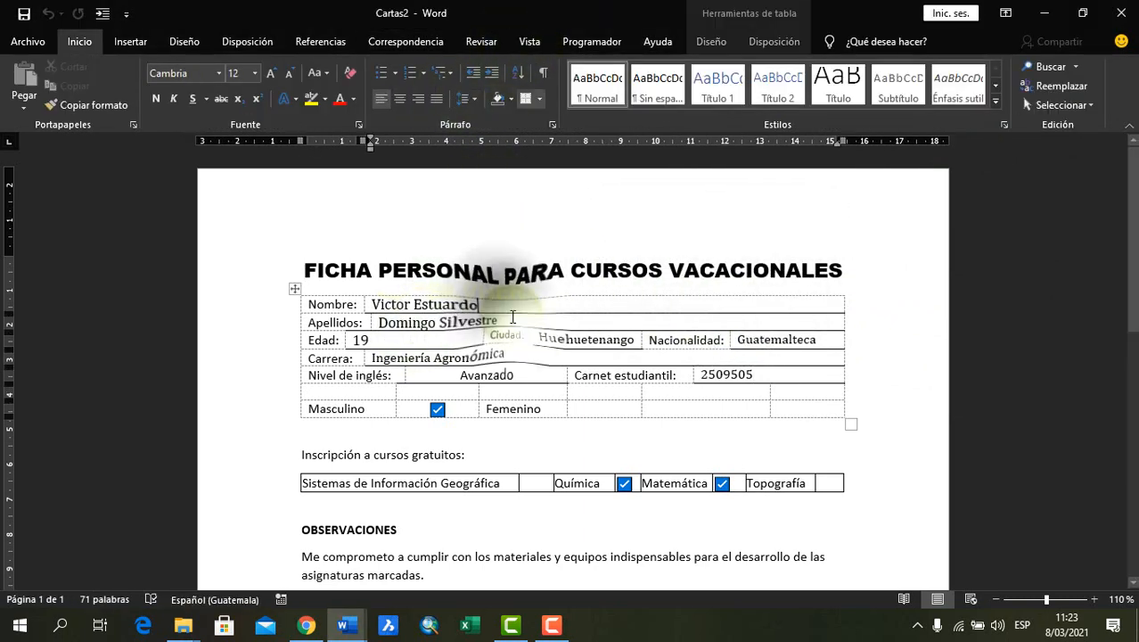
click(765, 337)
scroll(621, 379, down, 8)
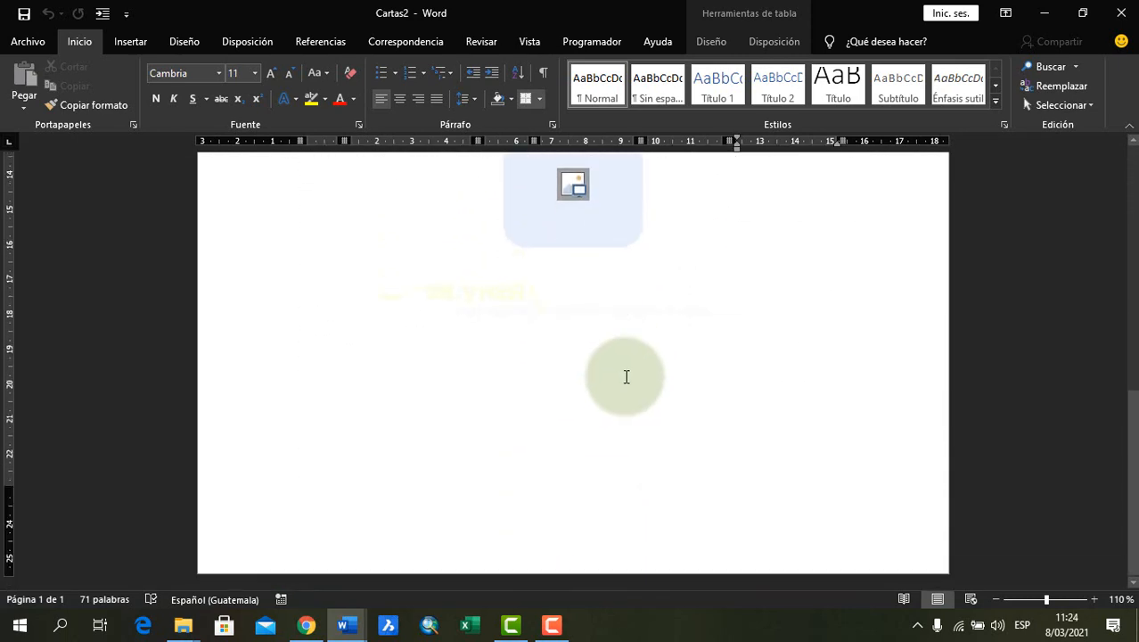
scroll(663, 375, up, 10)
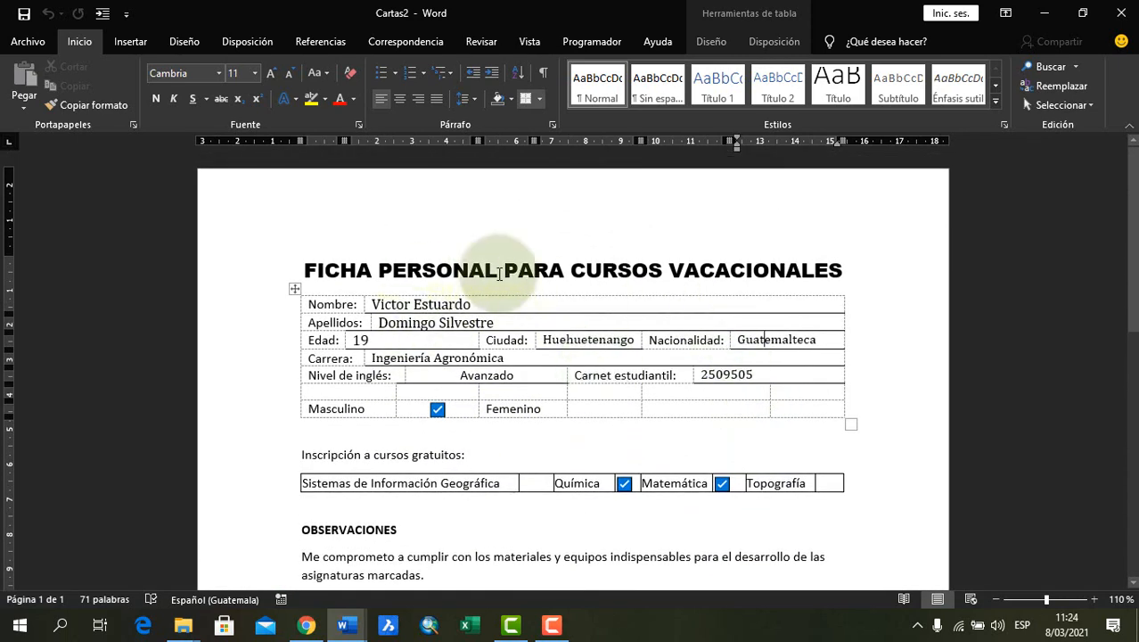
key(F12)
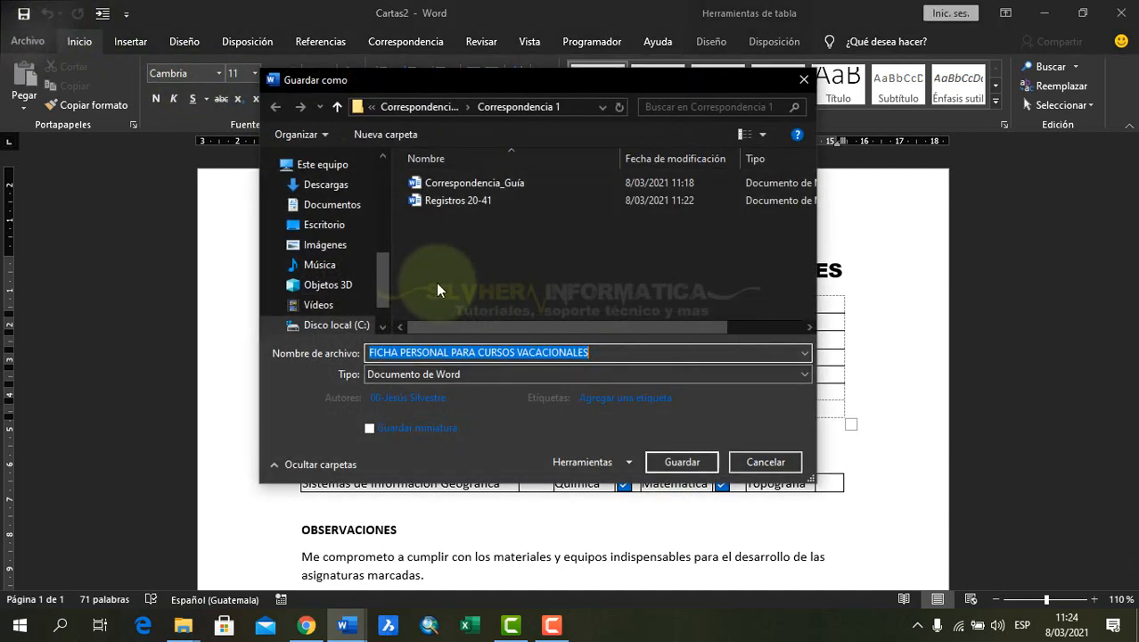
text(Regist)
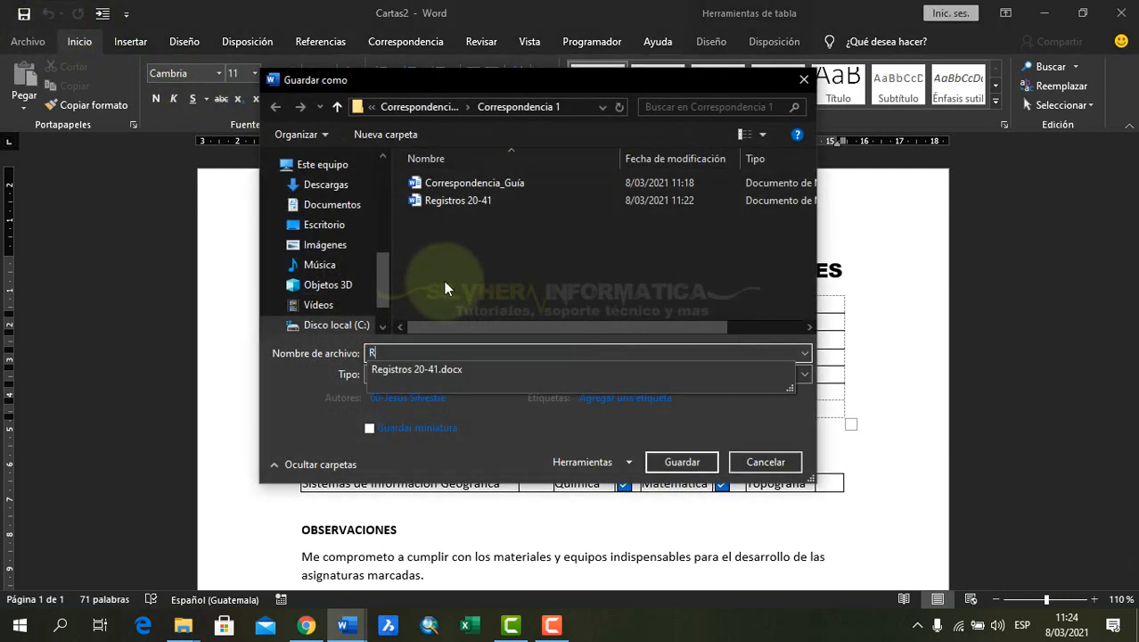
text(o 15)
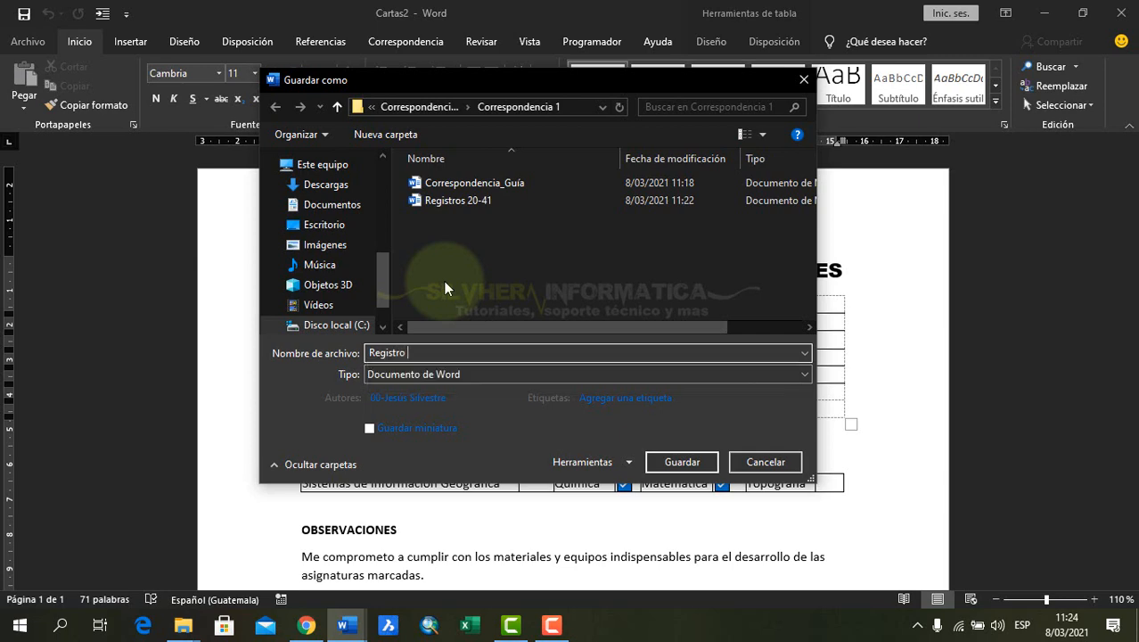
click(682, 462)
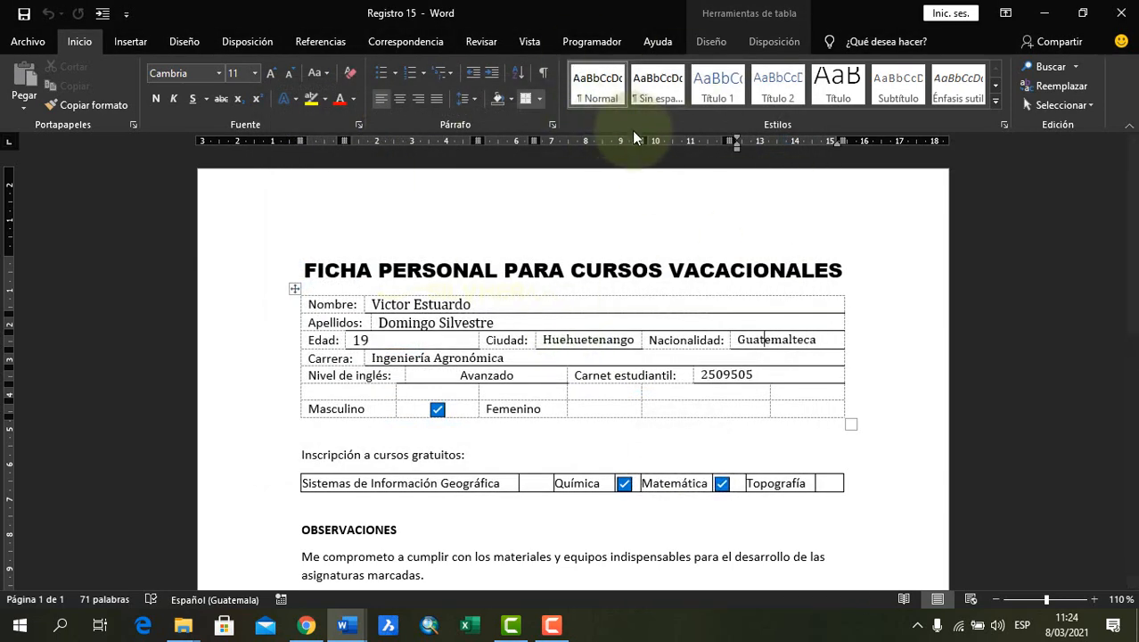
click(1118, 20)
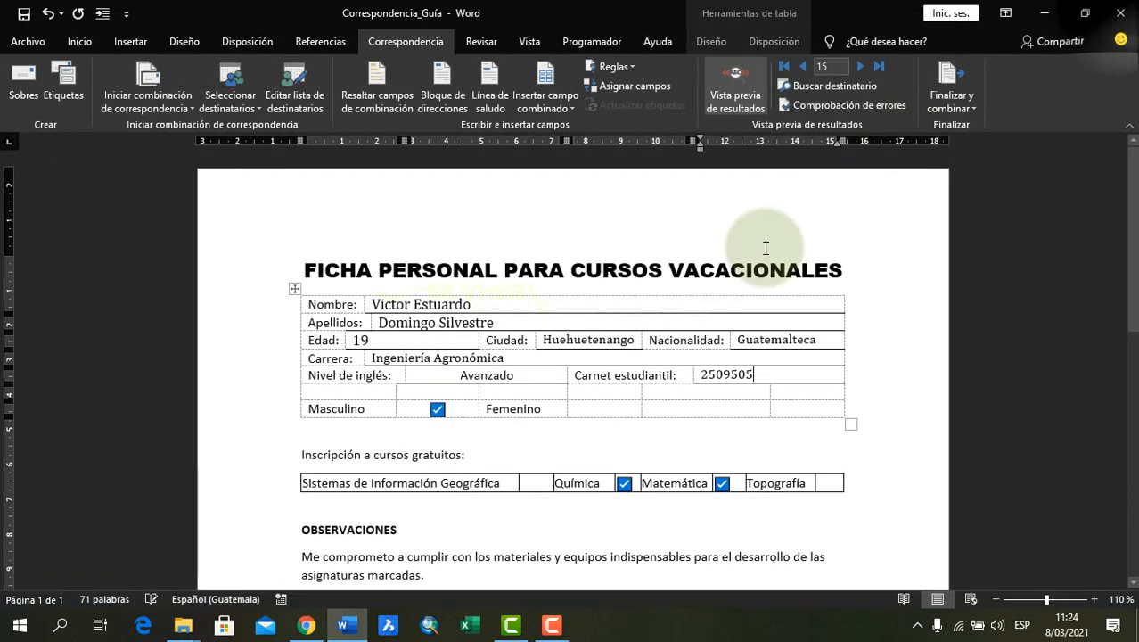
Review record 15's form in the main document, from the student details down to the photo placeholder
click(554, 408)
scroll(556, 408, down, 4)
scroll(555, 408, down, 4)
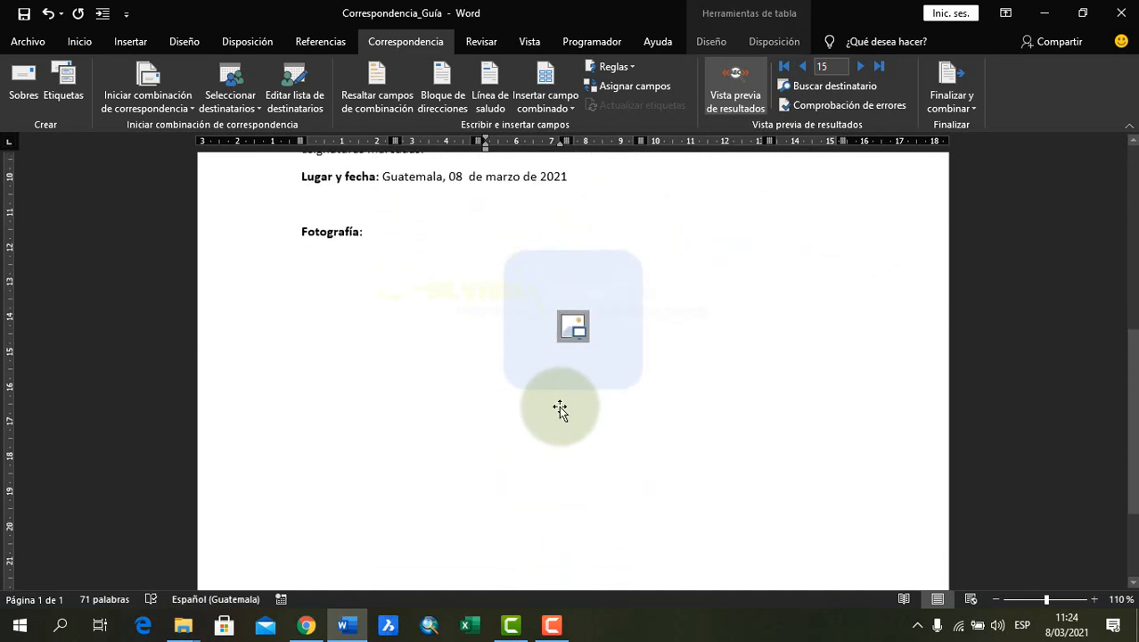
scroll(569, 401, up, 4)
scroll(569, 402, down, 1)
click(598, 352)
scroll(738, 335, up, 3)
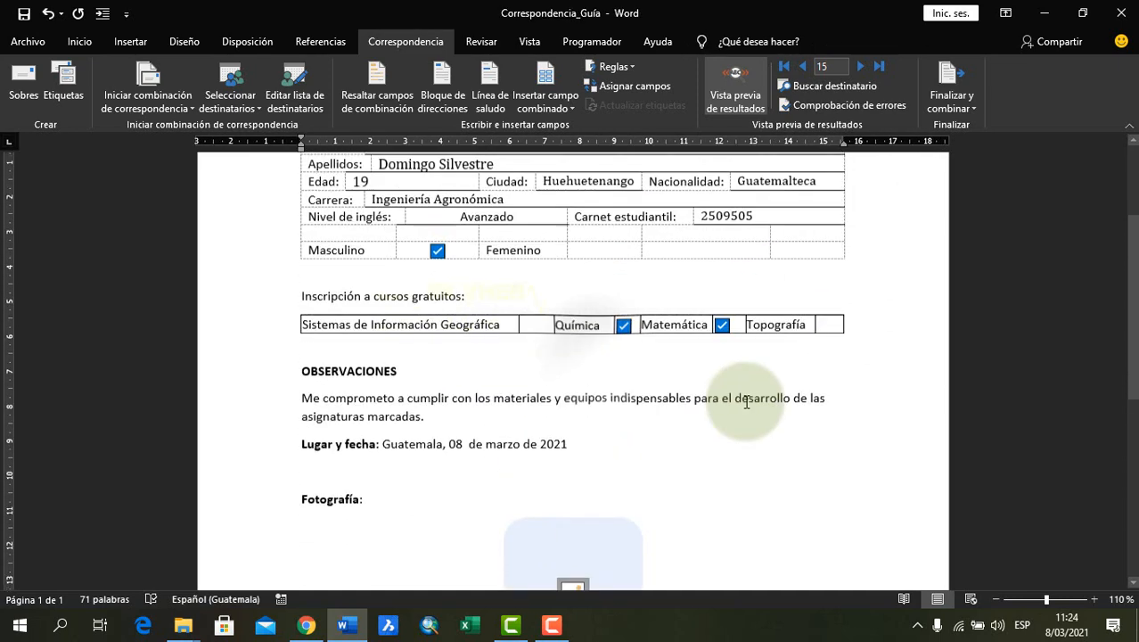
scroll(902, 412, up, 3)
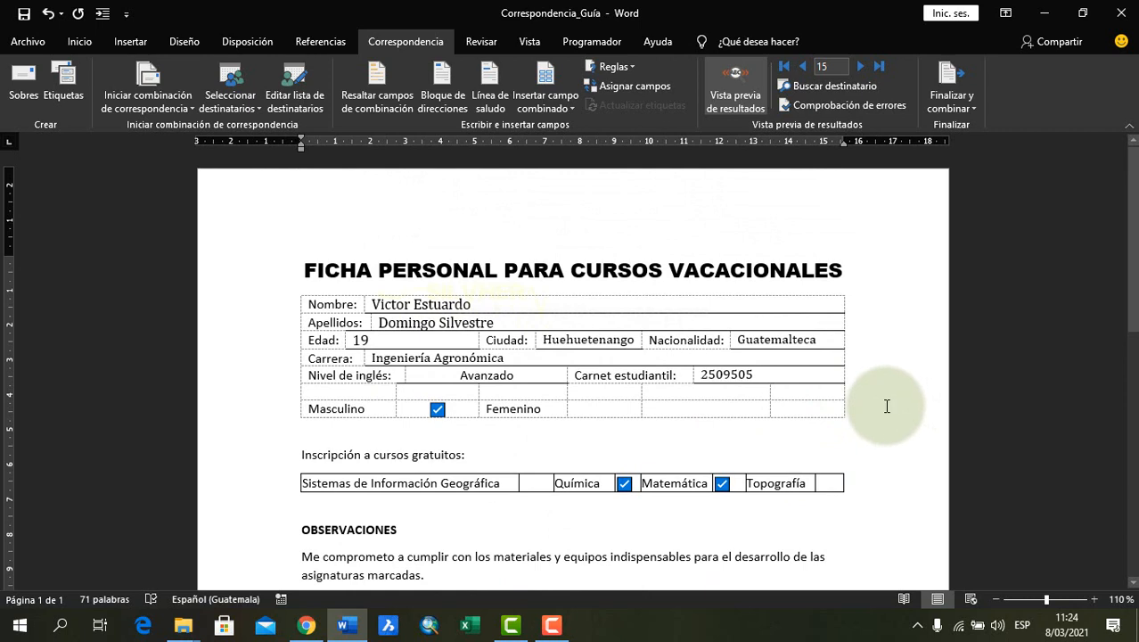